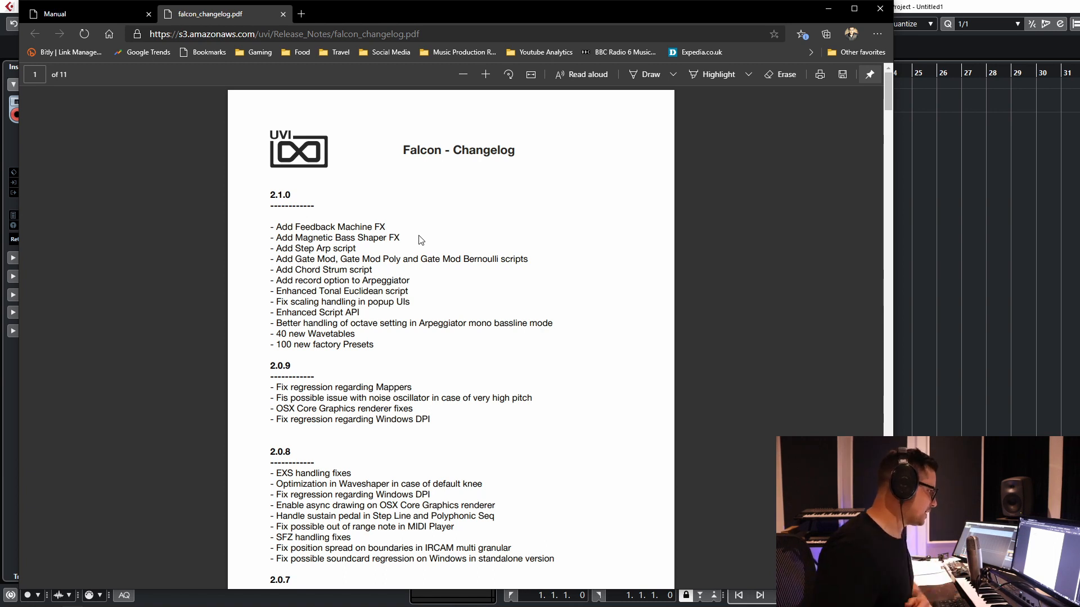
Step: Switch from the changelog to the Falcon instrument in Cubase and remove the existing program from Part 1
click(1000, 352)
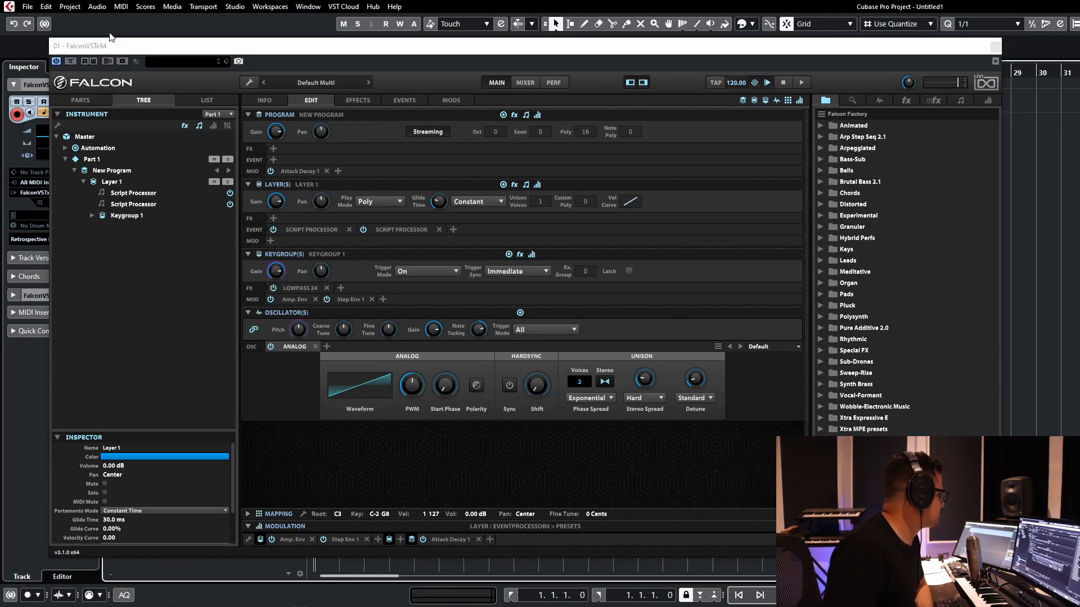
click(117, 186)
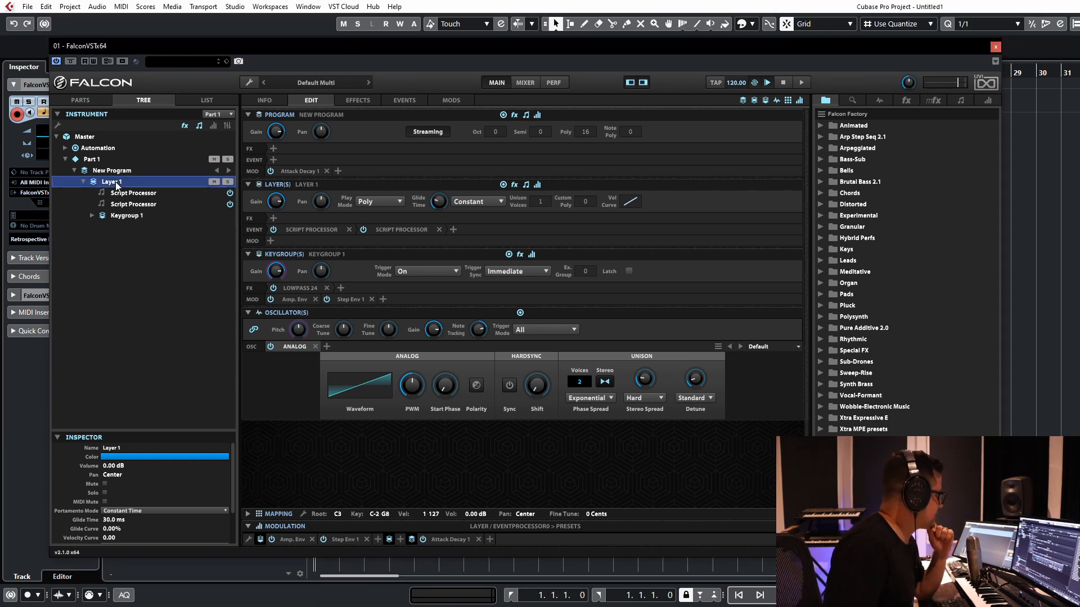
right_click(112, 191)
right_click(112, 183)
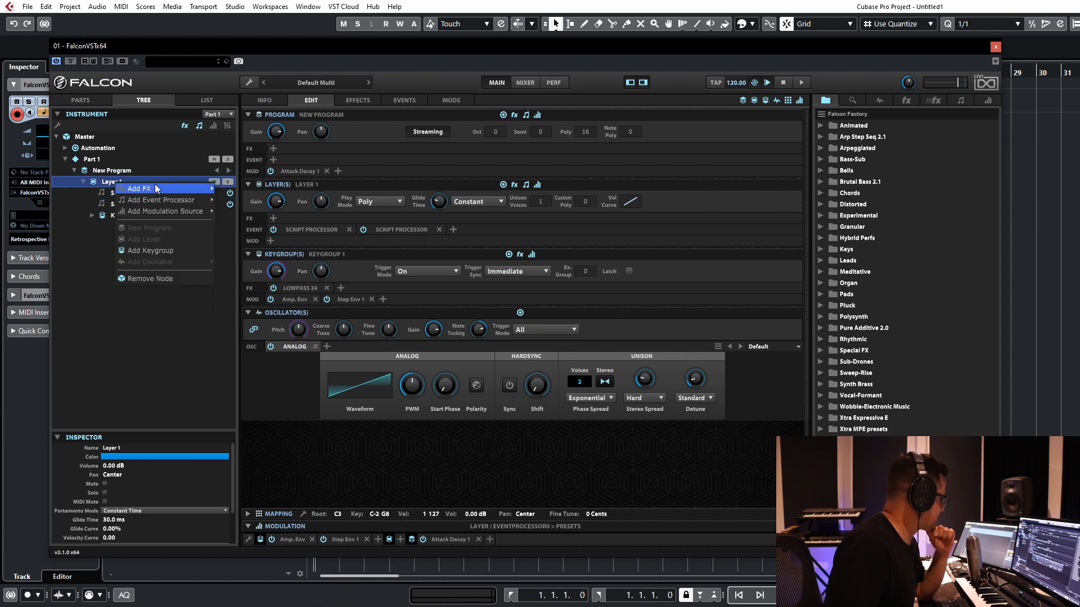
click(118, 171)
right_click(95, 161)
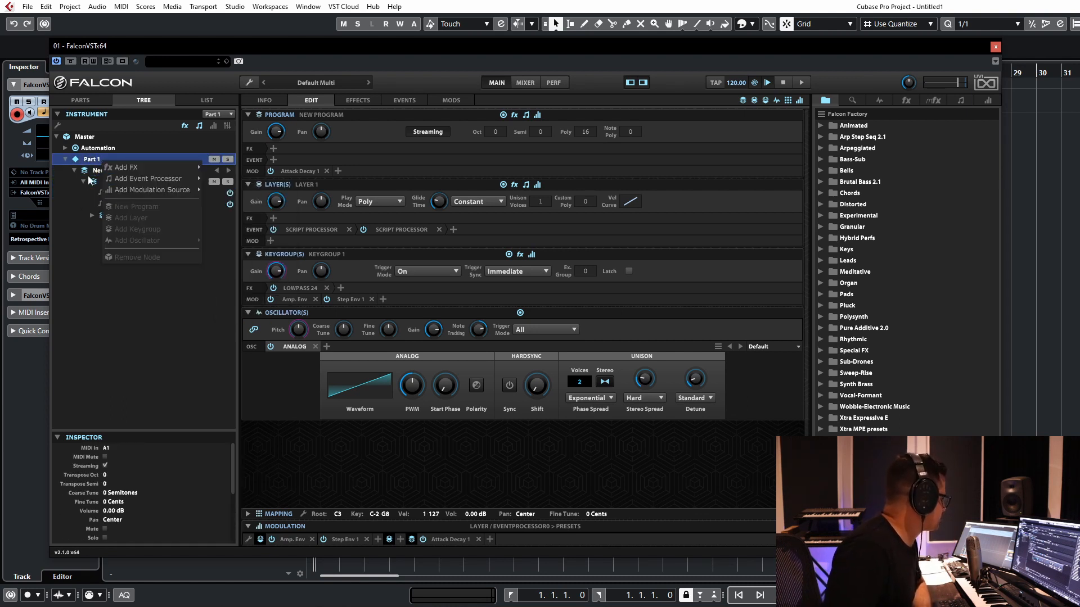
click(97, 174)
click(97, 174)
right_click(98, 176)
click(127, 271)
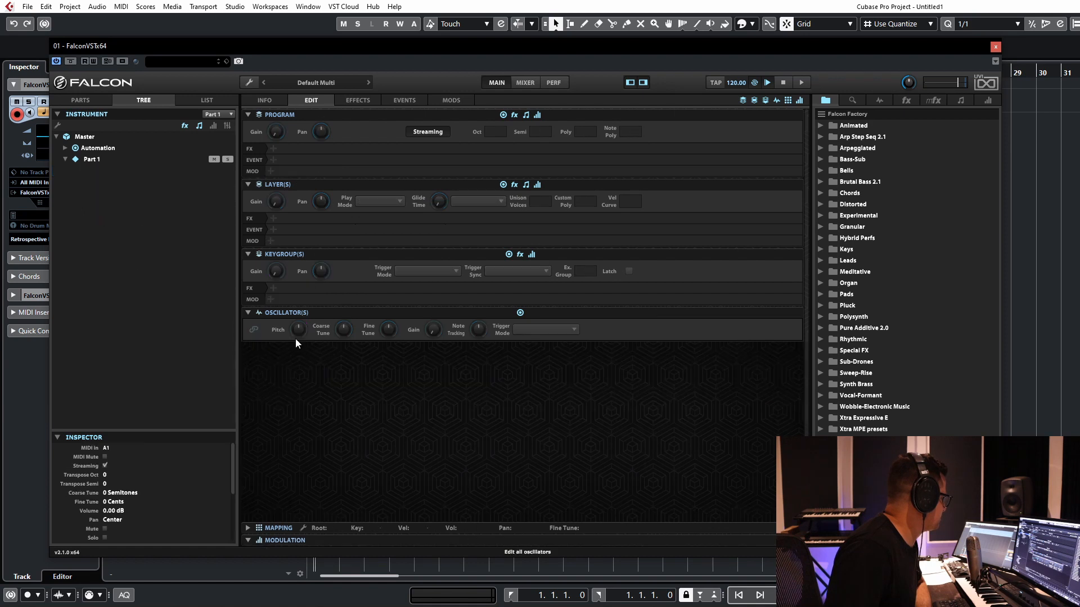
Step: Create a new program in Part 1 and add a layer to it
click(106, 160)
right_click(108, 164)
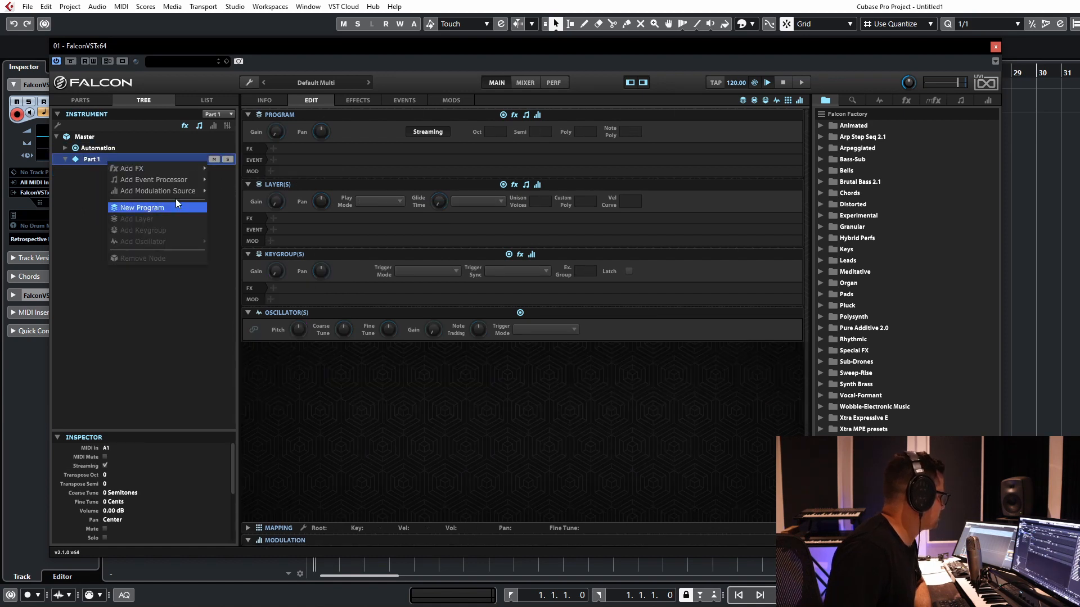
click(130, 209)
click(127, 172)
right_click(127, 172)
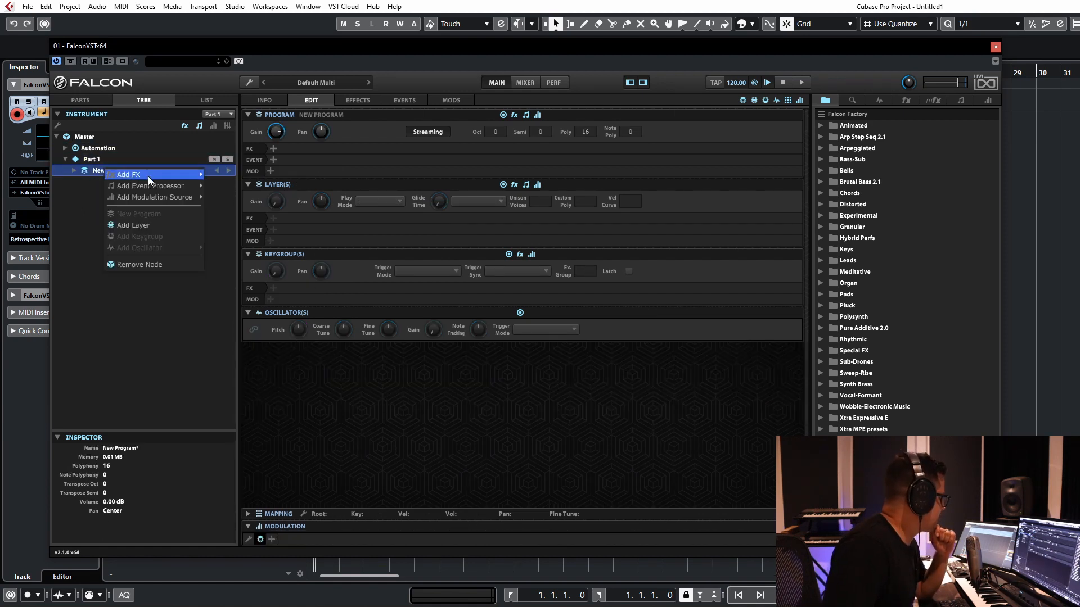
click(120, 223)
Step: Add a keygroup to Layer 1 of the new program and expand the layer to show it
right_click(116, 173)
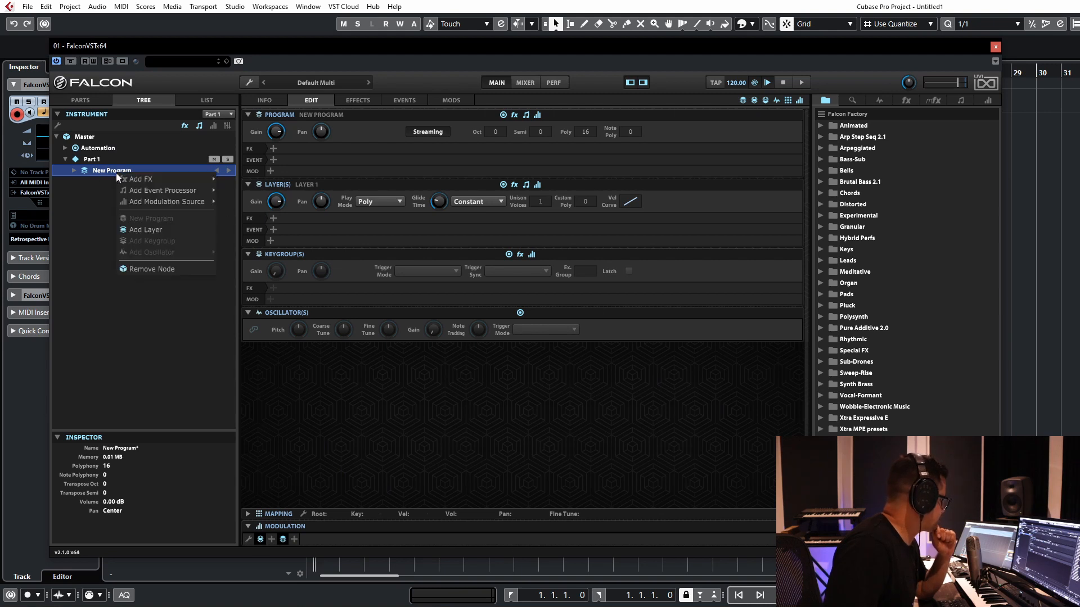
click(74, 171)
click(74, 171)
click(113, 184)
right_click(114, 184)
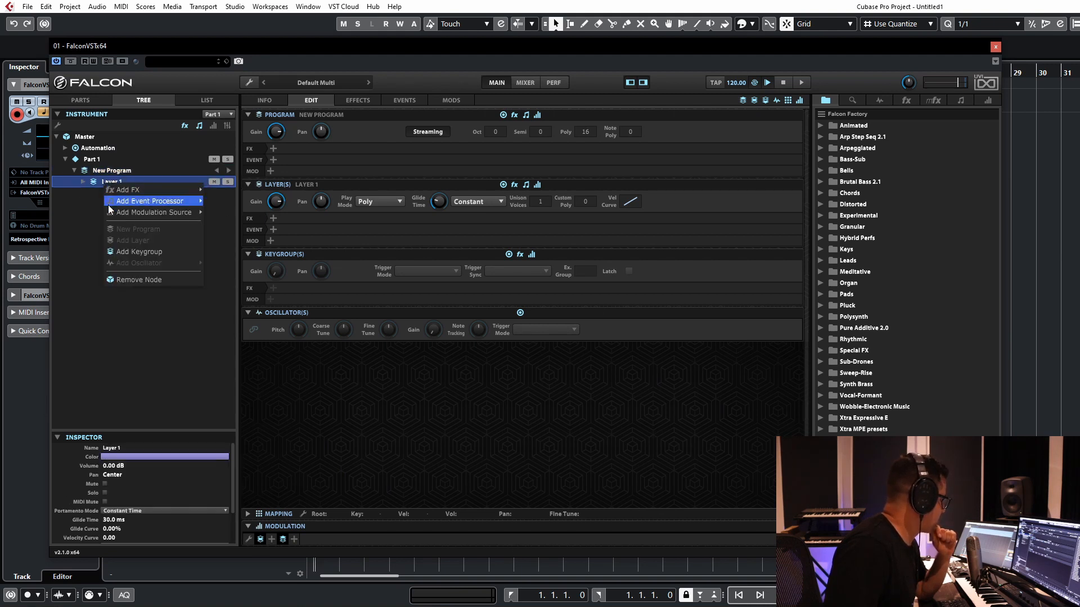
click(137, 251)
click(84, 183)
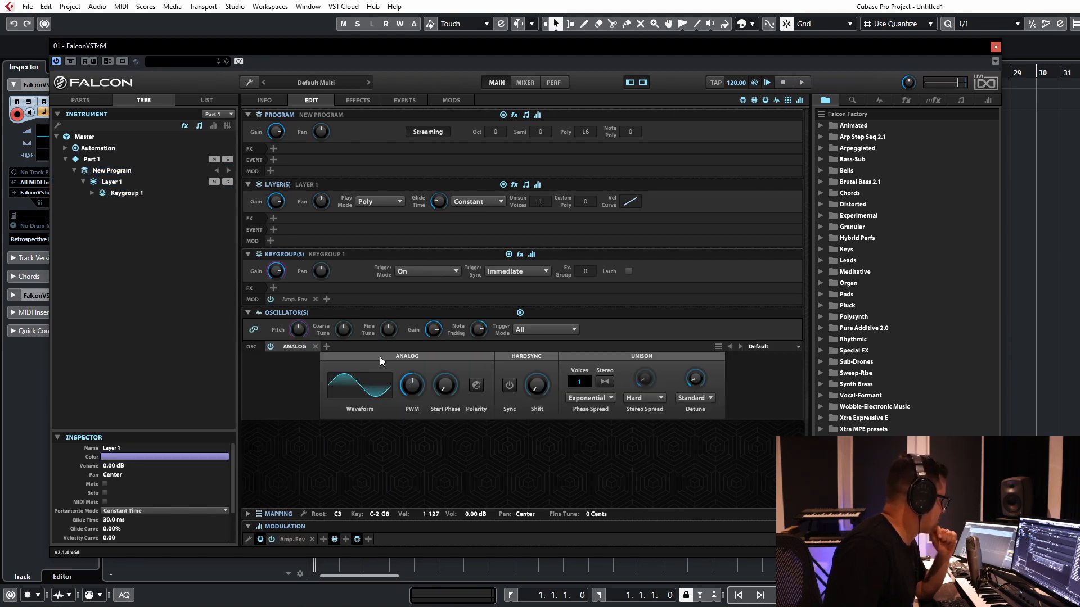
Step: Replace the keygroup's Analog oscillator with a Wavetable oscillator
click(366, 380)
click(288, 346)
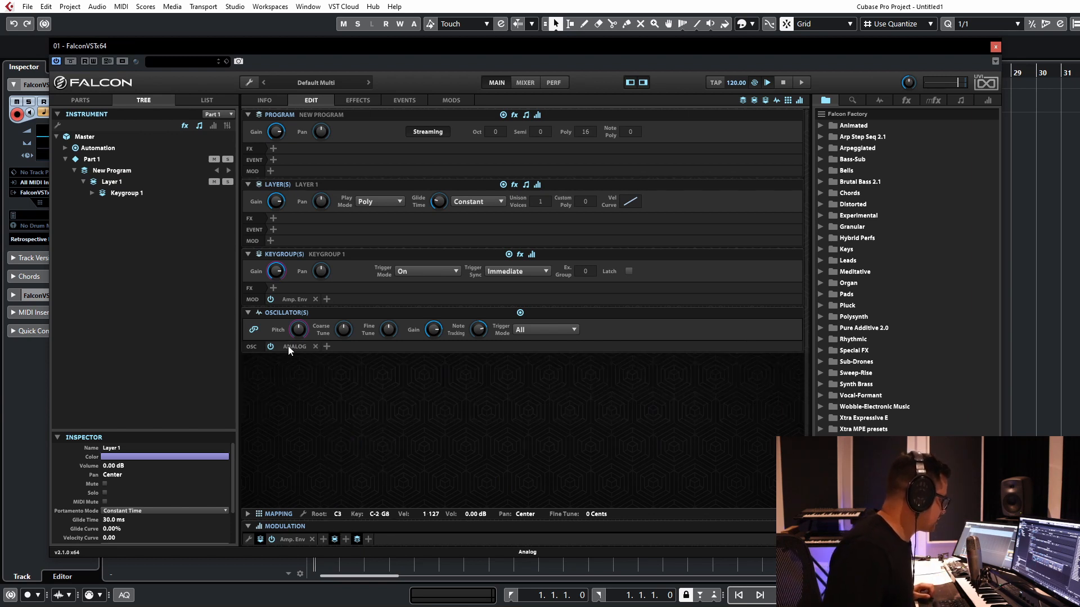
click(298, 557)
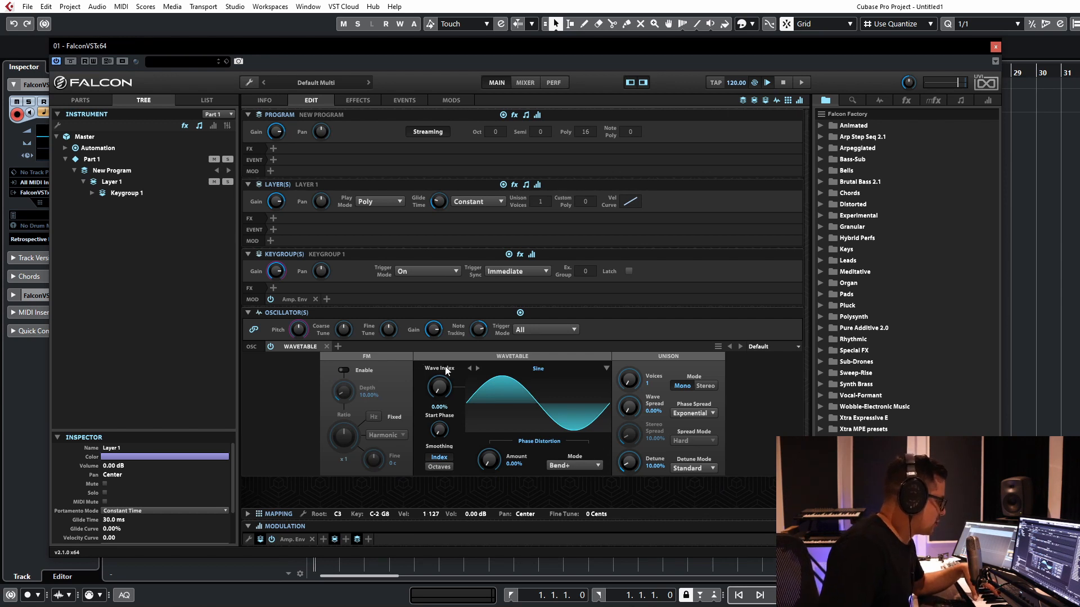
Step: Load the Alien wavetable from the Ocean Swift category and set its wave index to about 39.2%
click(538, 369)
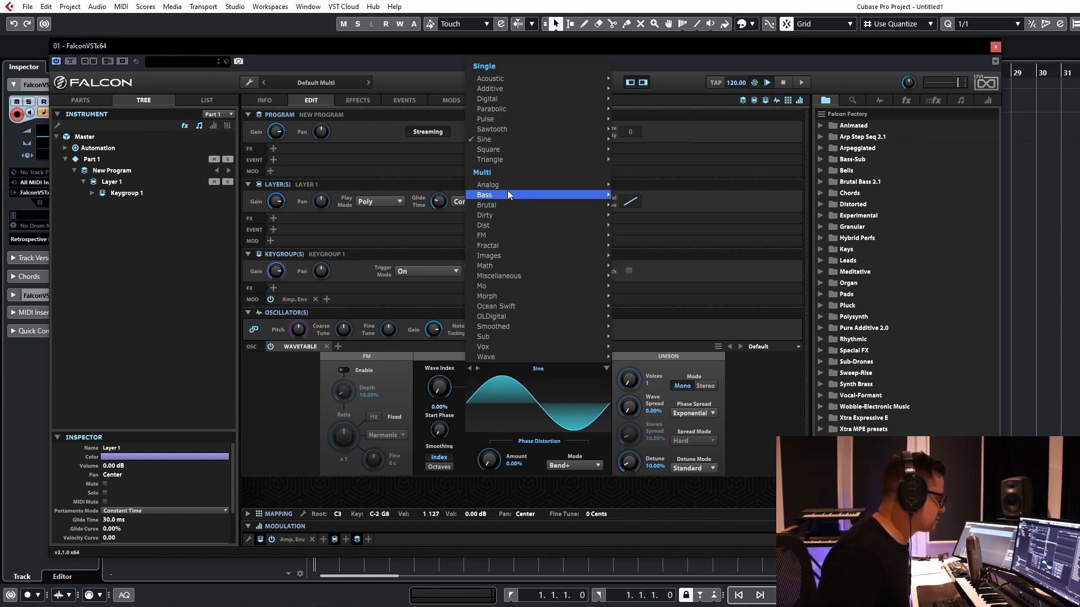
mouse_move(504, 187)
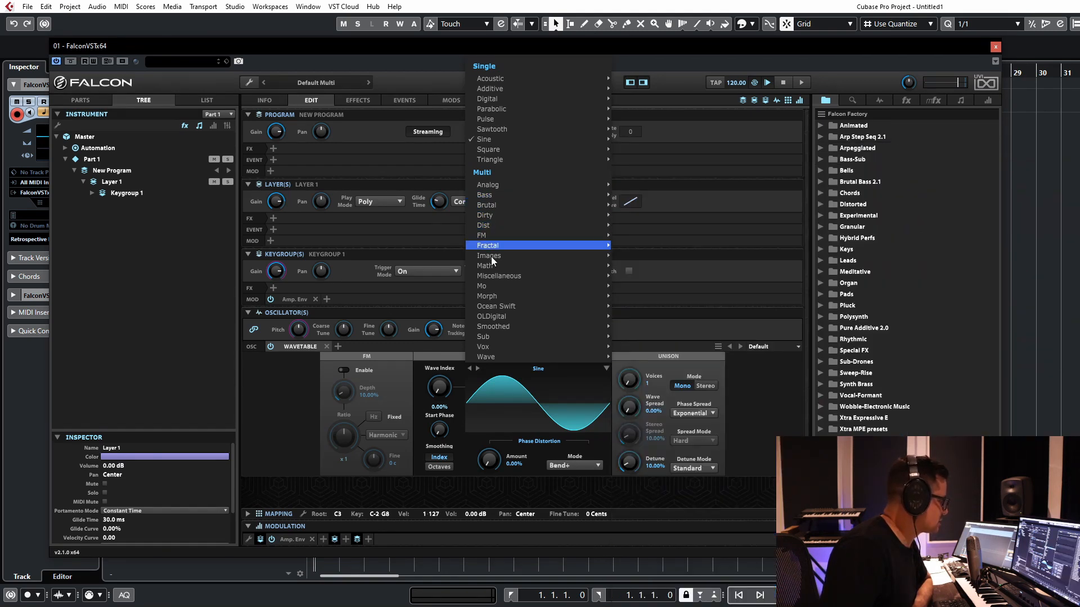
mouse_move(485, 258)
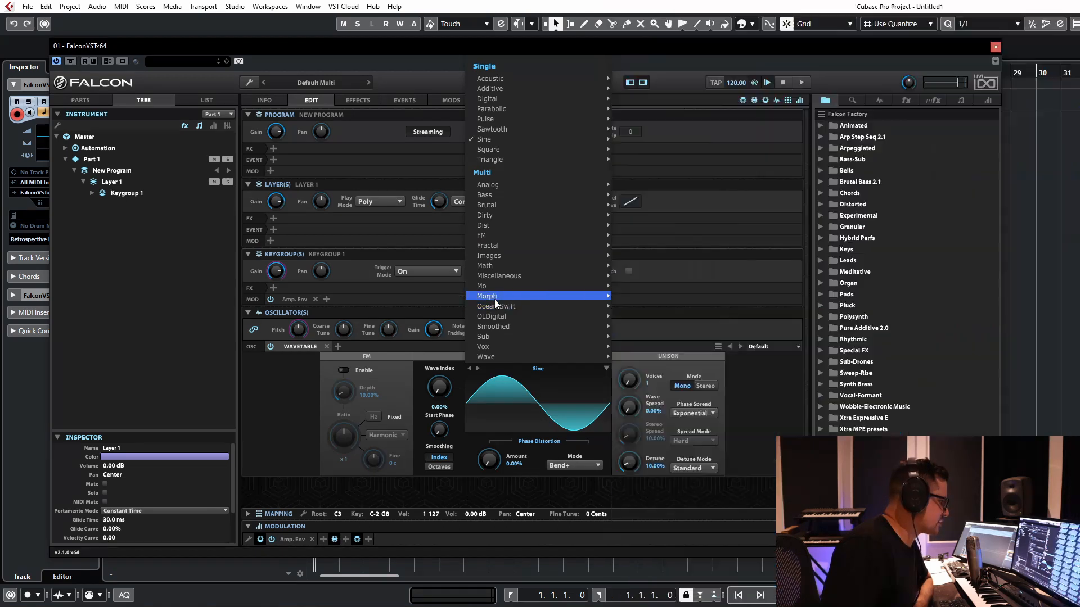
mouse_move(498, 306)
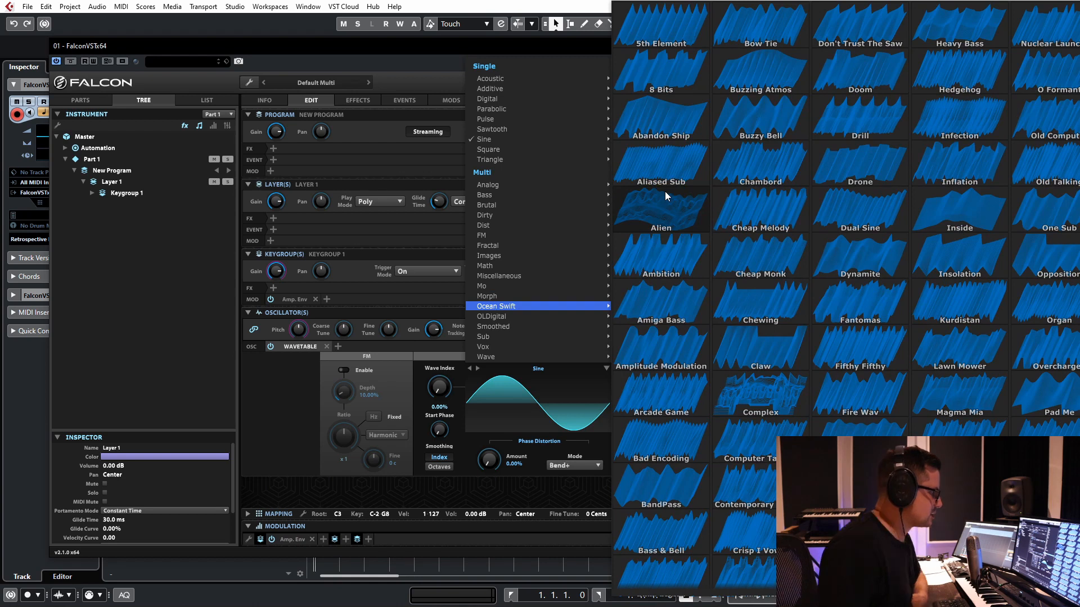
click(665, 197)
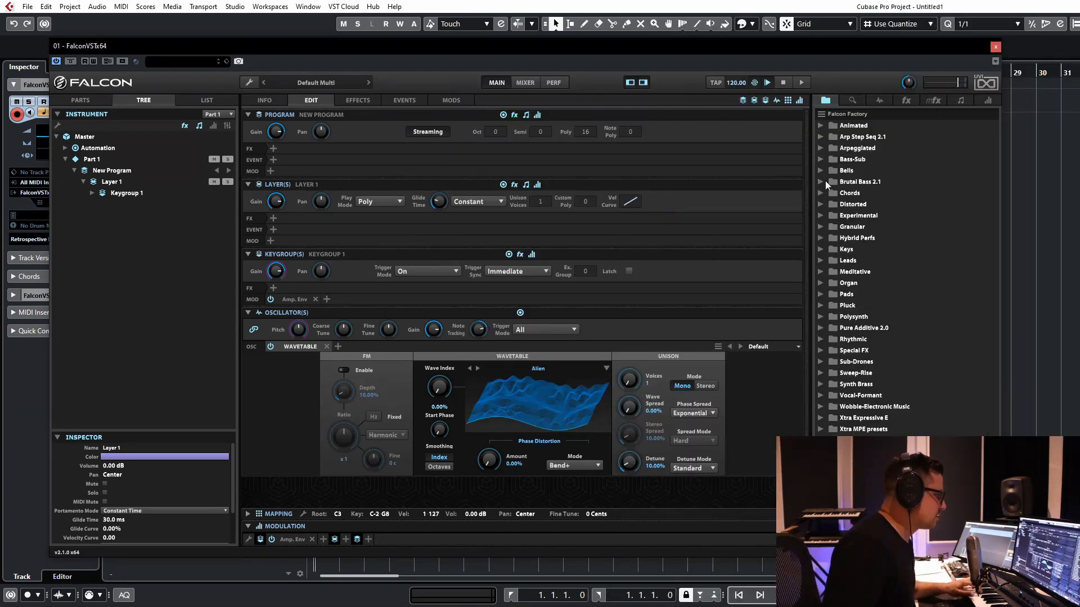
drag(426, 390, 448, 357)
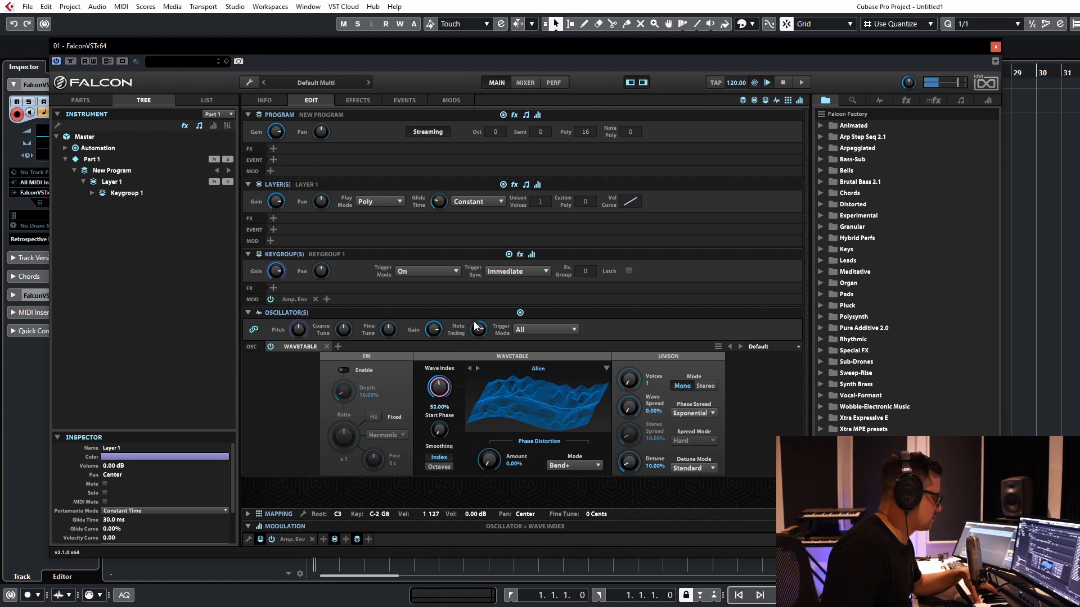
drag(441, 388, 436, 426)
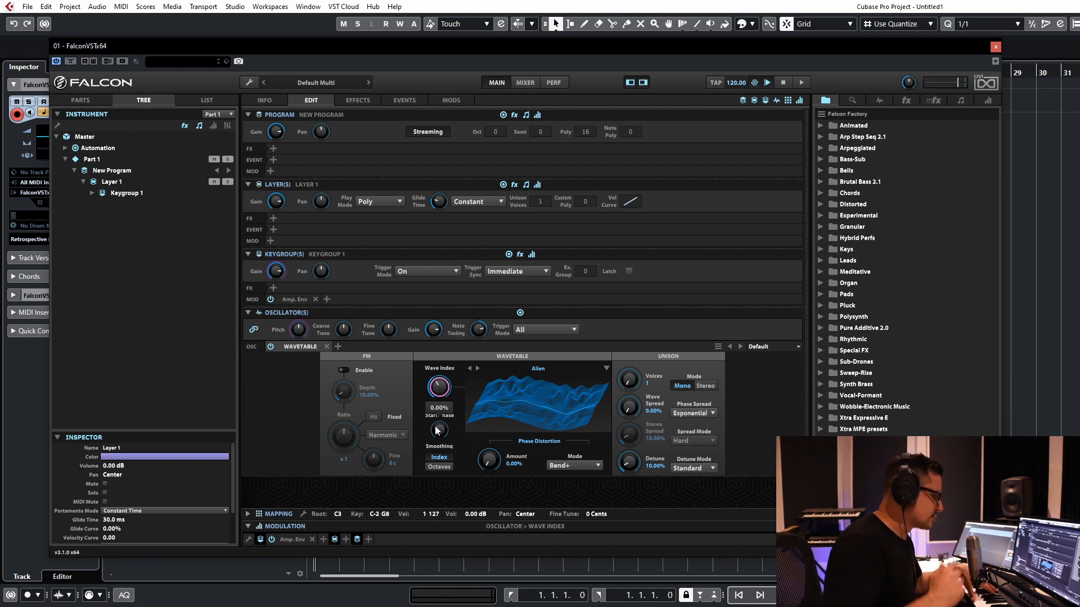
Step: Replace the Wavetable oscillator with an Analog oscillator and set its waveform to sawtooth
click(313, 345)
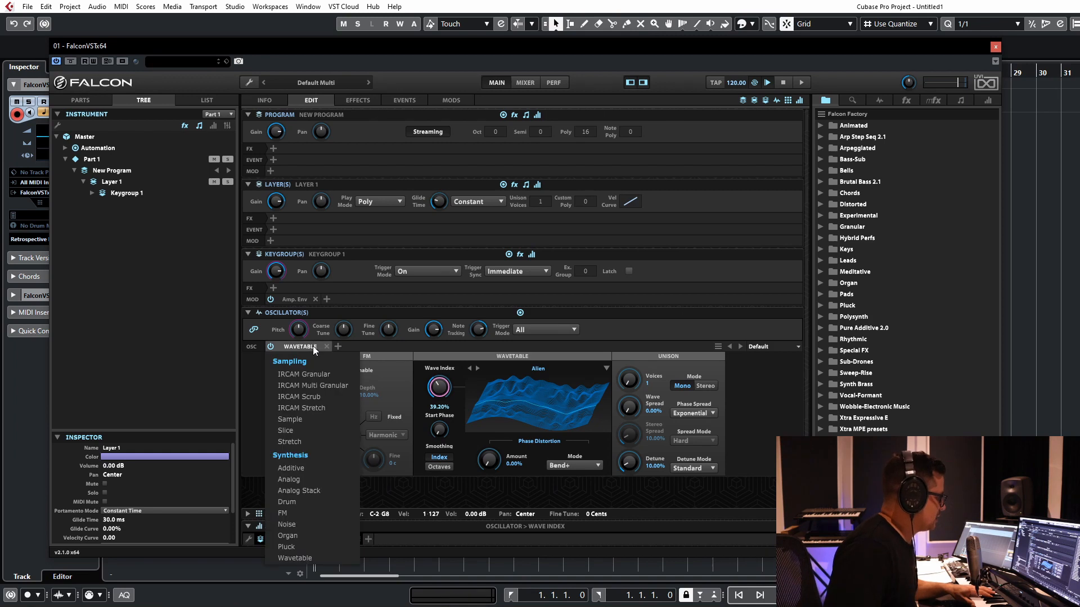
click(303, 479)
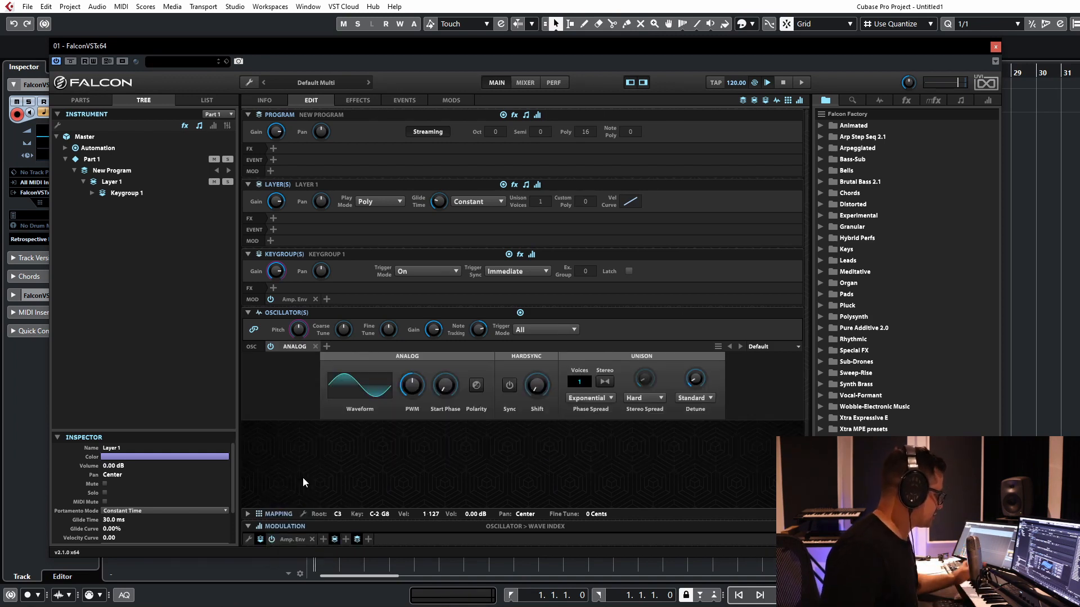
click(376, 389)
click(365, 424)
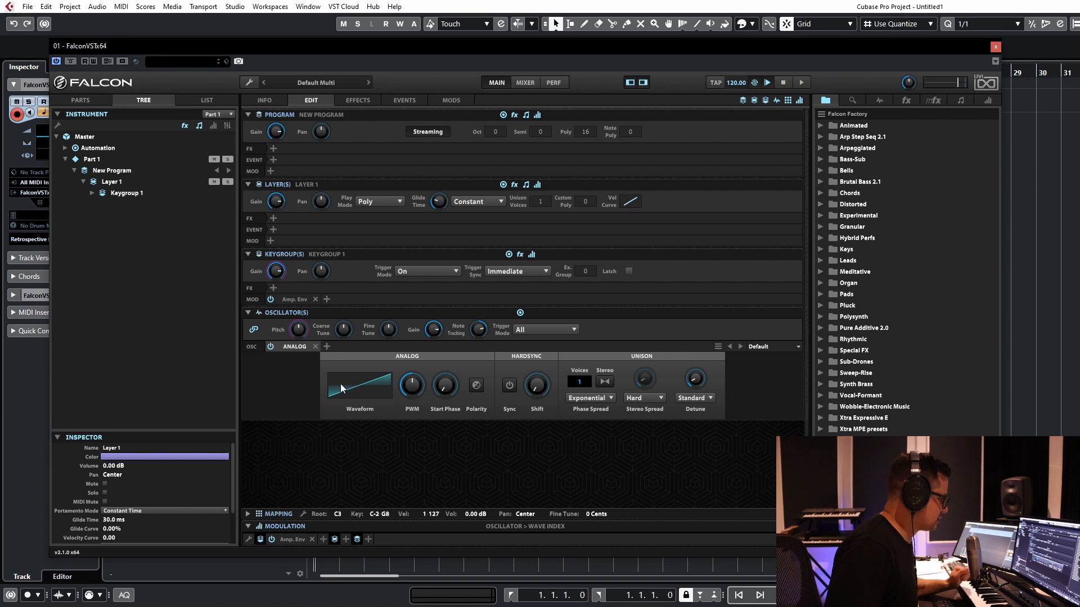
Step: Add a LowPass 24 filter effect to the keygroup and lower its cutoff to about 331.1 Hz
click(273, 290)
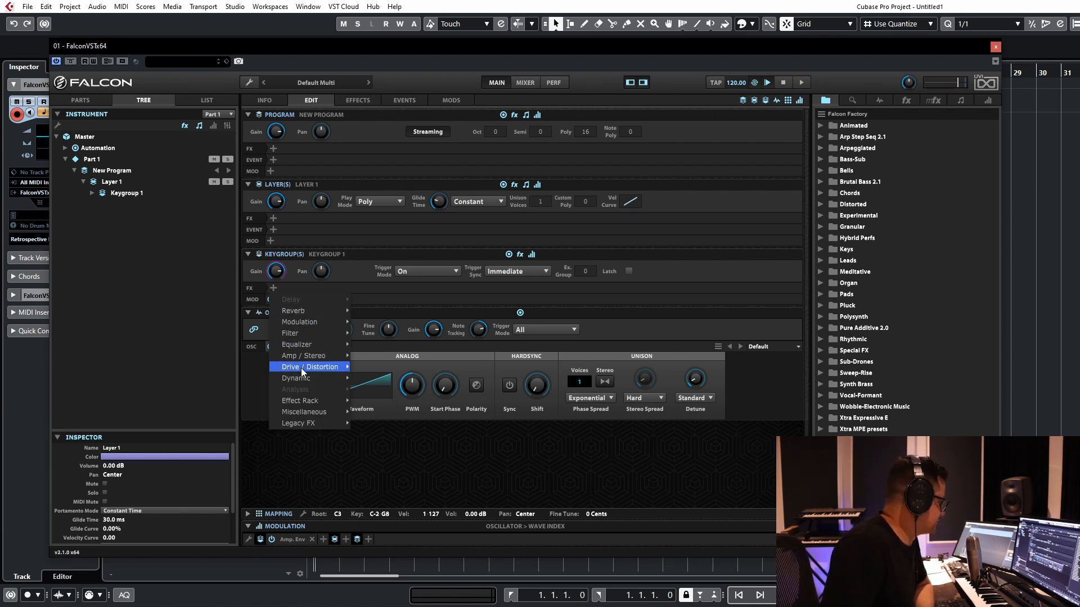
mouse_move(335, 332)
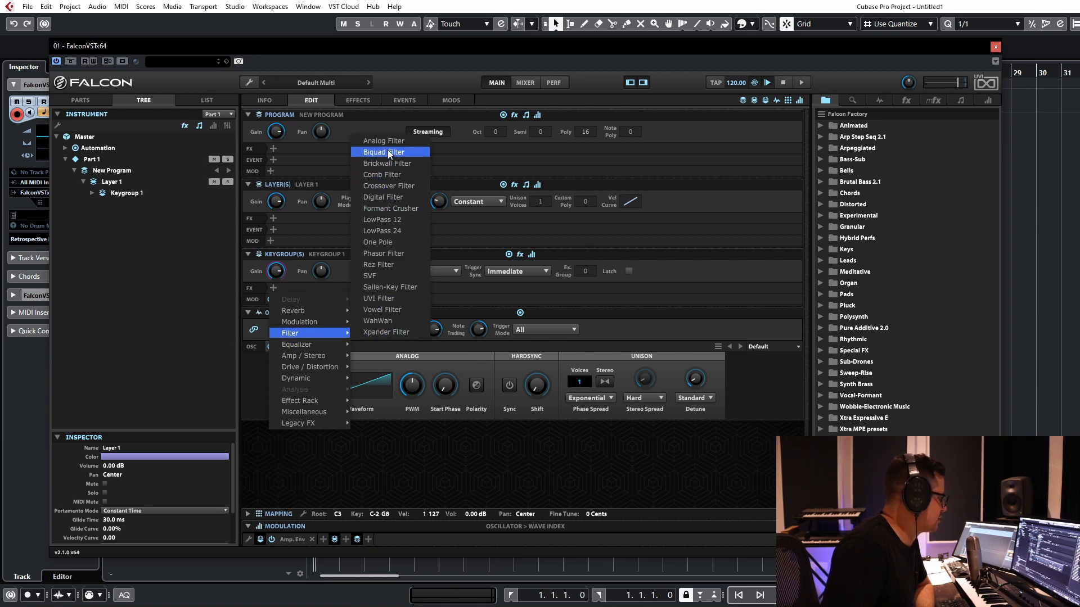
click(386, 230)
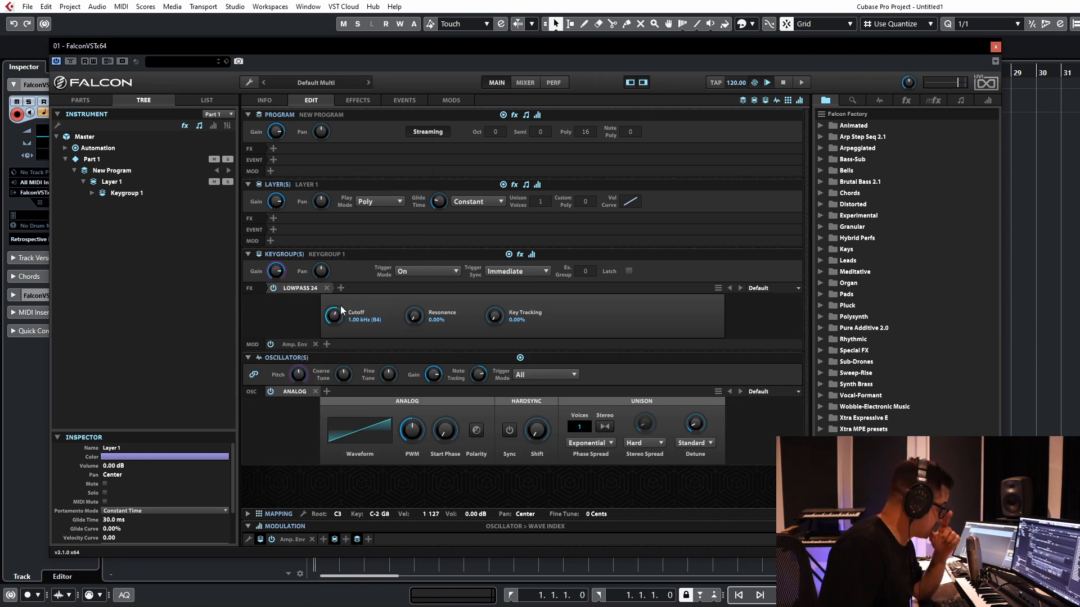
drag(336, 319, 335, 333)
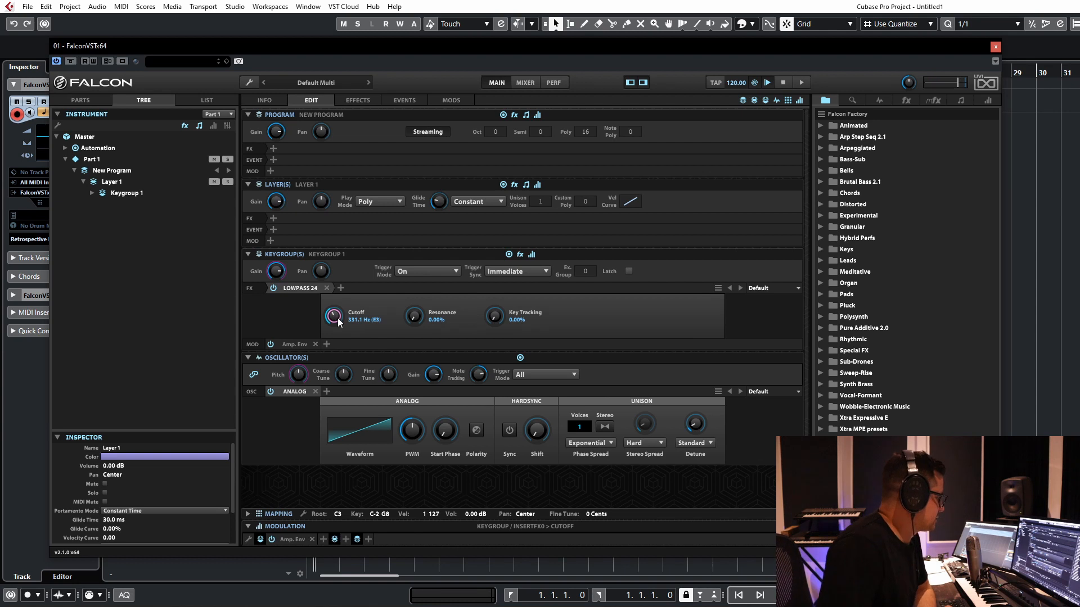
Step: Add a new keygroup-level Parametric LFO as modulation for the LowPass 24 cutoff
right_click(335, 320)
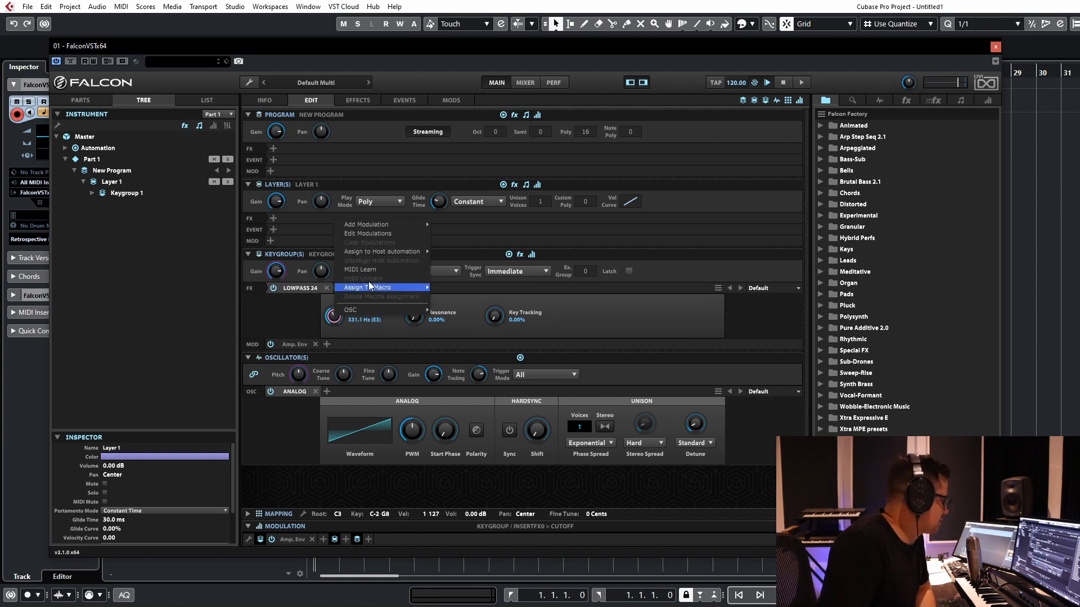
mouse_move(378, 225)
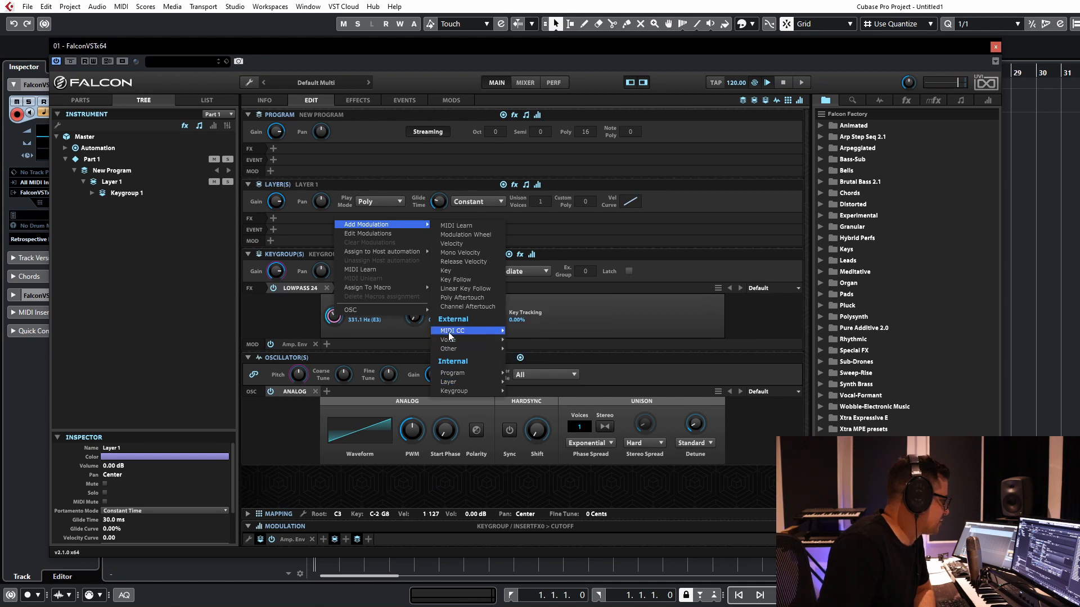
mouse_move(448, 330)
mouse_move(447, 391)
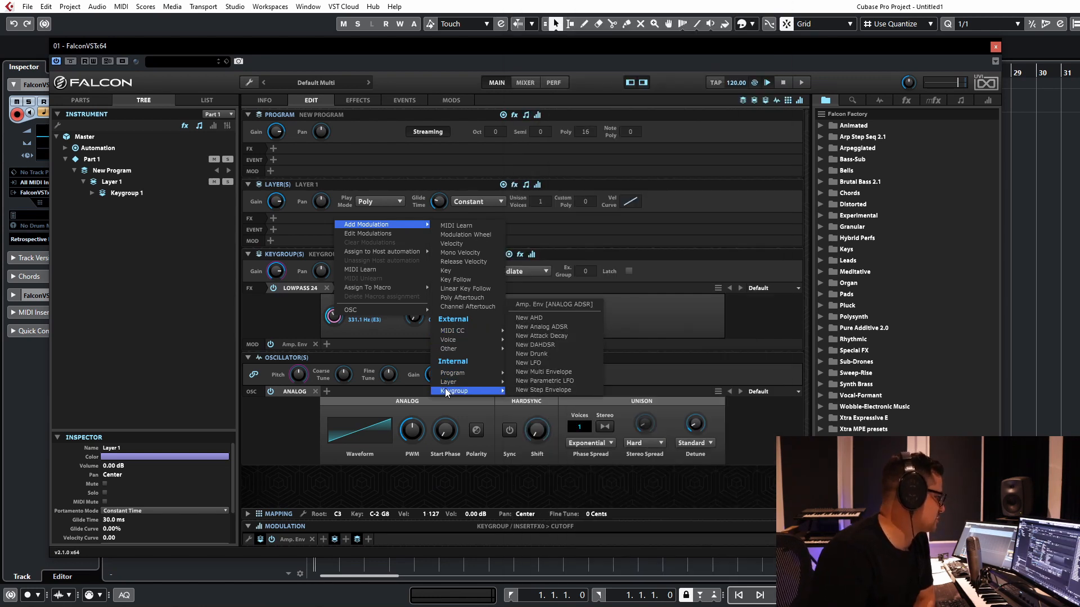
click(548, 381)
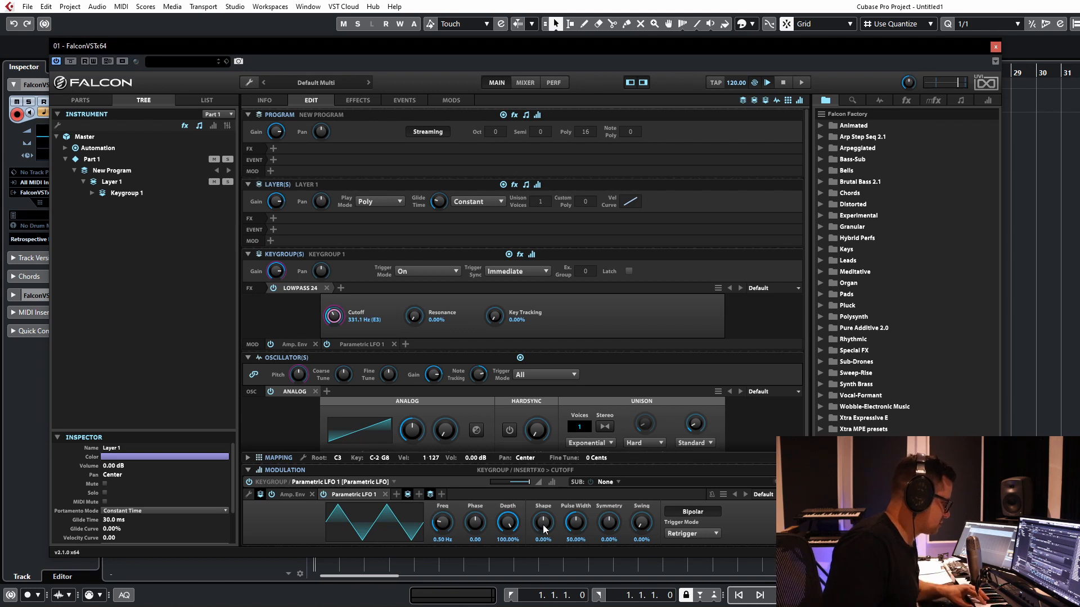
Step: Shape the Parametric LFO with 0.91 Hz, 80% depth, -49.6% shape, 56.8% pulse width, 60.8% symmetry and 66.4% swing, and set its cutoff modulation ratio to 0.45
drag(575, 524, 558, 494)
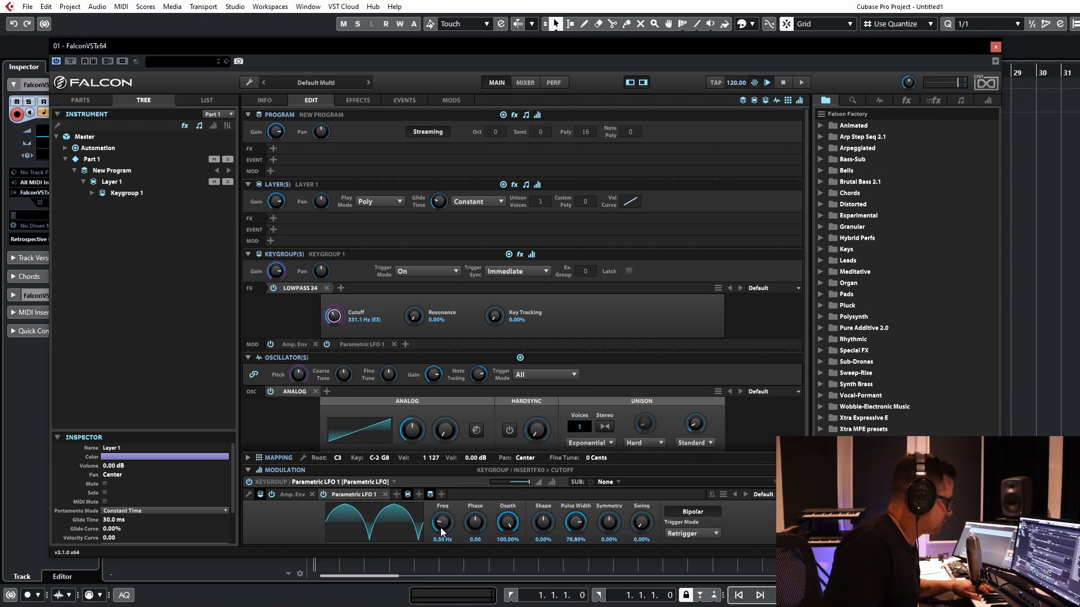
drag(444, 527, 448, 519)
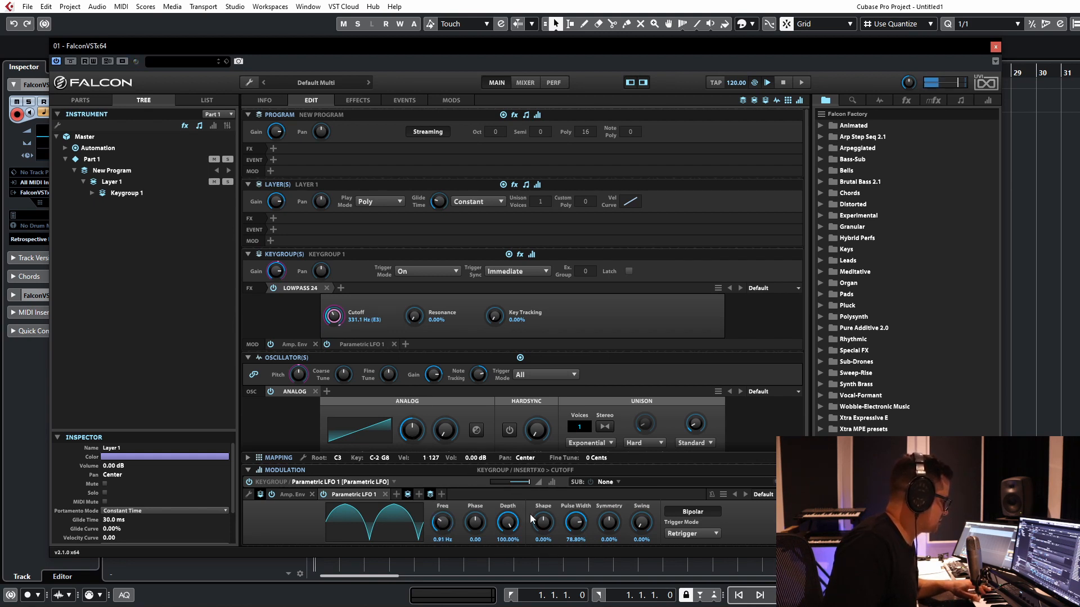
drag(523, 486, 519, 482)
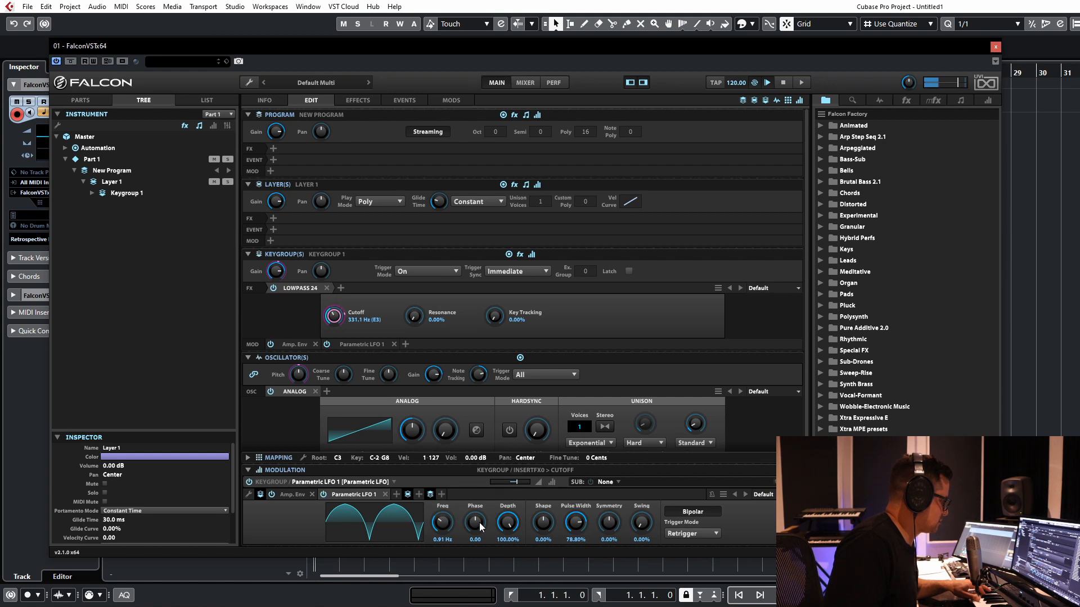
drag(509, 524, 615, 485)
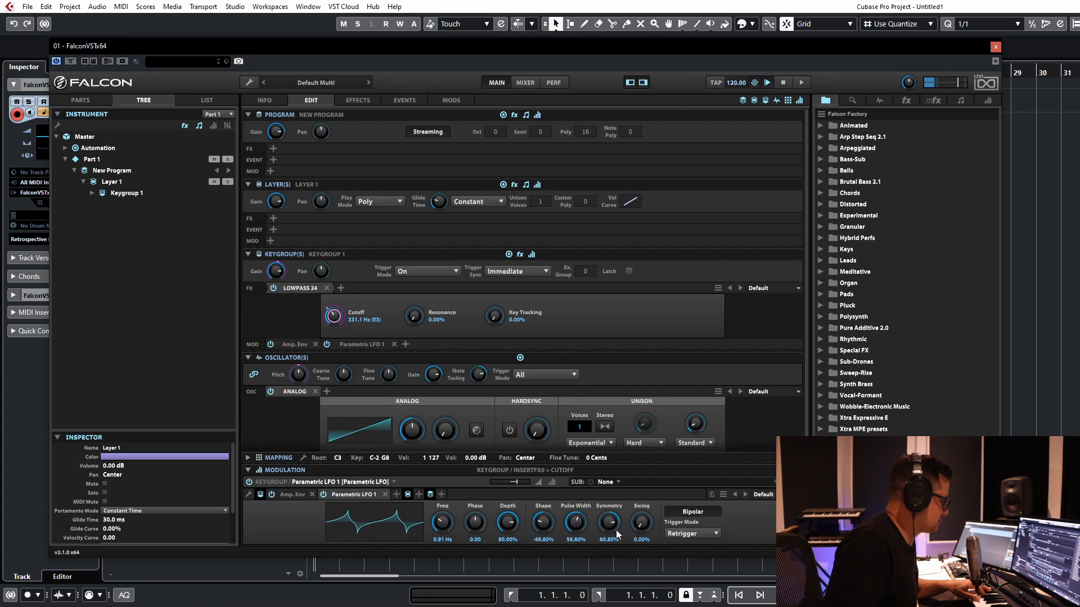
drag(641, 528, 650, 477)
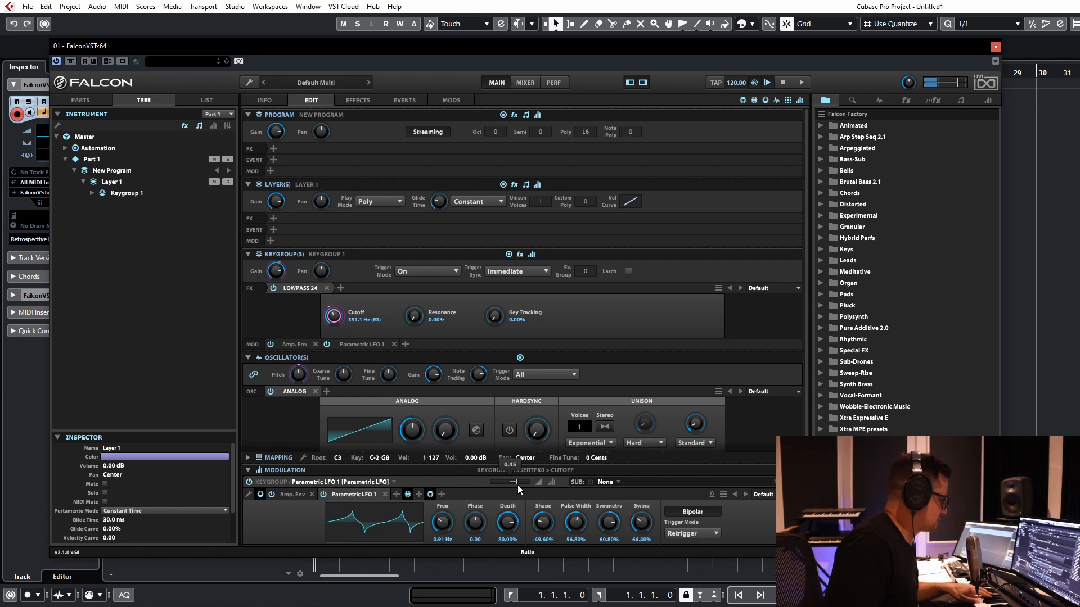
Step: Set the Parametric LFO's cutoff ratio to 0.62, with 2.17 Hz, -23.2% shape, 35.6% pulse width, -10.4% symmetry and 3.2% swing
drag(516, 484, 521, 485)
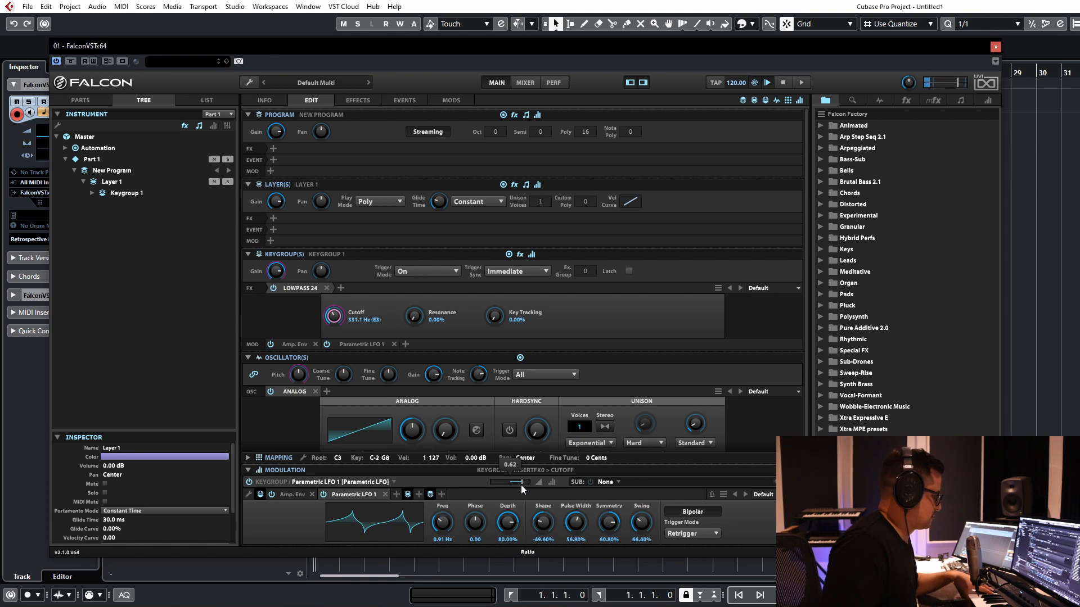
drag(451, 525, 444, 511)
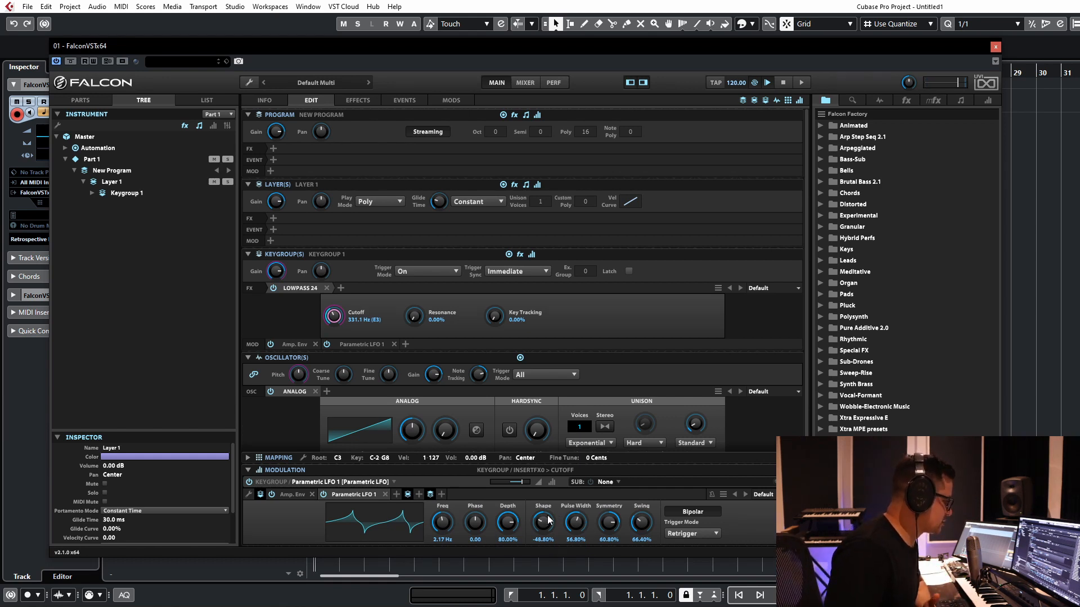
drag(548, 520, 617, 575)
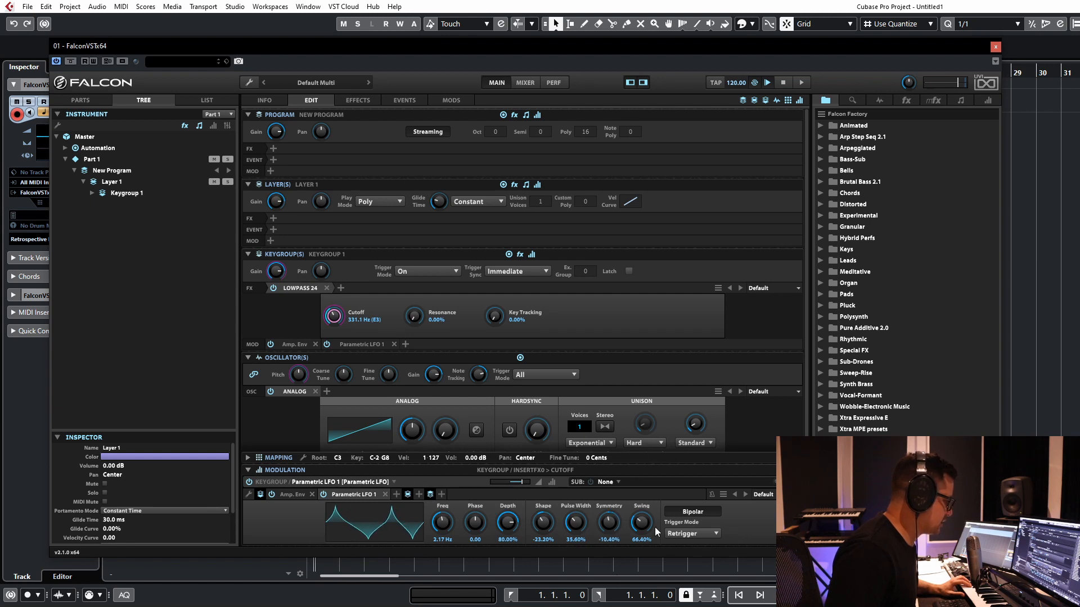
drag(644, 526, 642, 571)
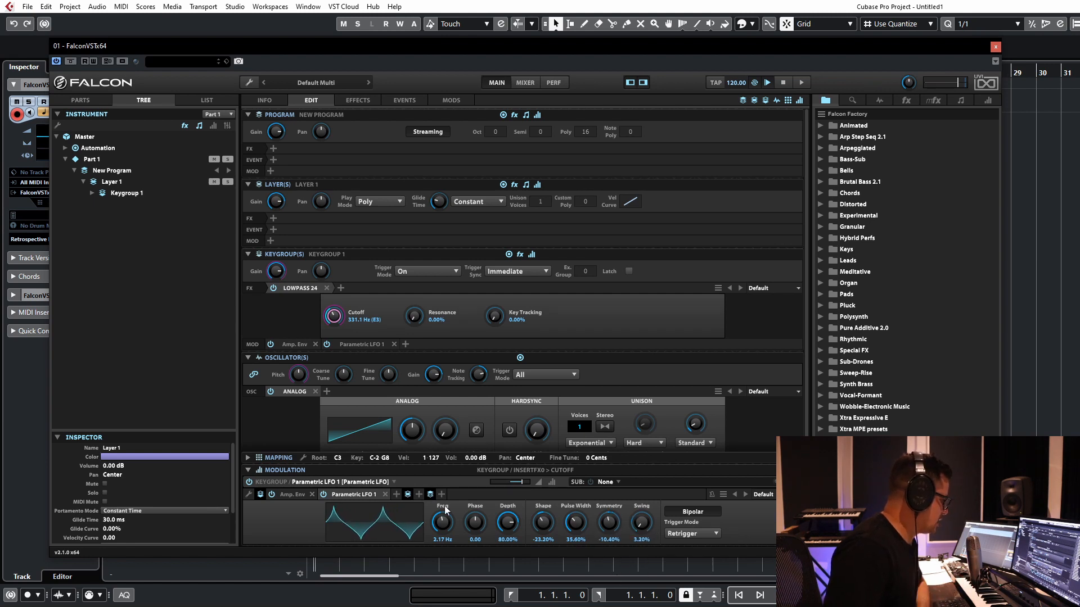
Step: Delete the Parametric LFO and add a new keygroup-level Step Envelope as modulation for the LowPass 24 cutoff
click(385, 494)
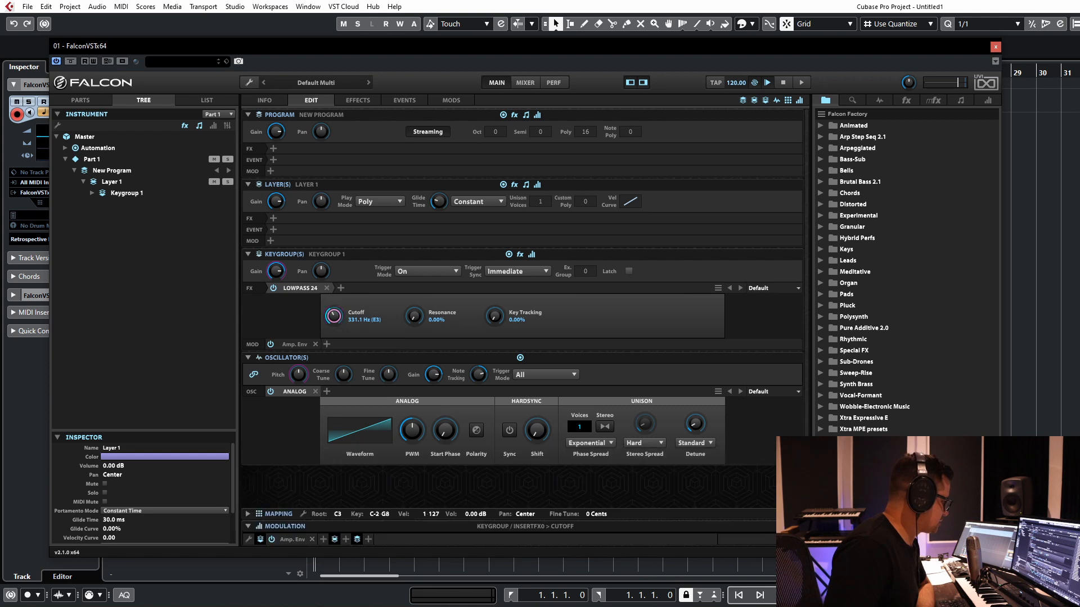
right_click(336, 317)
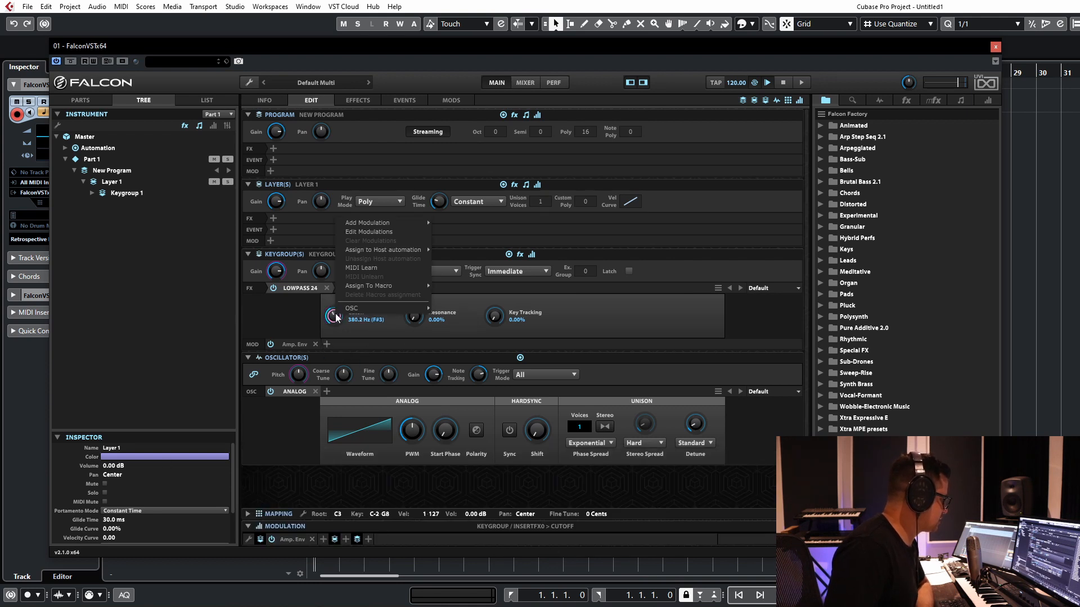
mouse_move(373, 225)
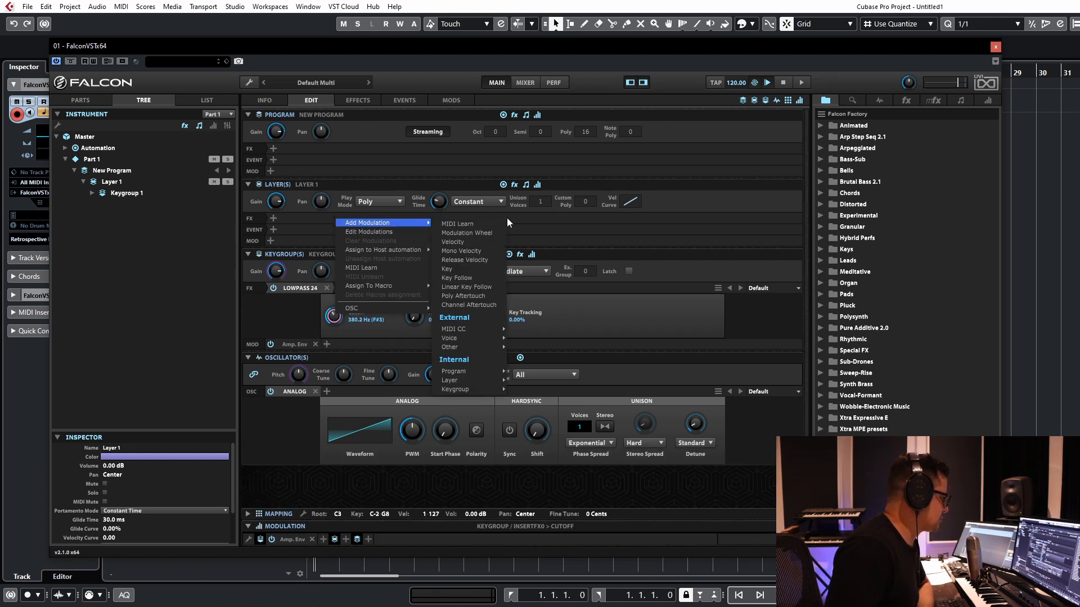
mouse_move(473, 389)
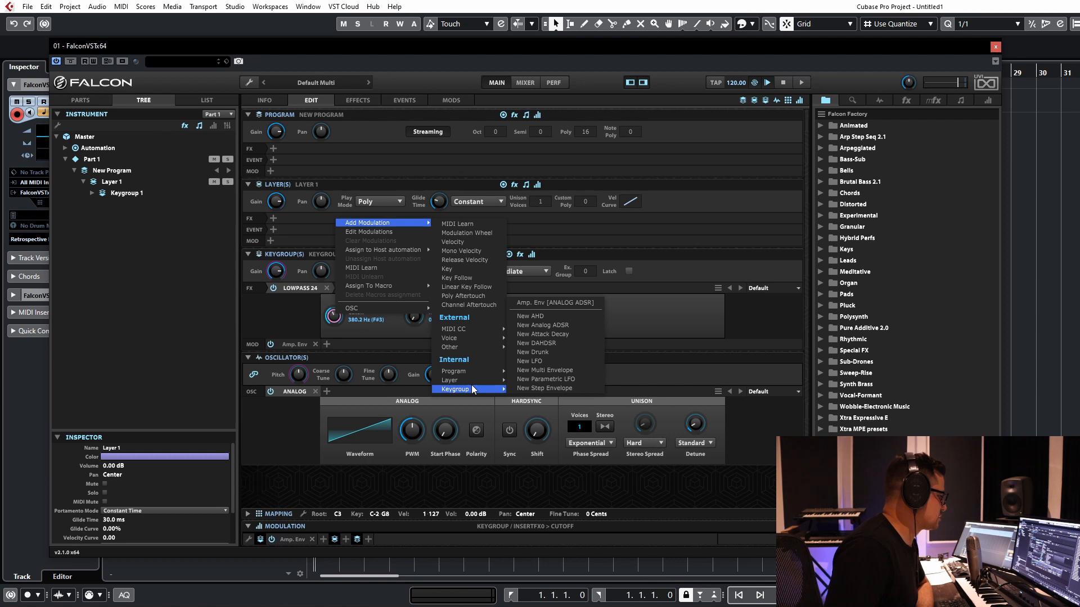
click(530, 389)
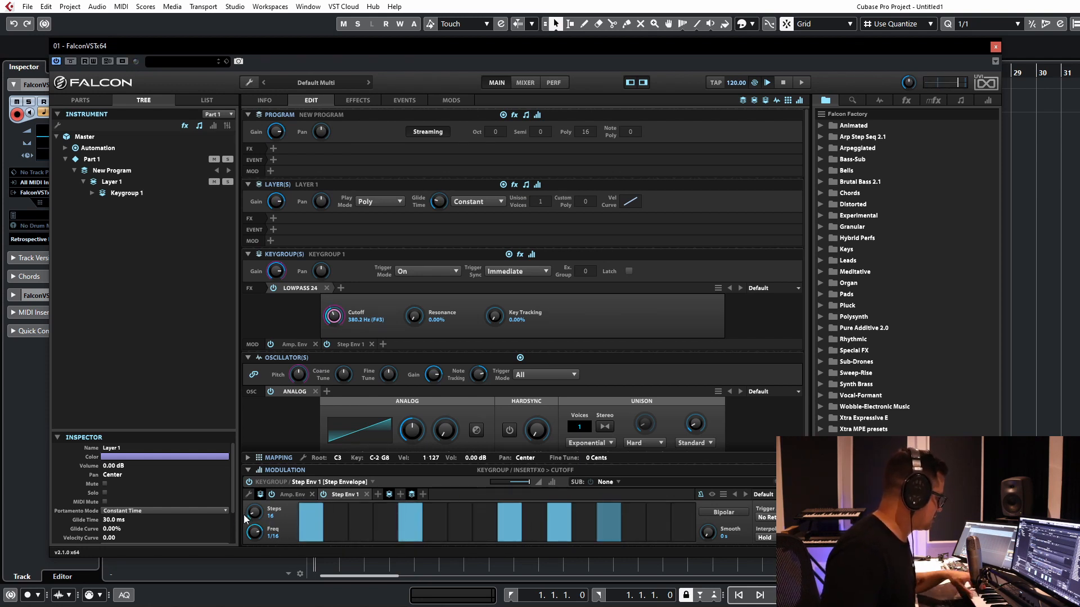
Step: Reduce the Step Envelope to 9 steps and raise steps 3, 7 and 8 to about half height
scroll(254, 513, down, 2)
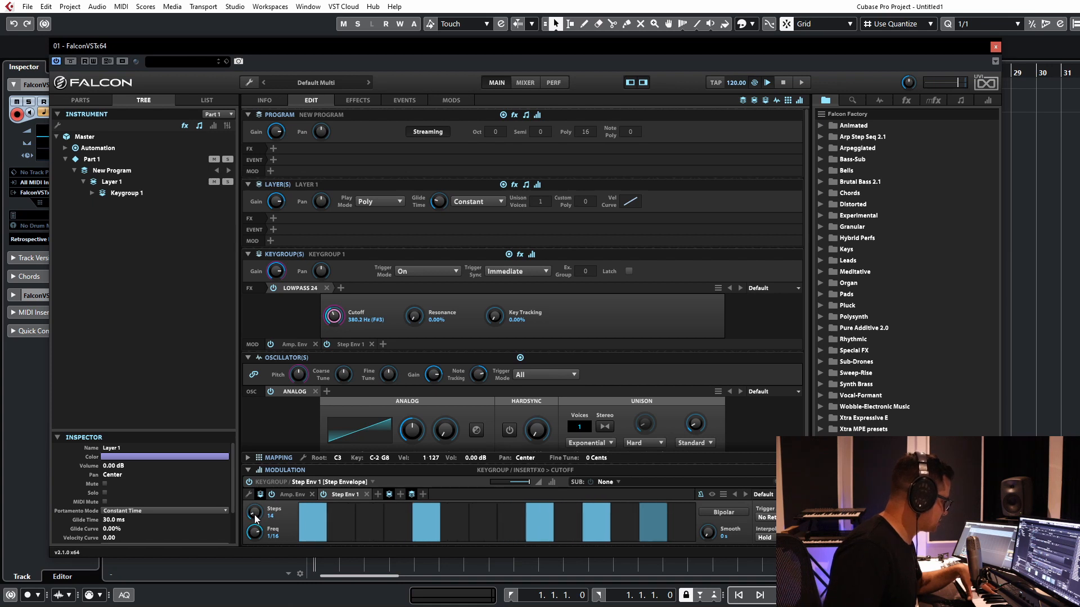
scroll(255, 515, down, 2)
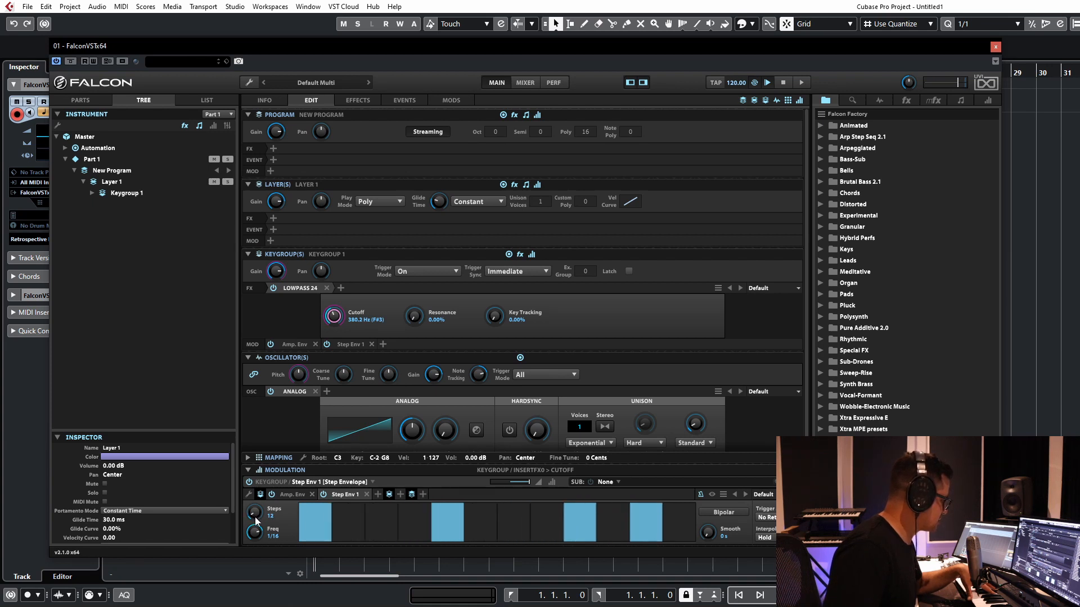
scroll(255, 518, down, 4)
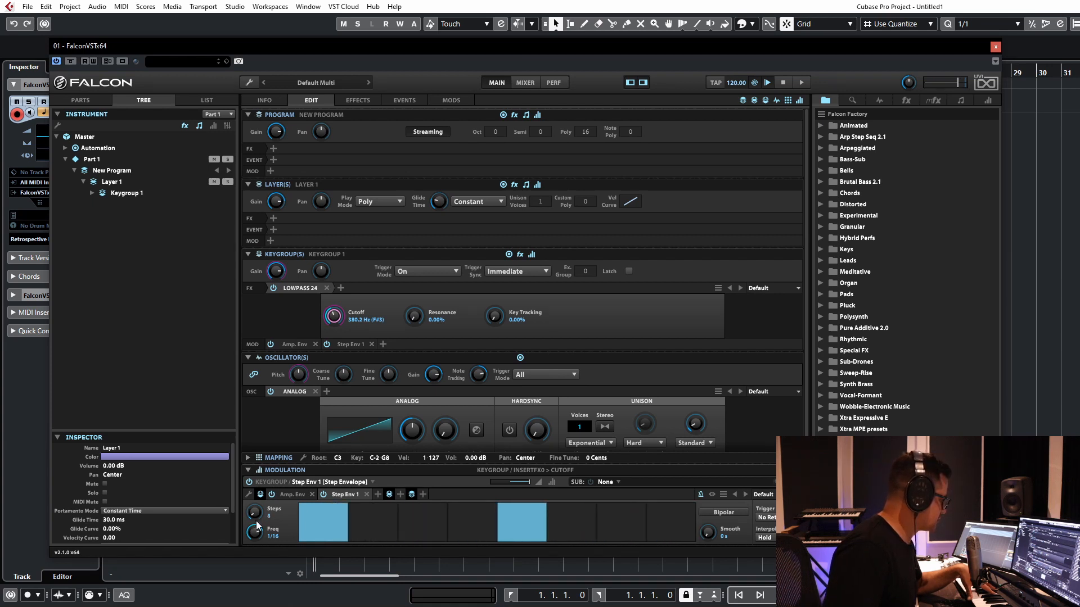
scroll(255, 520, up, 2)
scroll(256, 519, down, 1)
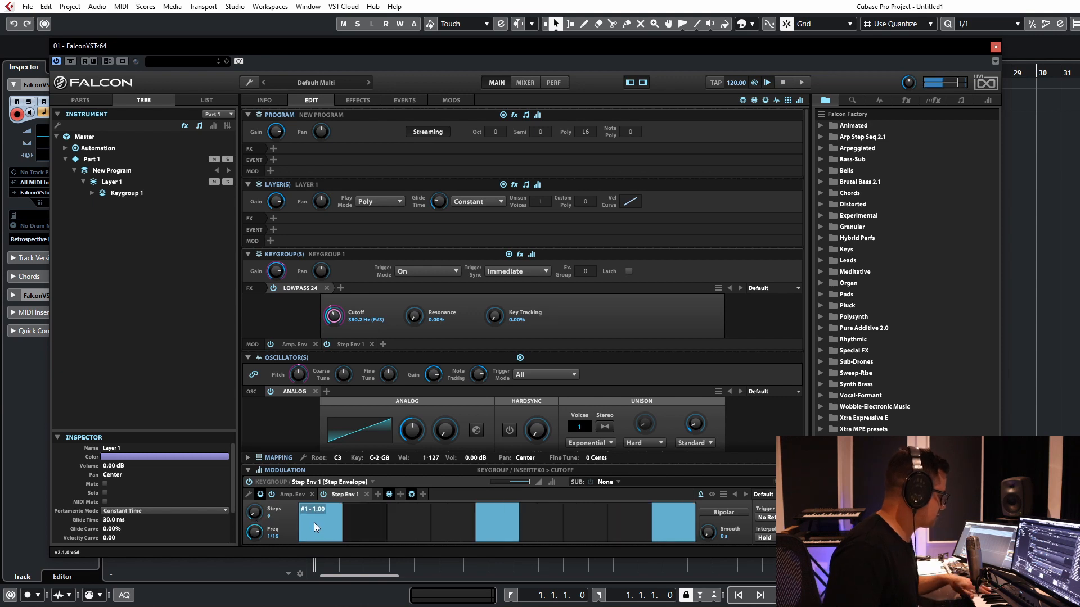
click(396, 523)
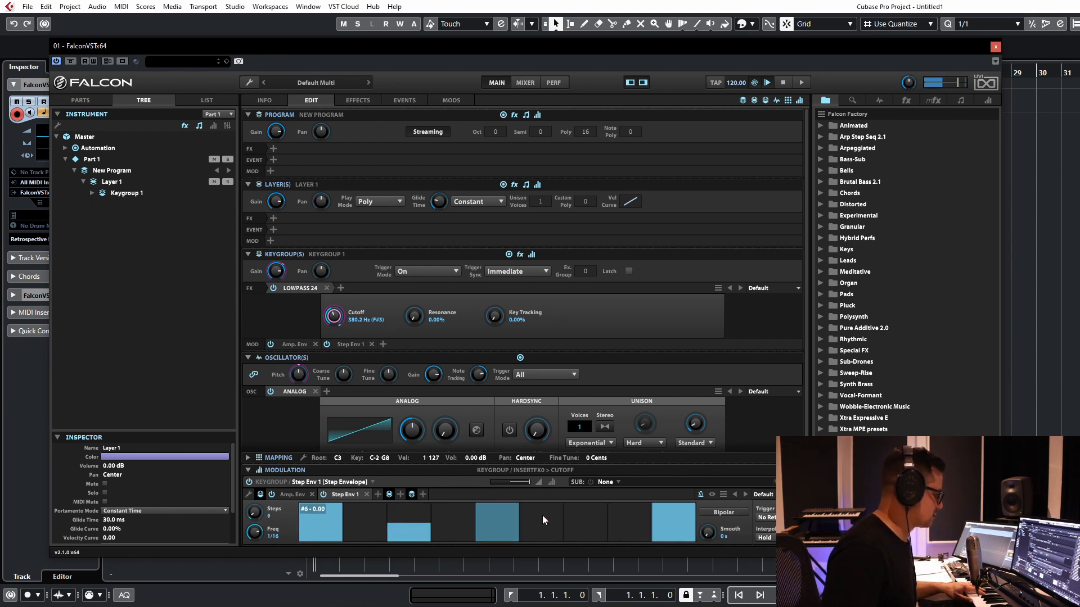
mouse_move(622, 518)
mouse_down()
mouse_move(584, 525)
mouse_move(621, 511)
mouse_up()
click(585, 526)
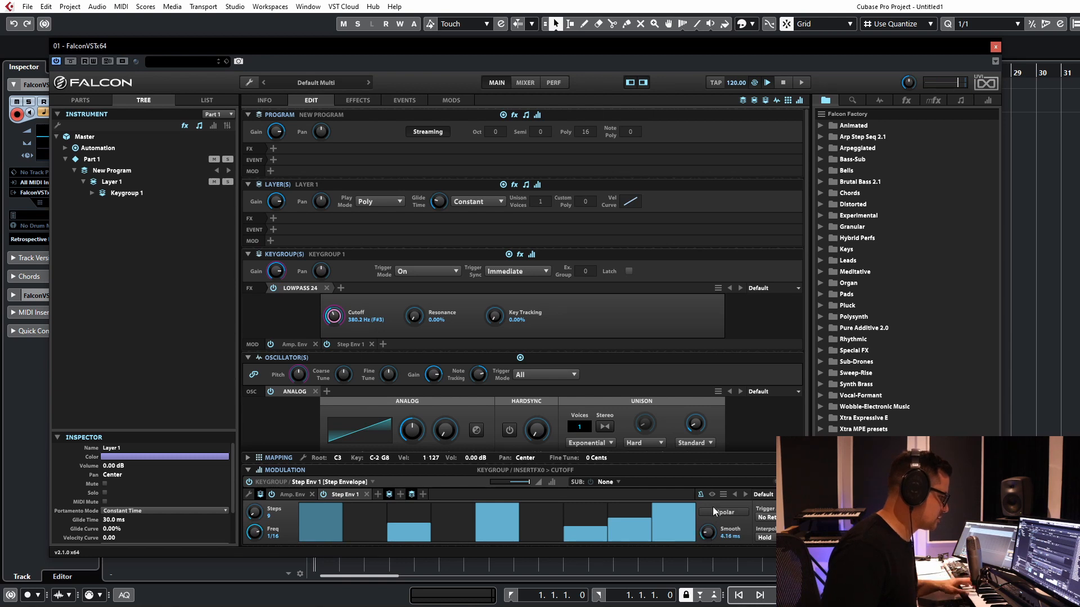
Step: Set the Step Envelope's smoothing to 44.6 ms and its frequency to 1/32 dotted
drag(716, 502, 717, 494)
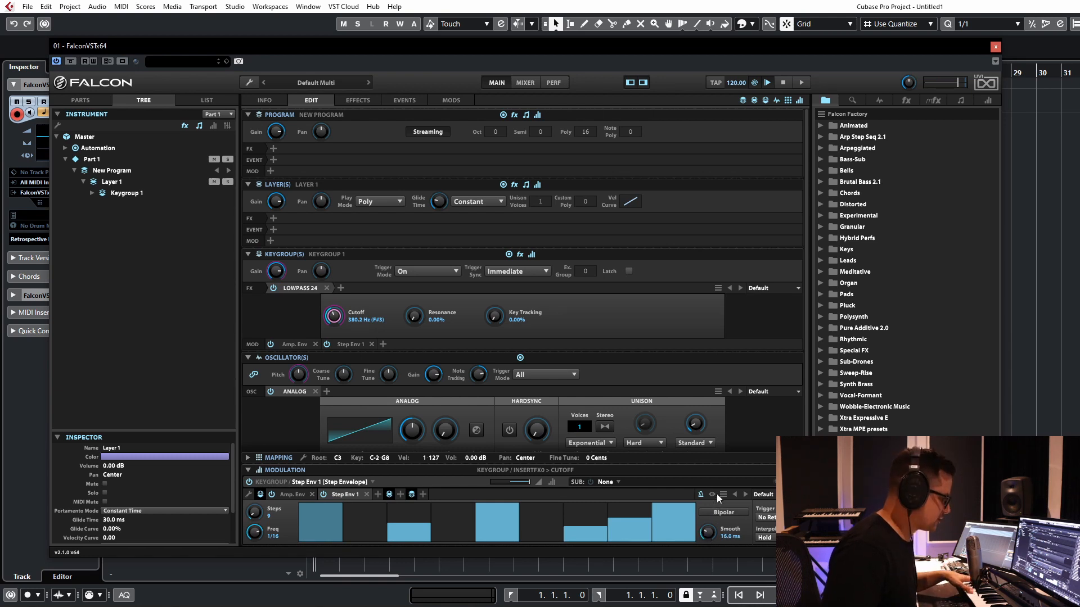
double_click(707, 535)
drag(707, 539, 714, 531)
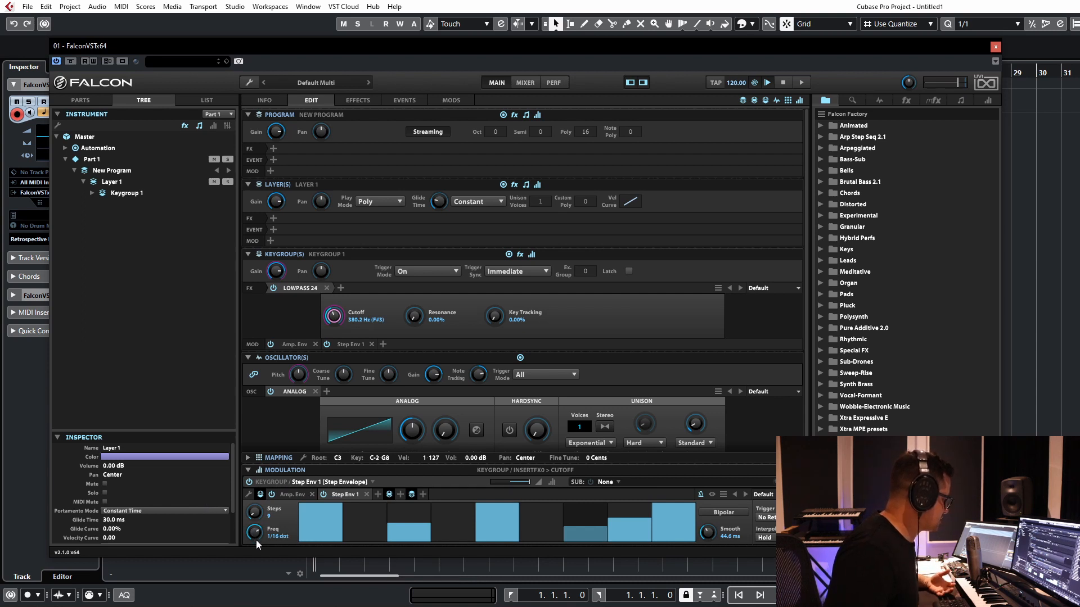
drag(256, 538, 261, 509)
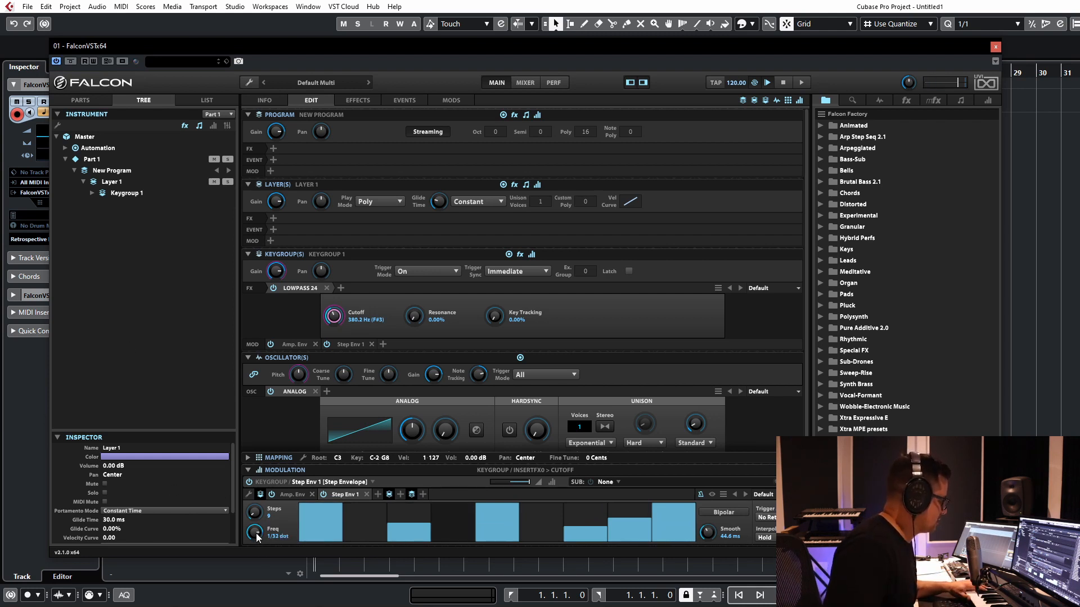
Step: Replace the Step Envelope with a Multi Envelope, trying the DAHDSR type before returning to the Multi Envelope
click(343, 494)
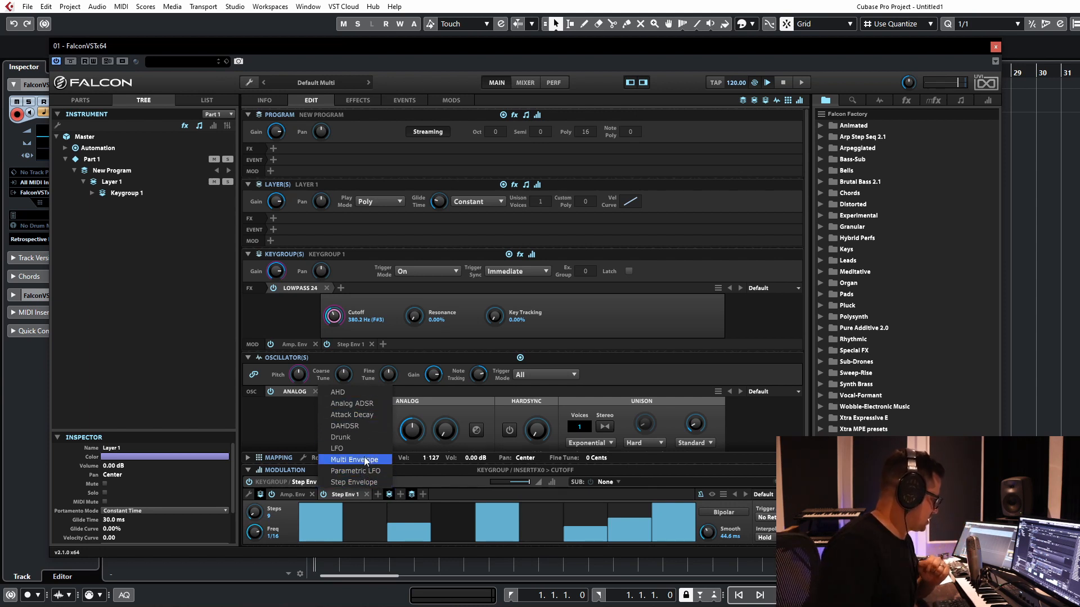
click(364, 460)
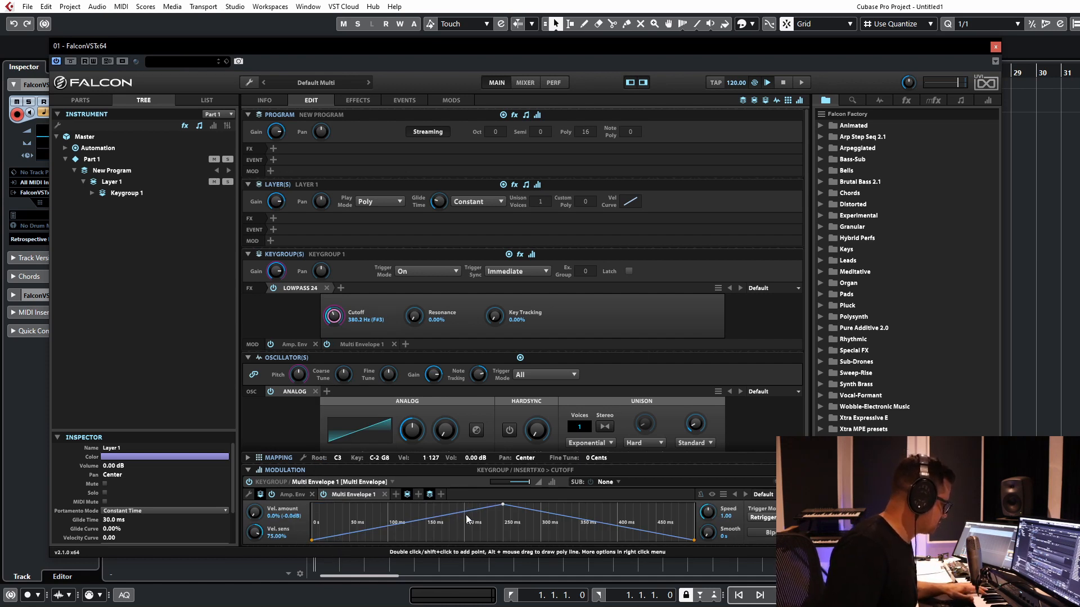
click(346, 494)
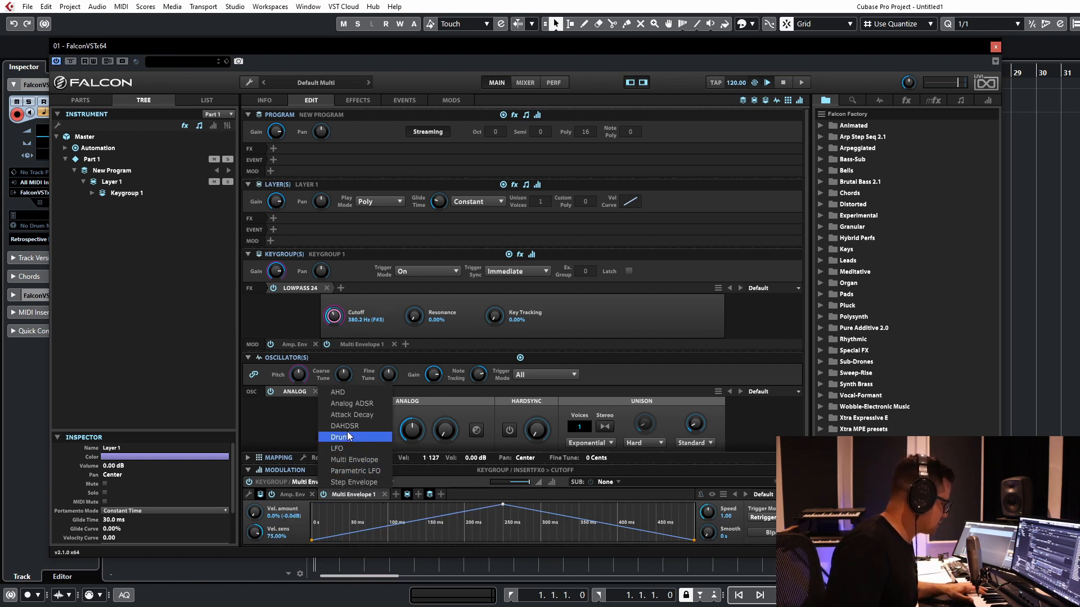
click(346, 426)
click(342, 493)
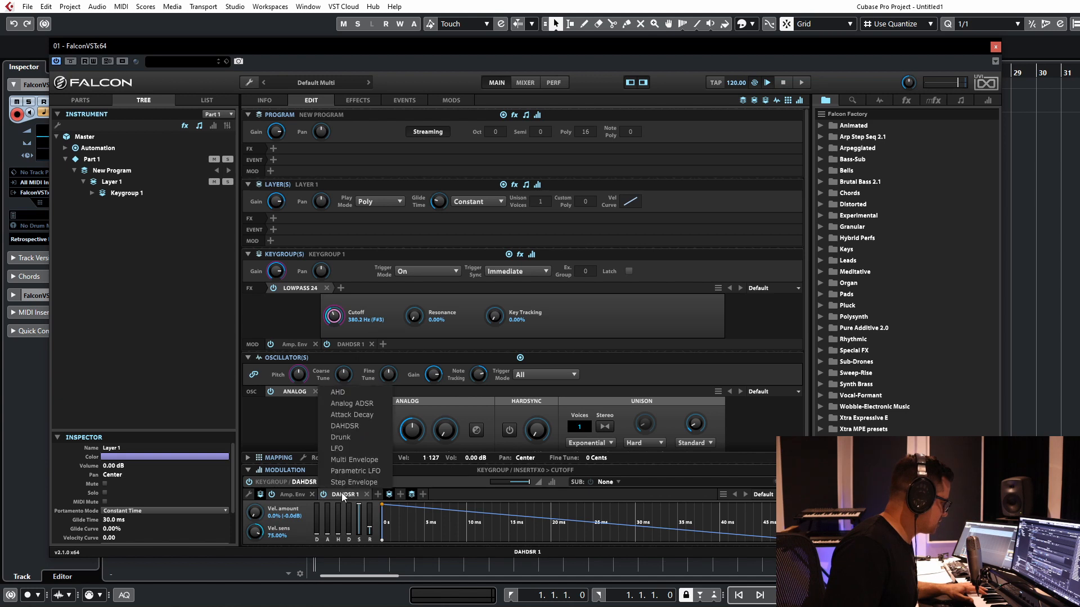
click(356, 460)
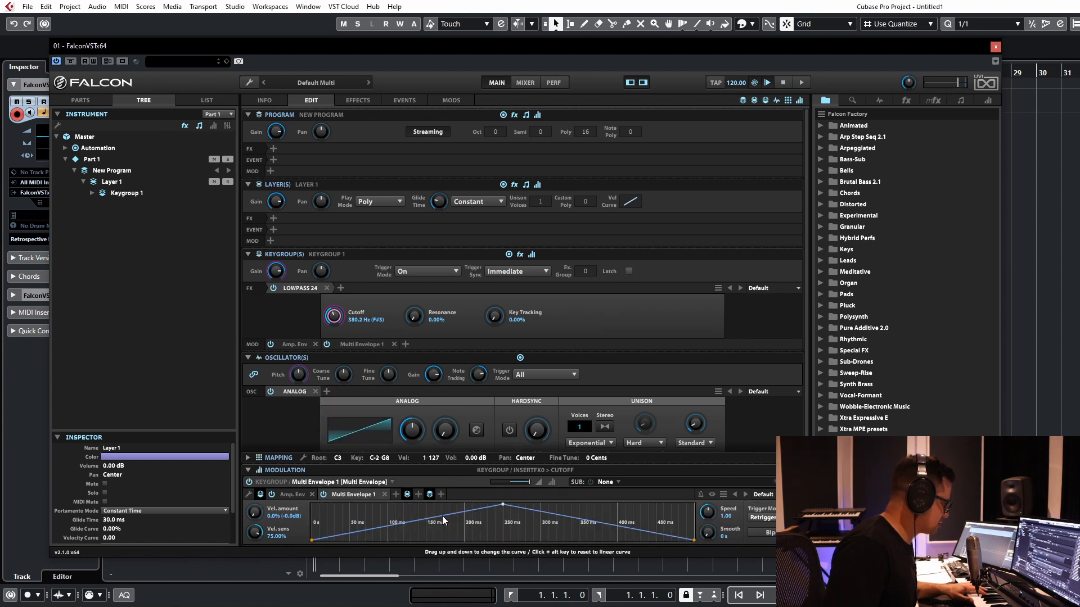
Step: Start the Multi Envelope at full level and add a point at about 100 ms, lowered to zero
double_click(443, 518)
drag(443, 518, 299, 482)
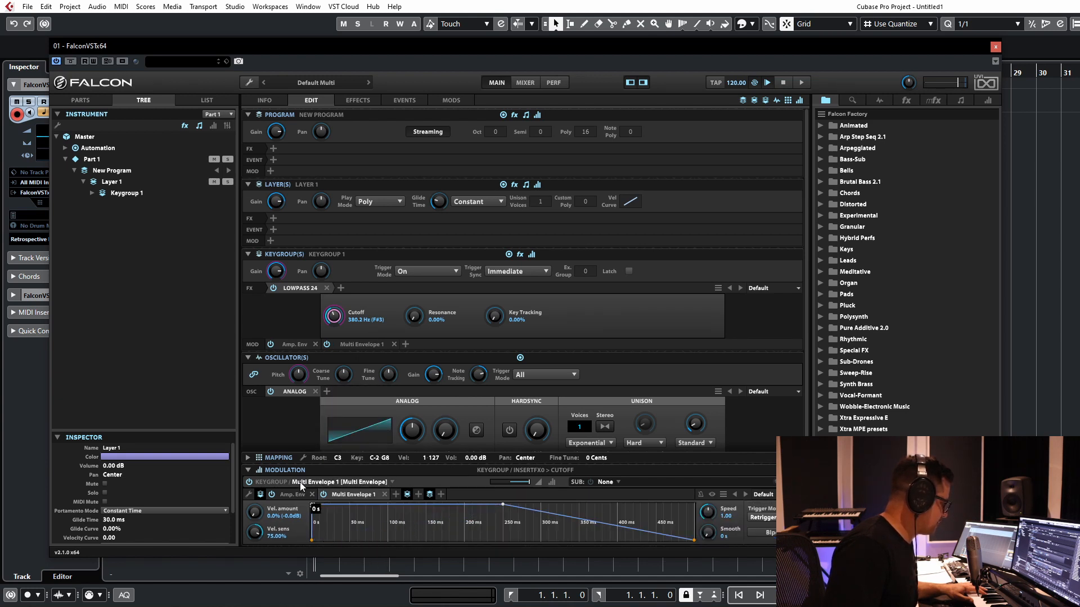
double_click(386, 505)
drag(386, 505, 390, 548)
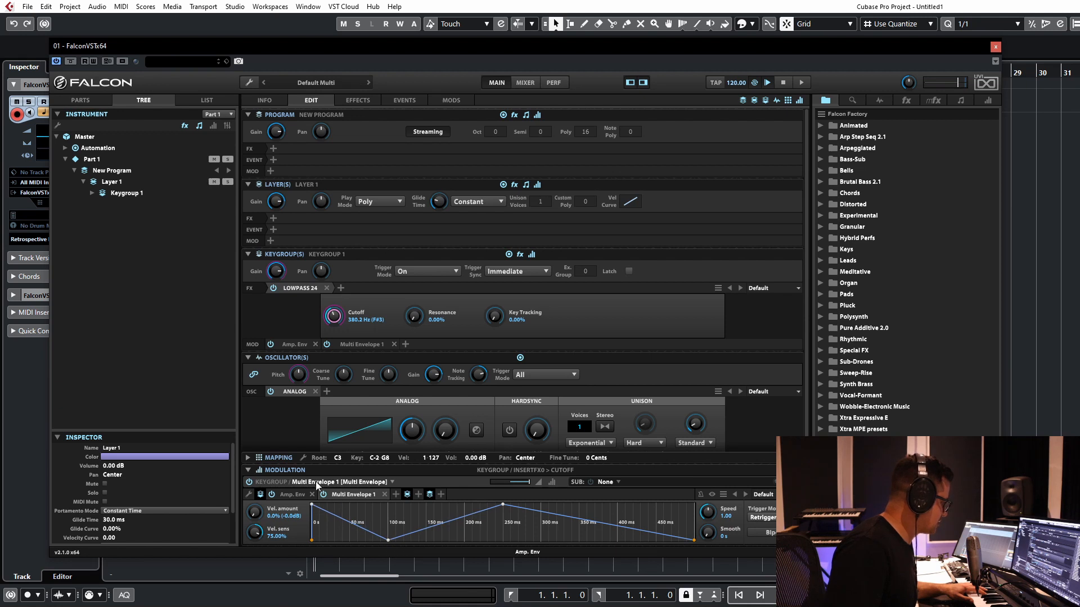
Step: Reshape the Multi Envelope with peaks at about 100 and 200 ms and a curved final decay, and set its speed to 0.53
click(355, 494)
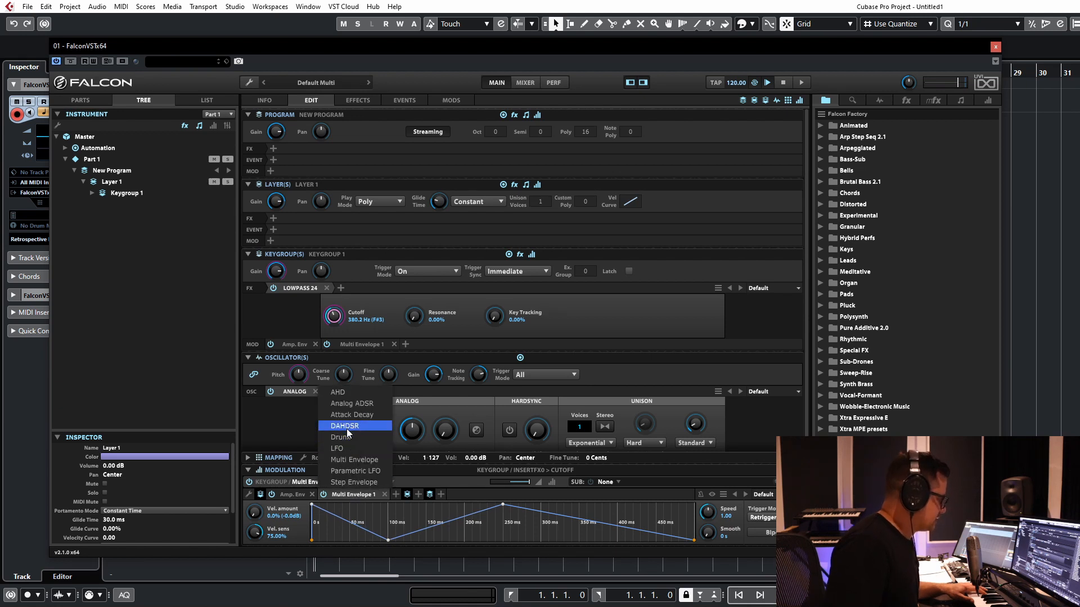
click(524, 553)
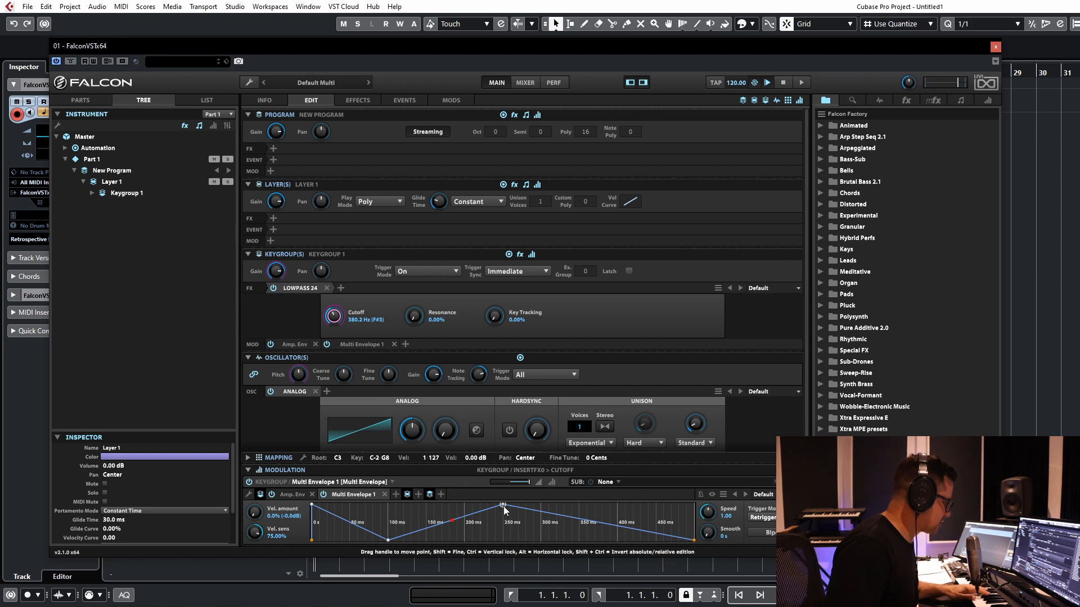
drag(503, 505, 467, 548)
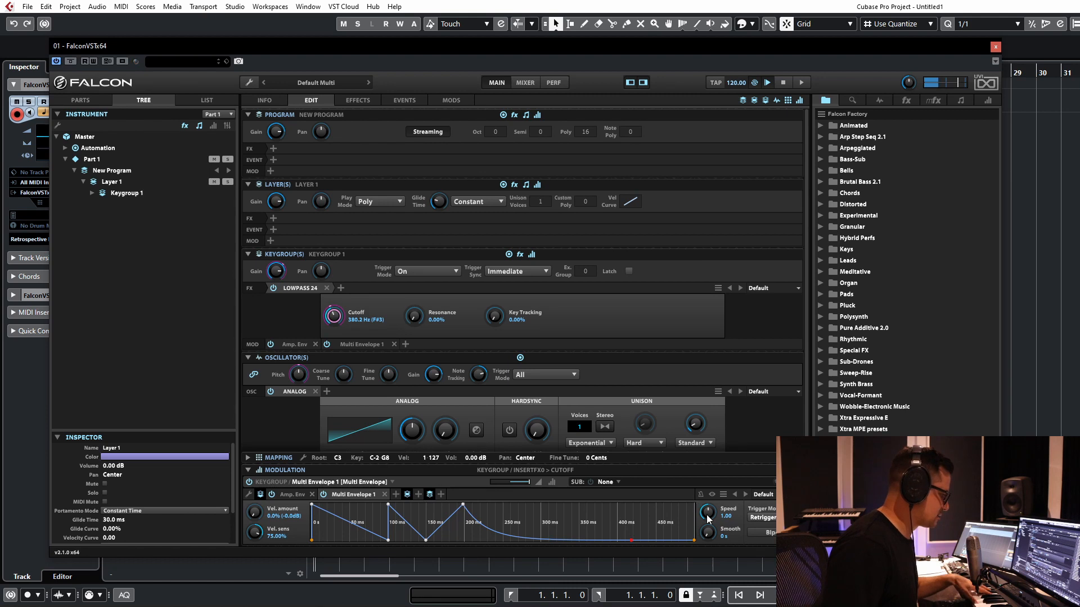
drag(707, 518, 710, 482)
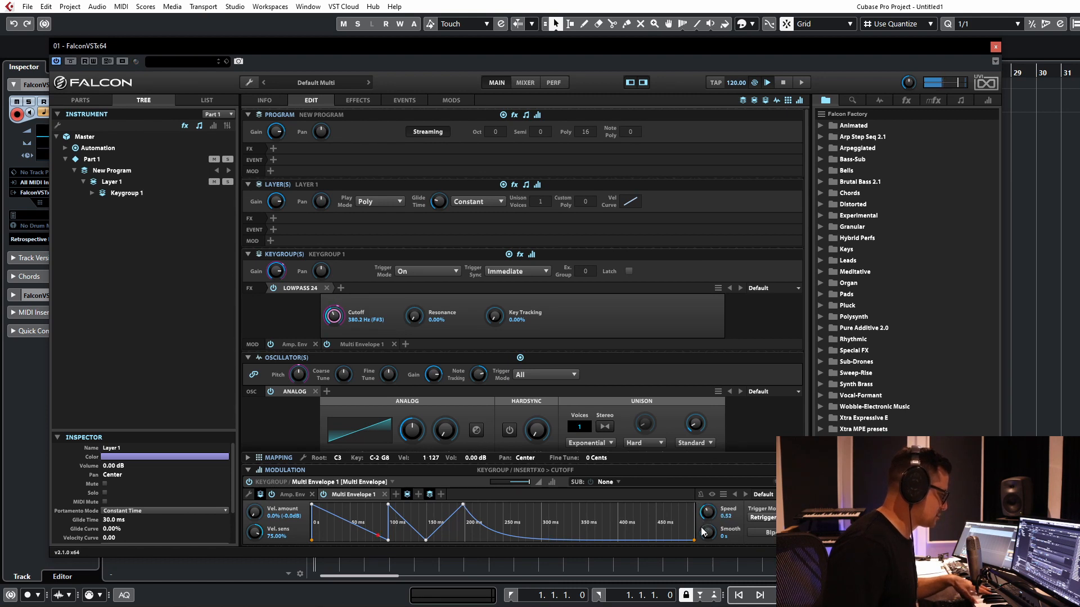
Step: Try successive Multi Envelope presets up to the Stepped one, and delete the Multi Envelope modulation source
click(744, 495)
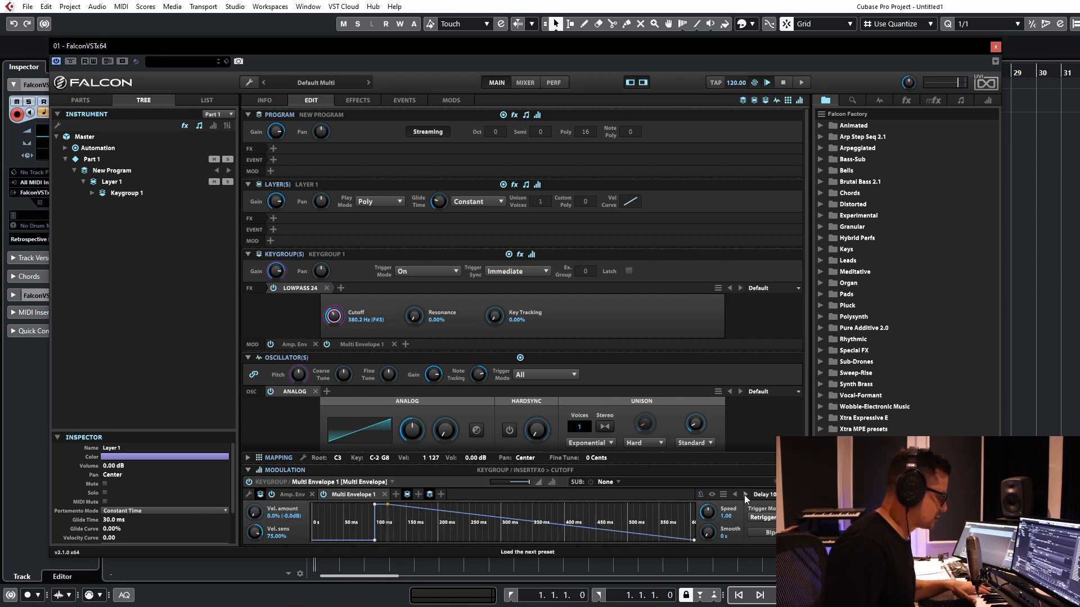
click(744, 494)
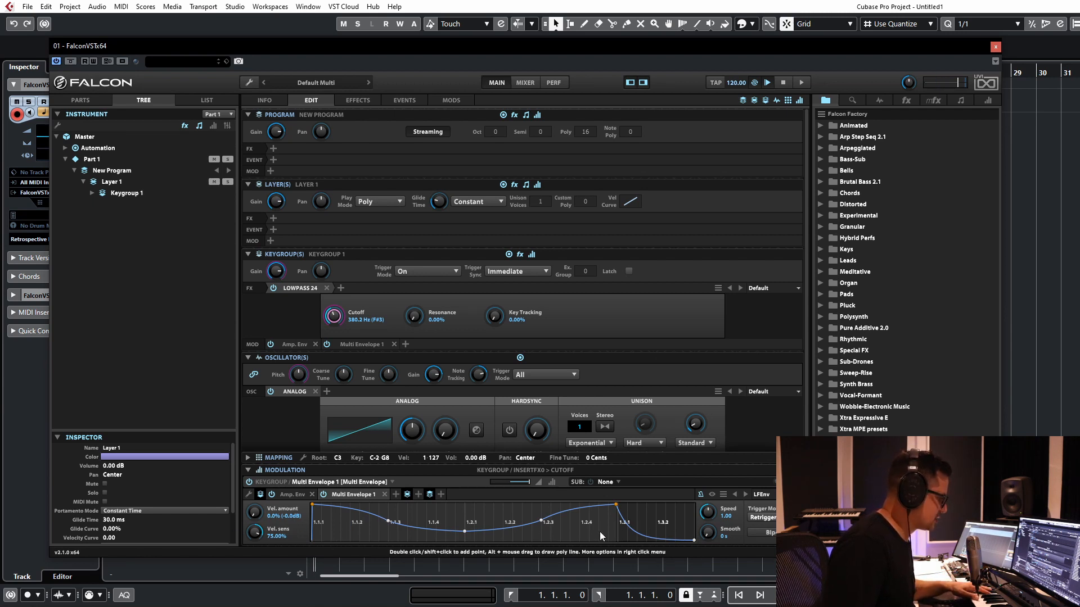
click(745, 494)
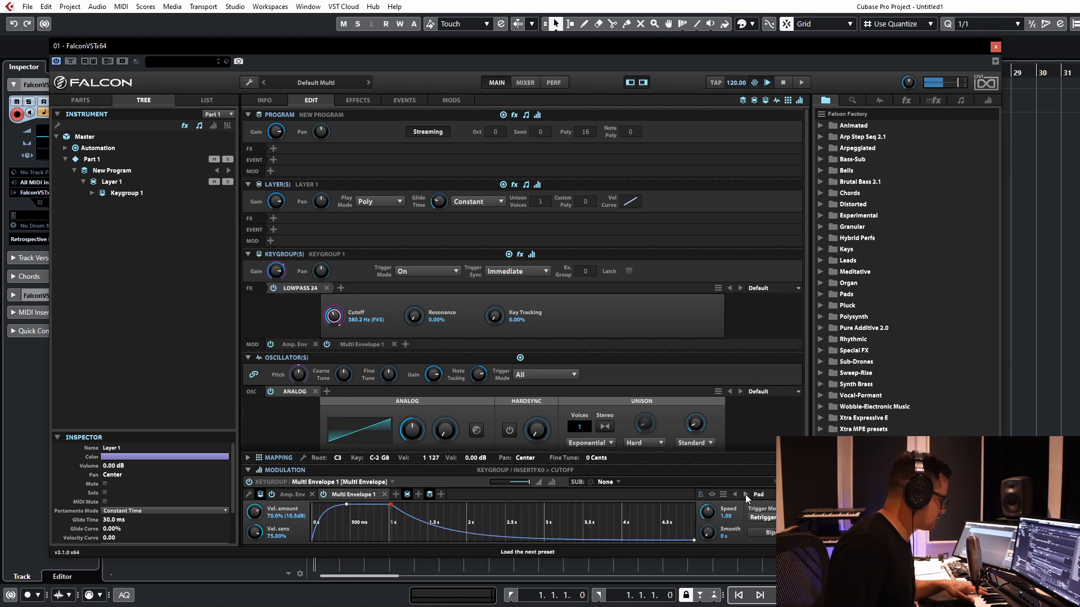
click(745, 495)
click(745, 494)
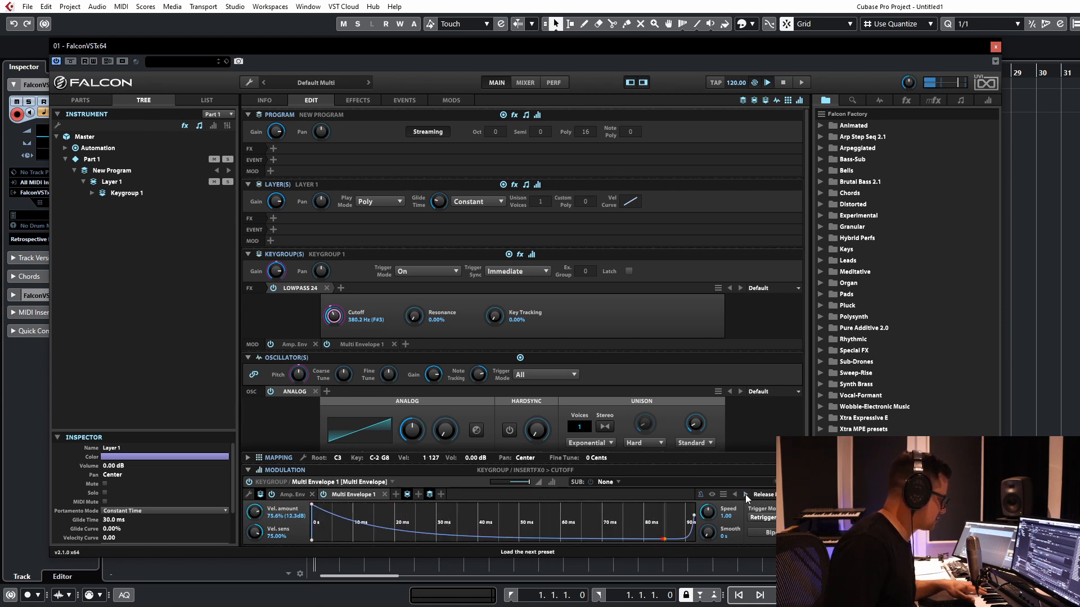
click(745, 494)
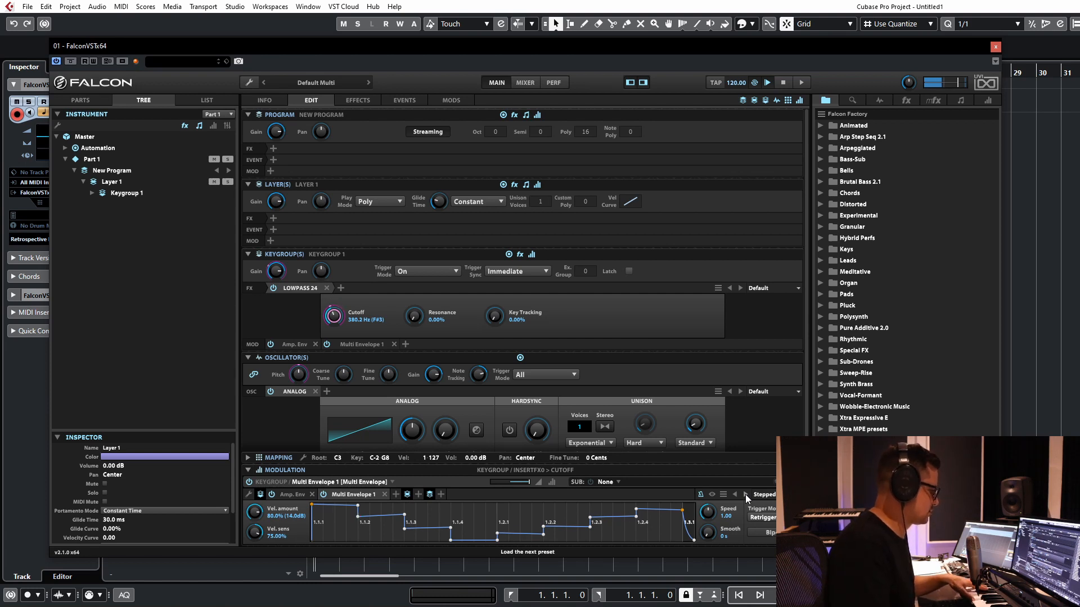
click(385, 495)
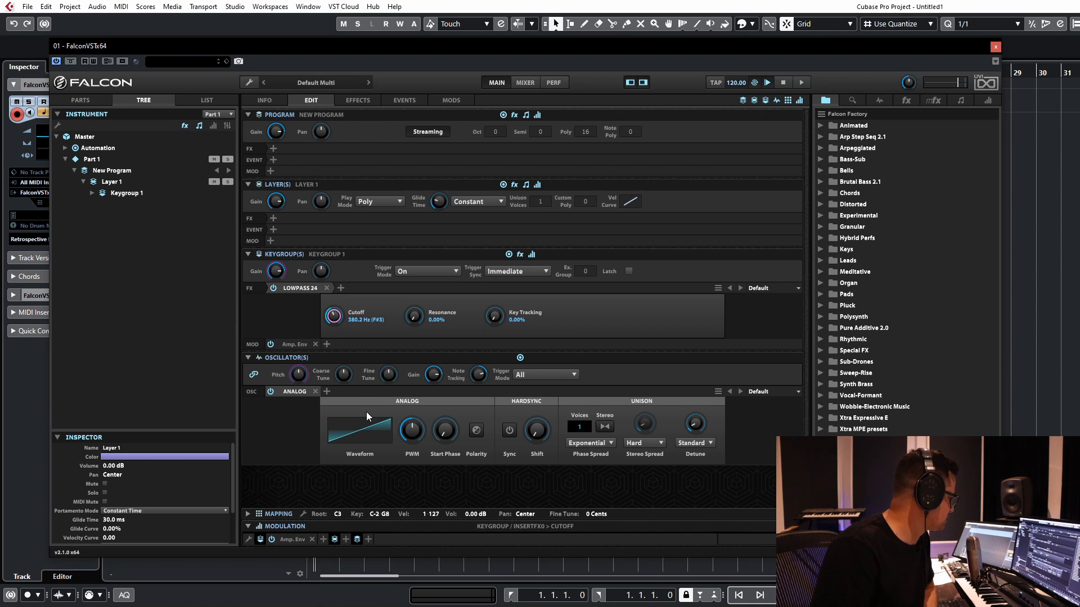
Step: Lower the filter cutoff to 280.5 Hz and modulate it with a new layer-level Analog ADSR with 40 ms decay and 48.80% sustain
drag(334, 314, 334, 319)
right_click(334, 318)
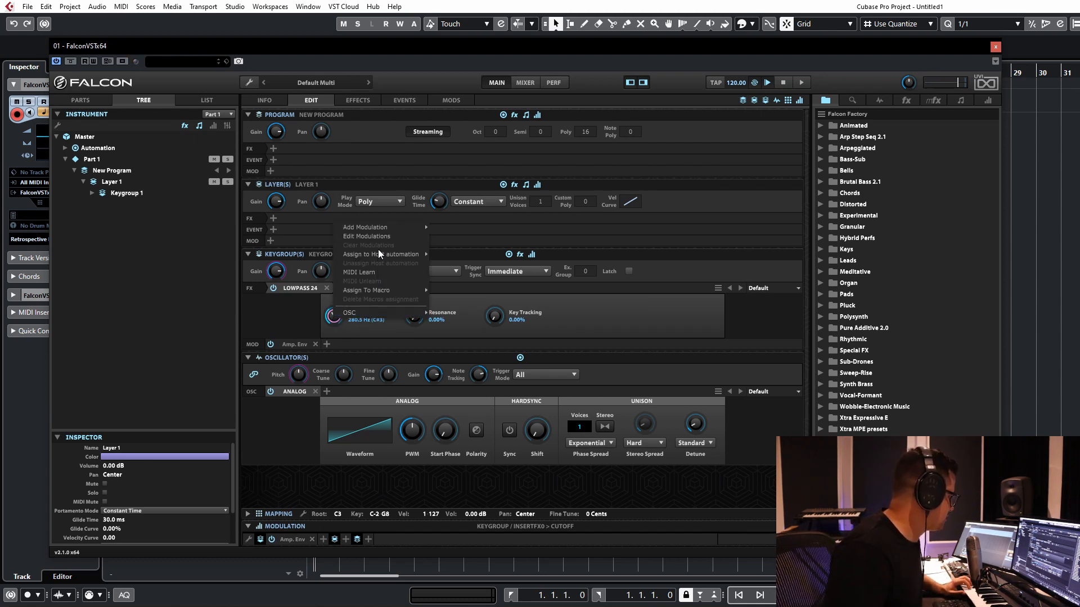
mouse_move(373, 228)
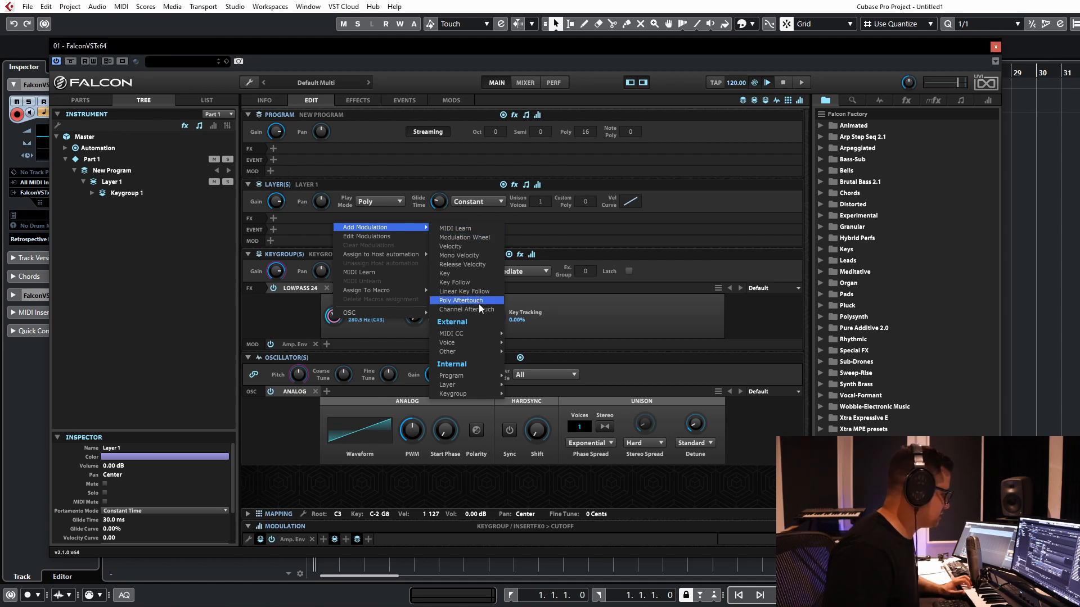
mouse_move(472, 386)
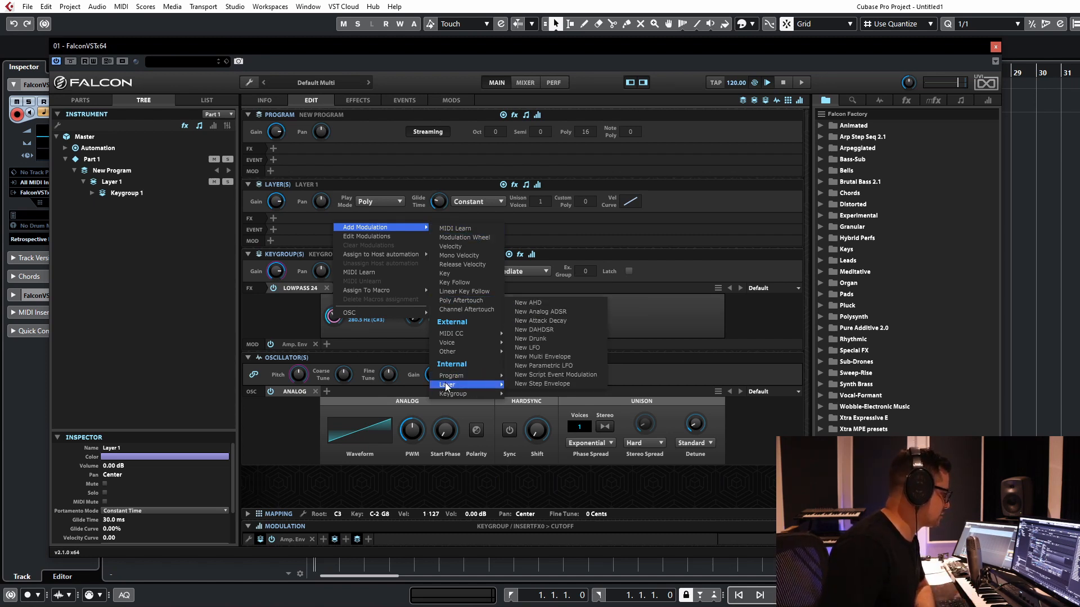
click(537, 313)
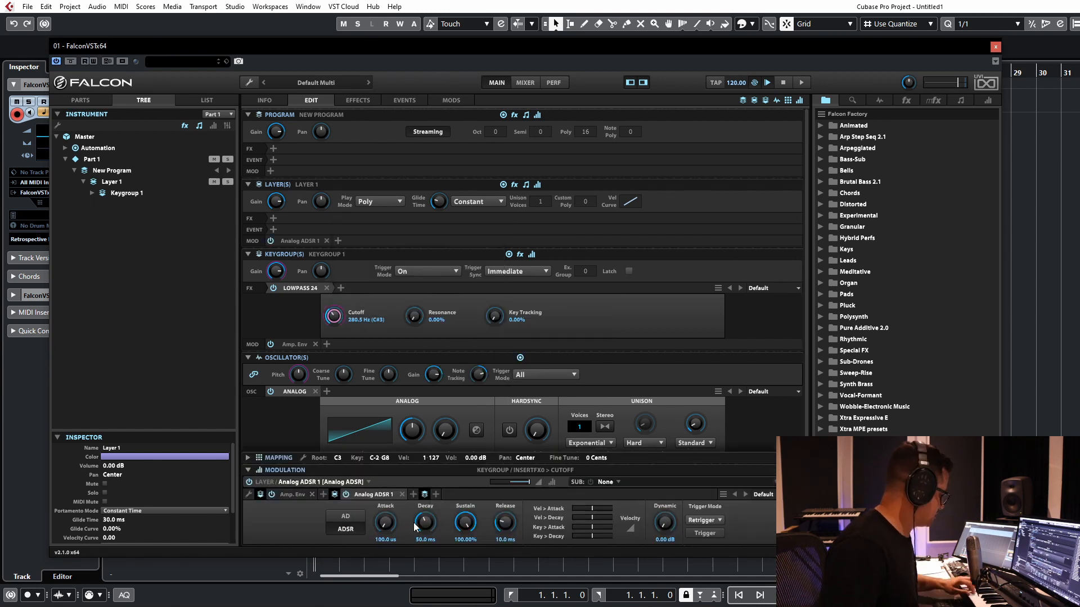
drag(479, 531, 475, 591)
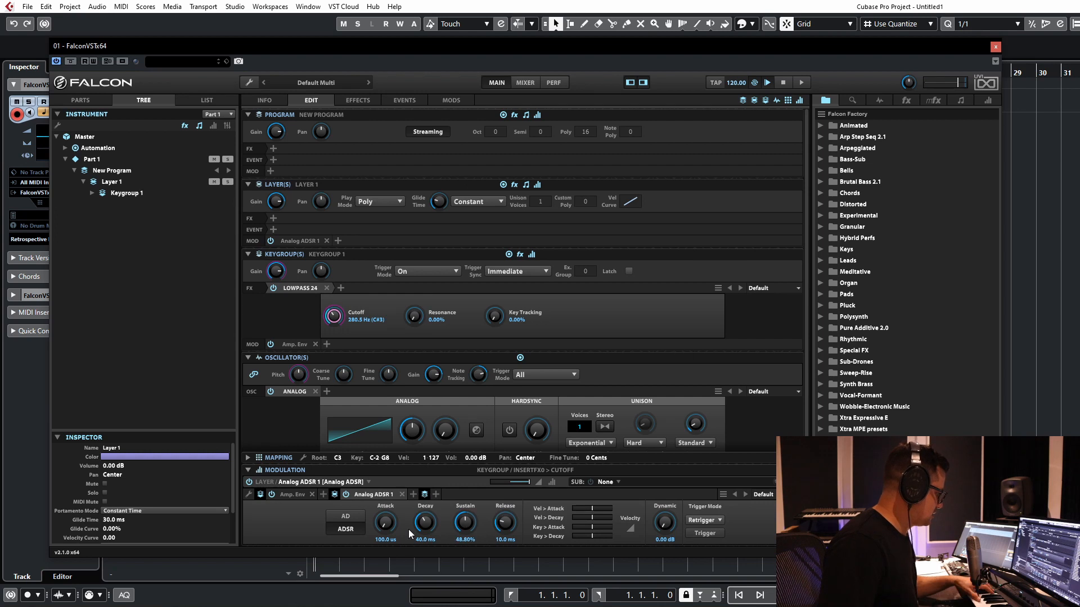
Step: Try the Attack Decay type for the cutoff's modulation source, with attack at 6.00% and decay time at 19.6 ms
click(375, 495)
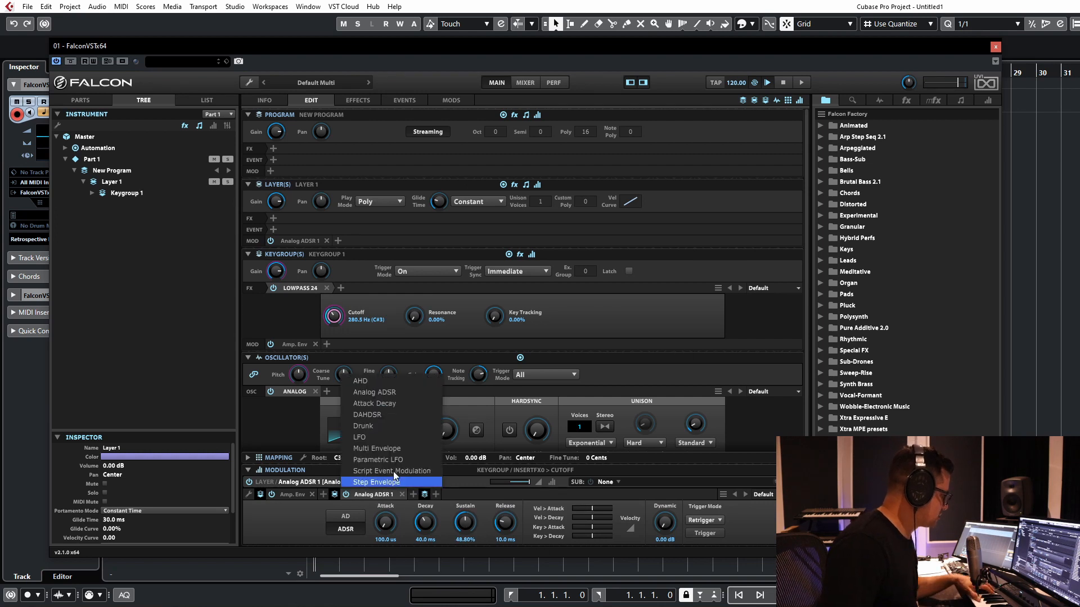
click(380, 404)
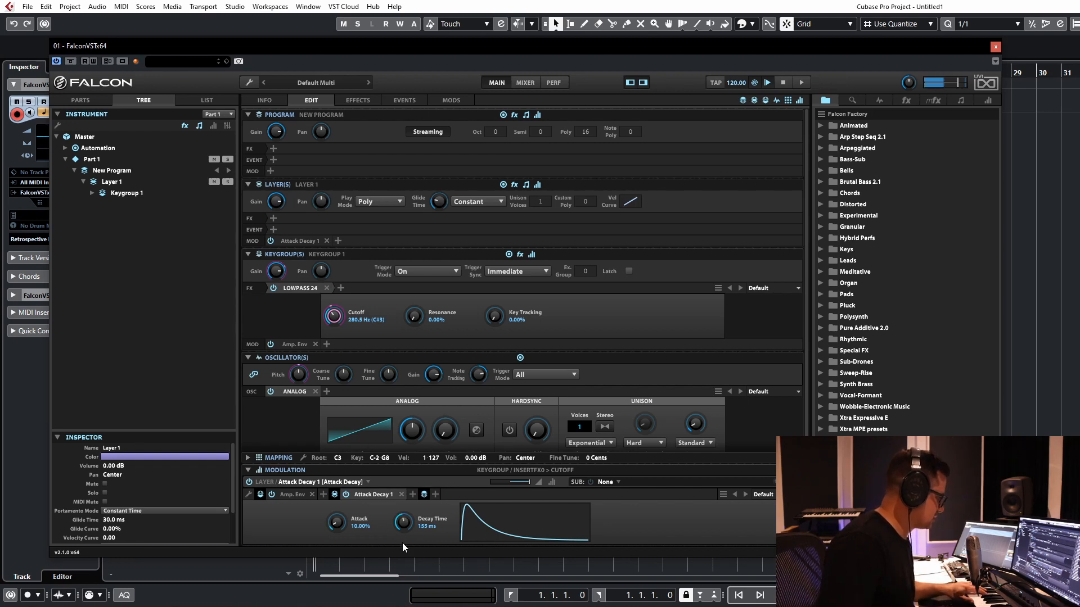
drag(403, 543, 403, 552)
drag(337, 524, 345, 495)
drag(402, 523, 406, 531)
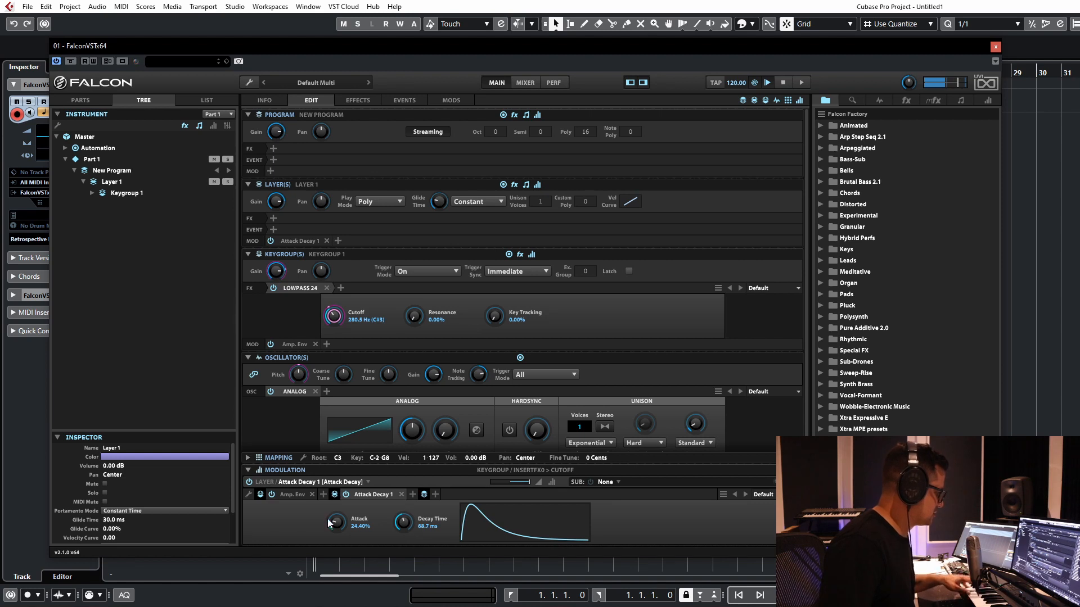
drag(328, 519, 335, 549)
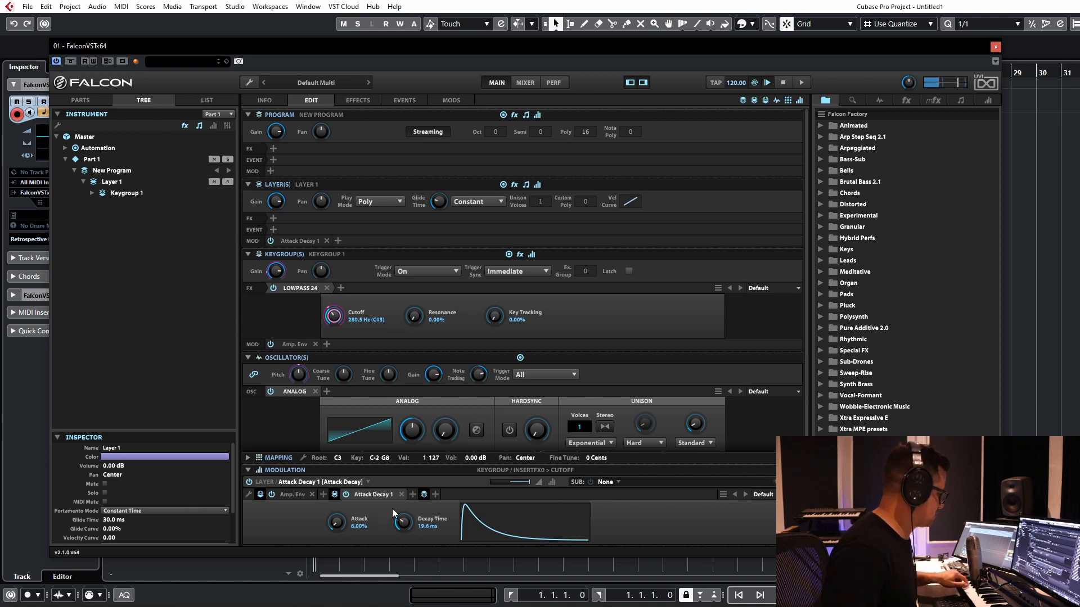
Step: Change the modulation source to Analog ADSR with 14.9 ms decay, 13.60% sustain and 8.86 ms release
click(383, 494)
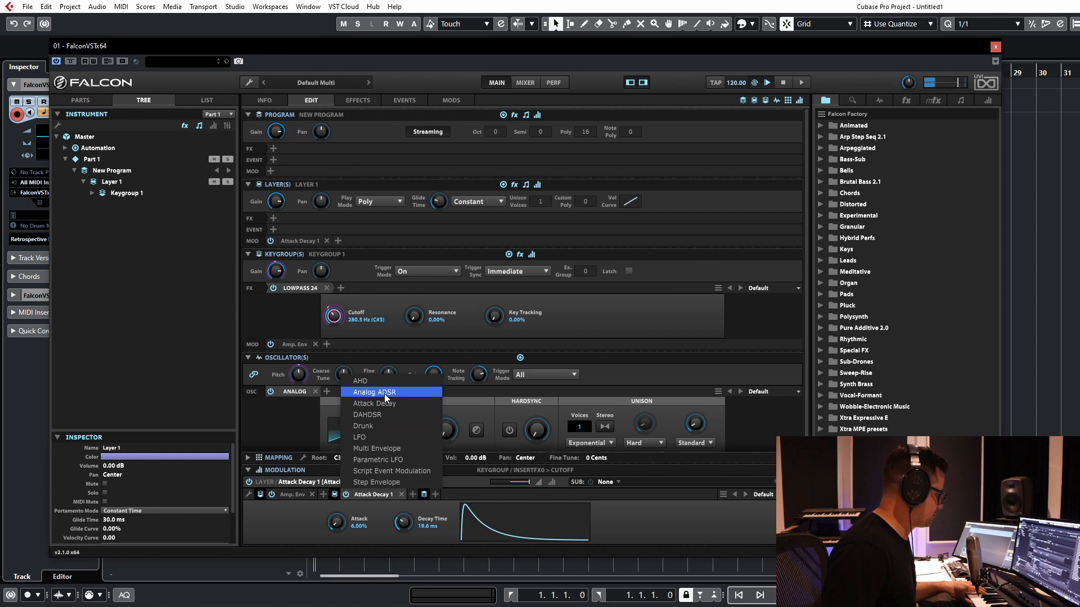
click(374, 392)
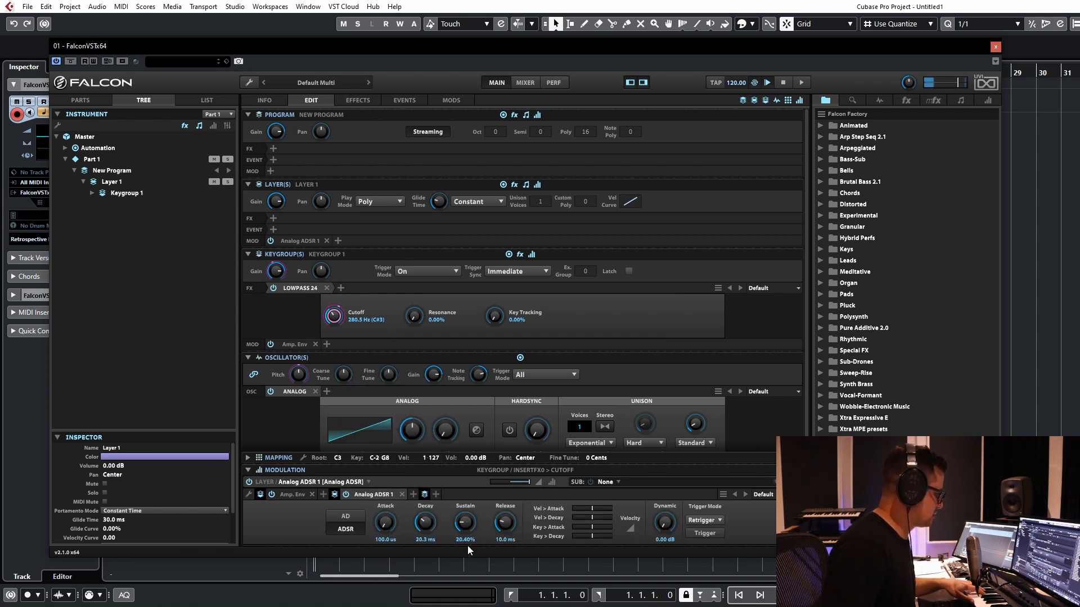
drag(468, 531, 467, 532)
drag(421, 523, 422, 527)
drag(508, 526, 511, 528)
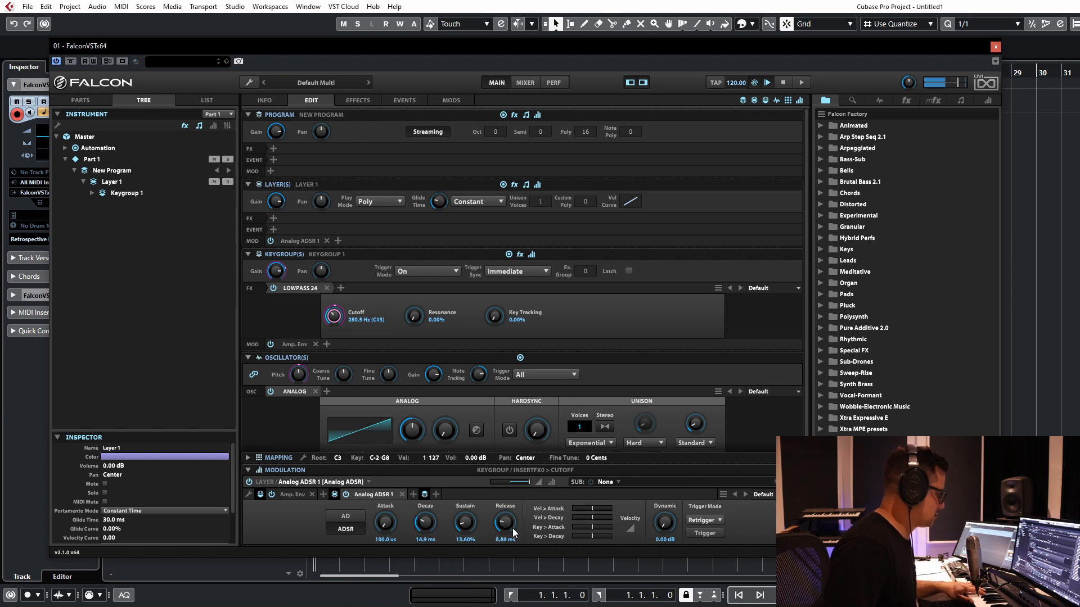
Step: Enable stereo unison with additional voices on the Analog oscillator and open the low-pass filter cutoff to 20 kHz
click(607, 426)
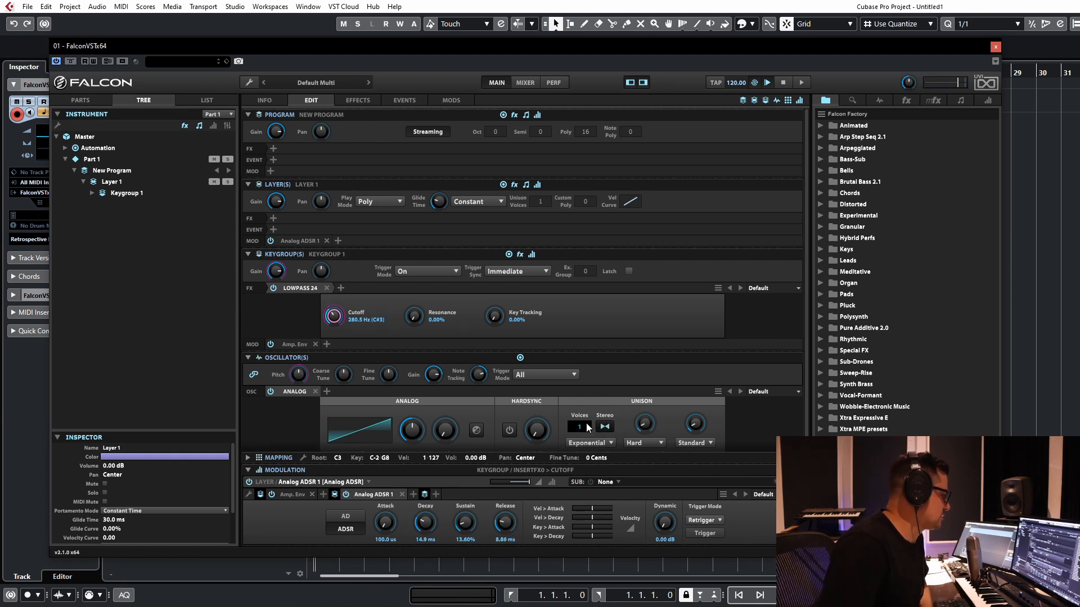
click(697, 425)
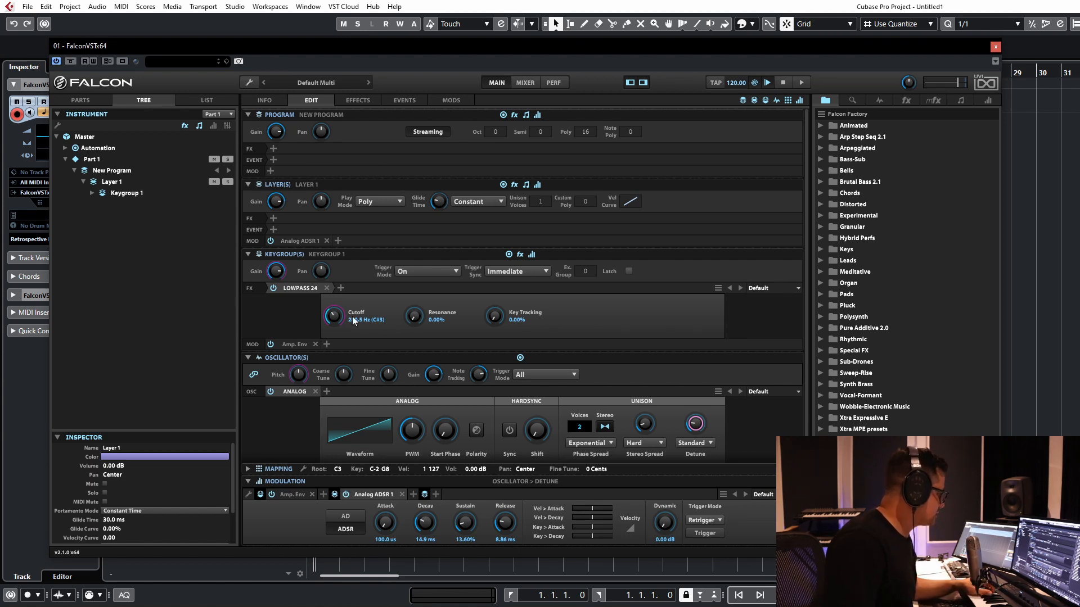
drag(336, 318, 346, 231)
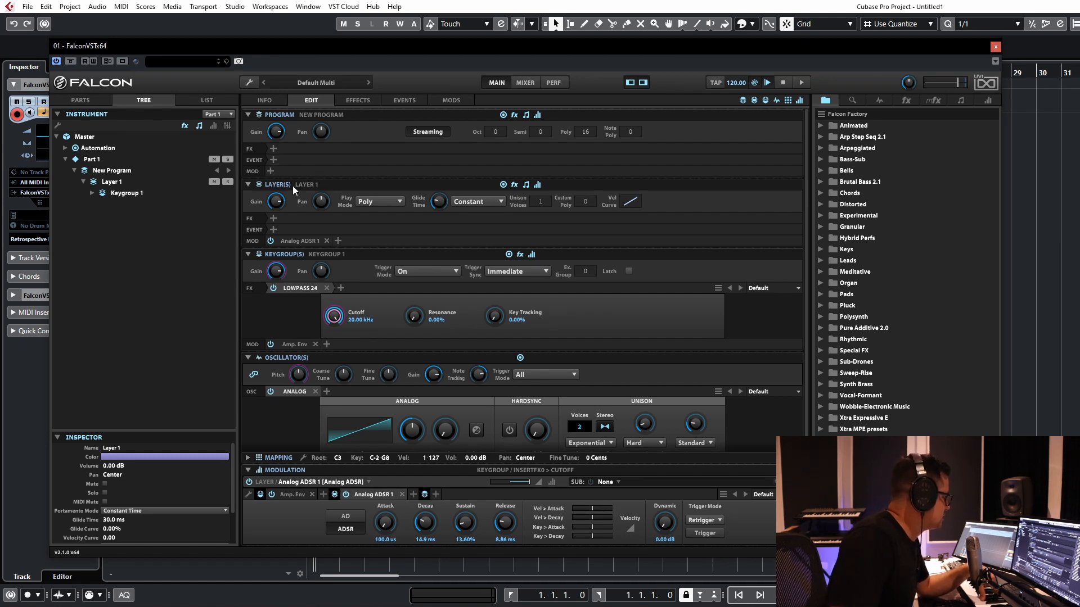
Step: Add a Script Processor with the Shepard effect to Layer 1's event processors
click(274, 229)
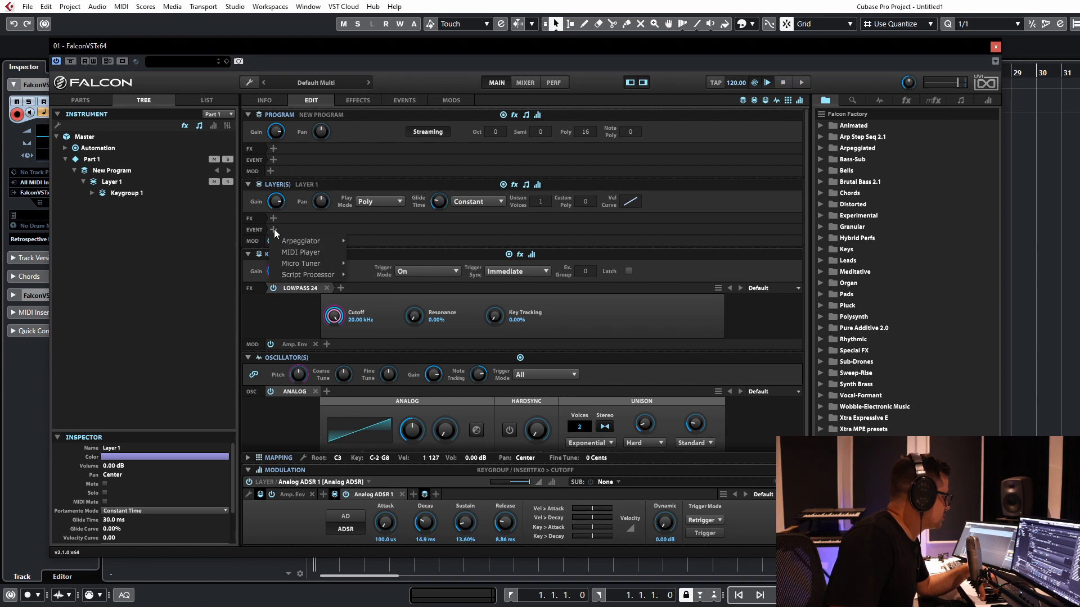
mouse_move(305, 240)
mouse_move(310, 274)
mouse_move(399, 285)
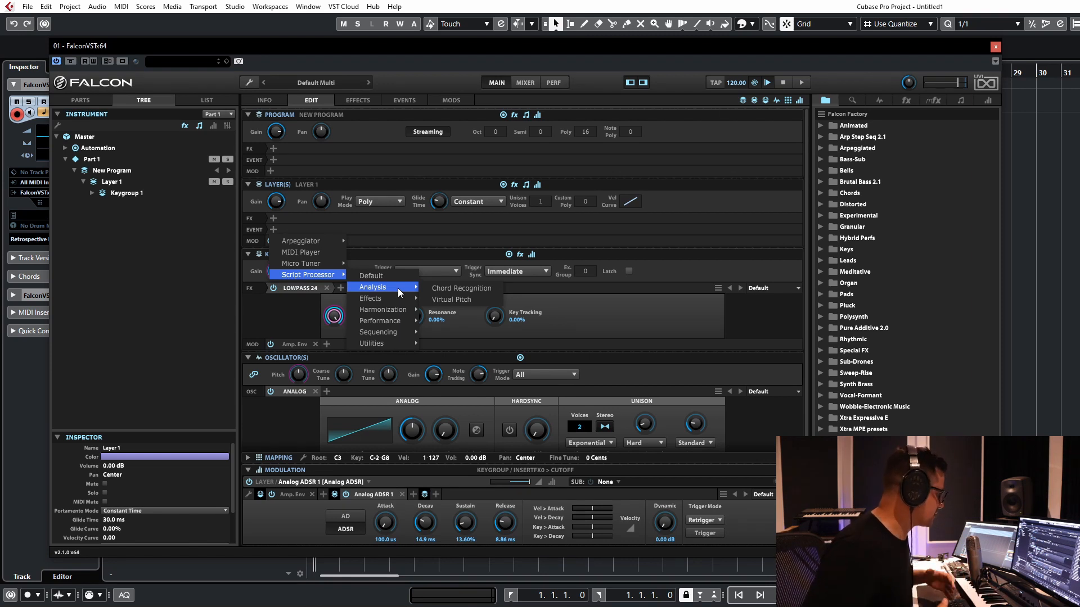
mouse_move(367, 300)
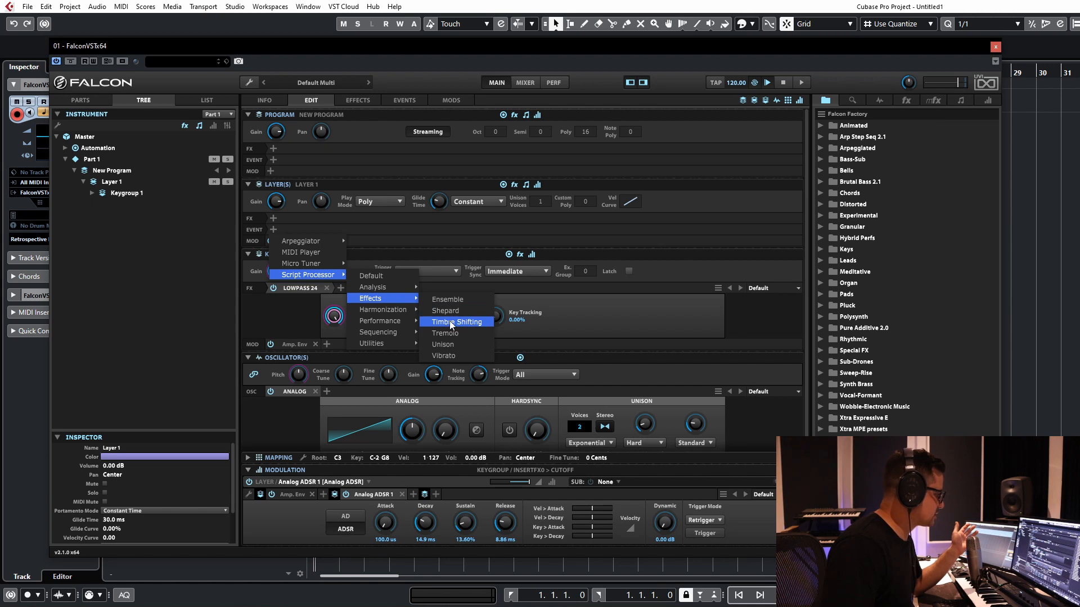
click(454, 310)
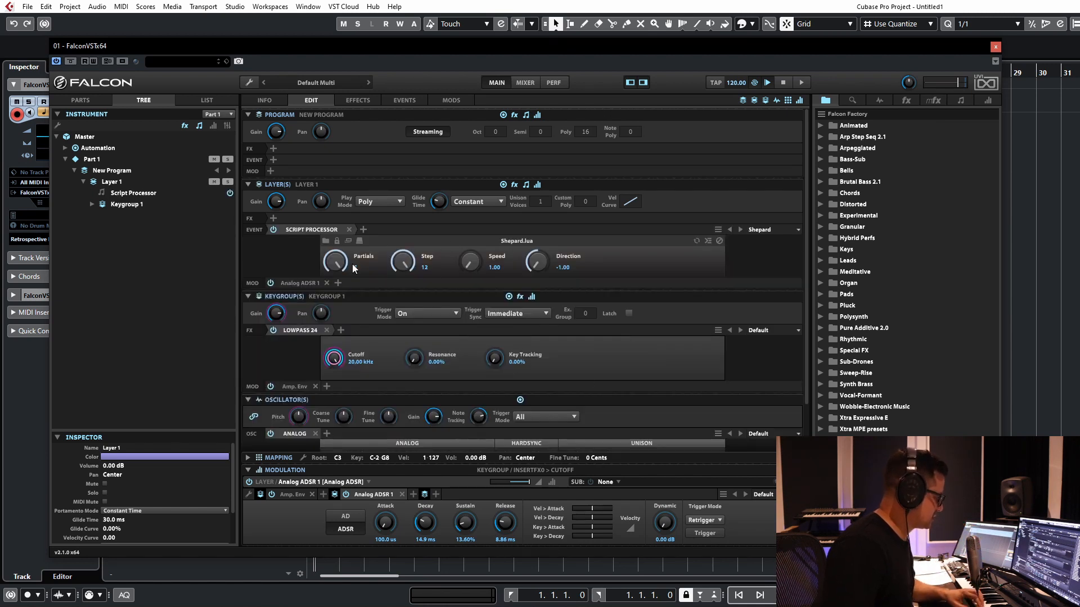
Step: Set the Shepard script to 1 partial, direction 1.00 and speed 2.34, and compare the sound with the processor bypassed
drag(341, 272, 322, 313)
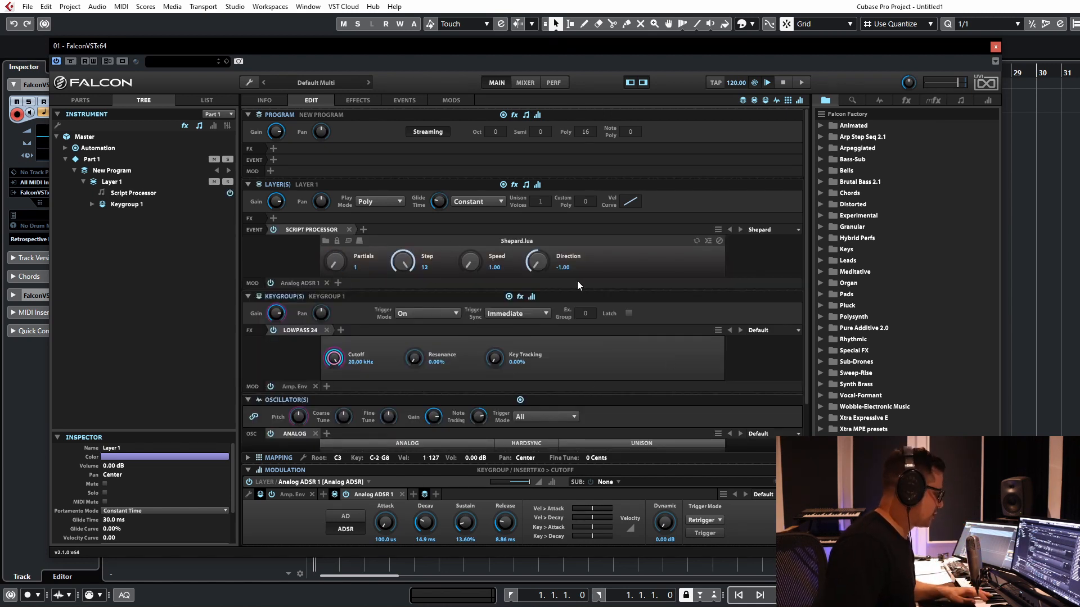
drag(544, 269, 544, 258)
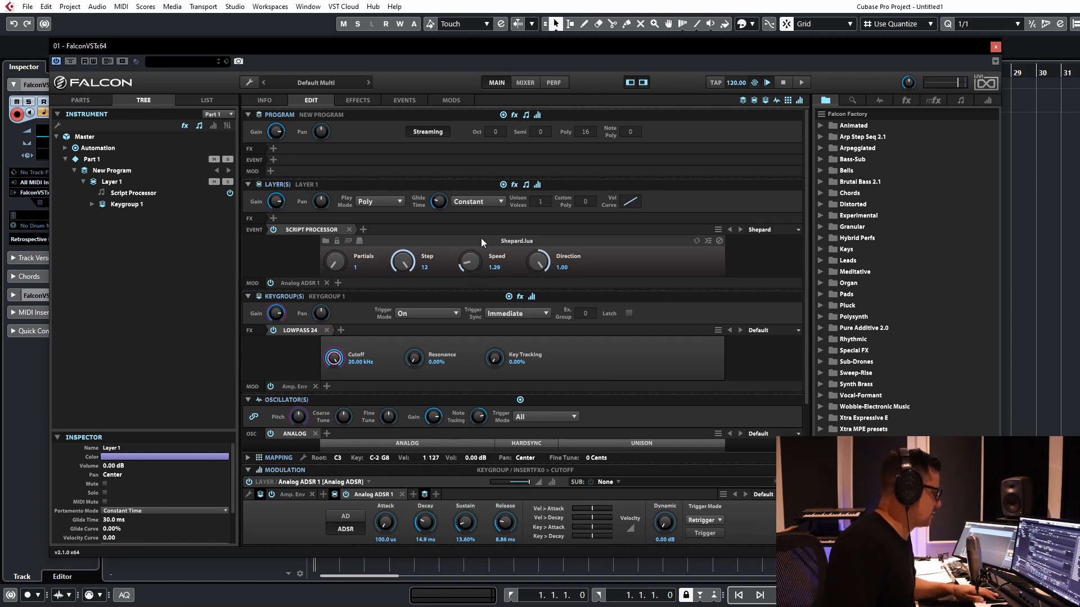
drag(470, 261, 470, 239)
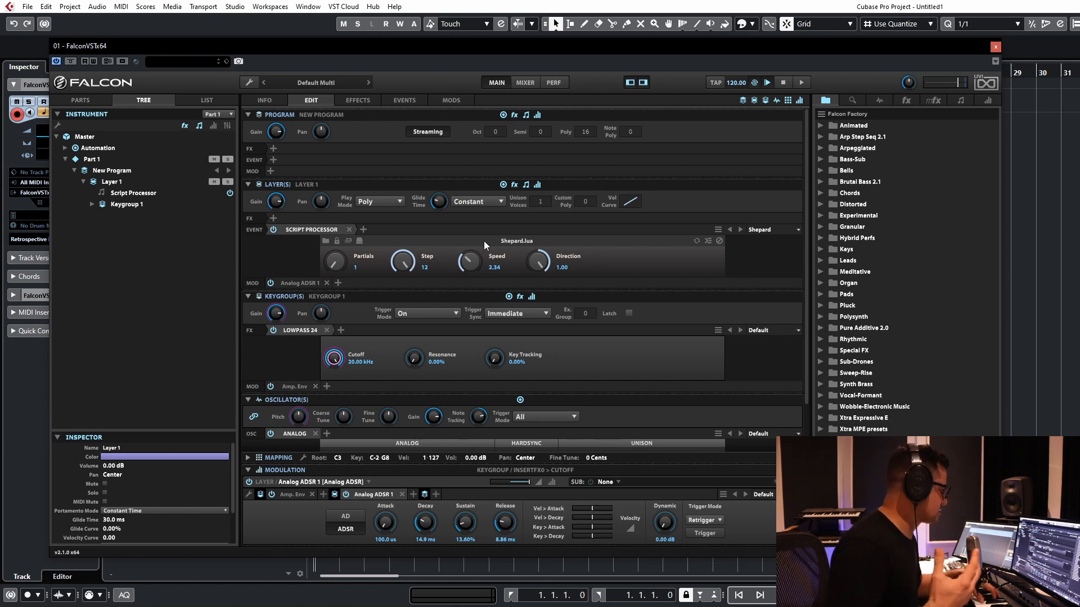
click(273, 230)
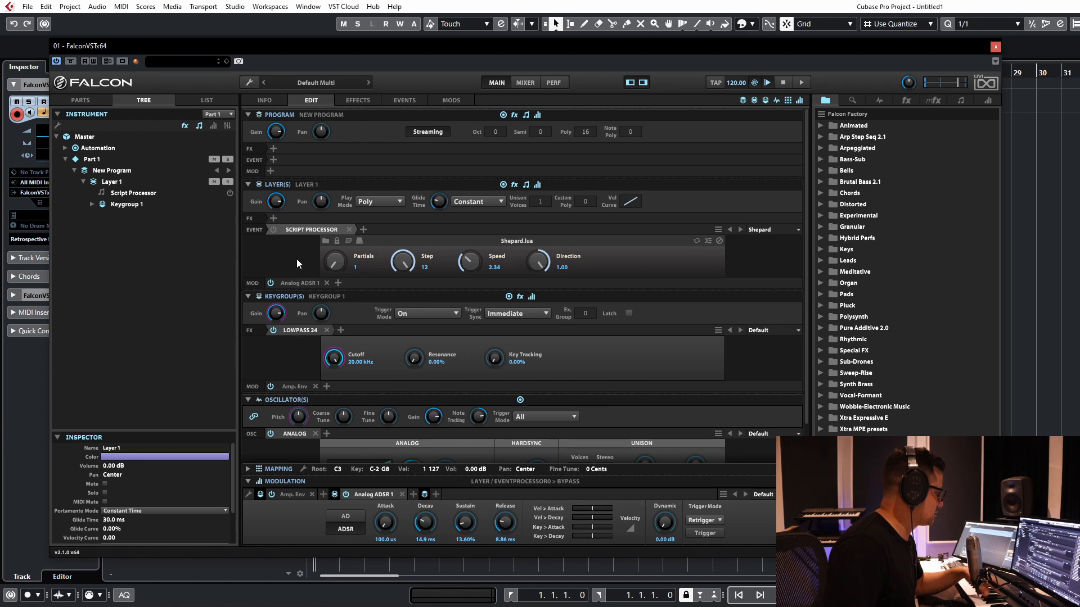
click(272, 228)
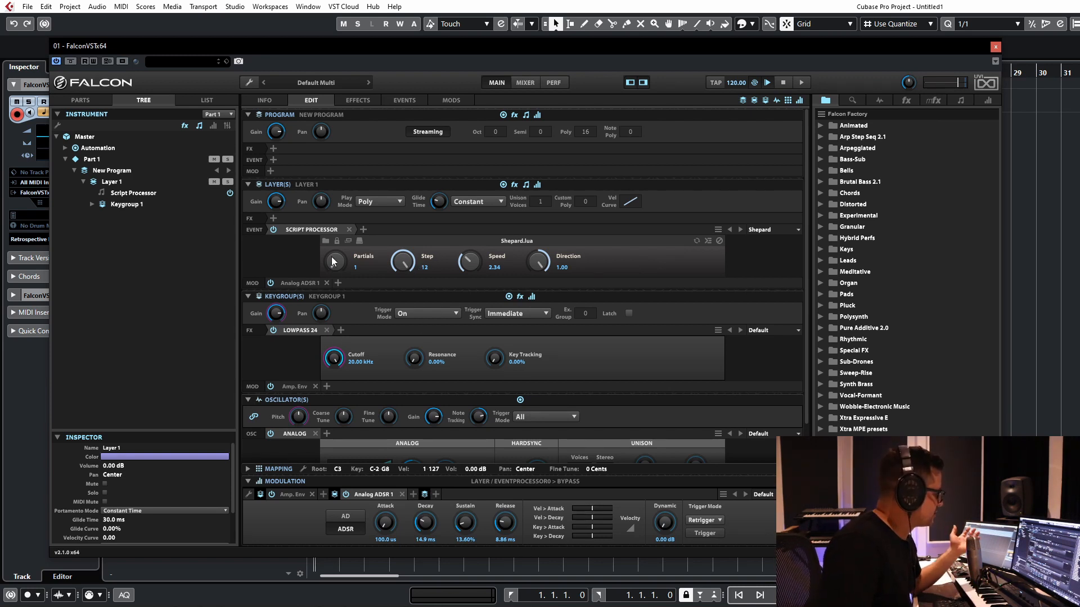
Step: Set the Shepard script to 5 partials and speed 5.00, trying step 4 before settling on step 6
drag(334, 260, 336, 184)
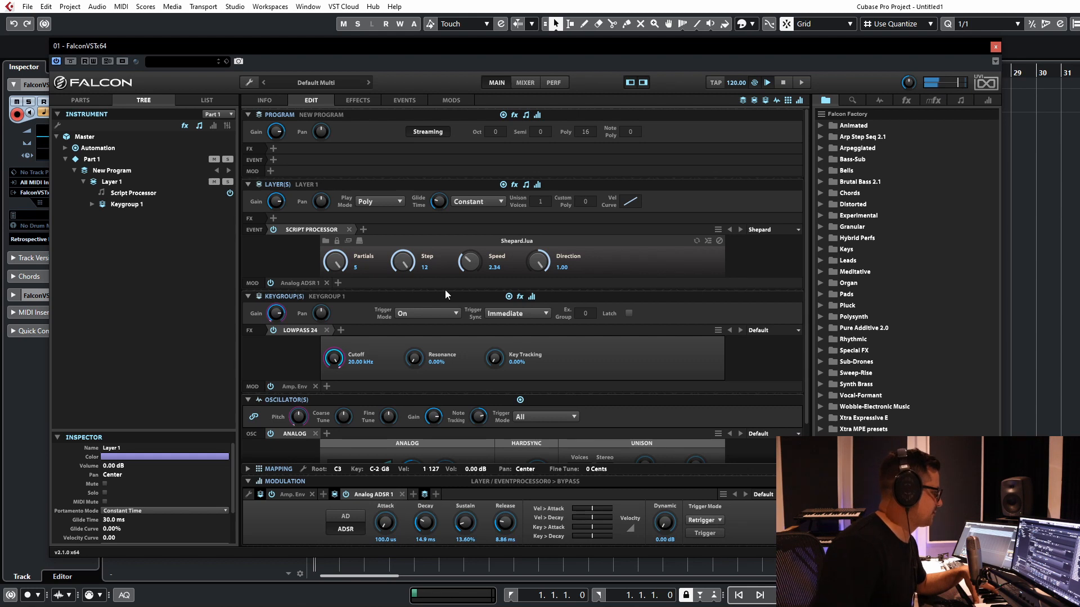
scroll(468, 262, up, 3)
drag(472, 230, 474, 186)
drag(403, 269, 397, 333)
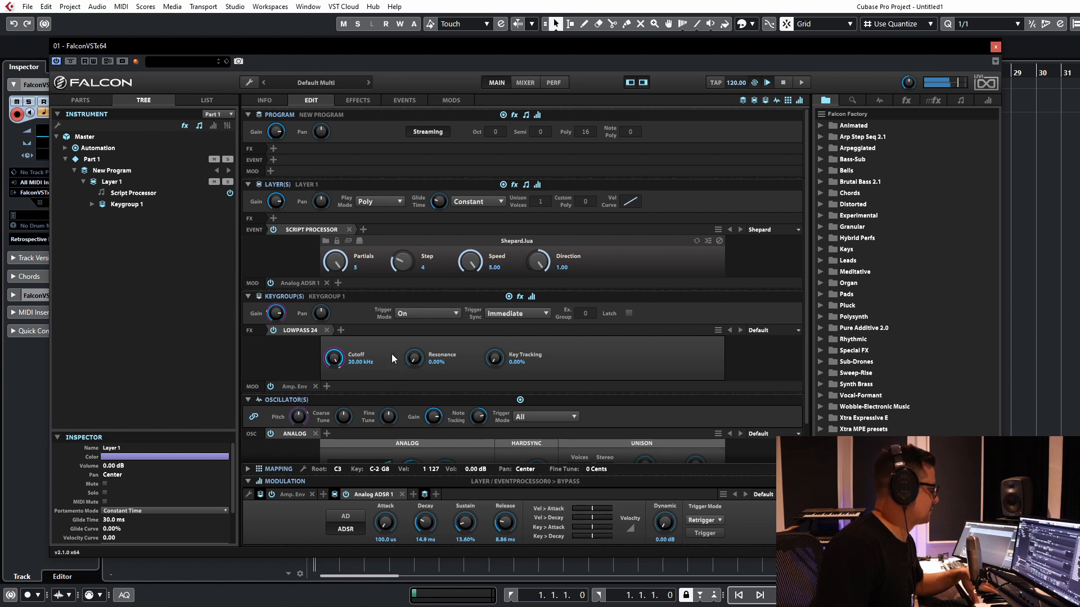
drag(407, 246, 409, 230)
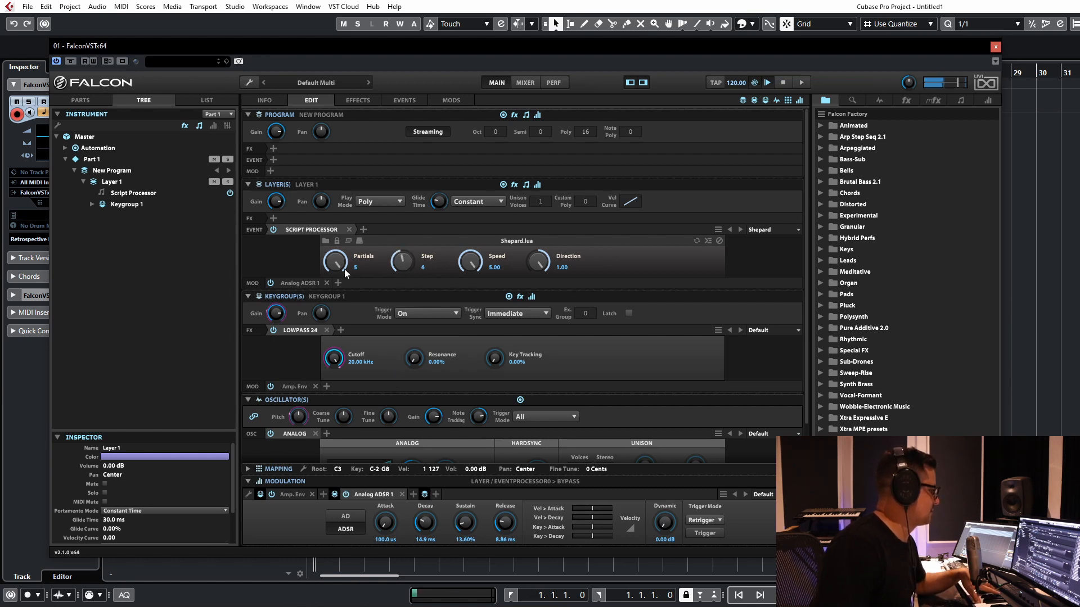
Step: Try the Shepard script at speed 1.38 and direction -1.00, and remove the Script Processor from the layer
drag(470, 262, 474, 402)
drag(534, 298, 527, 478)
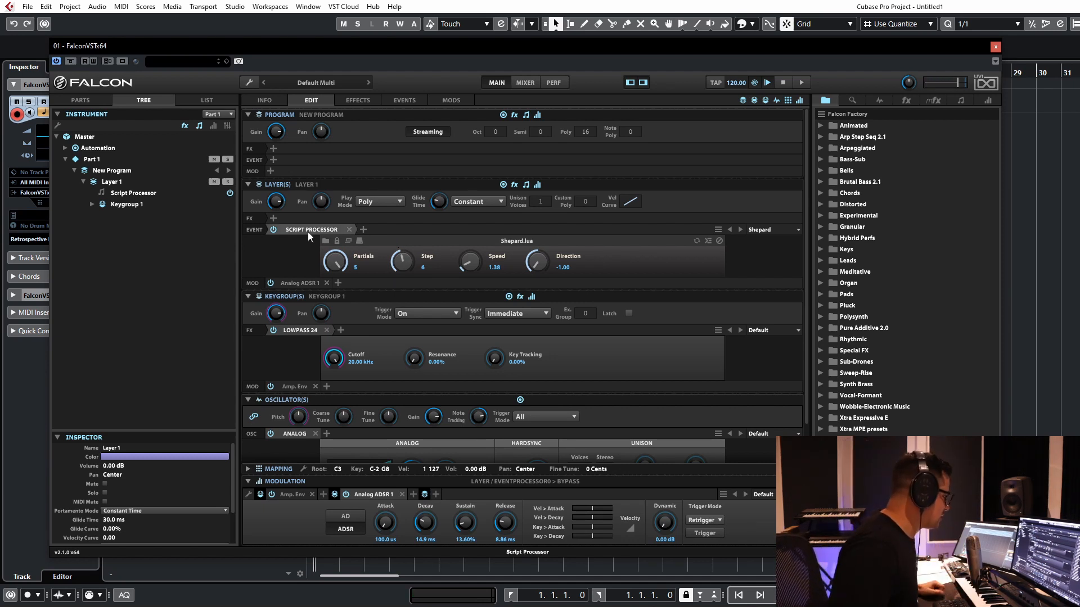
click(348, 230)
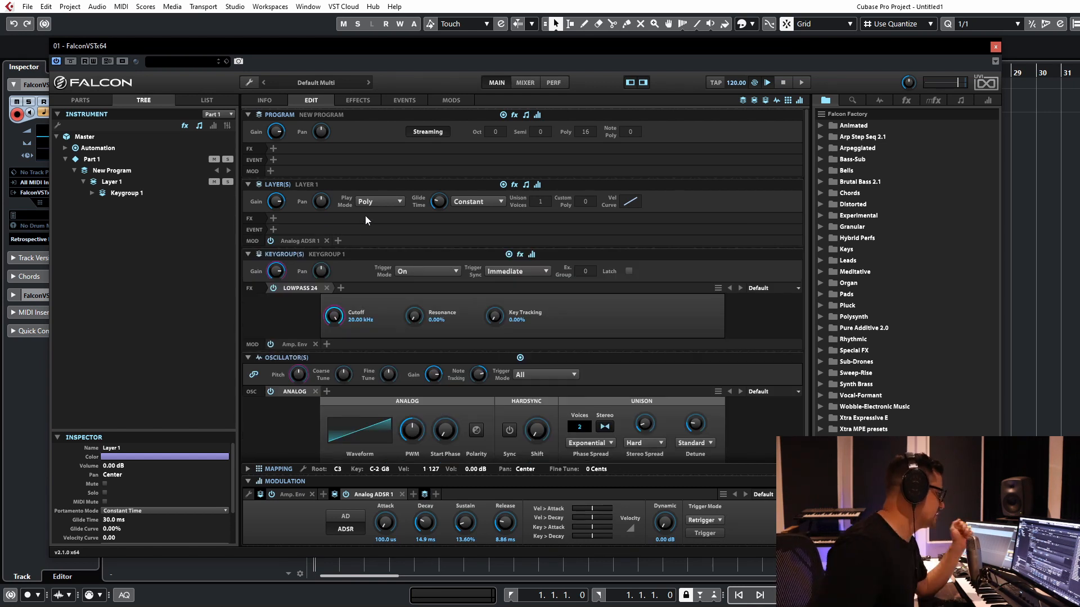
Step: Add a Script Processor with the Euclidean Tonal Sequencer to Layer 1's event processors and bring its full pattern grid into view
click(273, 230)
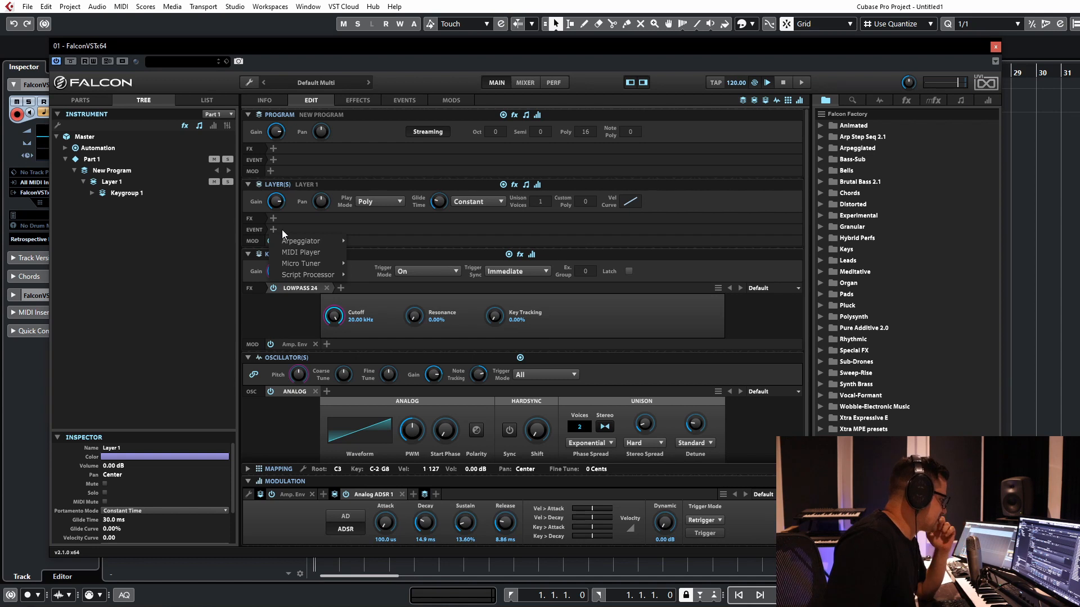
mouse_move(286, 242)
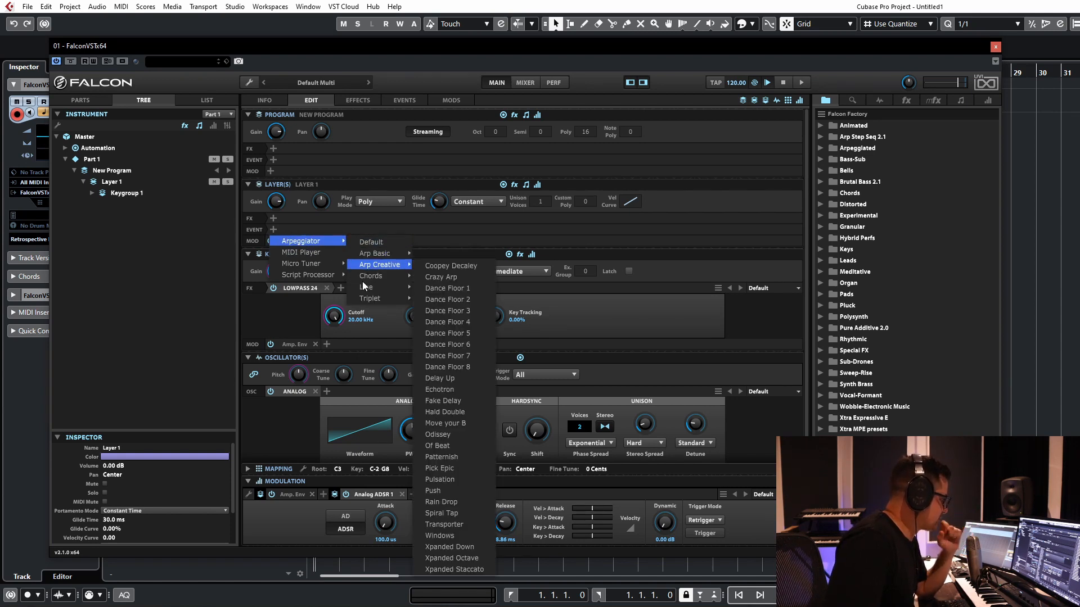
mouse_move(291, 273)
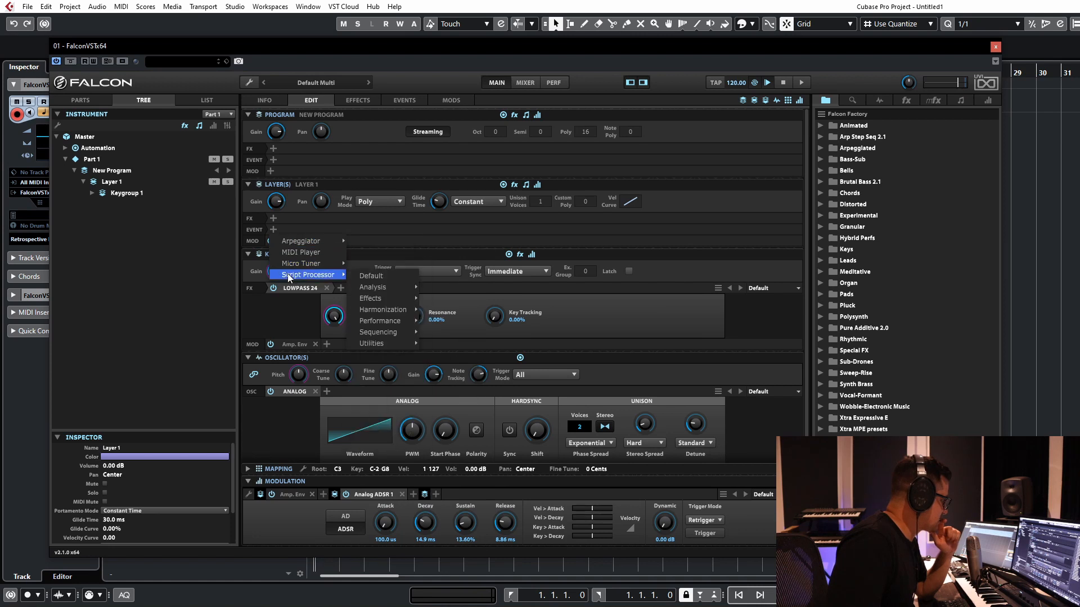
mouse_move(374, 333)
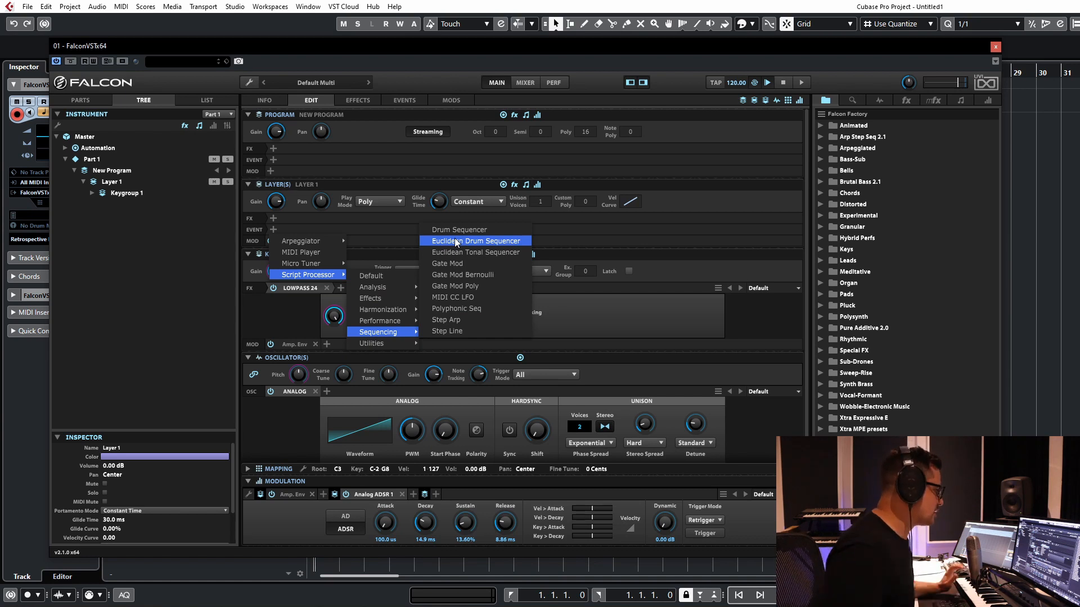
click(451, 252)
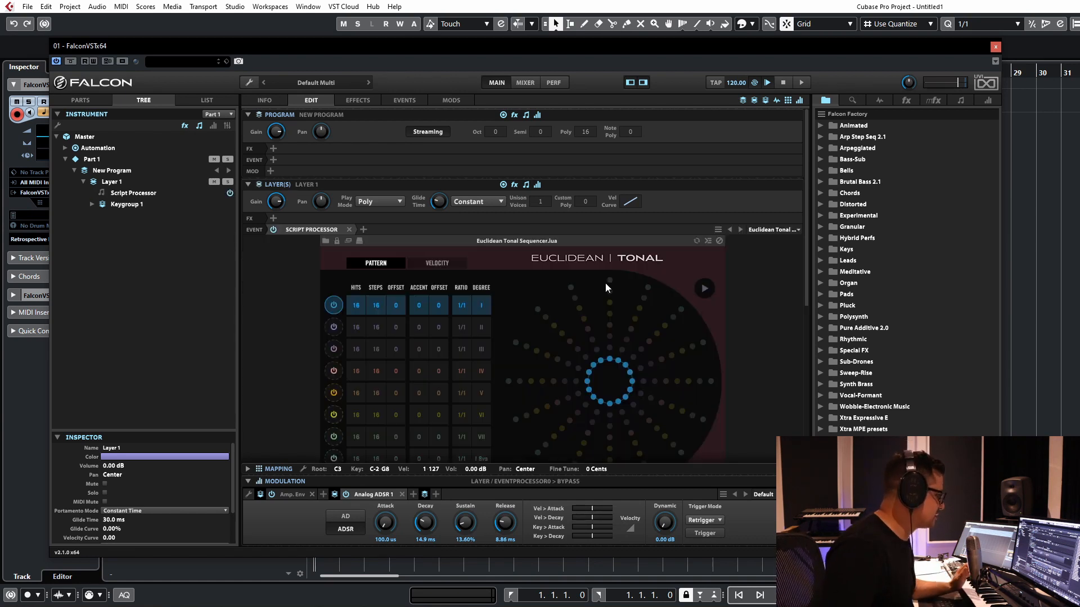
scroll(731, 309, down, 3)
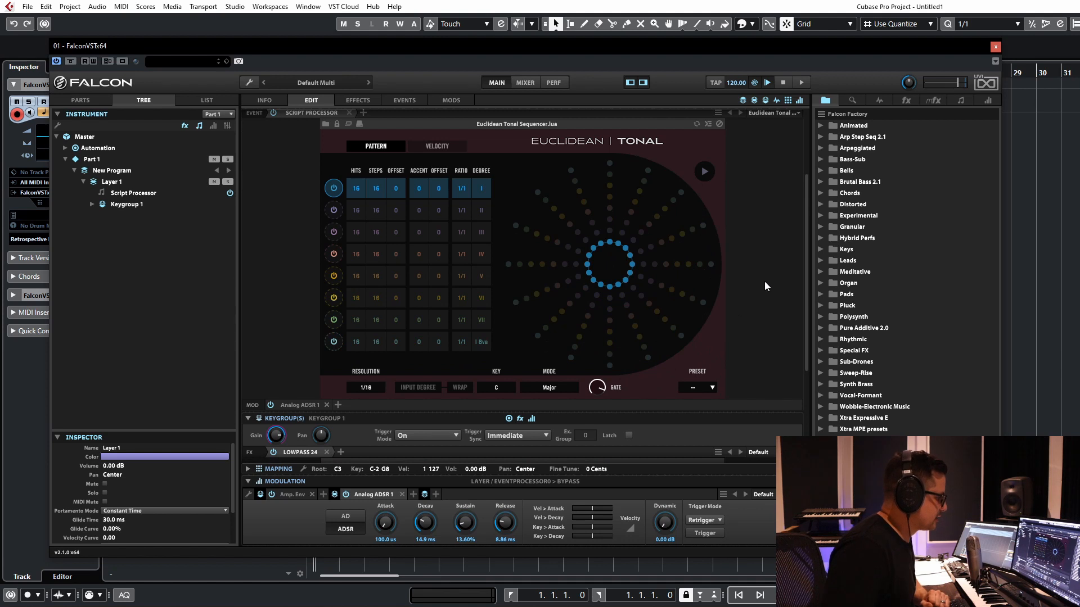
Step: Replace the Euclidean Tonal Sequencer in Layer 1's Script Processor with the Step Arp sequencing script
scroll(724, 211, up, 4)
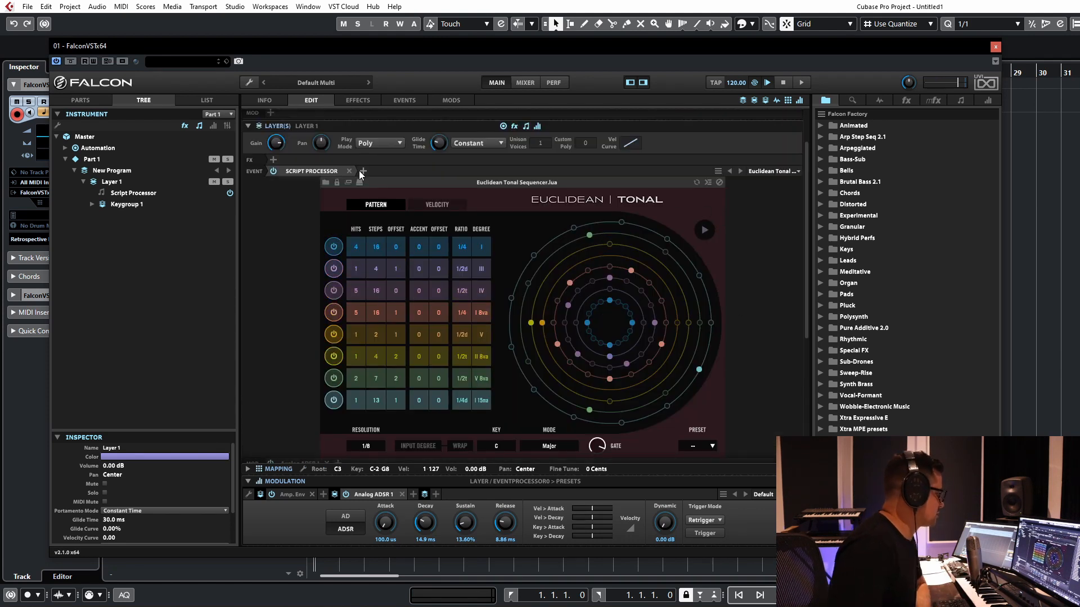
click(302, 171)
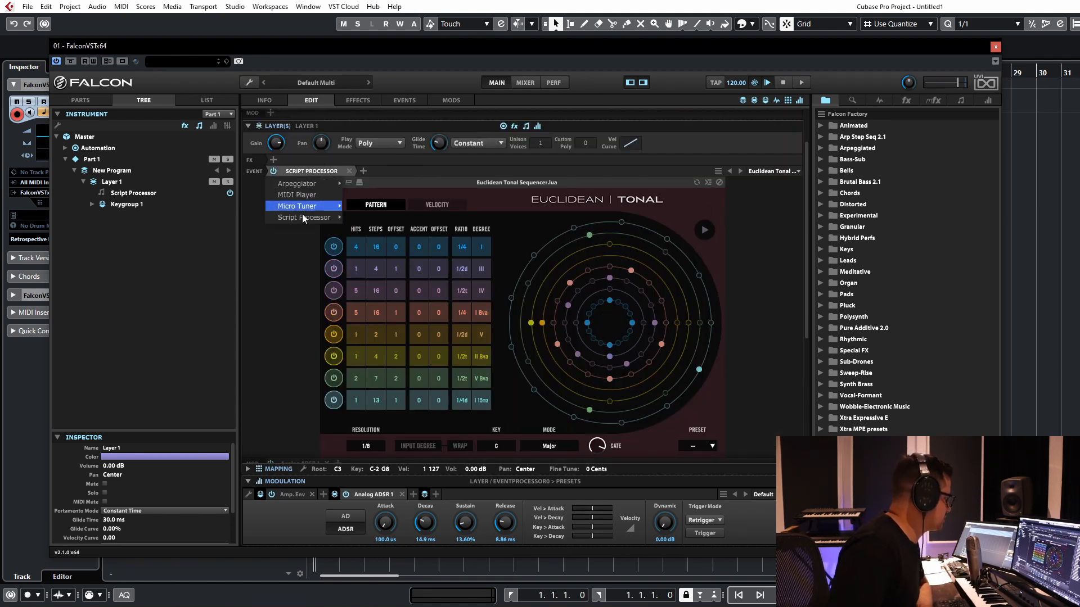
mouse_move(305, 219)
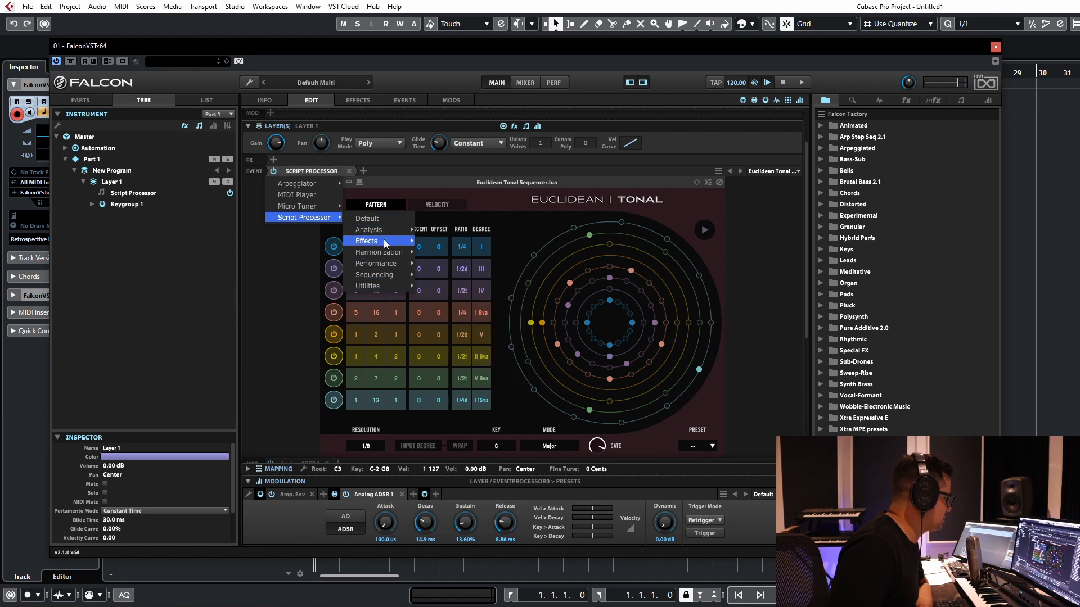
mouse_move(368, 266)
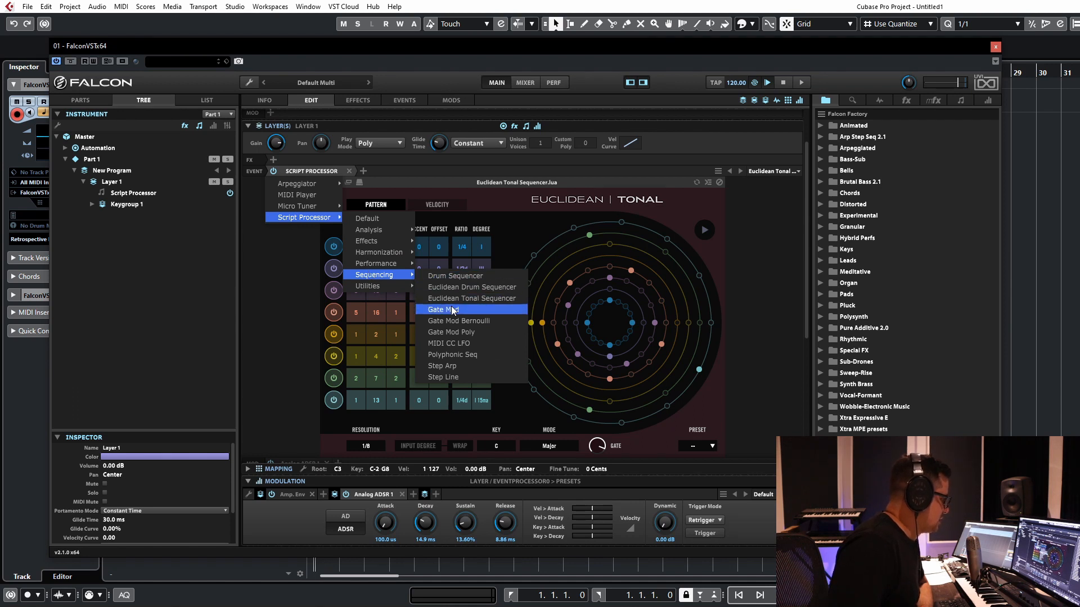
click(446, 366)
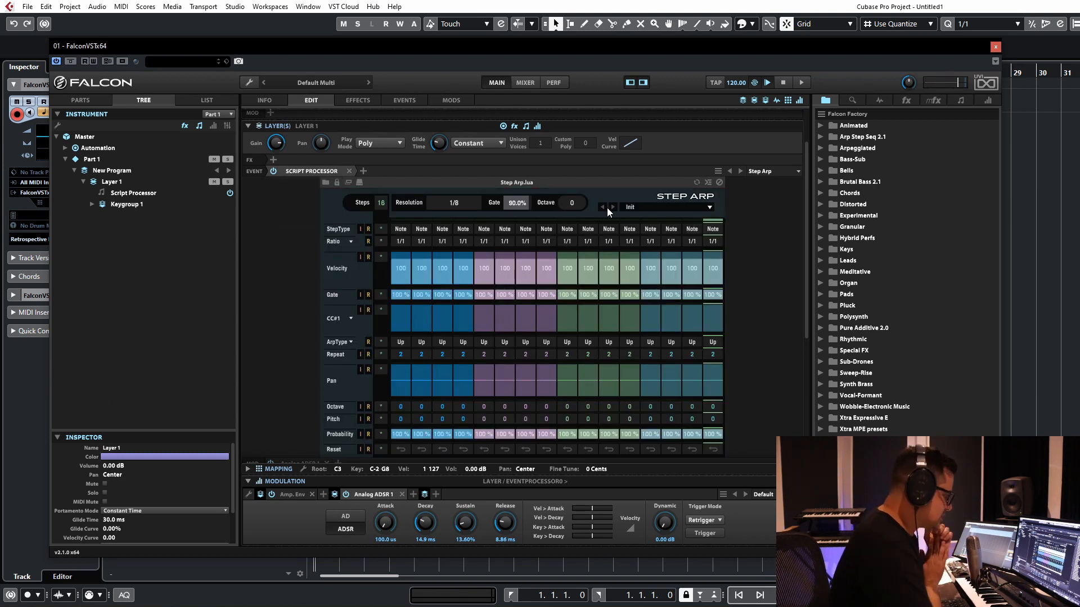
Step: Set the Step Arp to 5 steps at a resolution of 1/16
scroll(751, 274, down, 1)
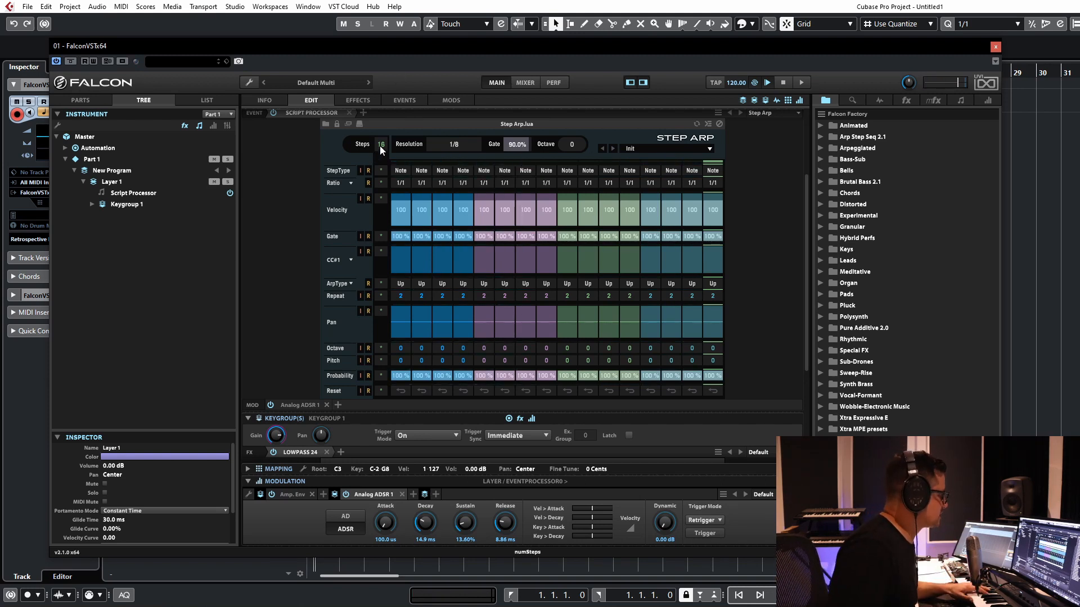
drag(380, 144, 369, 248)
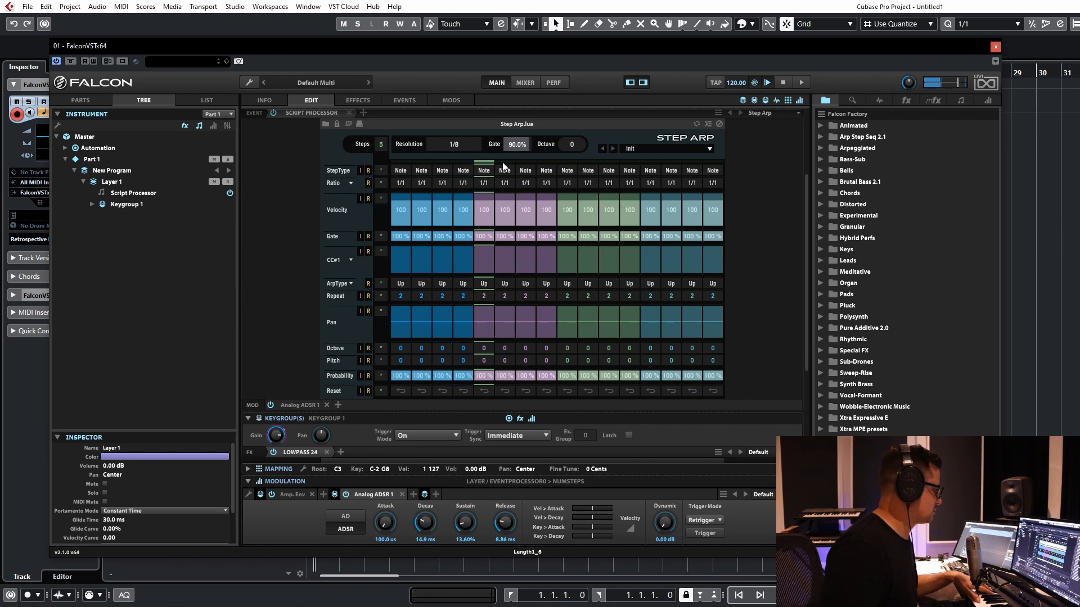
click(457, 142)
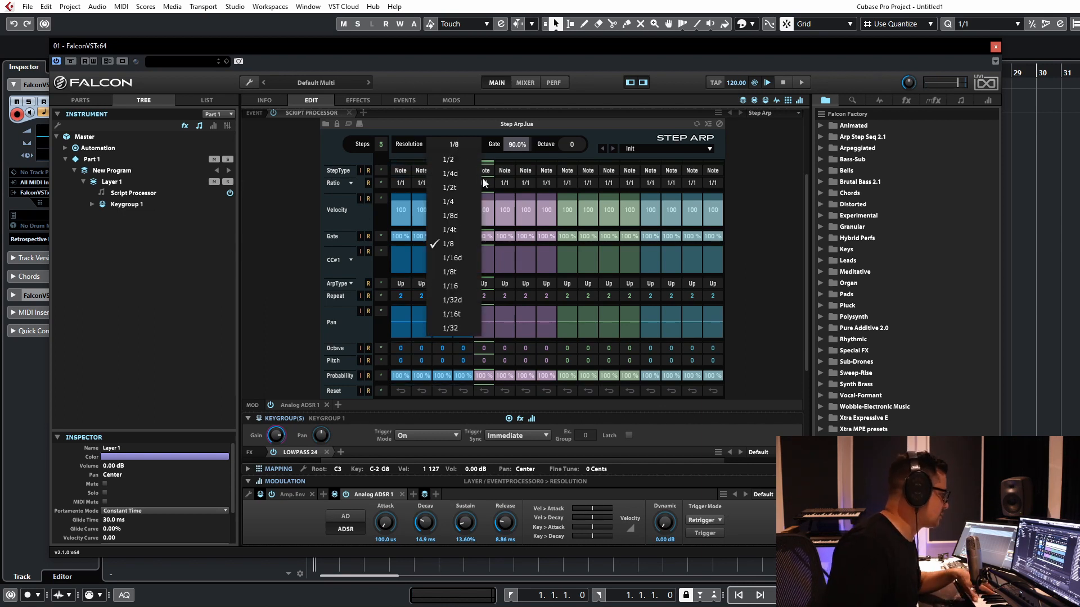
click(454, 287)
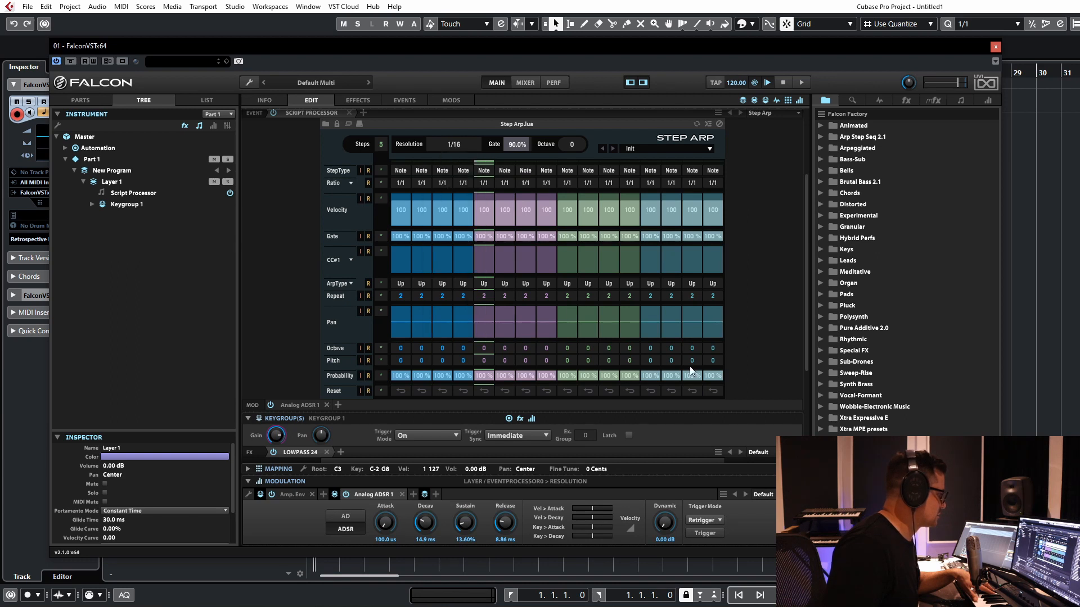
Step: Add a Dual Delay with its Default setting to Layer 1's effects
scroll(753, 231, up, 2)
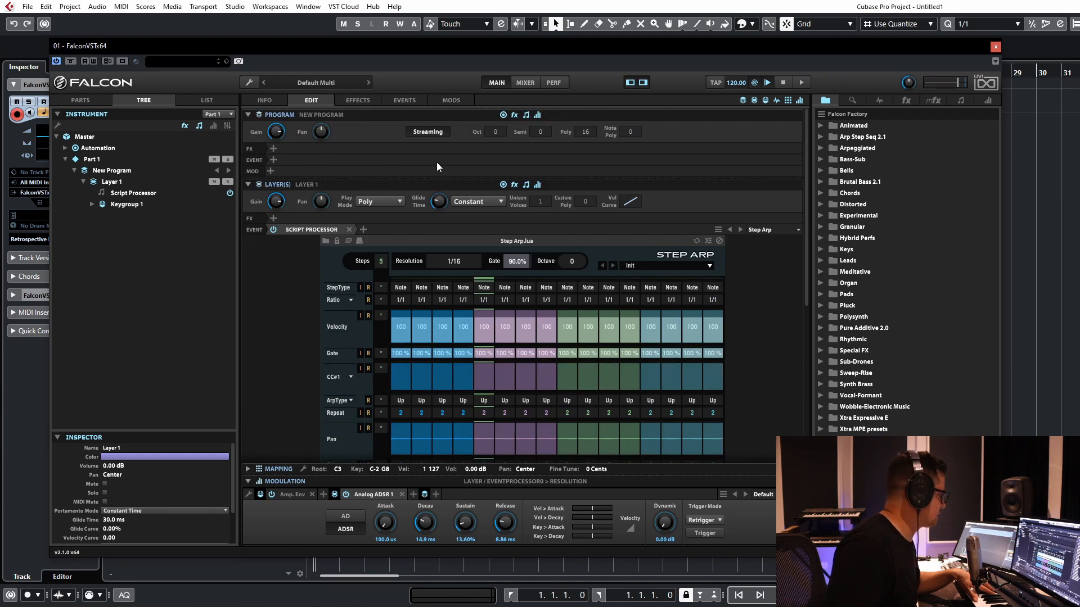
click(274, 219)
mouse_move(318, 231)
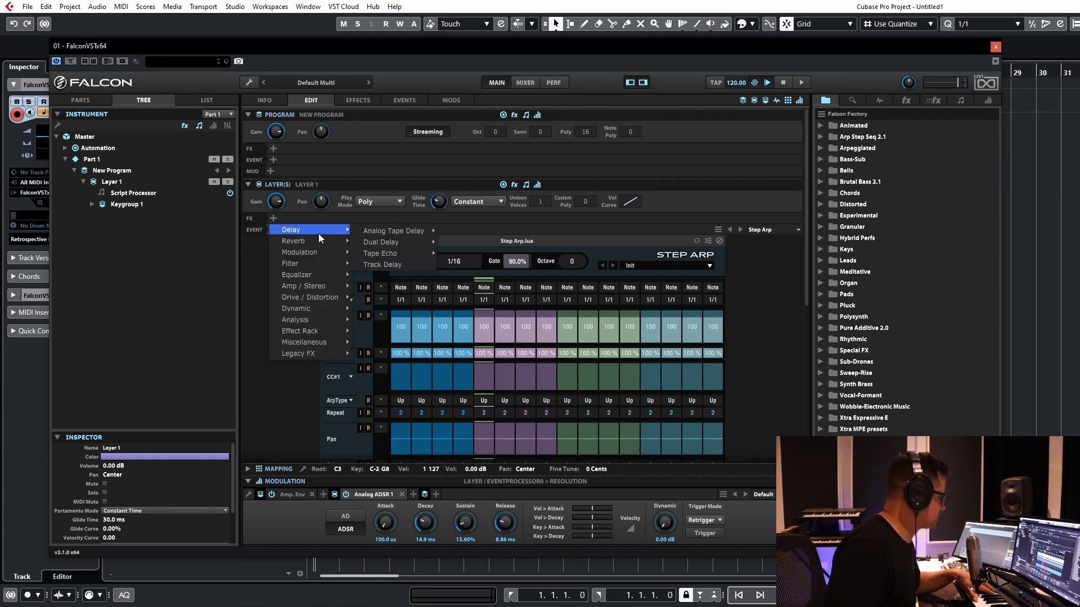
mouse_move(383, 241)
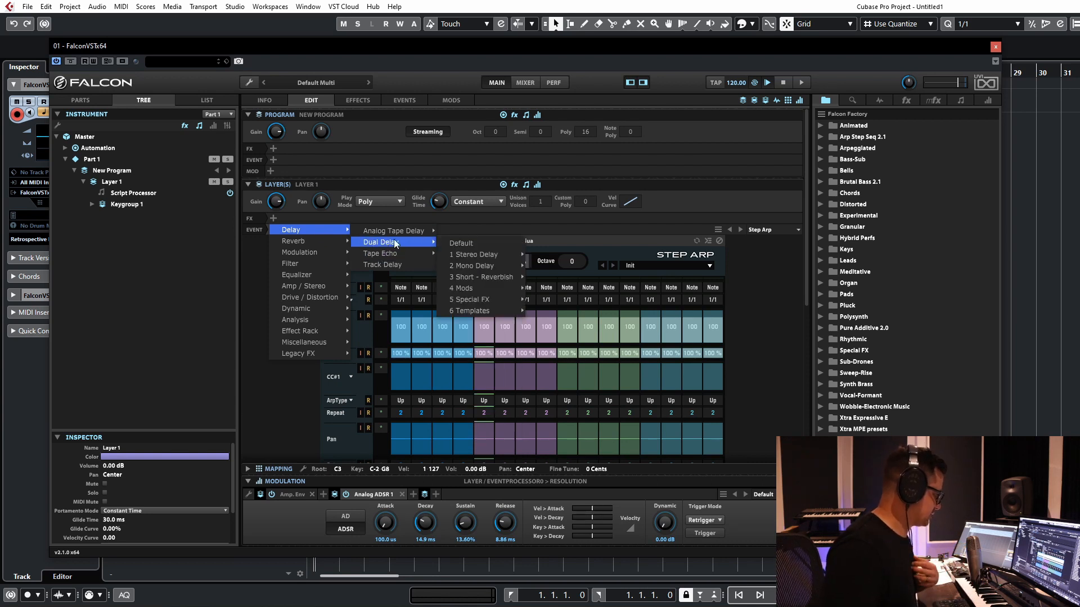
click(456, 243)
click(305, 220)
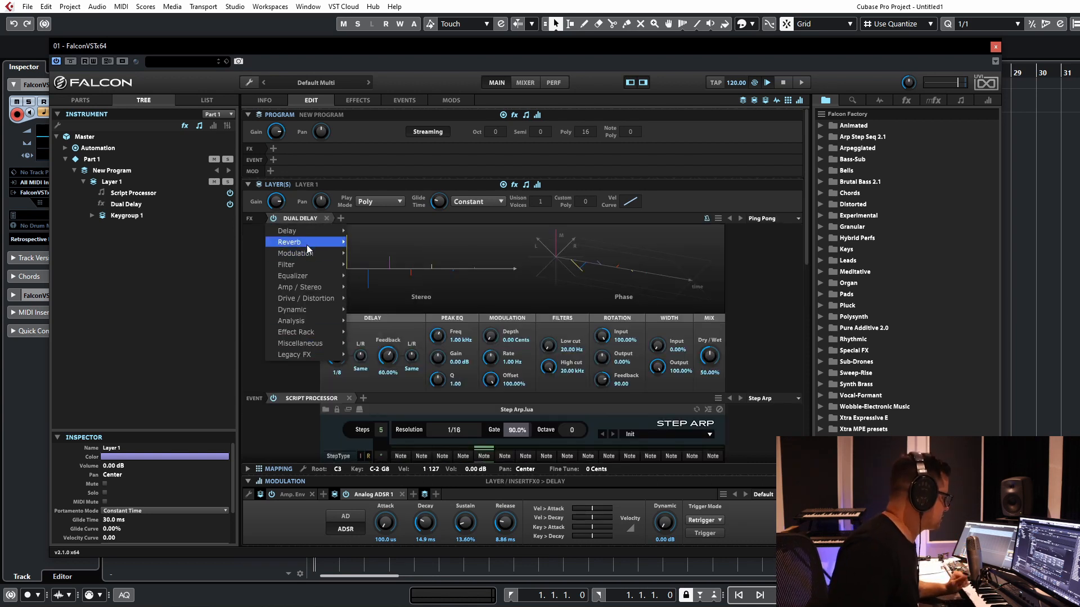
mouse_move(303, 233)
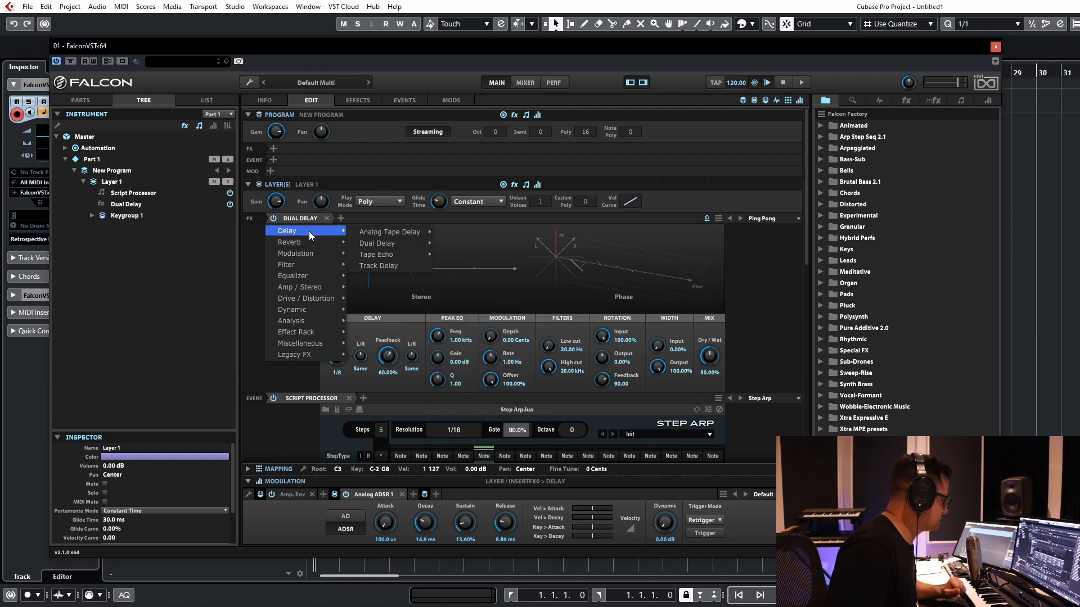
mouse_move(387, 245)
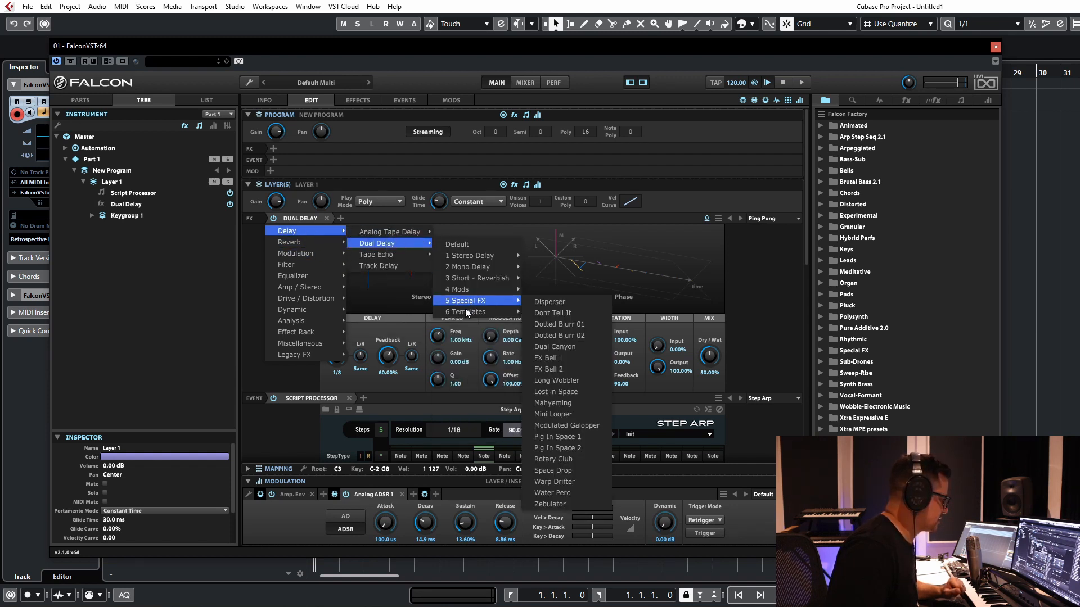
mouse_move(467, 312)
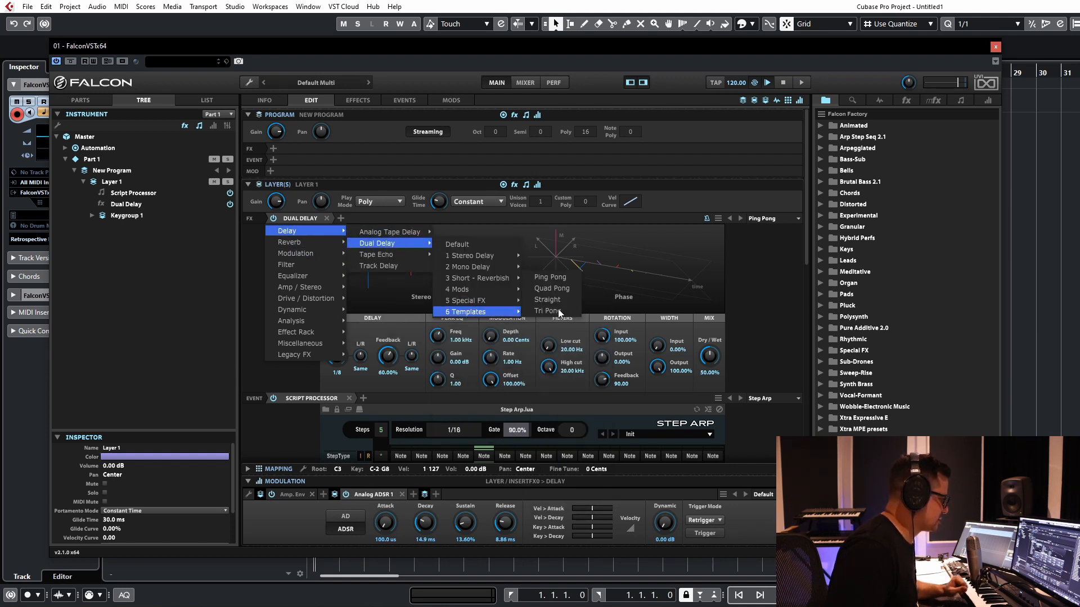
click(643, 222)
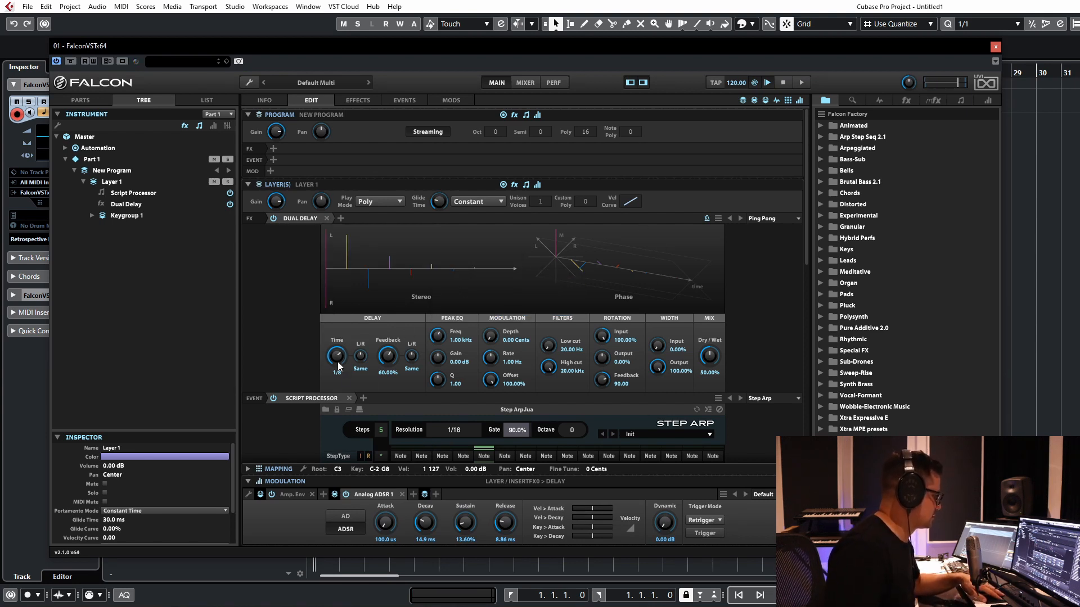
Step: Set the Dual Delay's time to 1/8 dot
drag(341, 369, 340, 360)
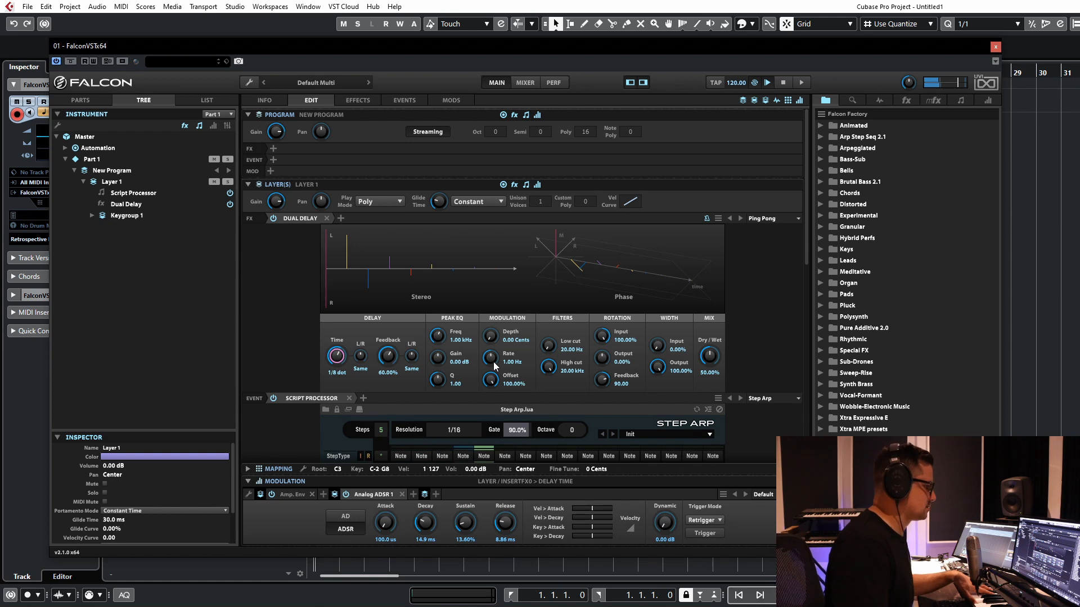
scroll(768, 264, down, 5)
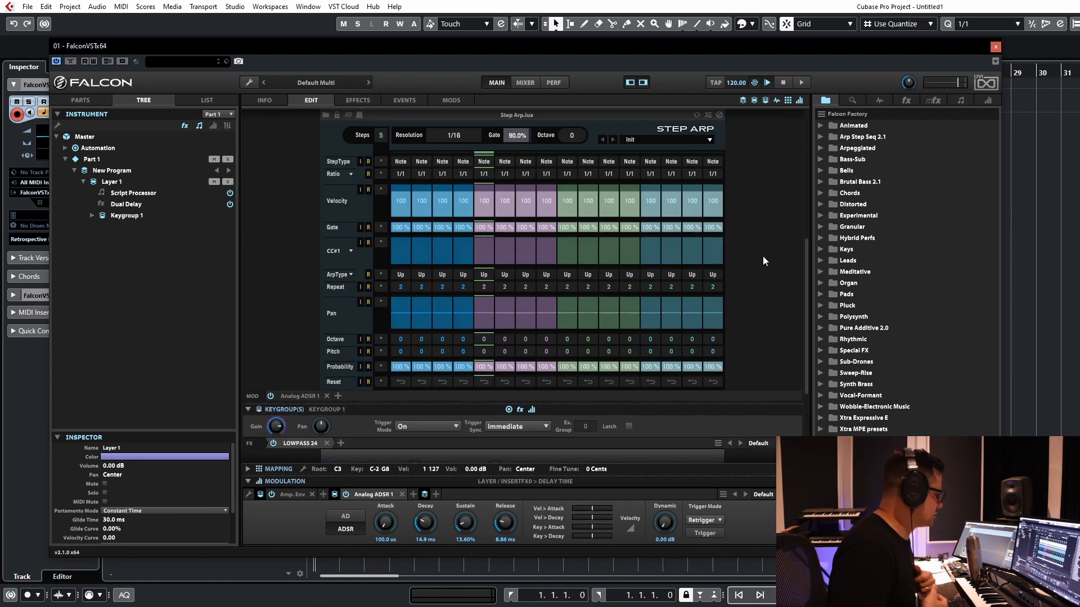
scroll(761, 228, up, 1)
scroll(767, 222, down, 1)
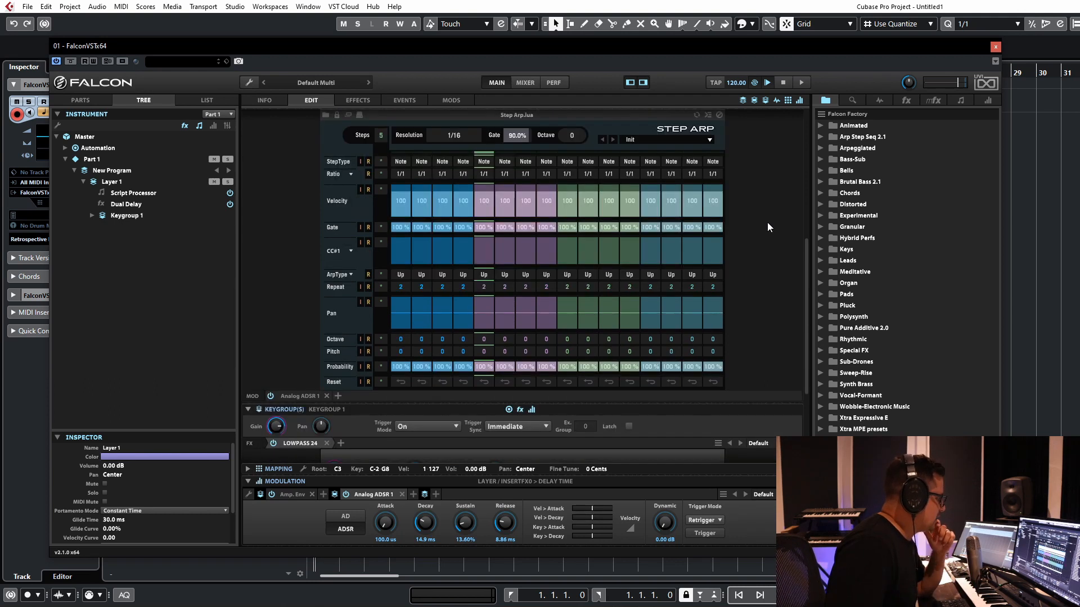
Step: Shape the Step Arp velocities of steps 1 to 5 as 127, 100, 127, 66 and 107, and set Analog ADSR 1's Dynamic to 19.84 dB
scroll(302, 156, up, 1)
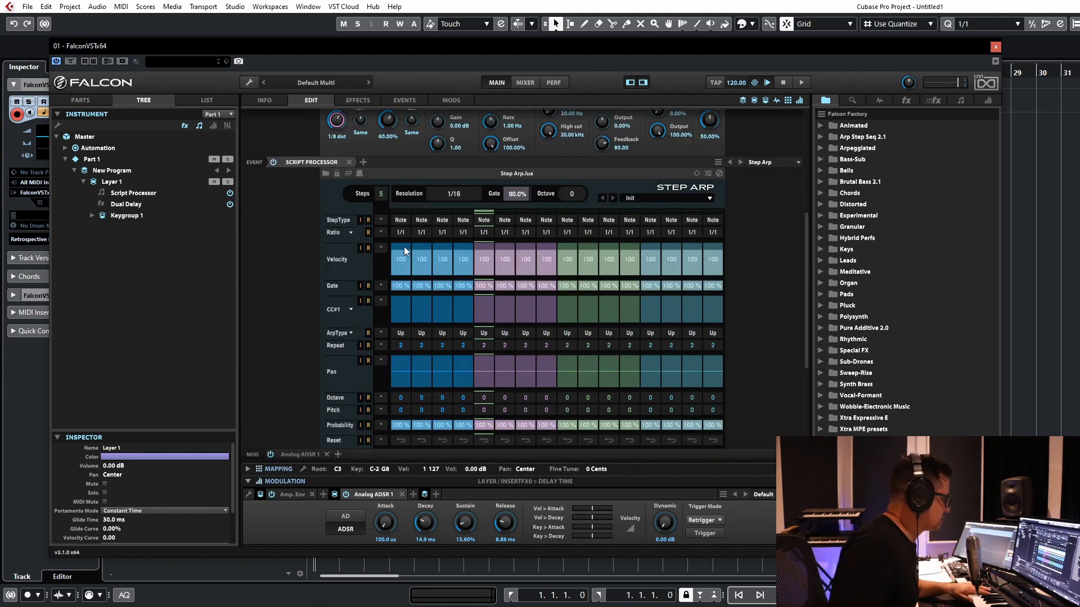
drag(435, 251, 443, 247)
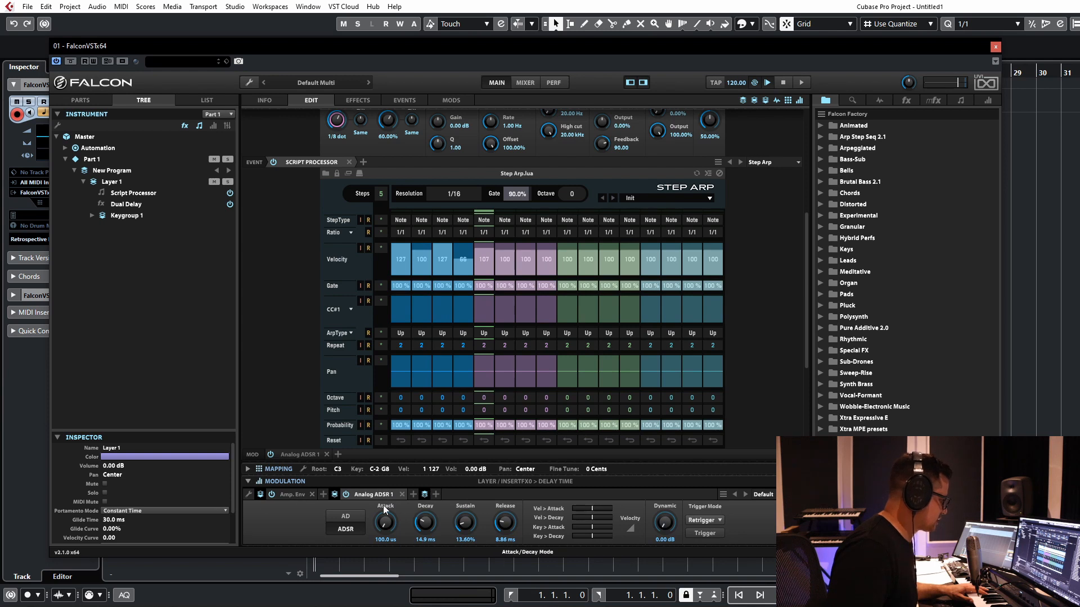
drag(667, 527, 672, 469)
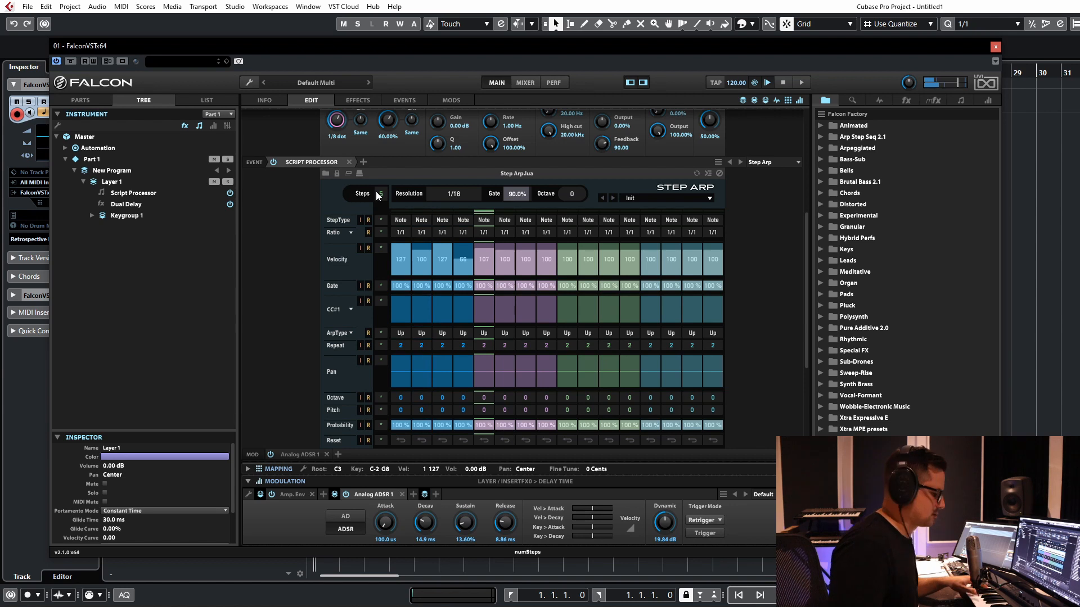
Step: Extend the Step Arp to 7 steps, with velocity 94 on step 6 and 127 on step 7
drag(382, 196, 387, 176)
mouse_move(502, 255)
mouse_down()
mouse_move(528, 250)
mouse_move(501, 241)
mouse_up()
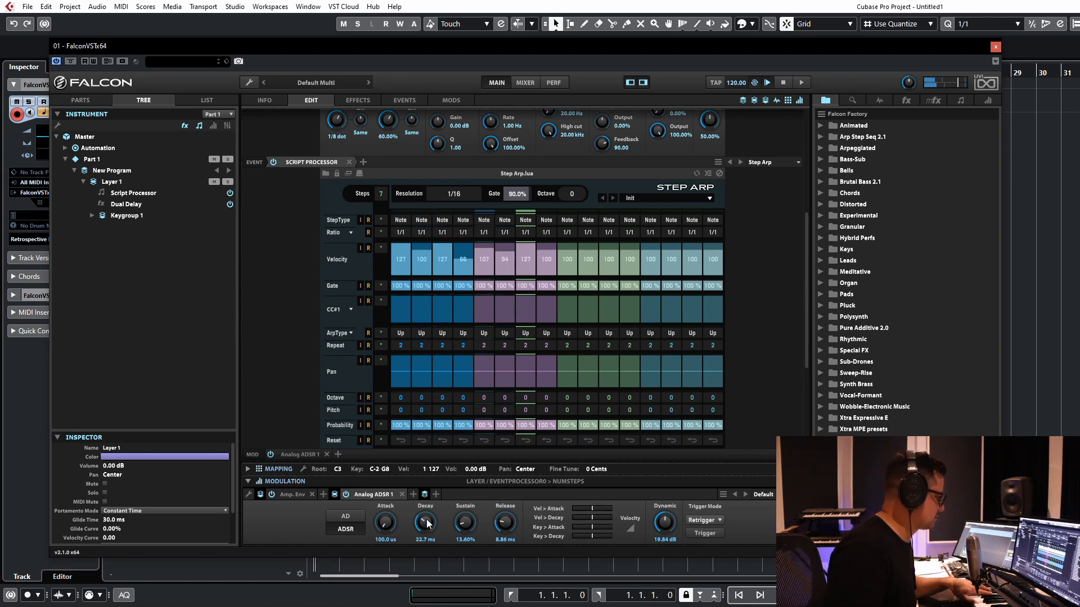
Step: Try an Analog ADSR 1 decay of 28.5 ms with Step Arp gates of 45 %, 73 % and 23 % on steps 2, 4 and 5
drag(426, 522, 422, 501)
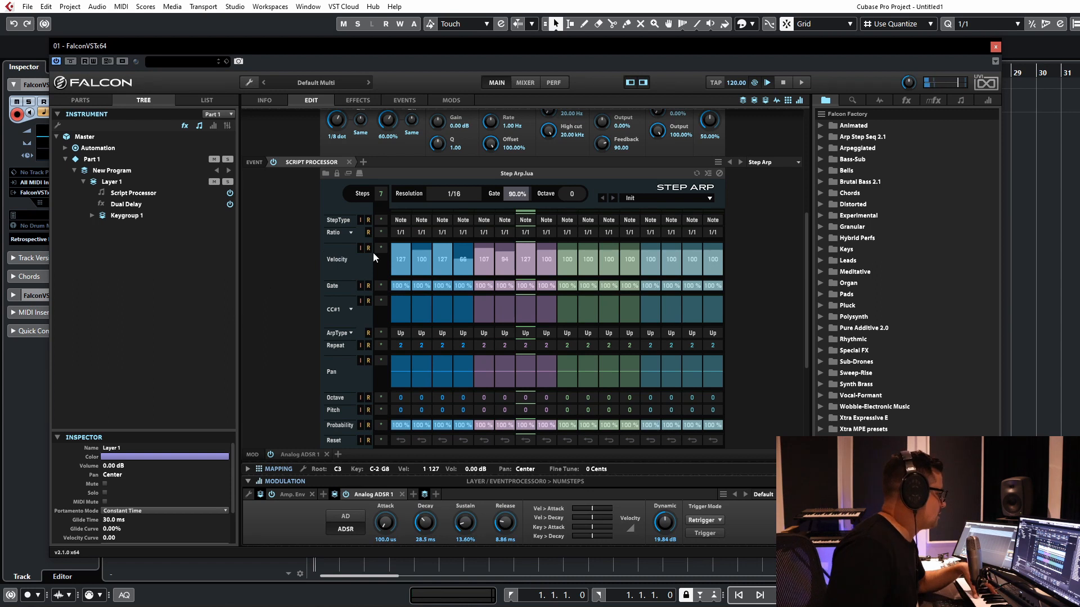
double_click(424, 286)
double_click(465, 284)
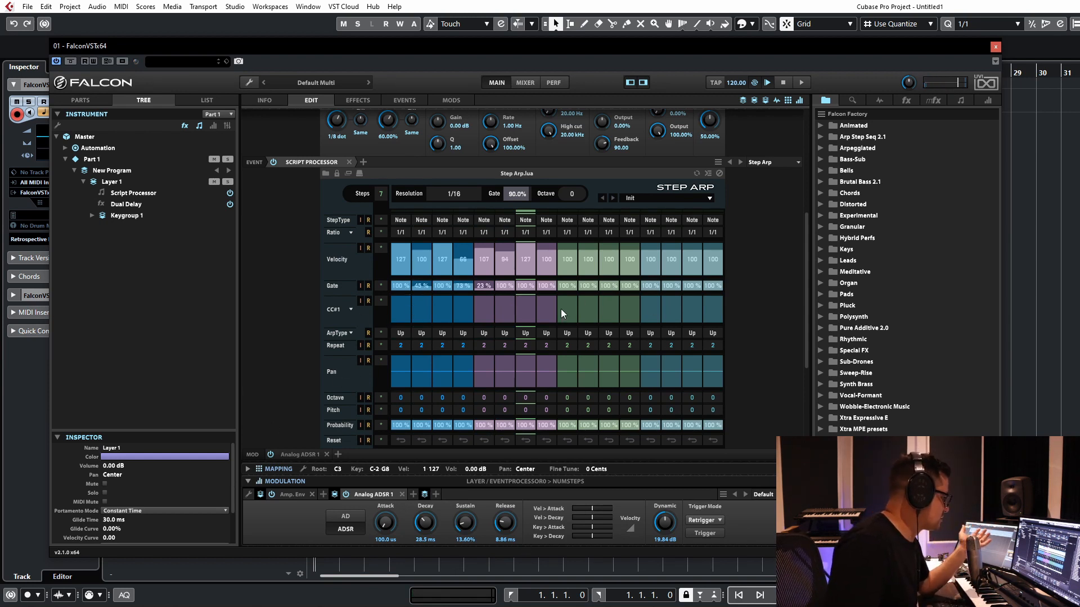
Step: Set the arp type of Step Arp steps 2 and 5 to Chord
click(420, 334)
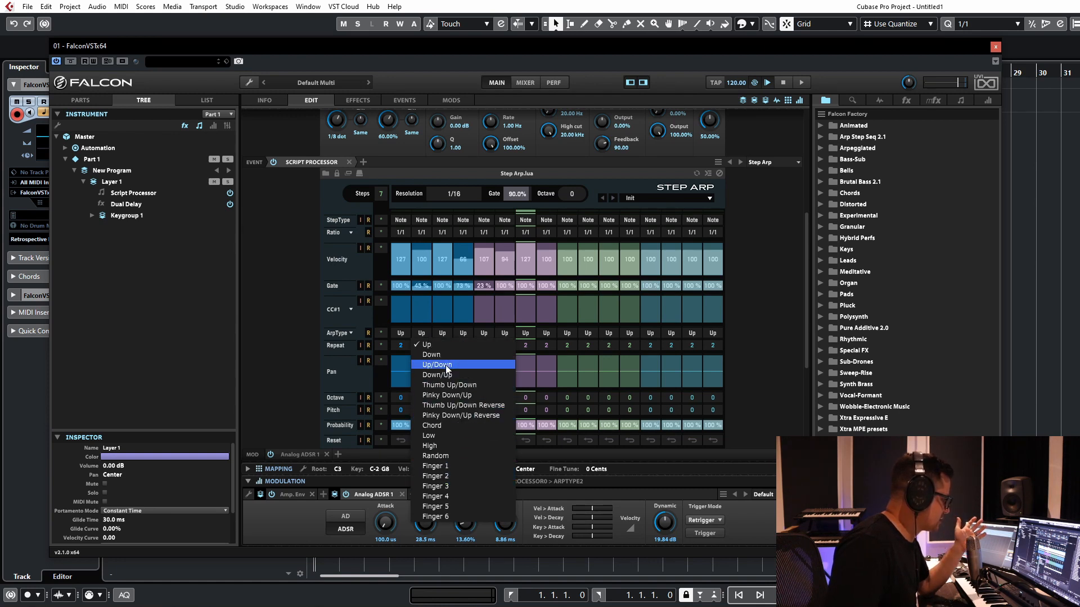
click(452, 427)
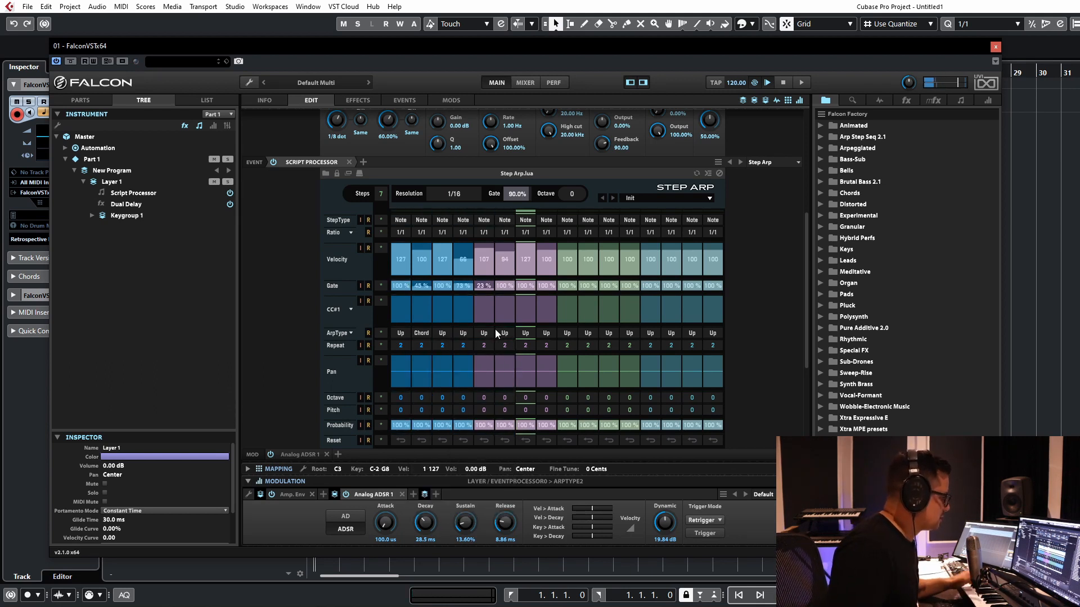
click(467, 336)
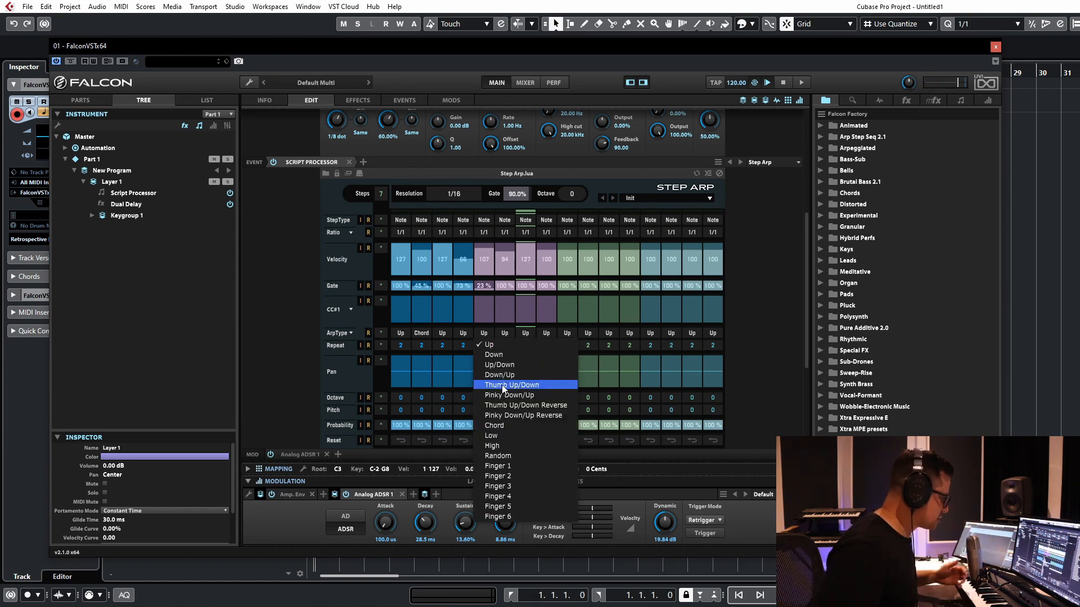
click(495, 425)
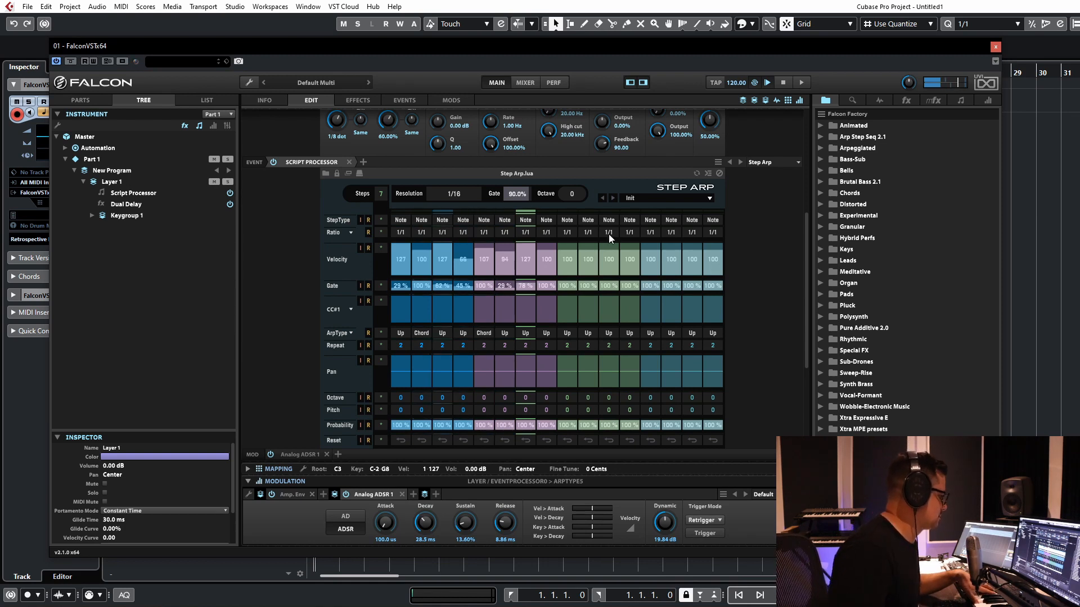
Step: Set Analog ADSR 1's decay to 55.9 ms, and pan Step Arp steps 1 and 4 fully upward and steps 3 and 6 fully downward
drag(430, 523, 443, 509)
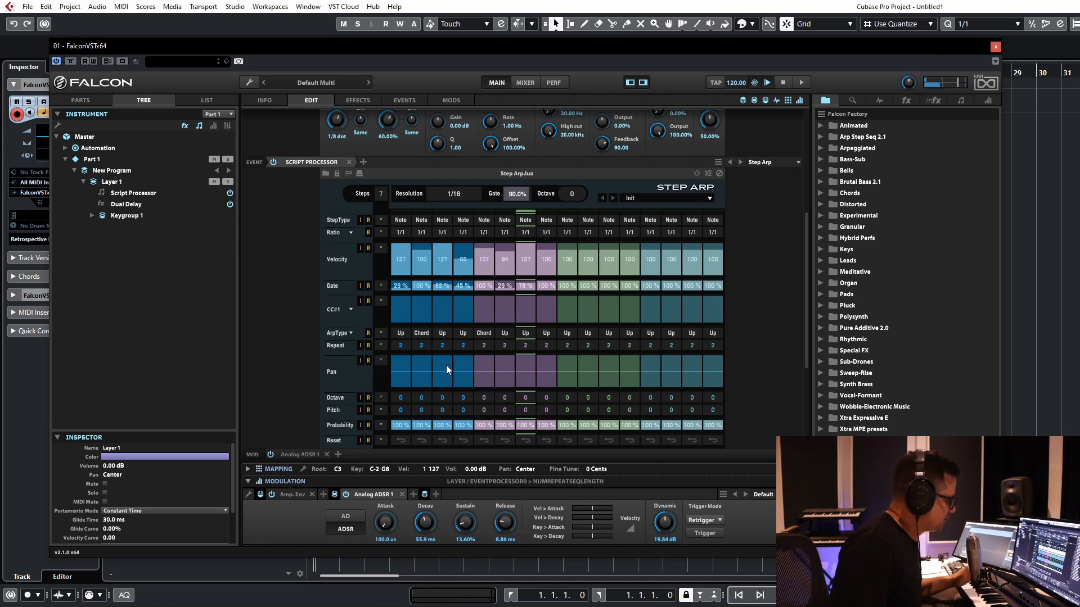
mouse_move(404, 369)
mouse_down()
mouse_move(400, 342)
mouse_move(449, 398)
mouse_move(465, 333)
mouse_up()
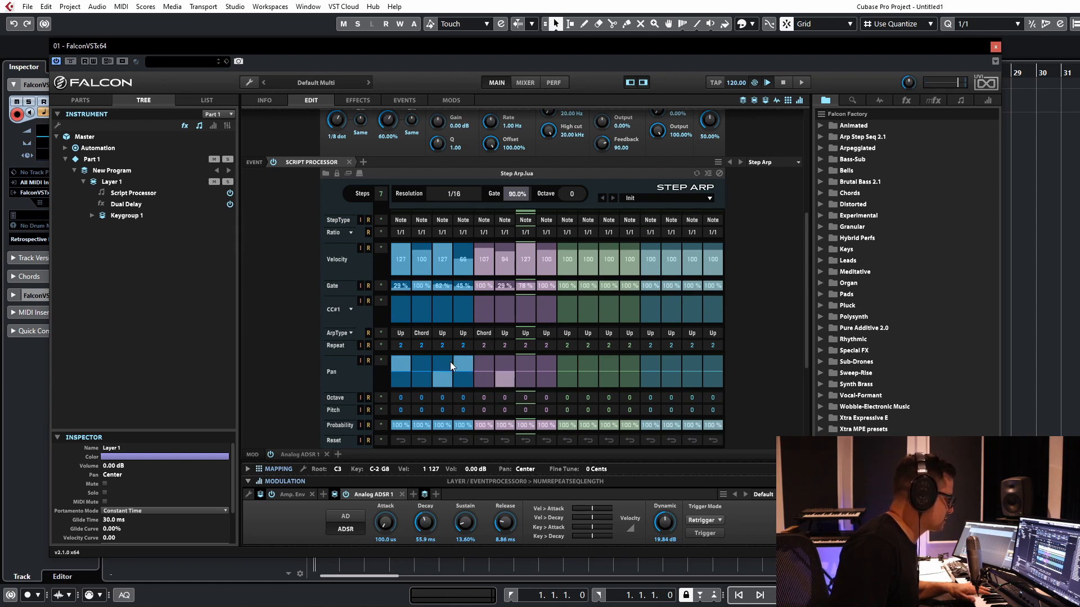
Step: Set the arp types of Step Arp steps 4, 6 and 7 to Down, Pinky Down/Up Reverse and Random
click(463, 333)
click(481, 357)
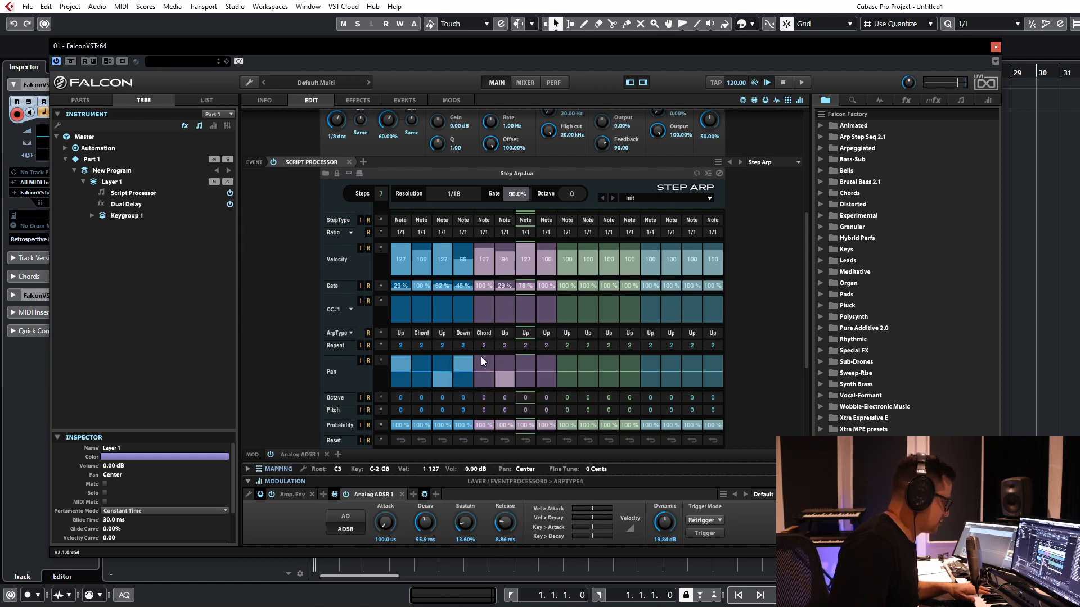
click(504, 333)
click(514, 412)
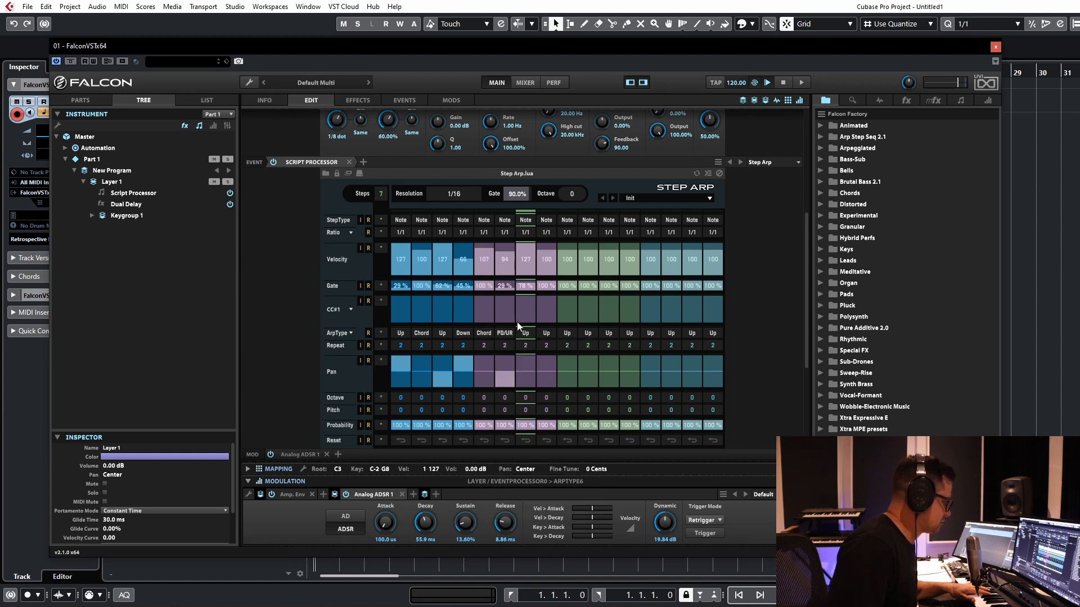
click(546, 333)
click(525, 332)
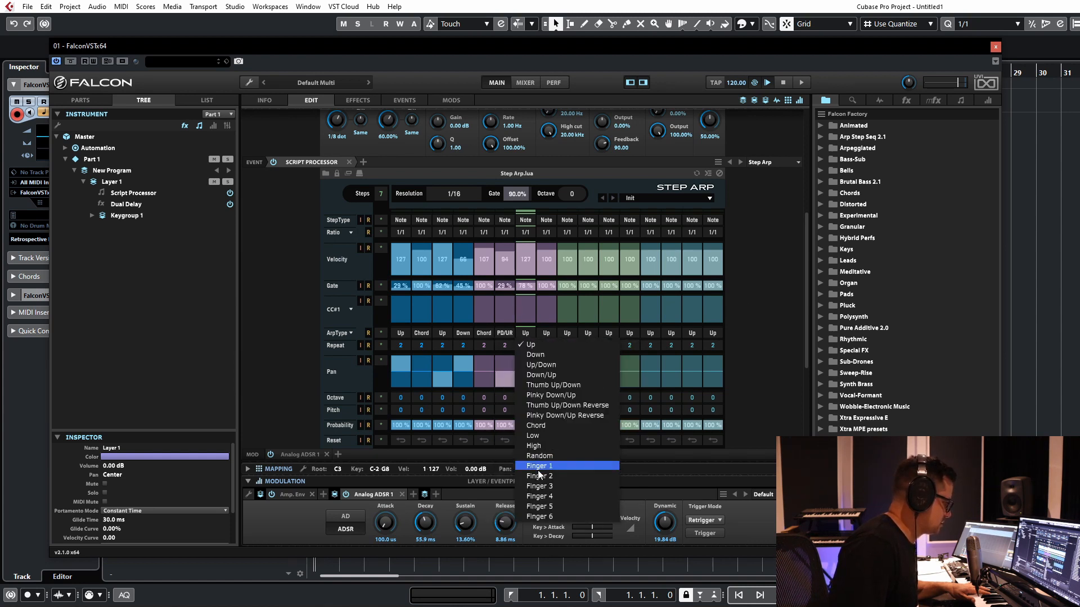
click(549, 455)
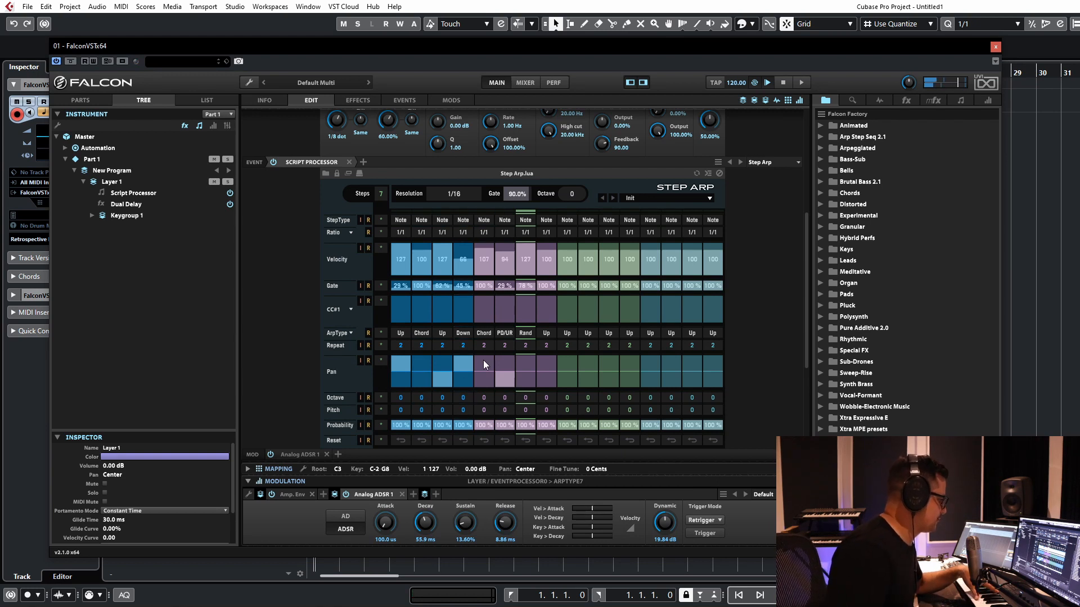
Step: Restore the Step Arp step probabilities to 100 % and try a pattern reset on step 3
scroll(279, 328, down, 2)
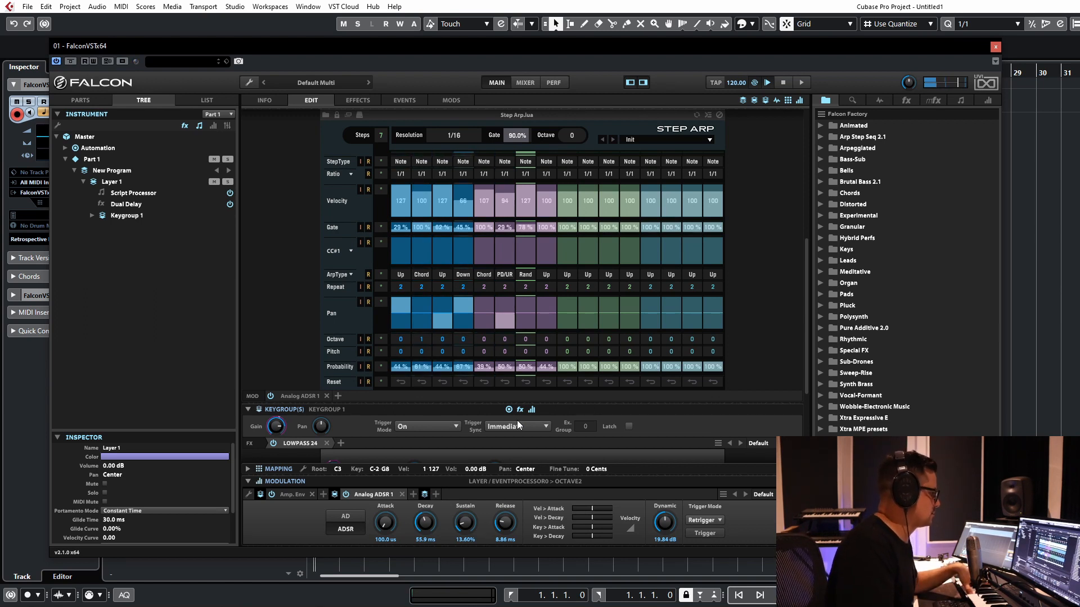
mouse_move(464, 366)
mouse_down()
mouse_move(446, 304)
mouse_move(749, 243)
mouse_up()
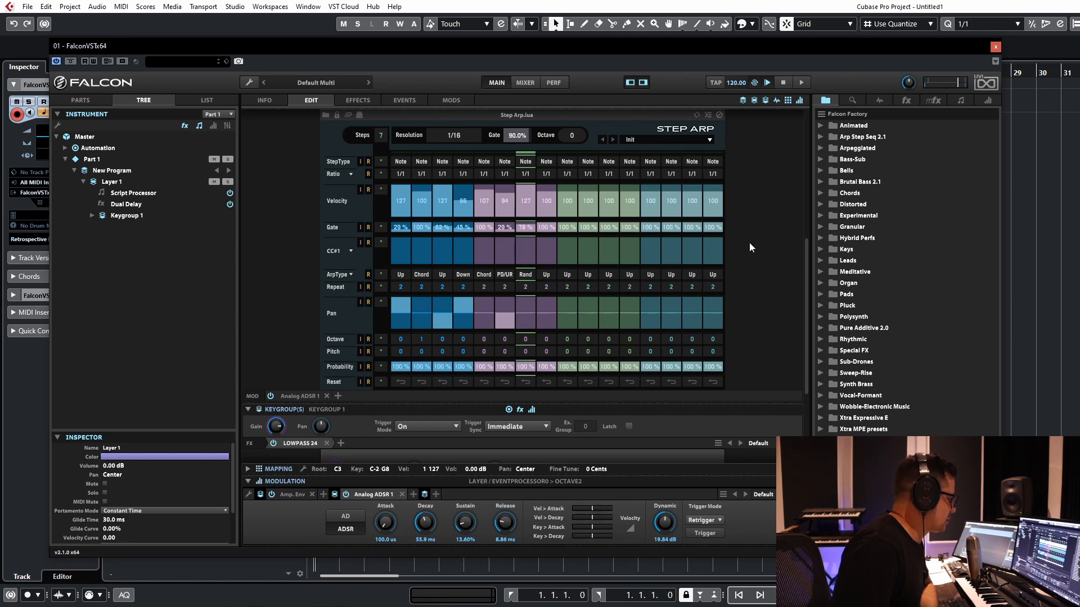
click(441, 382)
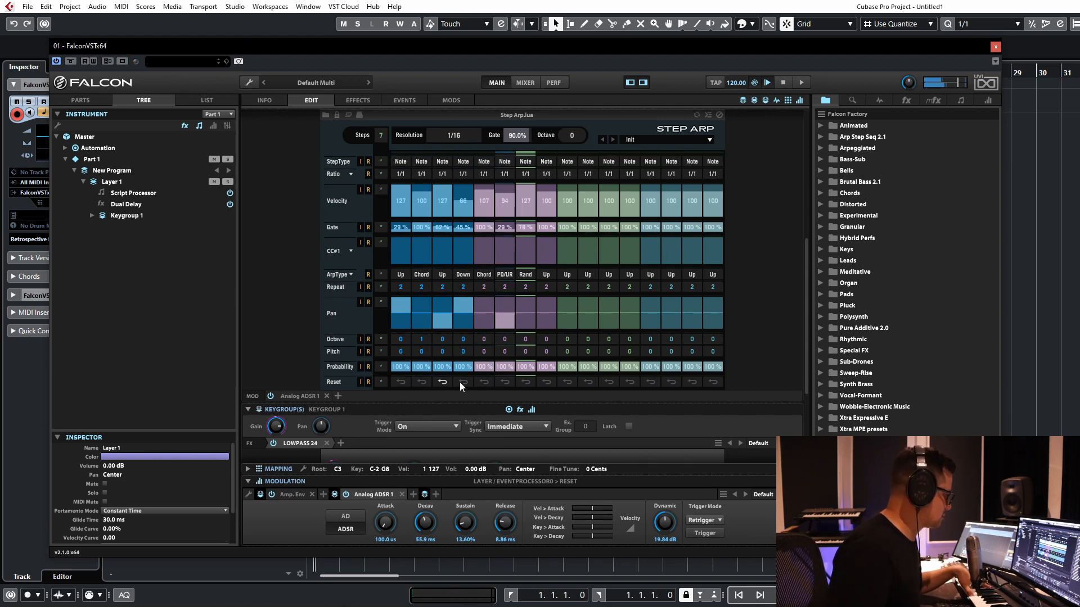
click(509, 382)
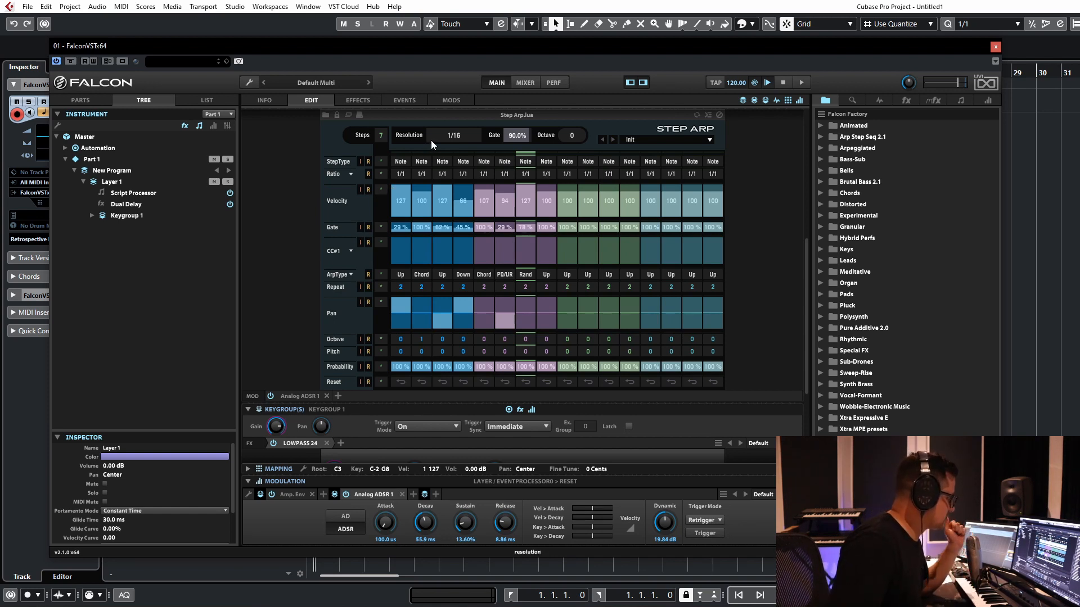
Step: Try the Repeat step type with 4 repeats on Step Arp step 2, and set step 3's step type to Glide
click(432, 163)
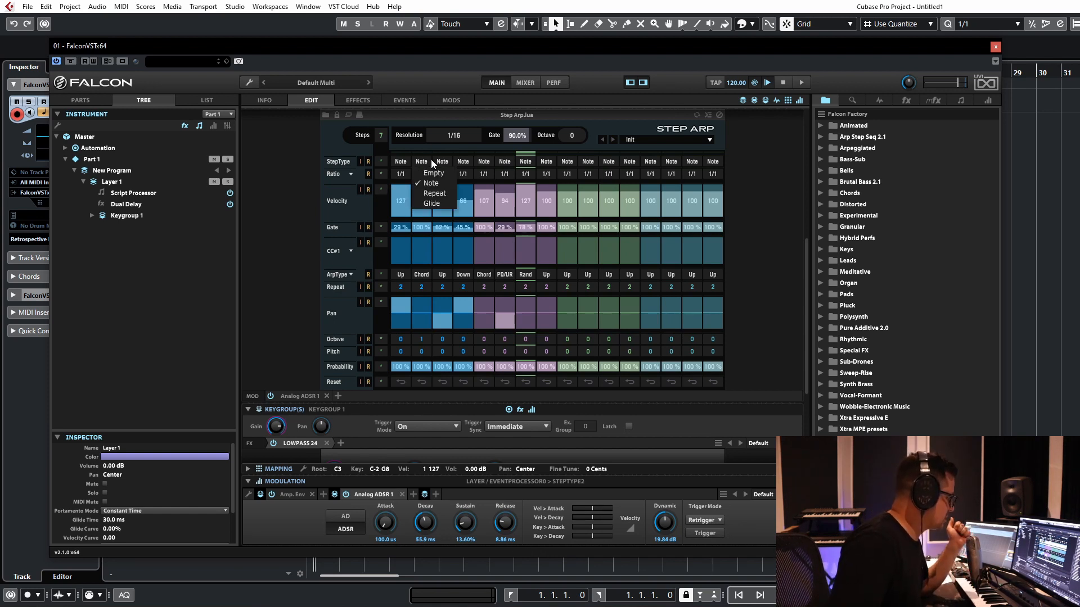
click(434, 193)
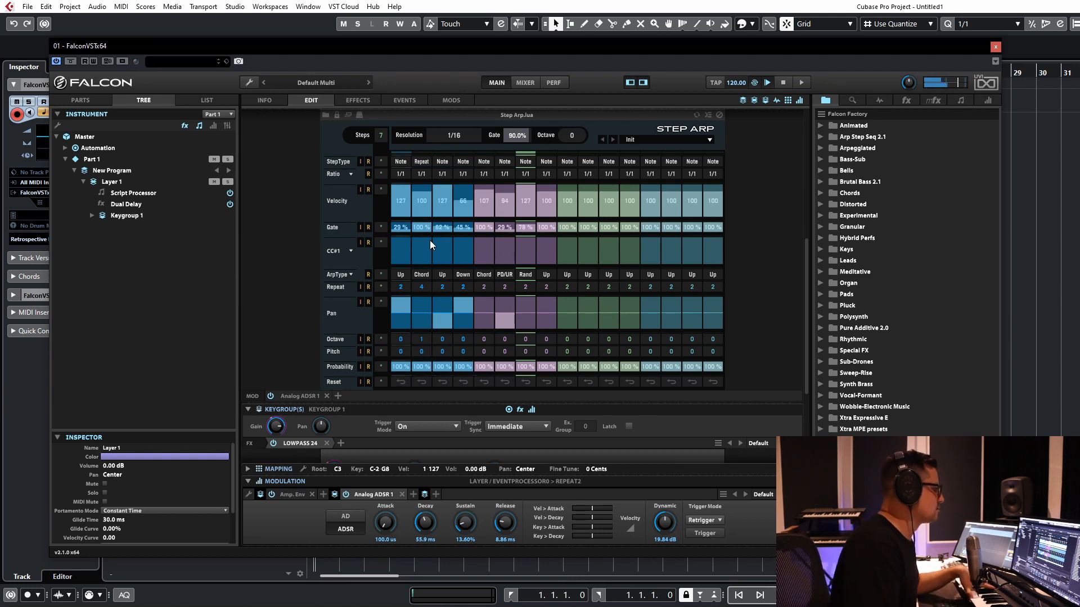
click(422, 162)
click(432, 183)
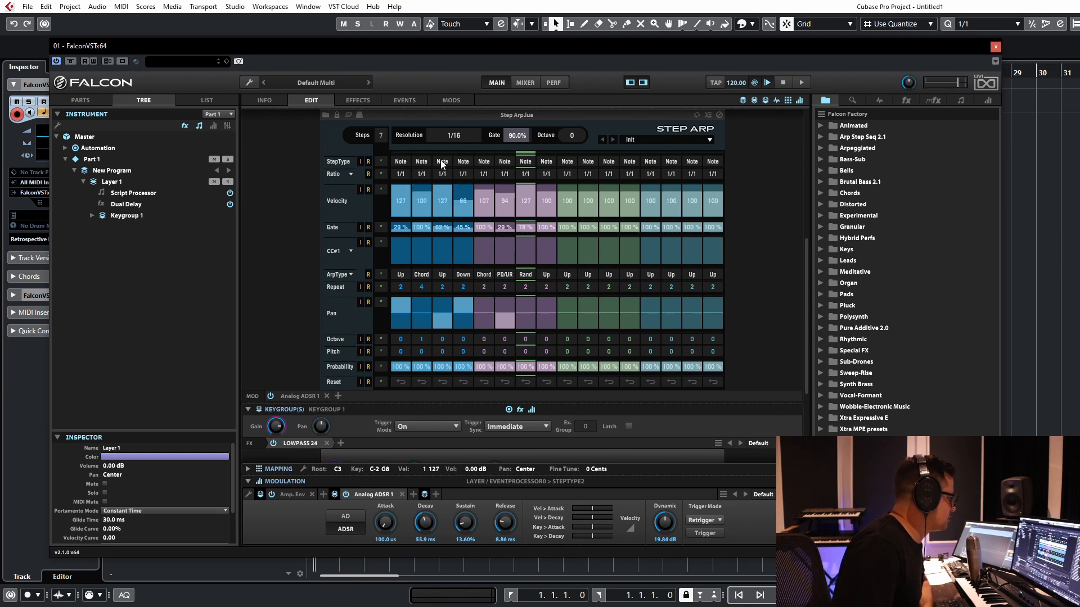
click(441, 162)
click(453, 204)
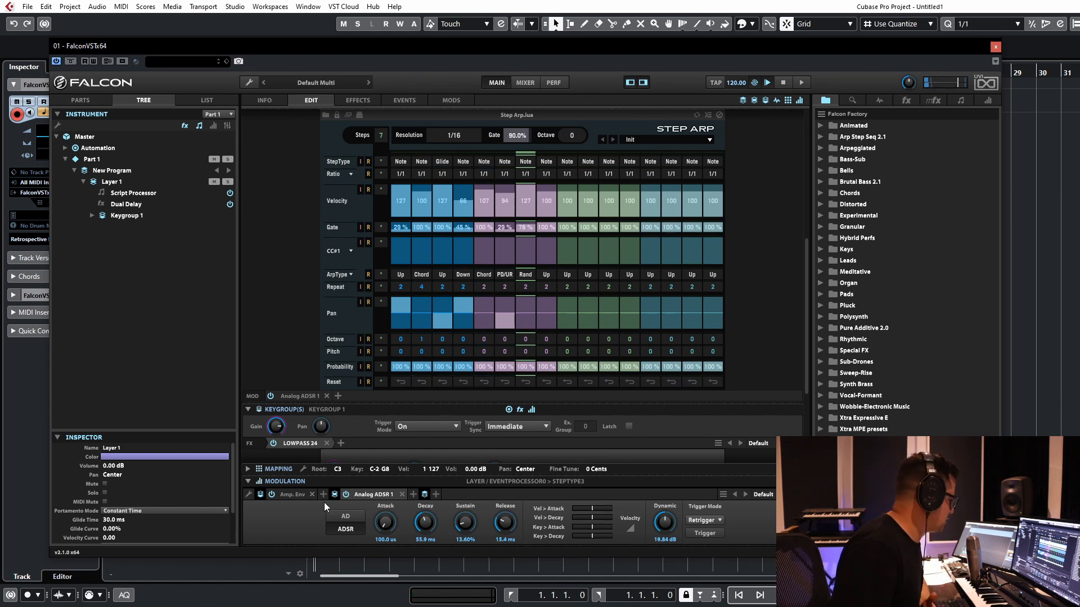
Step: Set the Lowpass 24 filter's cutoff to 582.1 Hz
scroll(319, 157, down, 4)
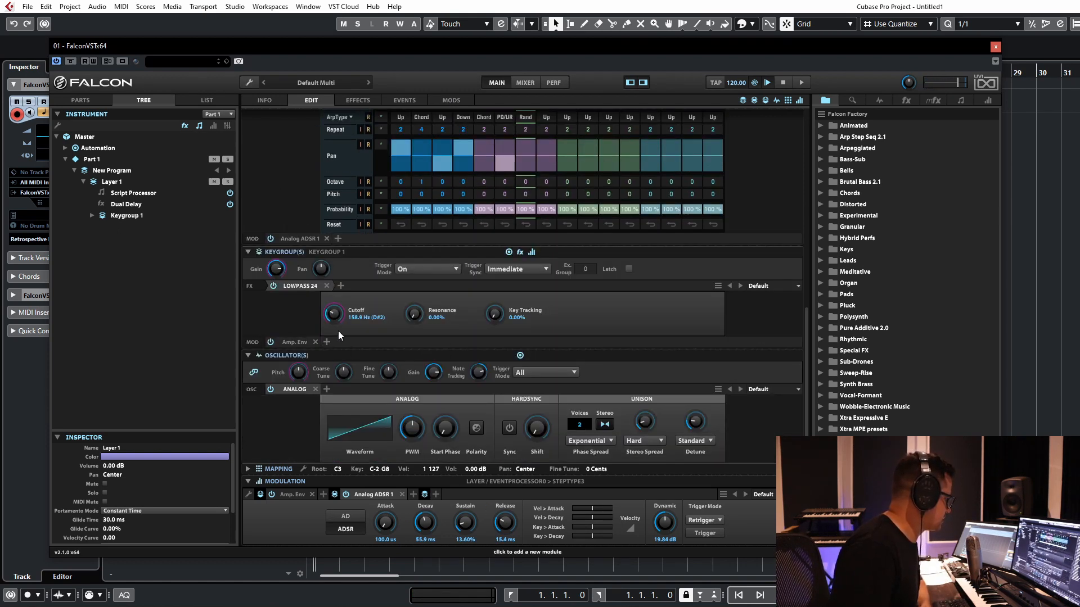
click(334, 314)
drag(339, 293, 339, 285)
Step: Set the Analog oscillator's unison to 5 voices with adjusted detune, and set Analog ADSR 1's release to 38.4 ms
drag(583, 425, 587, 406)
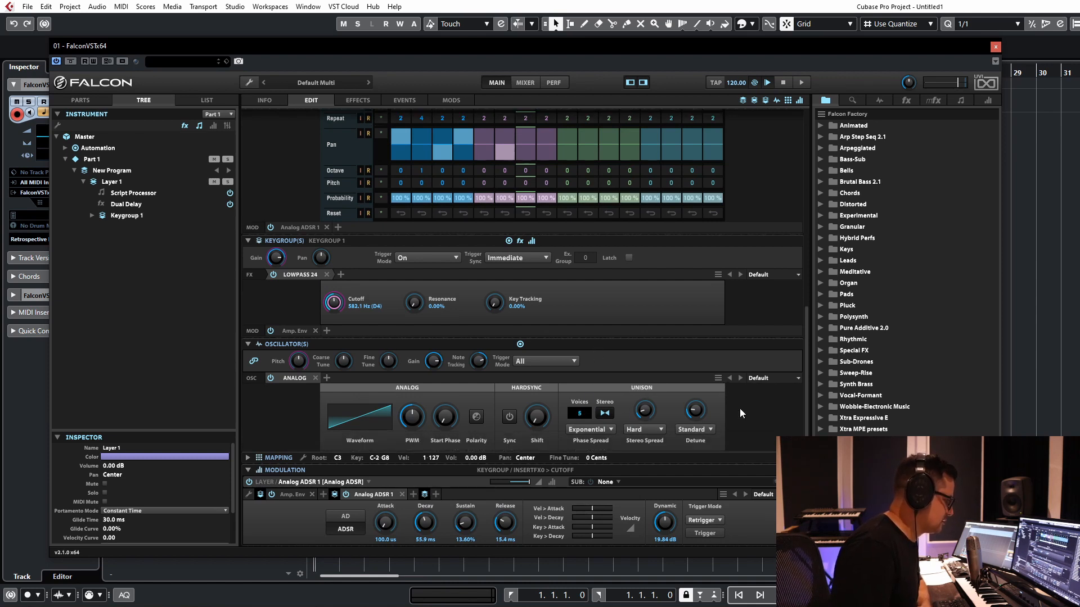
drag(695, 423, 690, 425)
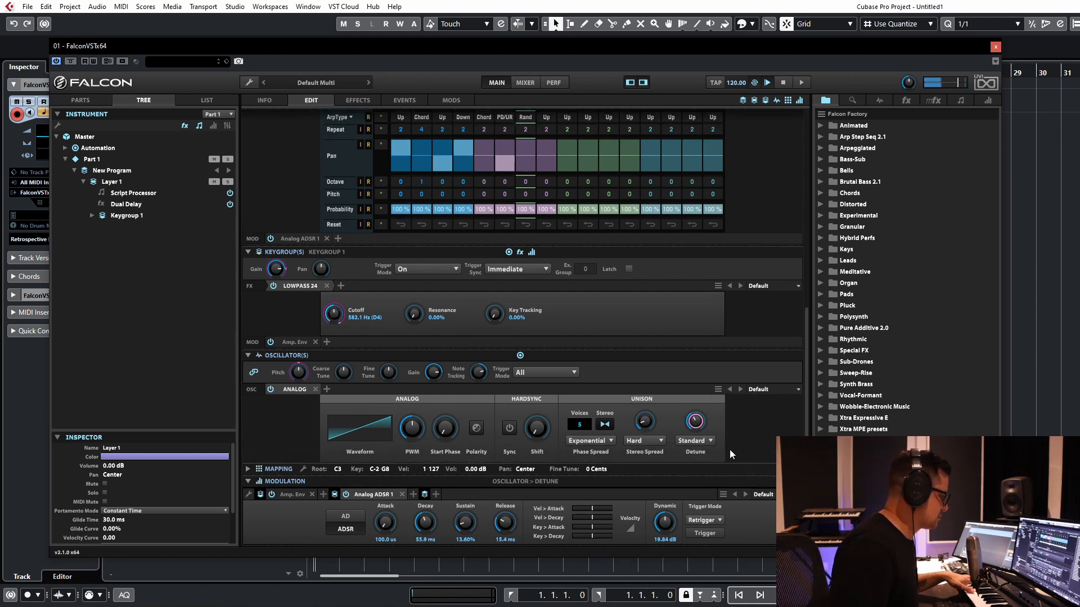
drag(514, 507, 514, 505)
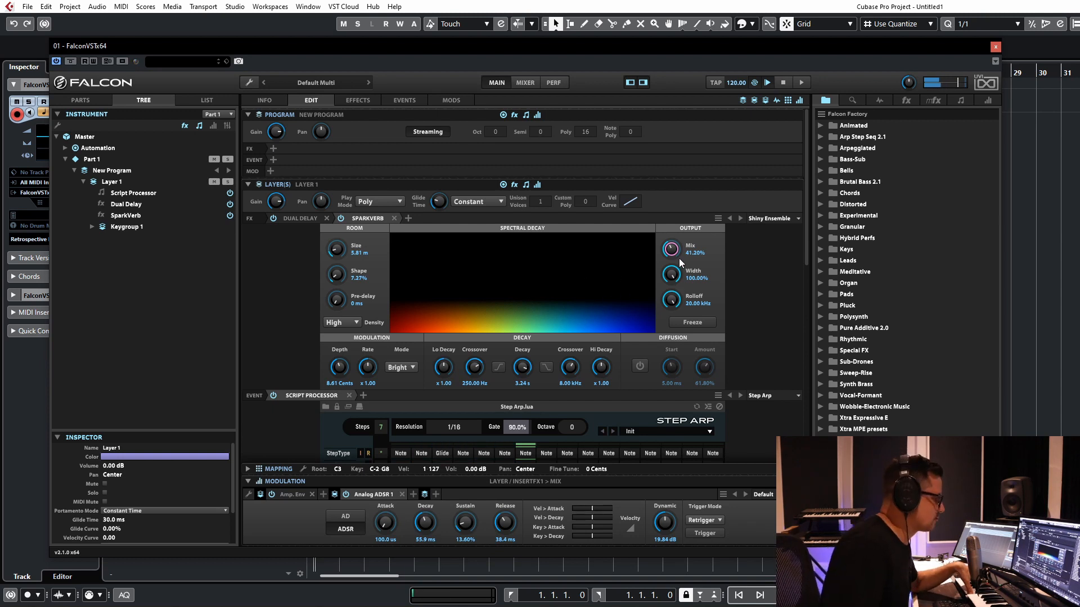
Step: Set SparkVerb's mix to 24.40 %, low decay to x 0.16 and low crossover to 18.96 Hz
drag(680, 258, 677, 277)
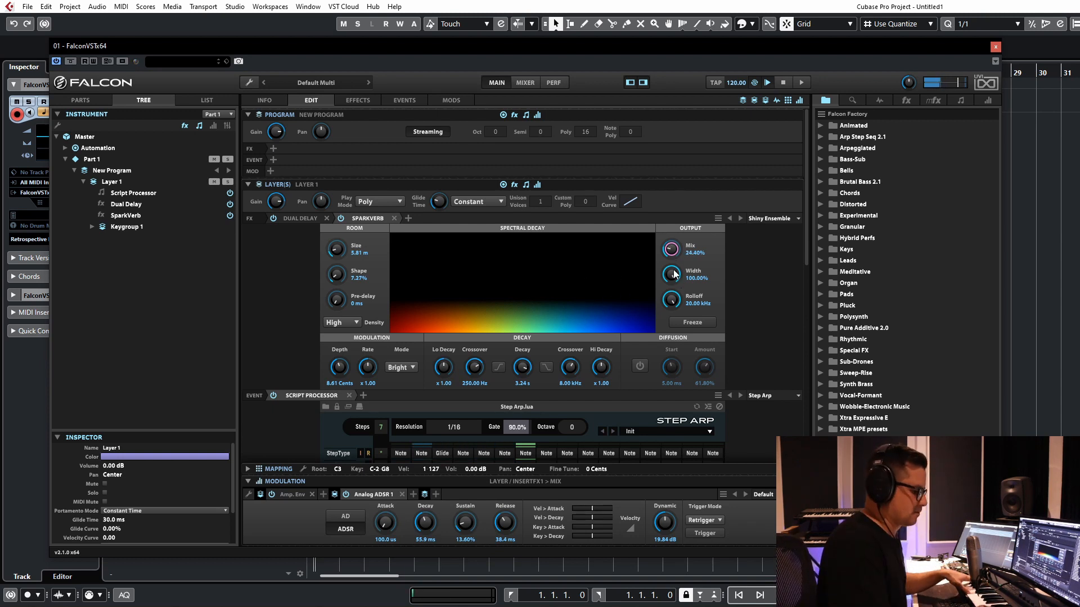
mouse_move(474, 367)
mouse_down()
mouse_move(482, 435)
mouse_move(450, 387)
mouse_move(475, 377)
mouse_up()
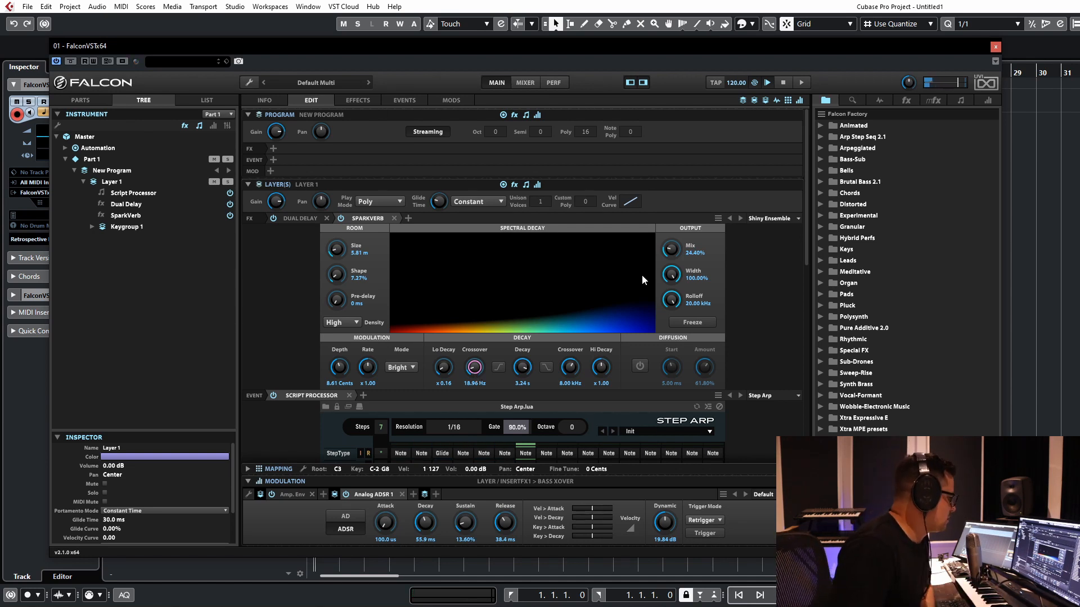
Step: Examine the options for setting the arp type and ratio of all Step Arp steps at once
scroll(756, 275, down, 3)
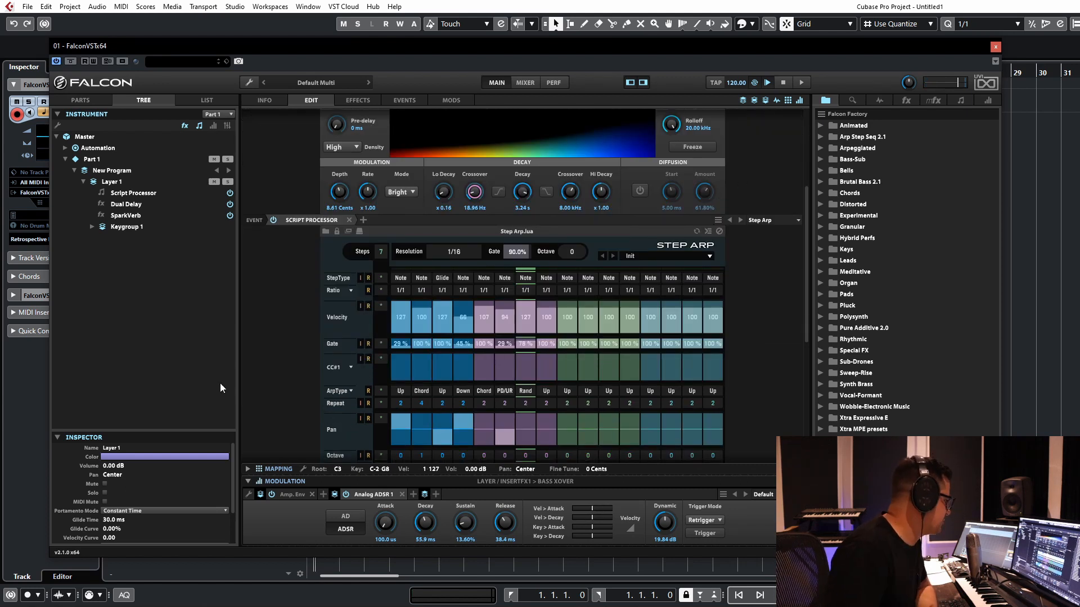
scroll(302, 304, down, 1)
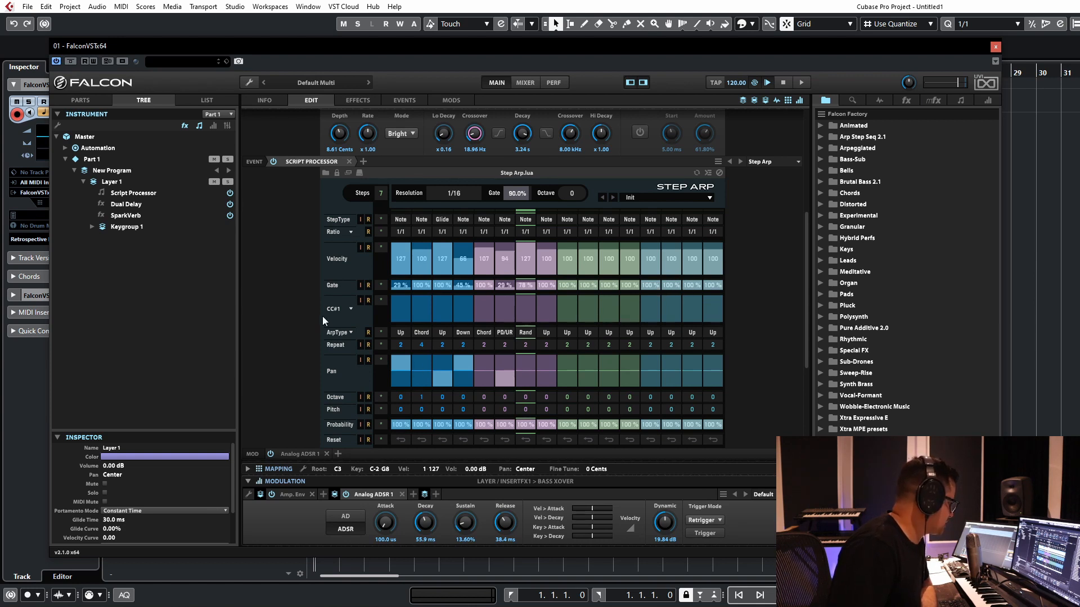
scroll(322, 316, down, 1)
click(349, 274)
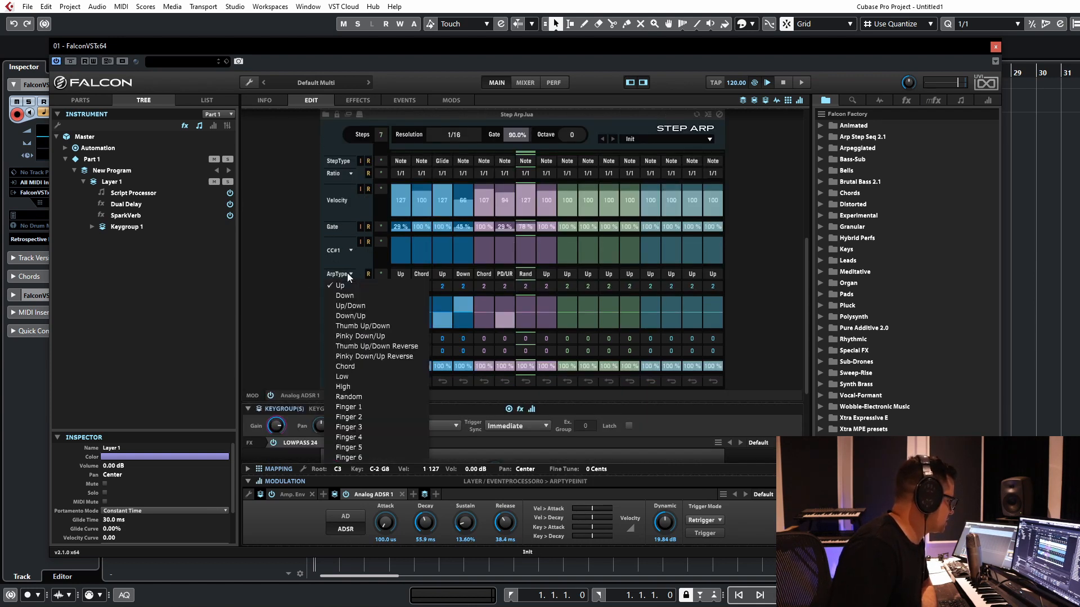
click(297, 243)
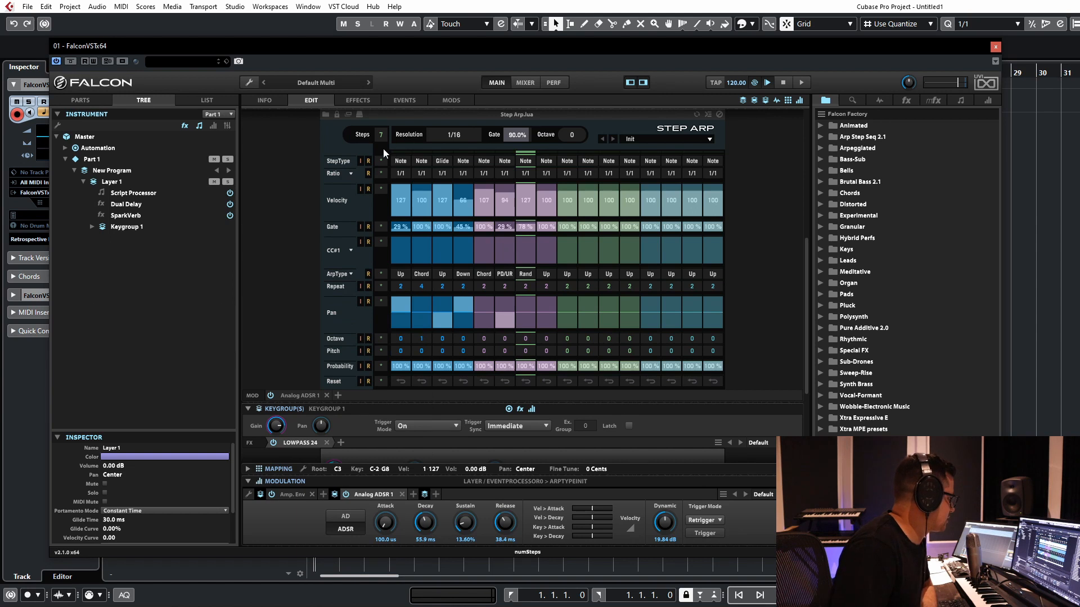
click(349, 273)
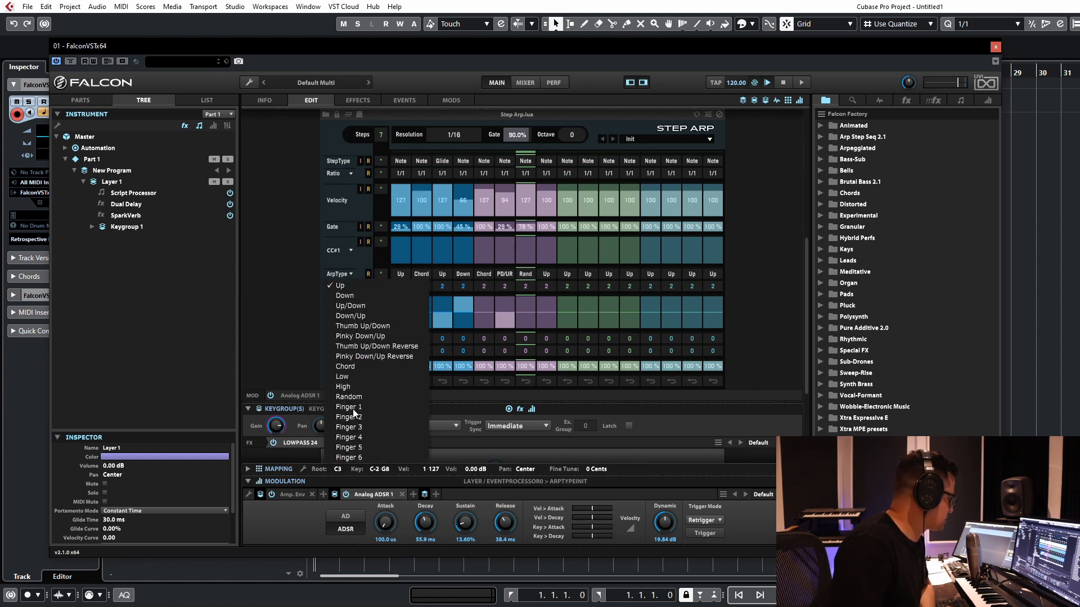
click(311, 294)
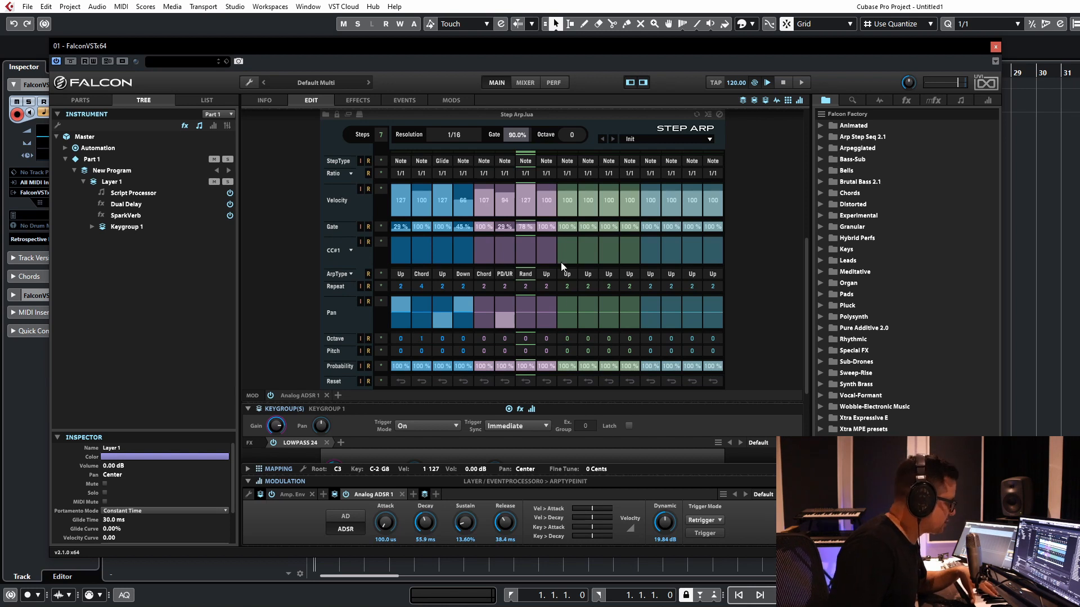
click(350, 172)
click(326, 158)
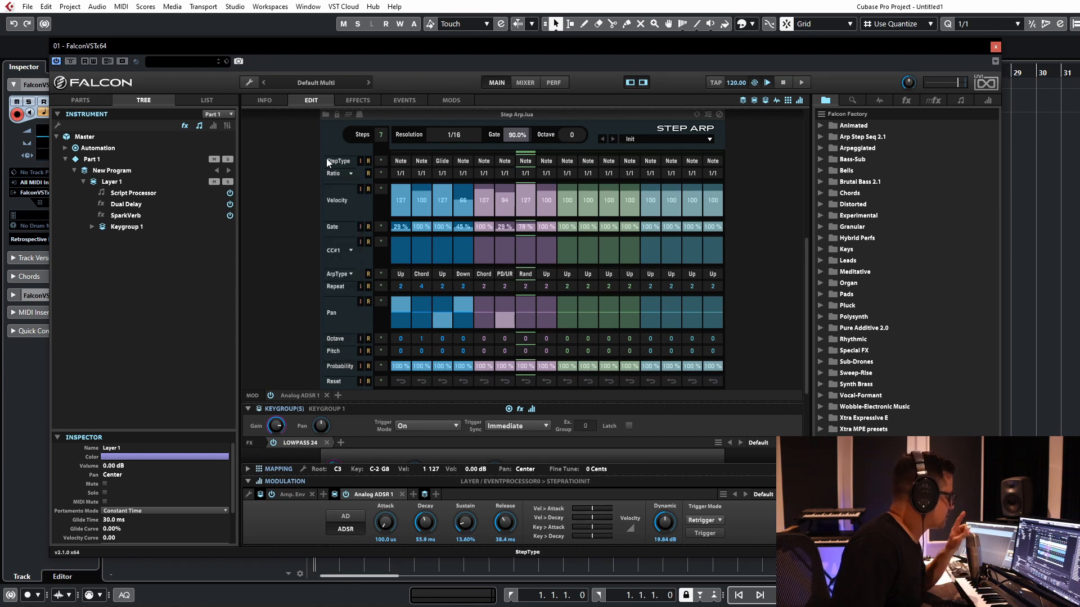
Step: Try Step Arp ratios of 1/8 and 2d on step 2, 2 on step 4, 2d on step 6 and 1/2 on step 7
click(421, 173)
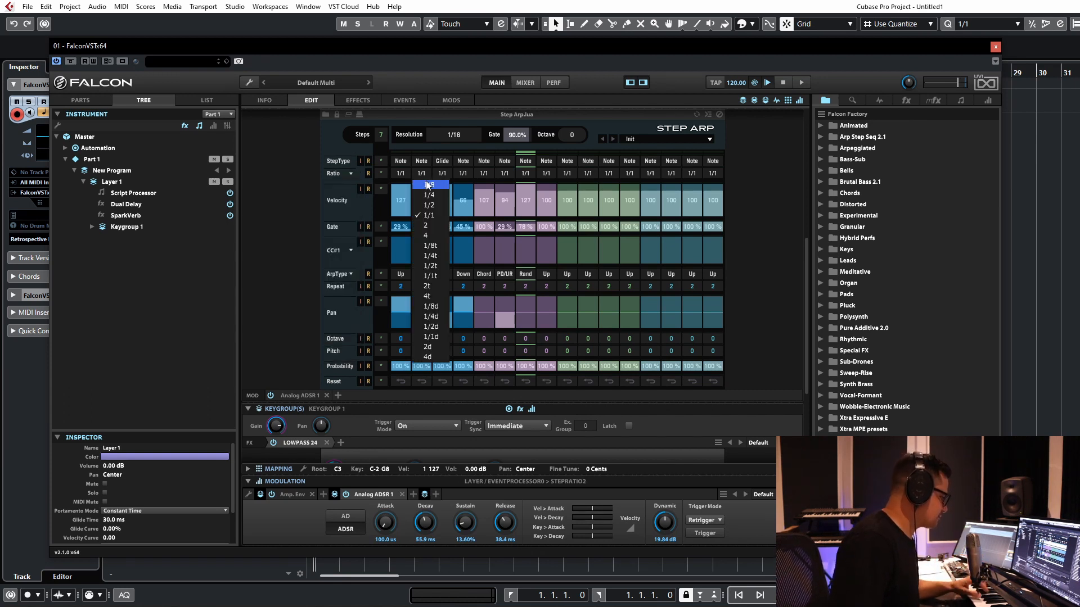
click(428, 184)
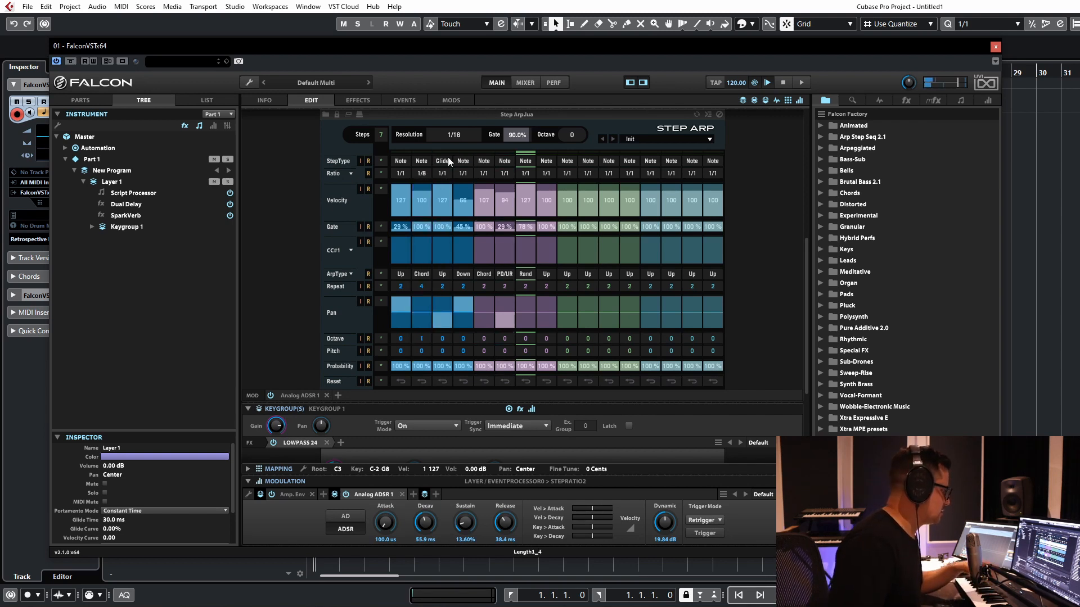
click(422, 173)
click(463, 173)
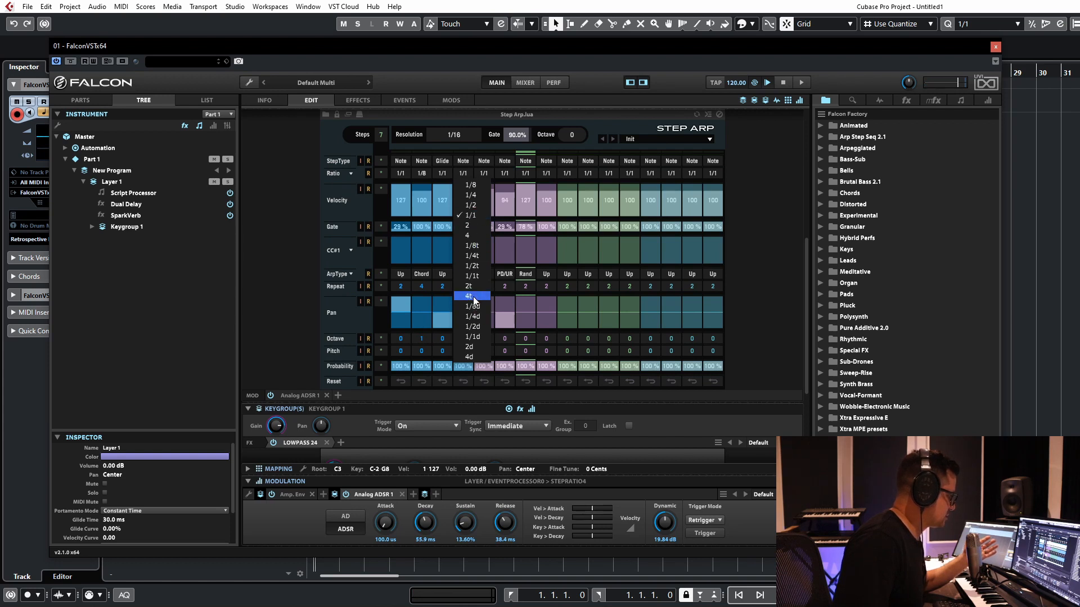
click(469, 225)
click(497, 176)
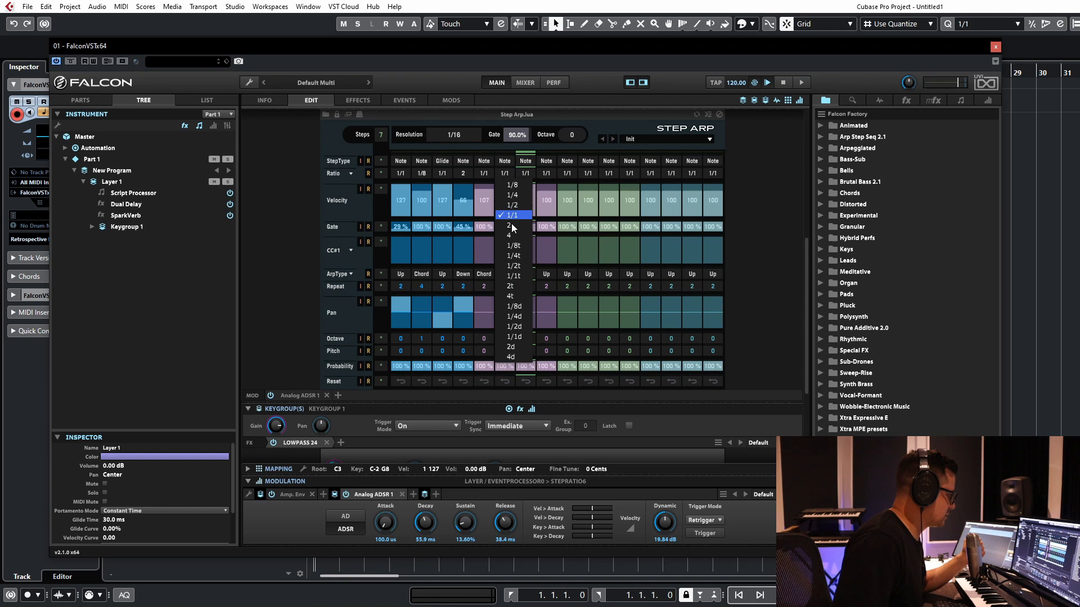
click(515, 347)
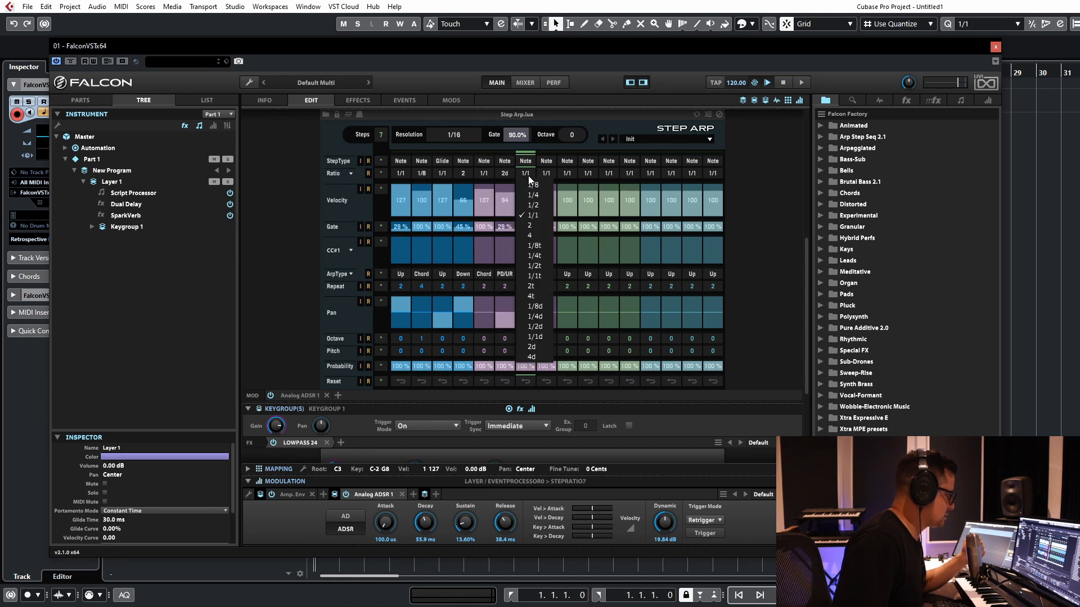
click(528, 176)
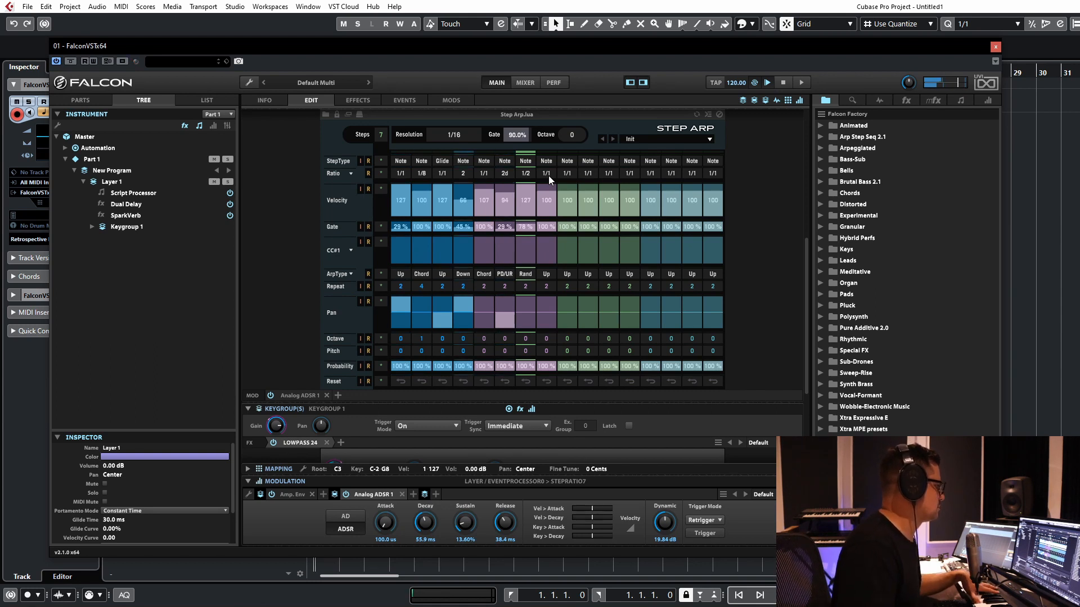
click(422, 174)
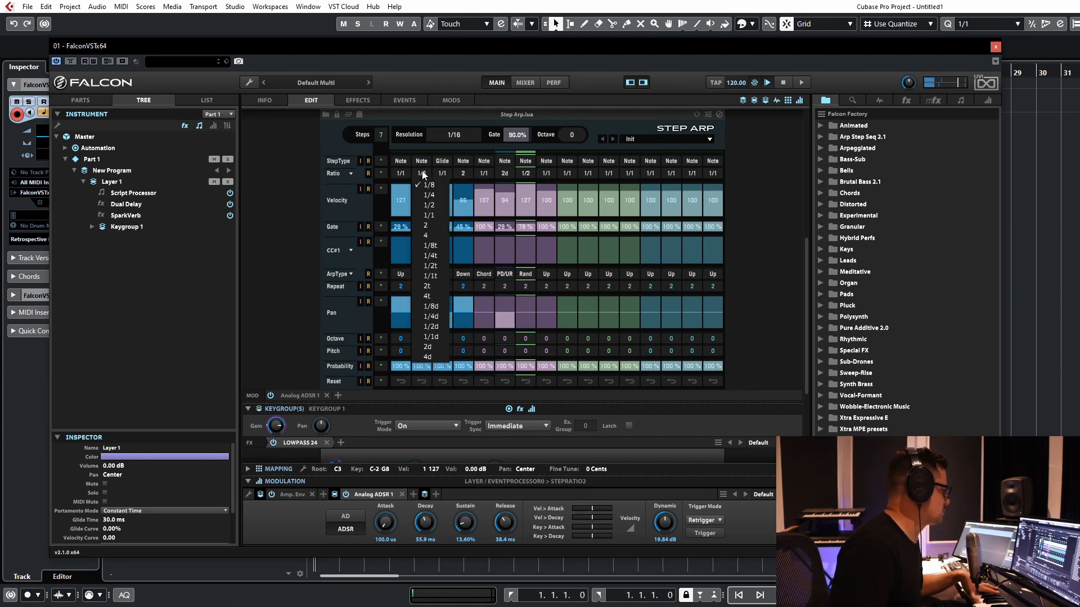
click(446, 346)
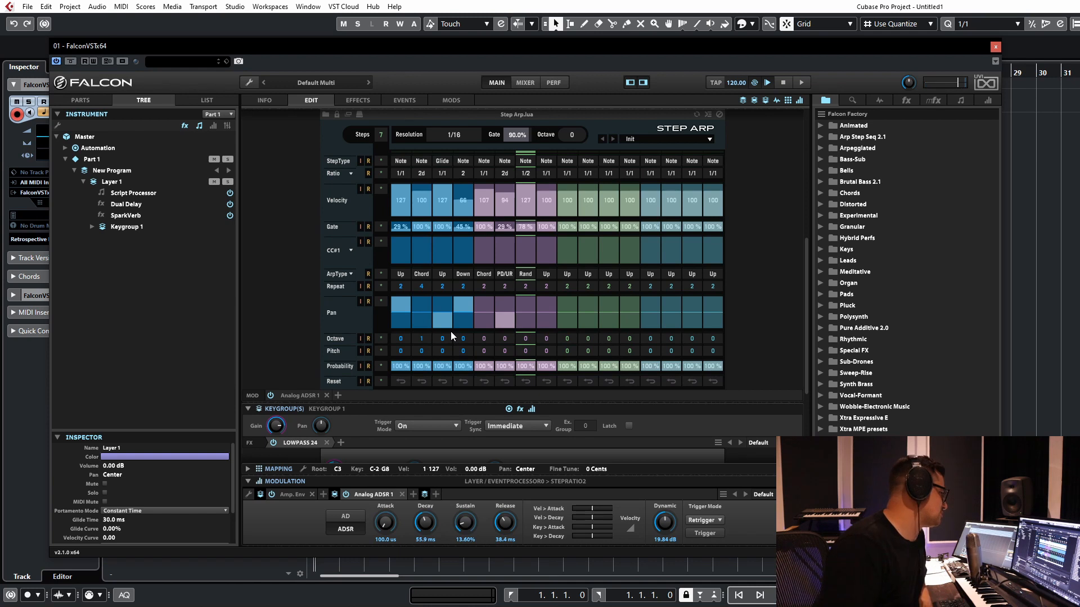
Step: Randomize the ratios of the active Step Arp steps
click(426, 173)
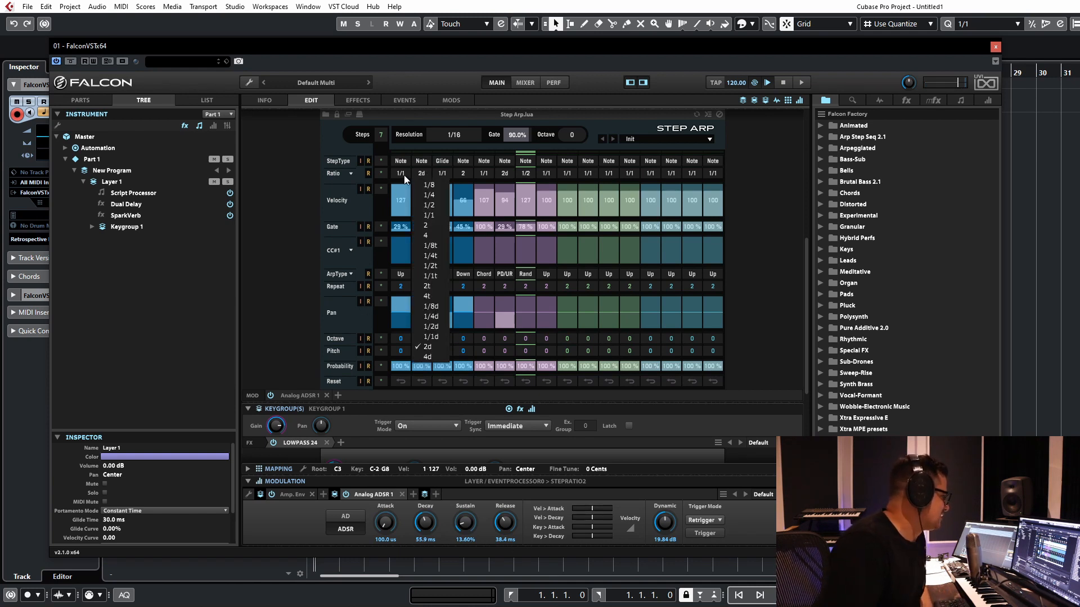
click(402, 174)
click(370, 173)
click(368, 173)
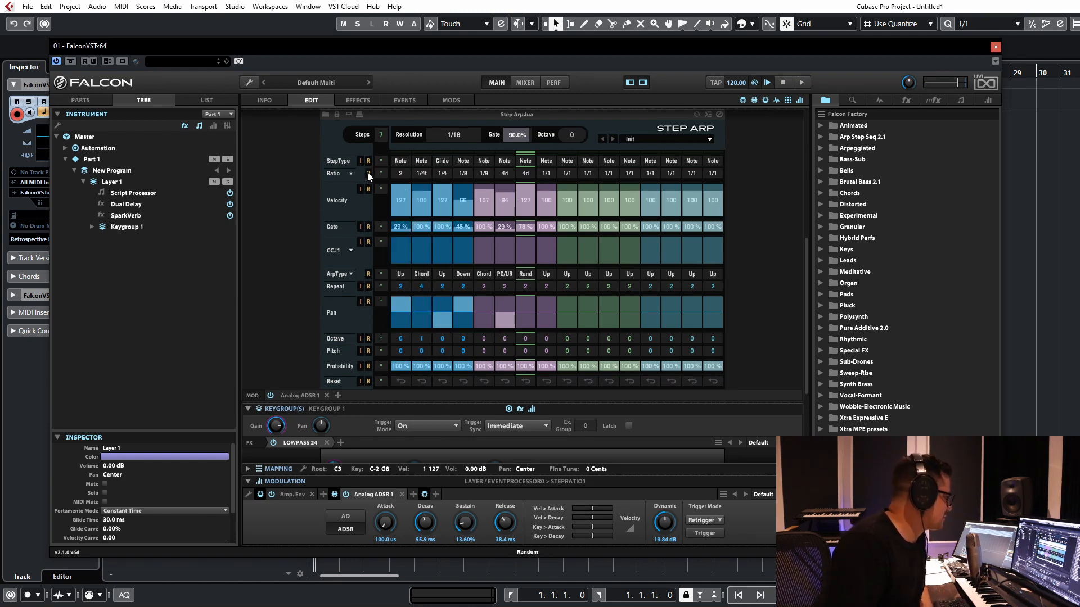
Step: Randomize the ratios of the active Step Arp steps again and set all ratios back to 1/1
click(368, 174)
click(368, 174)
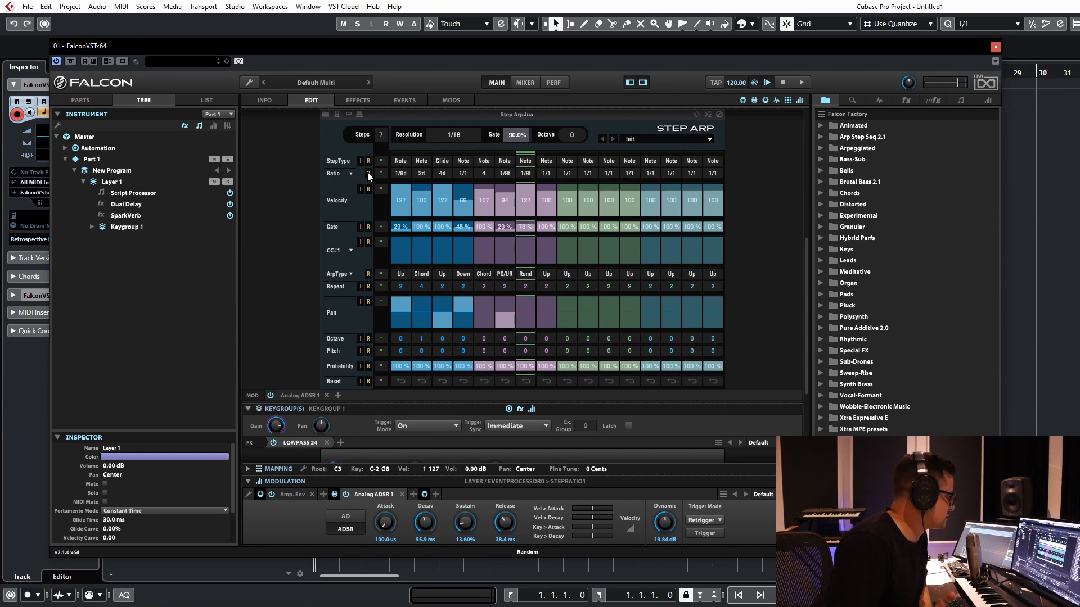
click(351, 173)
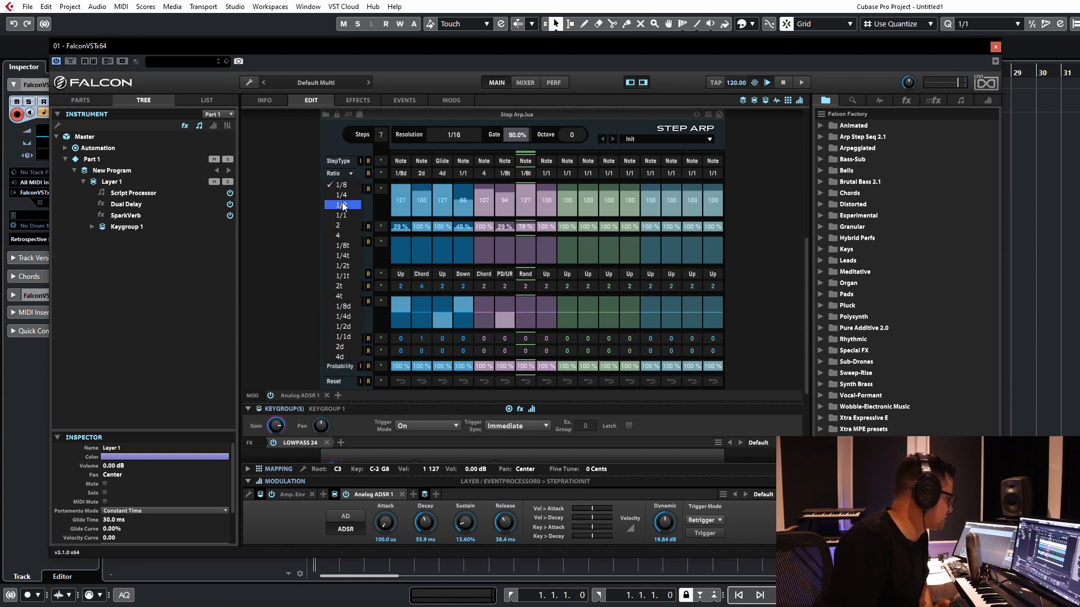
click(347, 224)
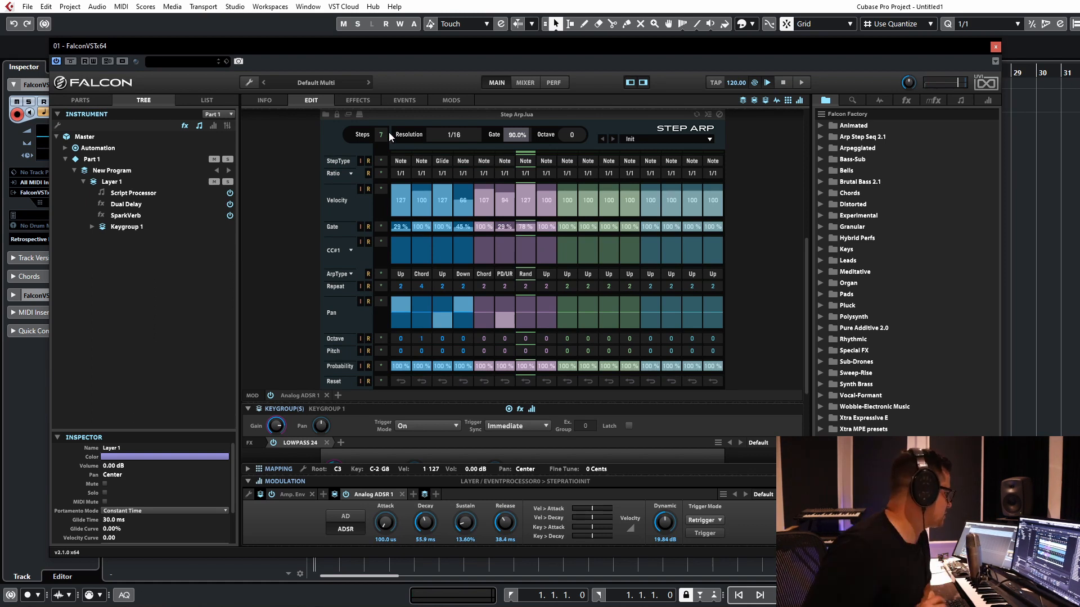
Step: Try random step types on the Step Arp pattern and reinitialize them all to Note
click(367, 159)
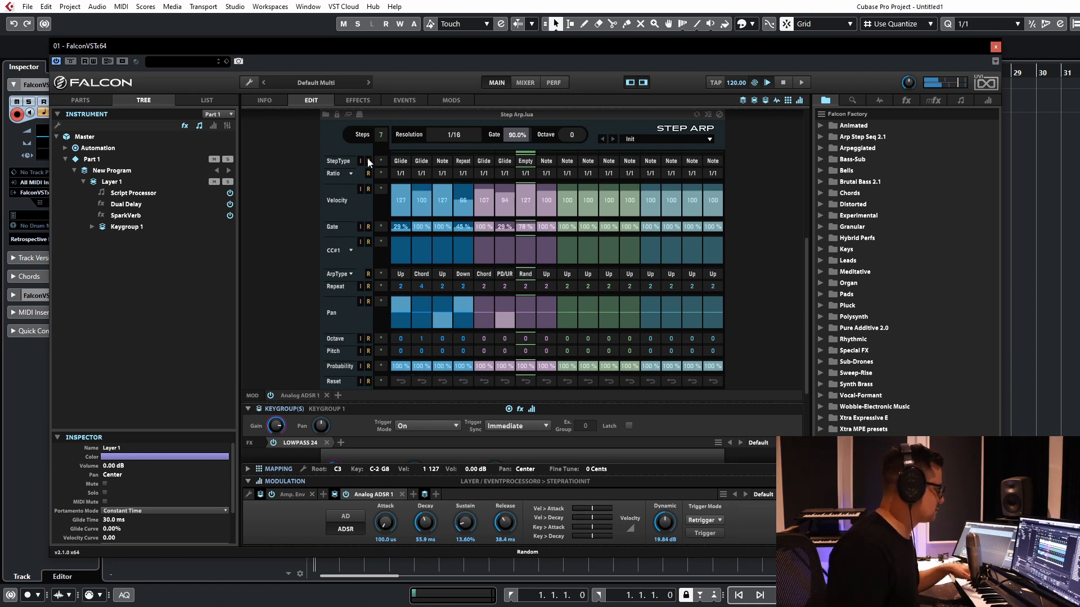
click(368, 160)
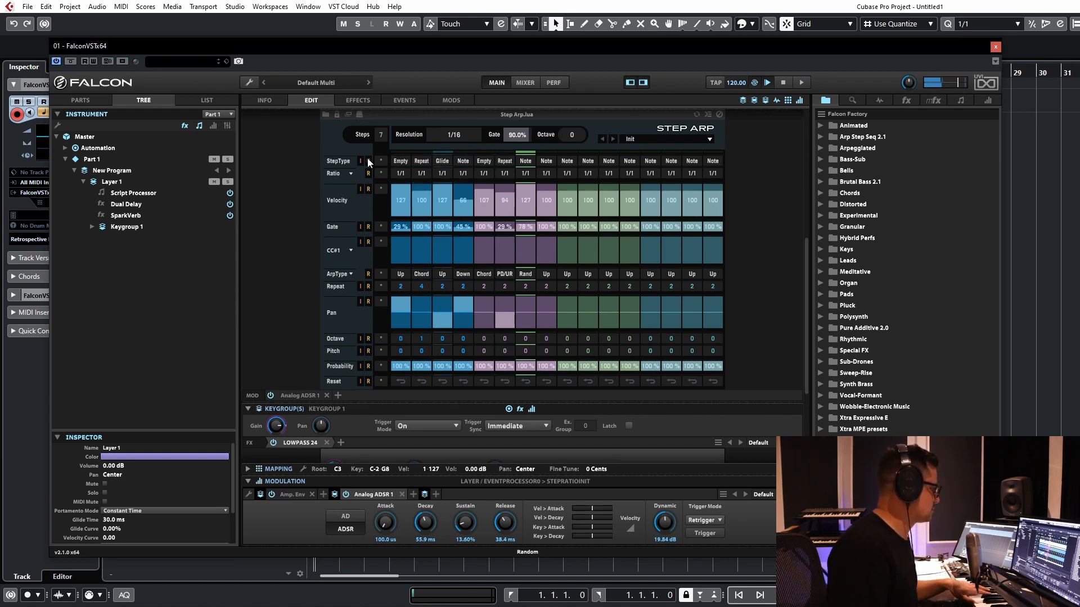
click(381, 161)
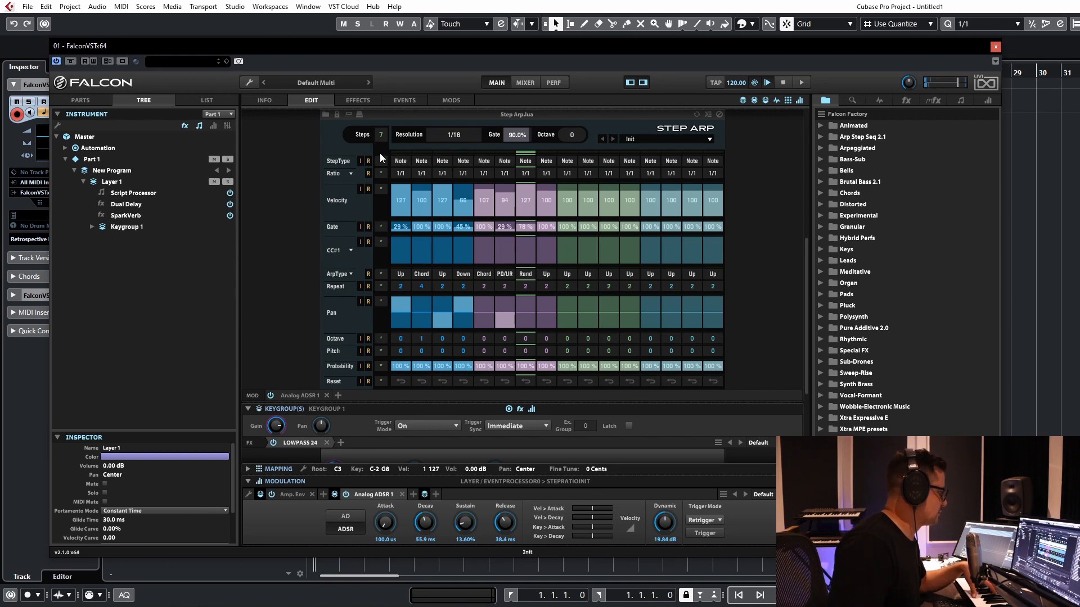
Step: Set the step type of steps 2, 3, 4 and 6 to Repeat and randomize the repeat counts
click(419, 162)
click(435, 192)
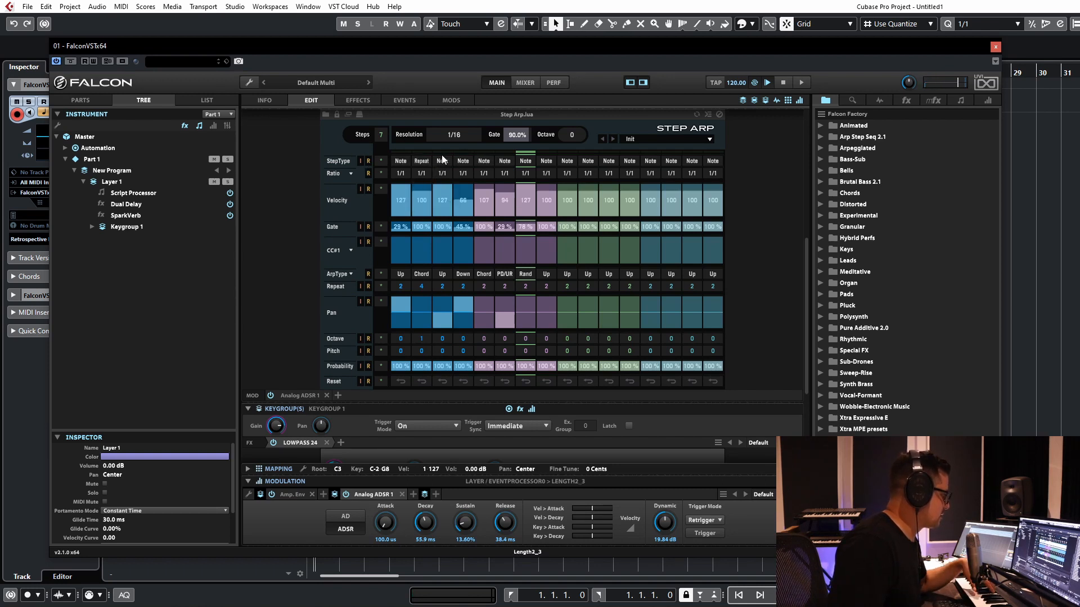
click(442, 161)
click(455, 192)
click(468, 160)
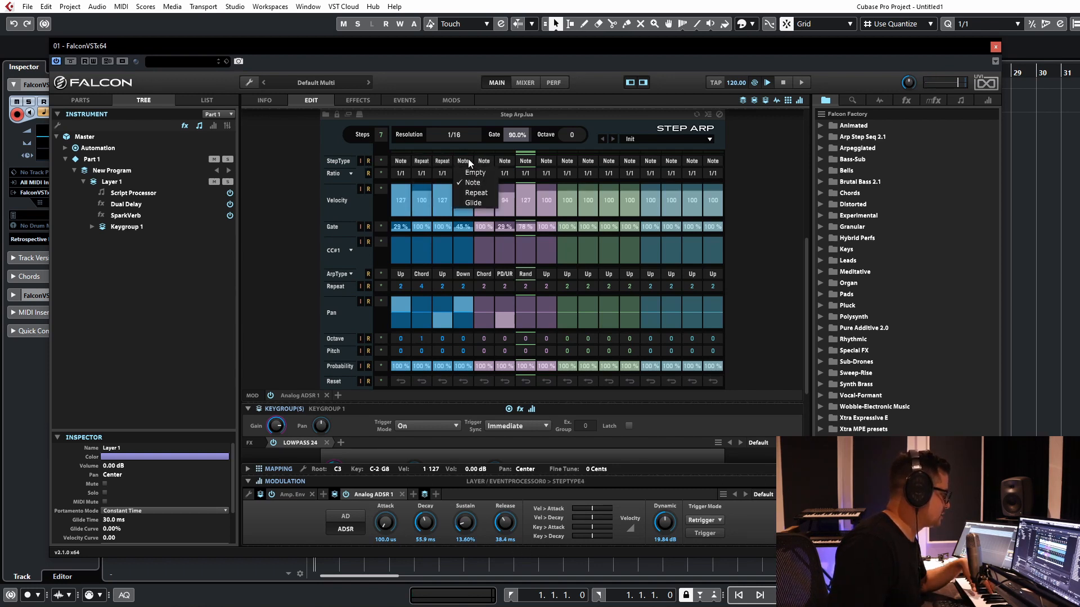
click(475, 193)
click(503, 161)
click(513, 192)
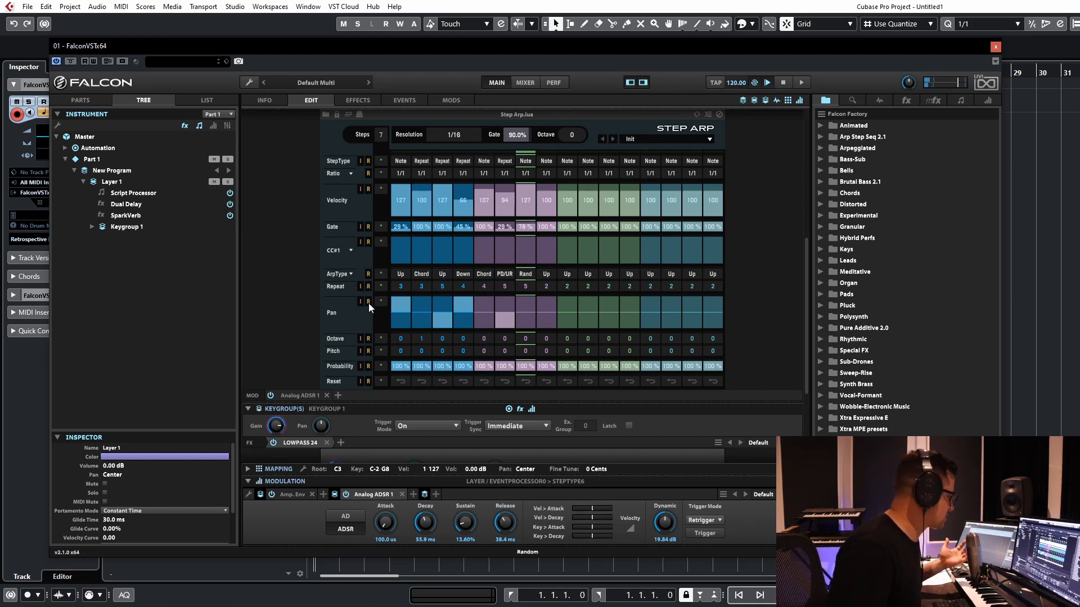
Step: Randomize the pan, octave and probability of the active Step Arp steps, and restore probability to 100 %
click(368, 302)
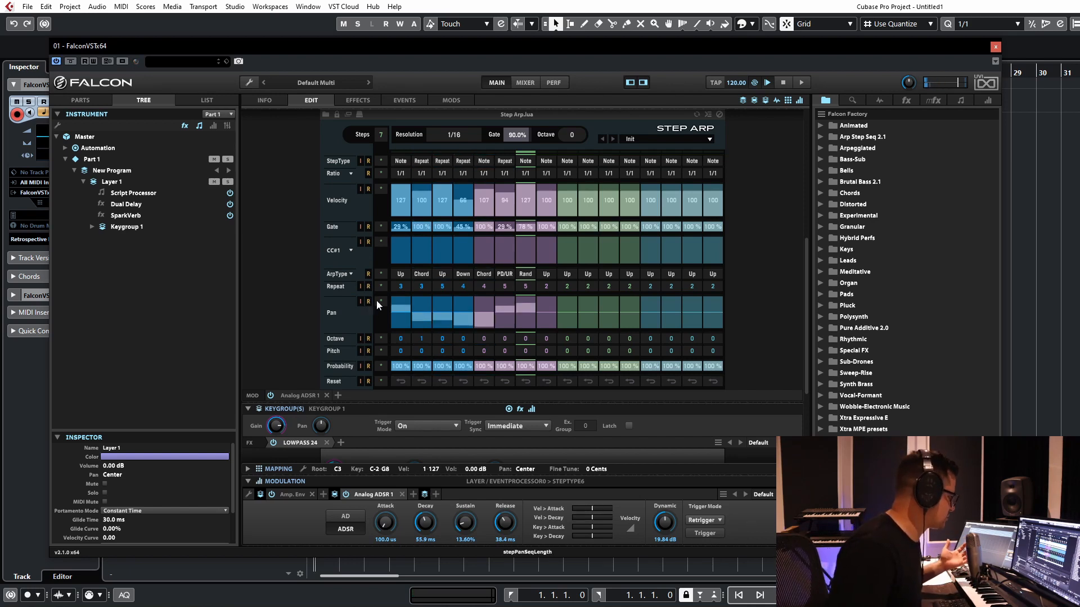
click(368, 367)
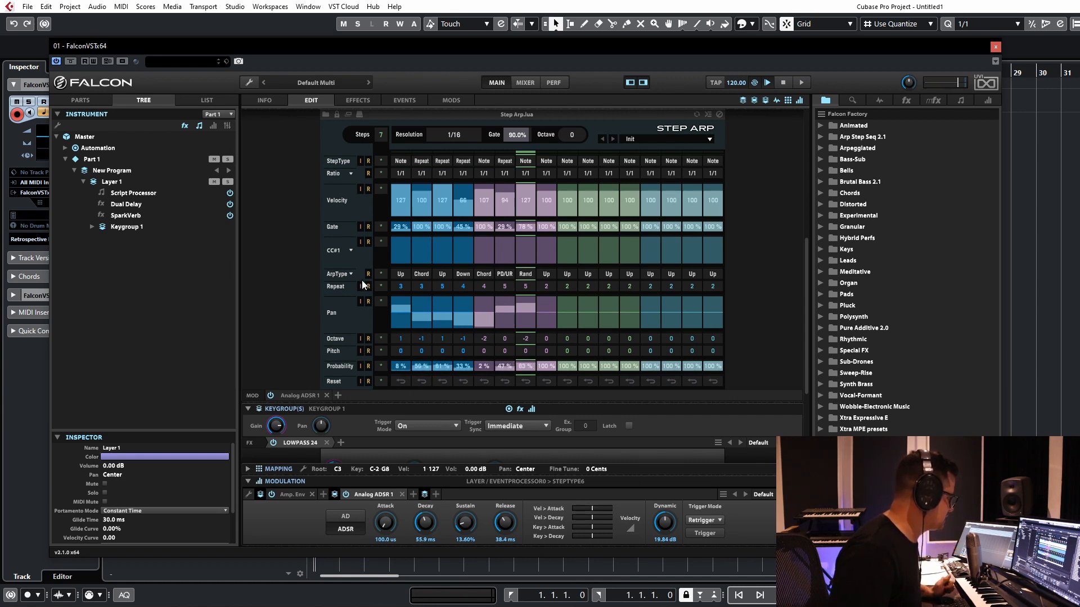
click(360, 366)
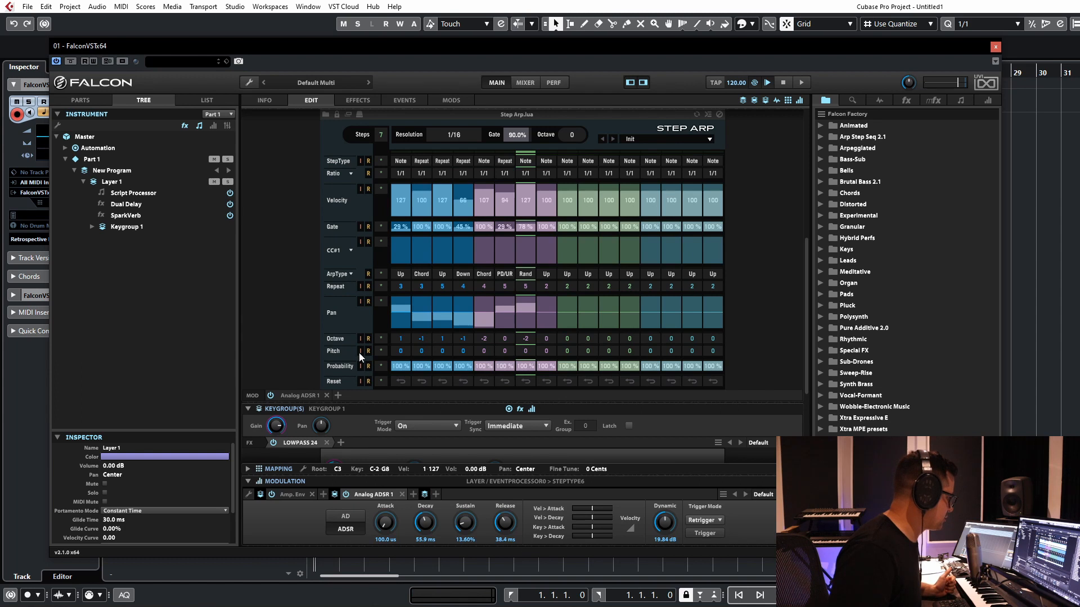
Step: Randomize the gate and velocity values of the active Step Arp steps, two times each
click(369, 227)
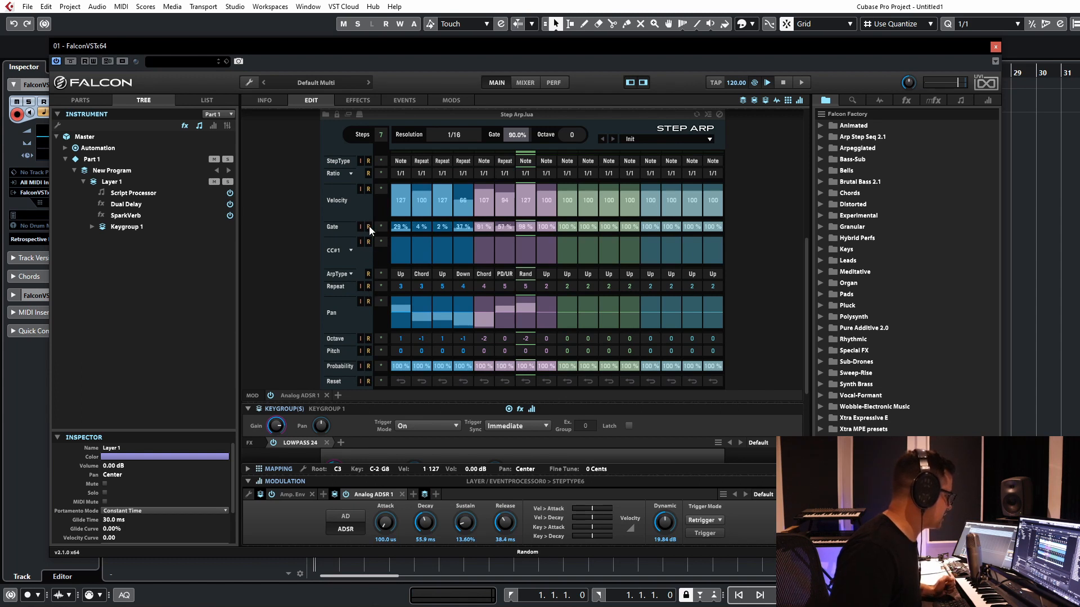
click(369, 190)
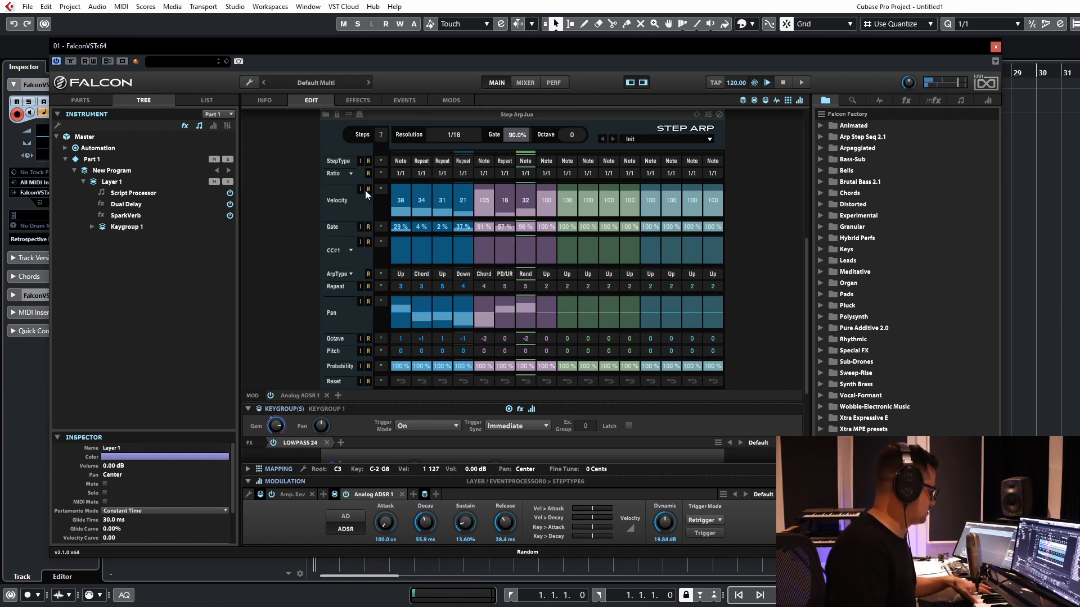
click(369, 225)
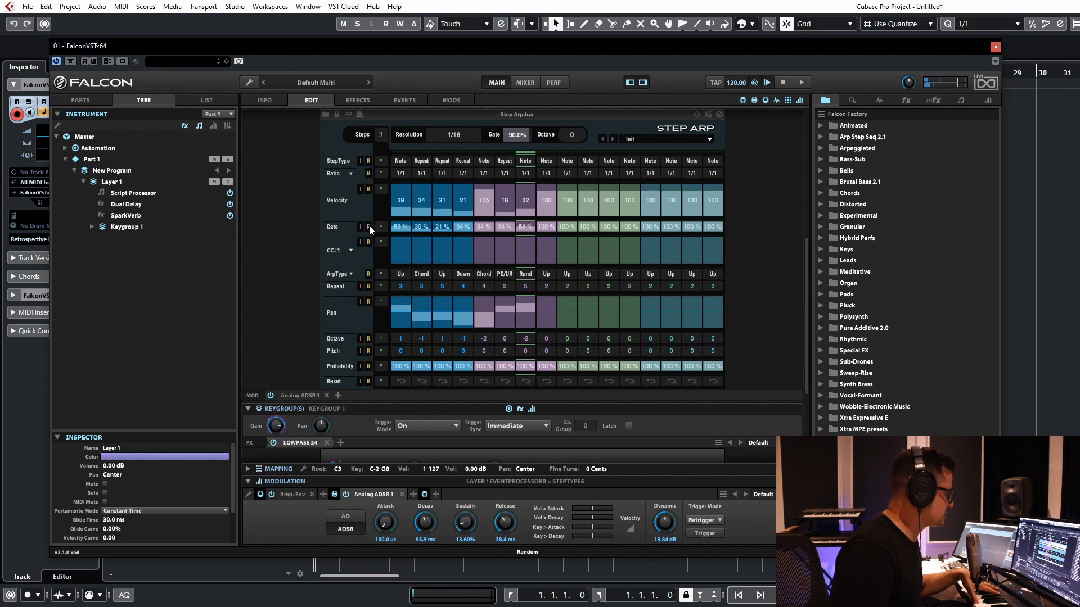
click(368, 189)
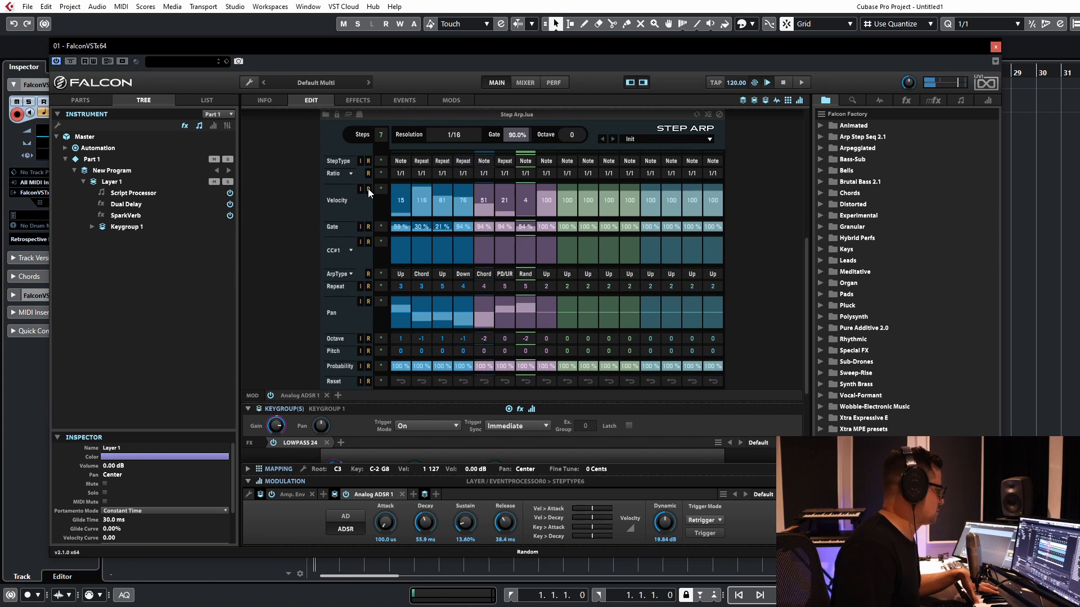
Step: Randomize the pan, repeat and octave values of the active Step Arp steps
click(368, 301)
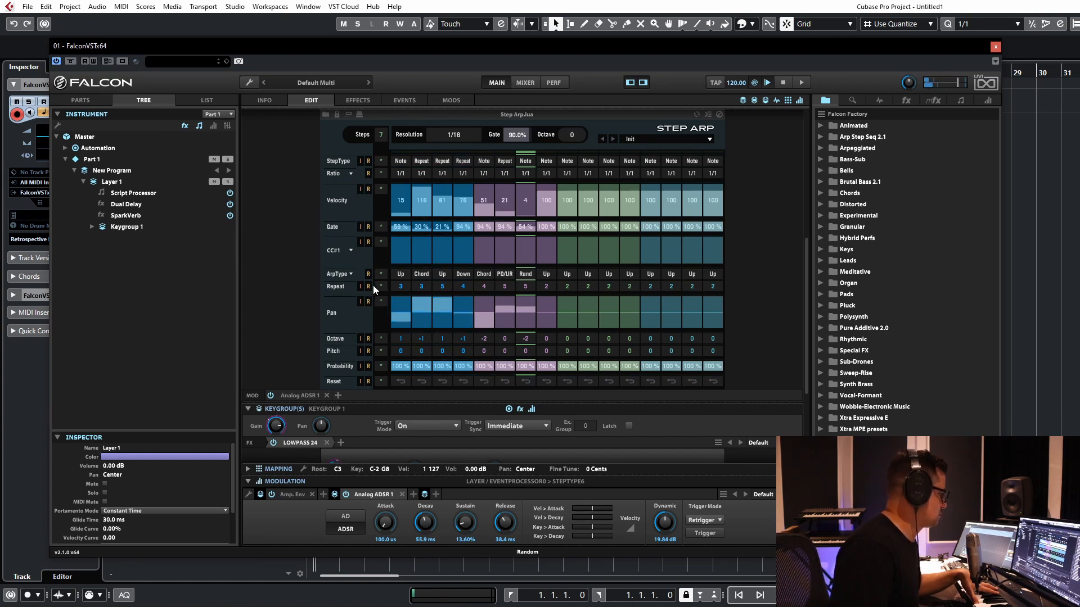
click(369, 286)
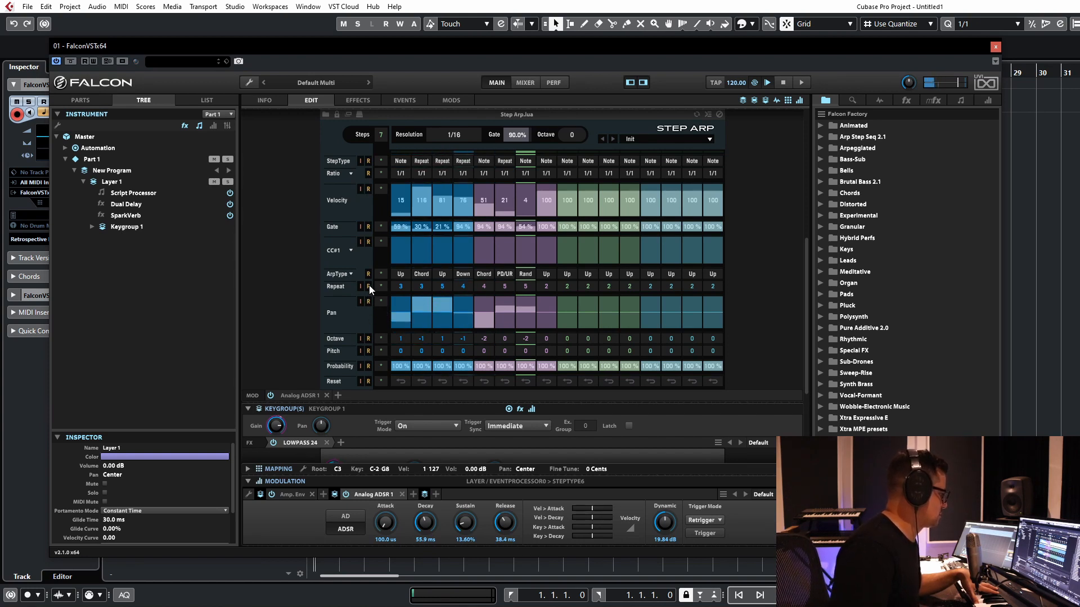
click(369, 336)
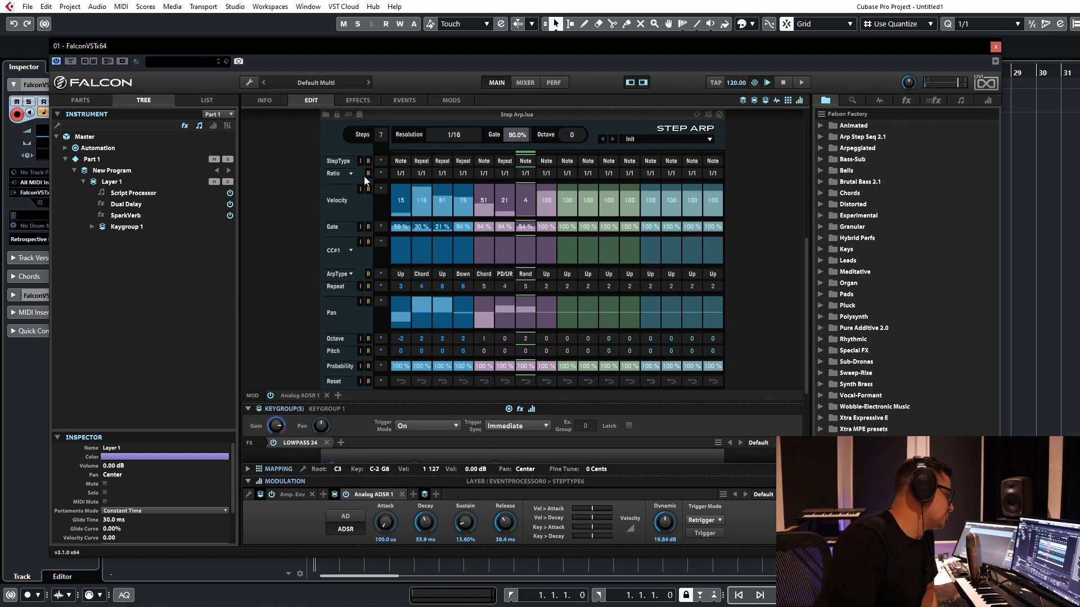
Step: Load the Step Arp preset Glitch Chord from the Glitch category
scroll(294, 180, down, 2)
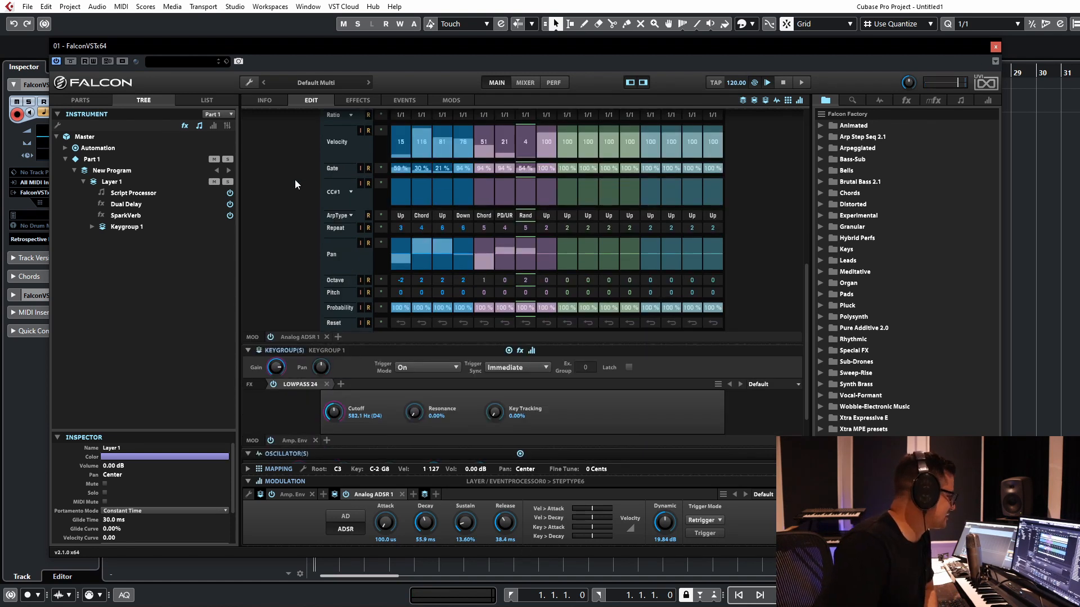
scroll(294, 180, up, 2)
click(642, 138)
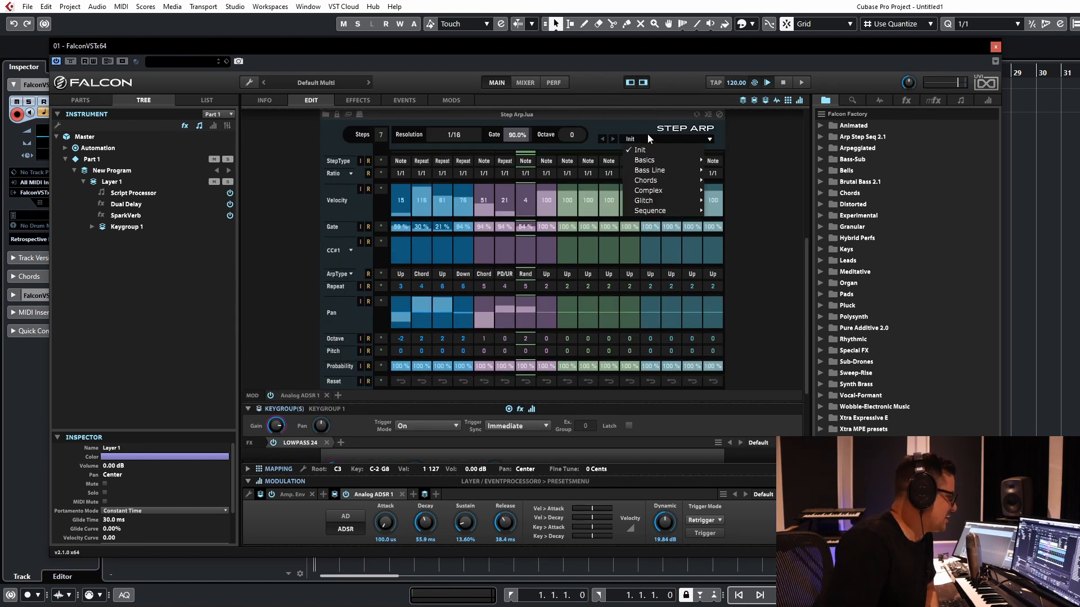
mouse_move(656, 160)
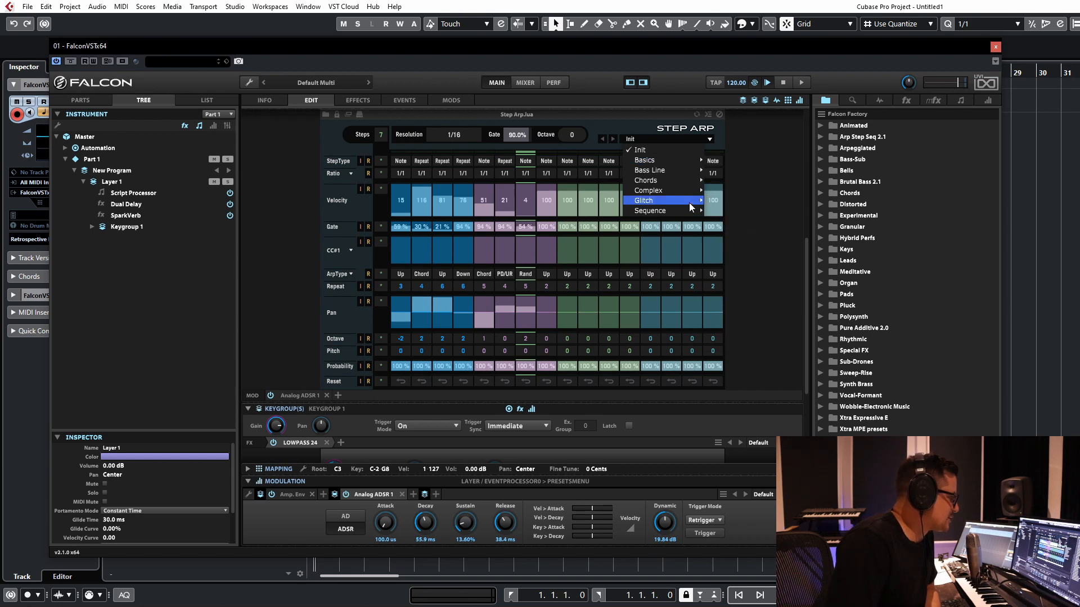
mouse_move(683, 201)
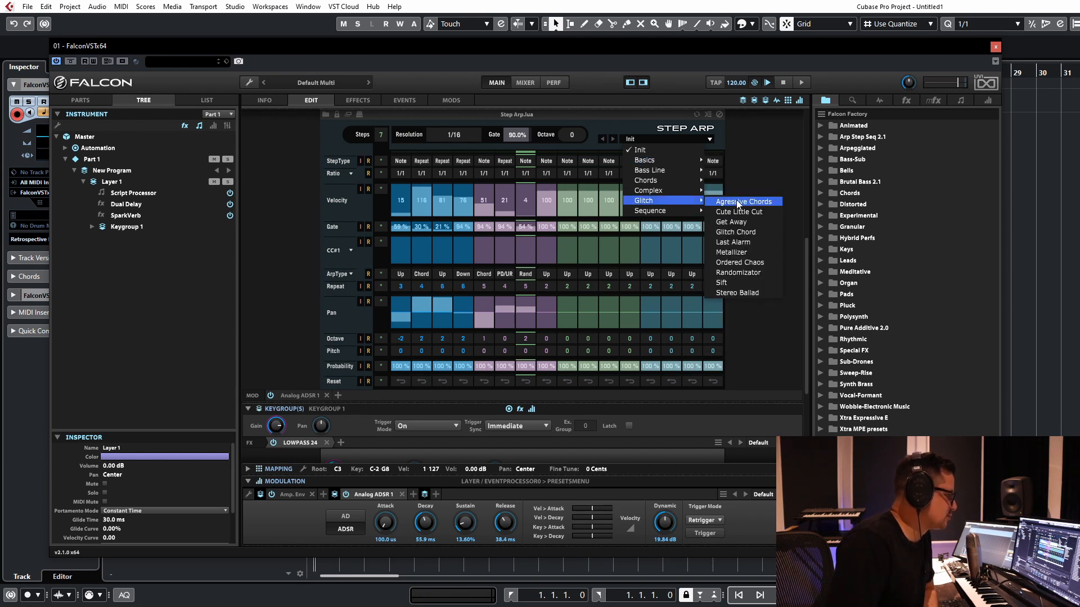
click(735, 232)
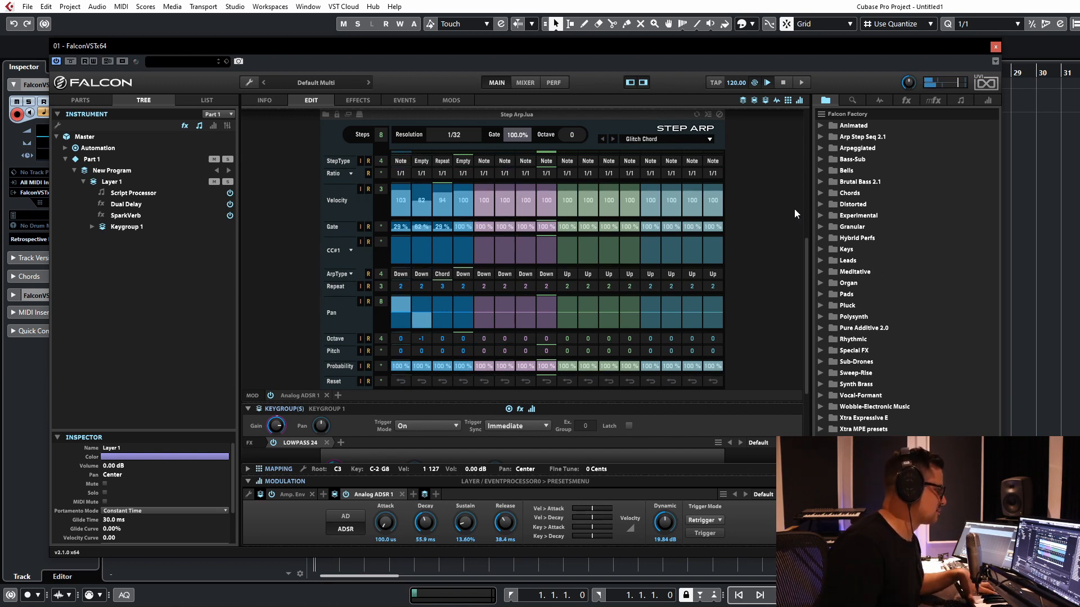
Step: Try the Glitch presets Metallizer, Sift and Randomizator on Step Arp, and return it to the Init preset
click(613, 138)
click(613, 138)
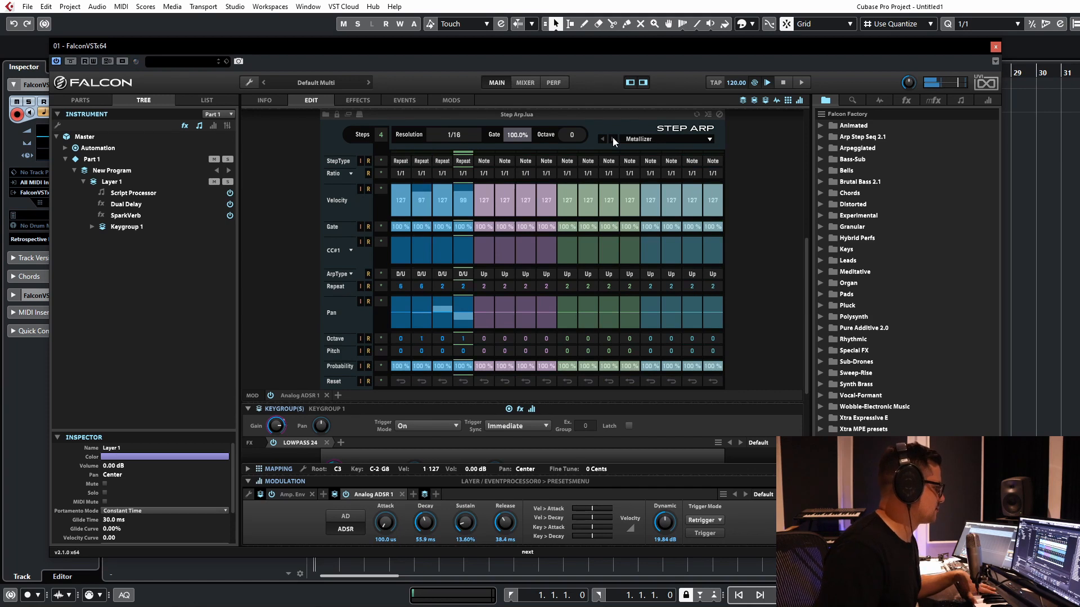
click(613, 138)
click(612, 139)
click(612, 138)
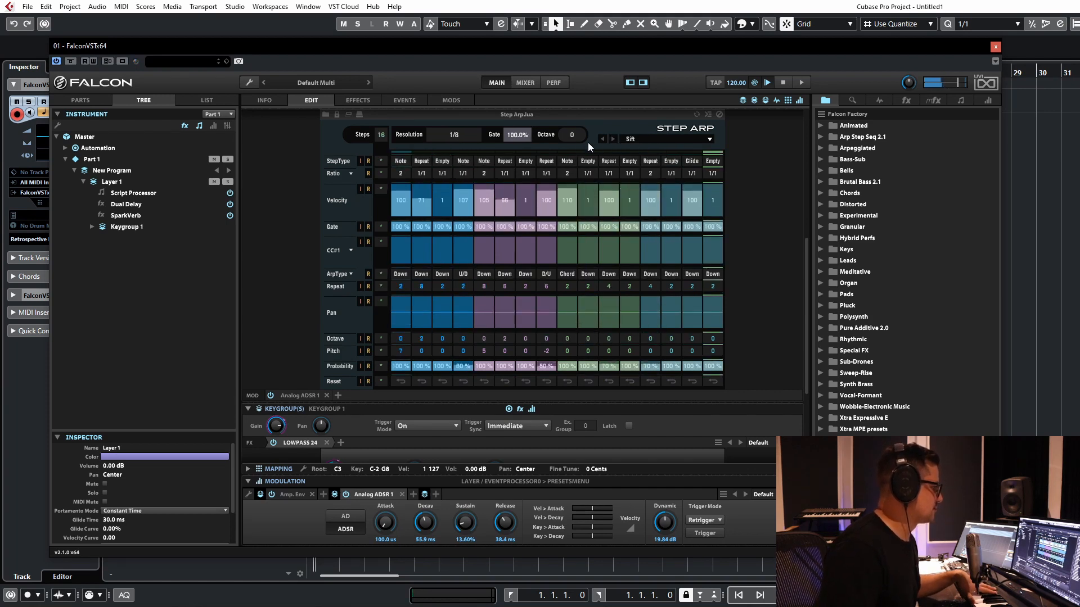
click(601, 139)
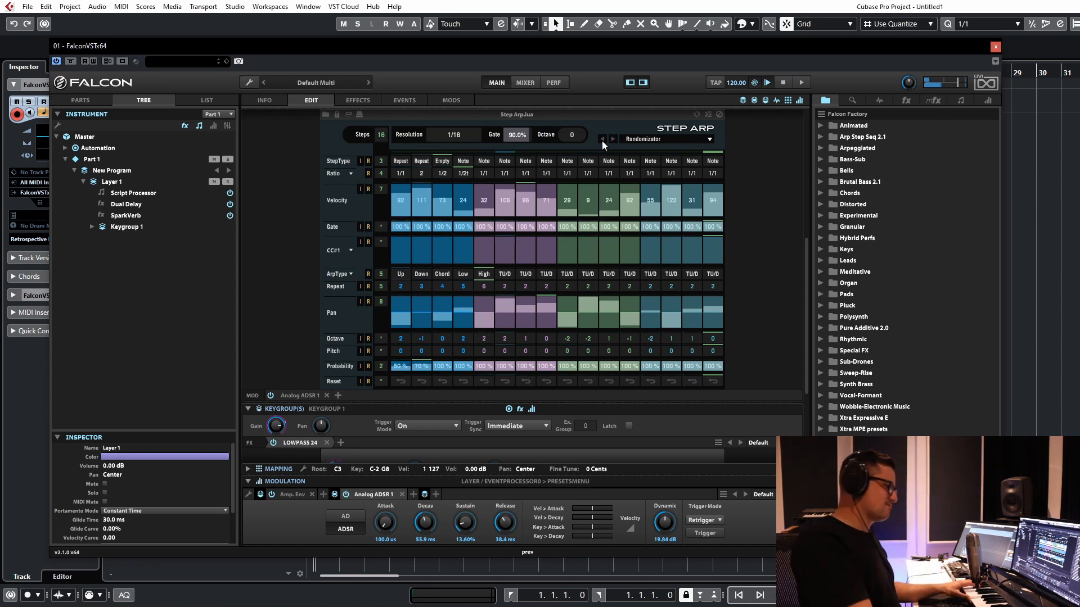
click(634, 138)
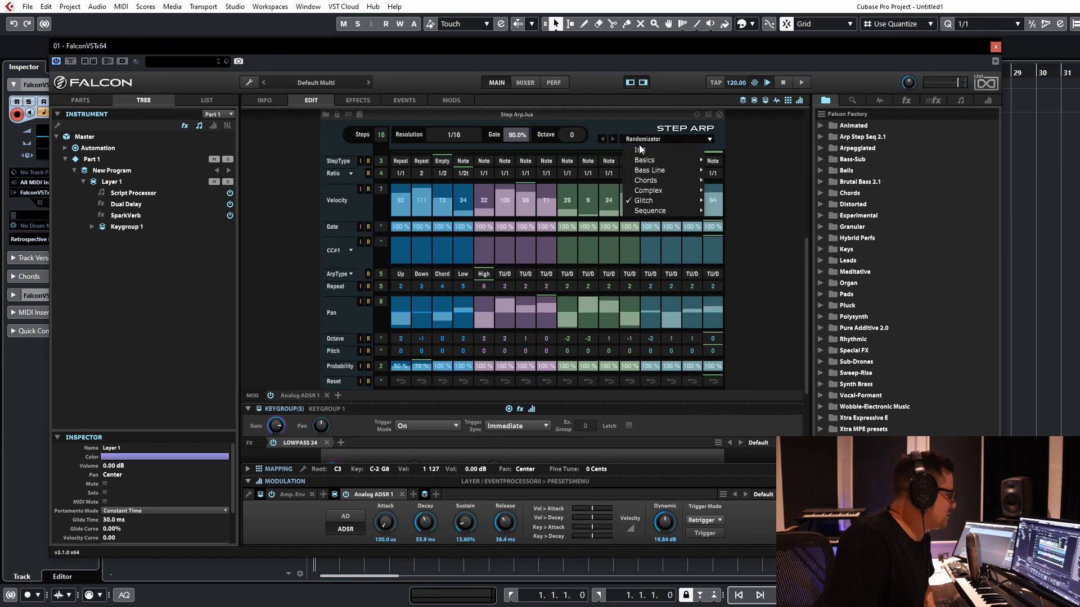
click(636, 154)
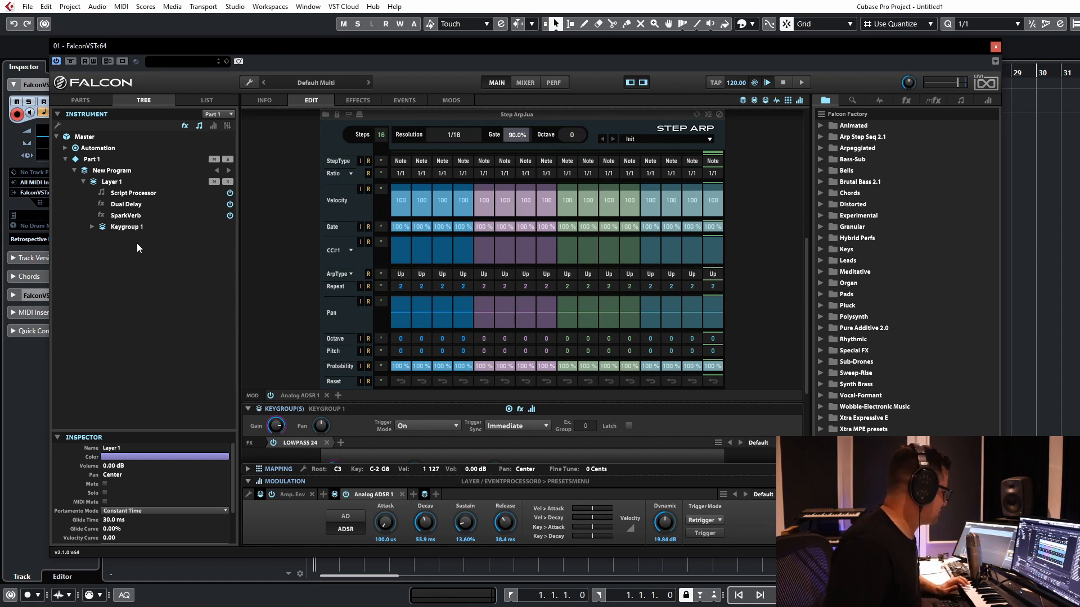
Step: Add a second layer to New Program in the instrument tree
click(122, 230)
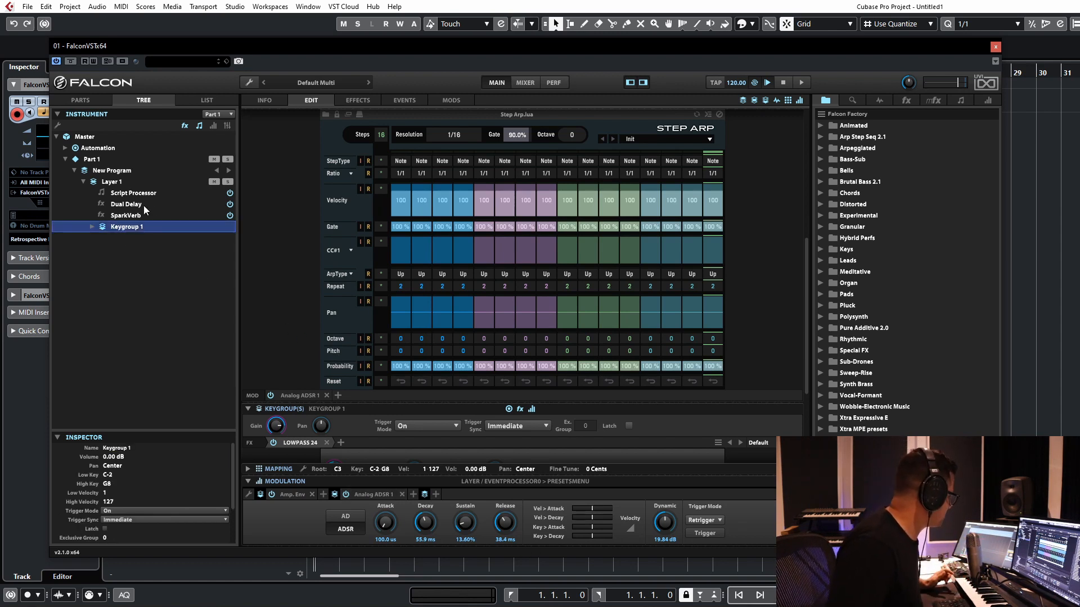
click(102, 168)
right_click(103, 167)
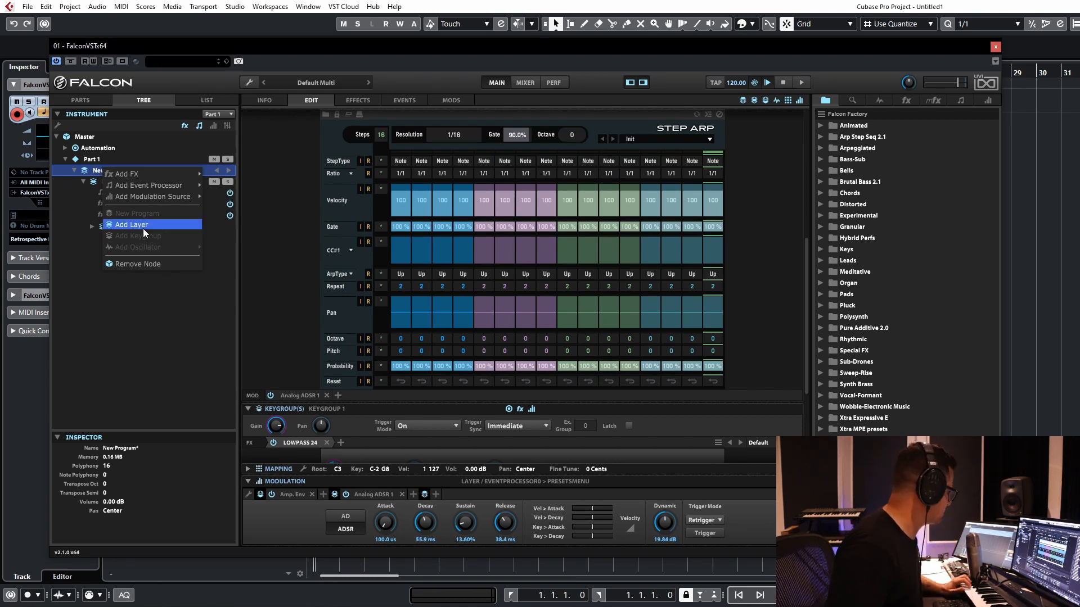
click(143, 227)
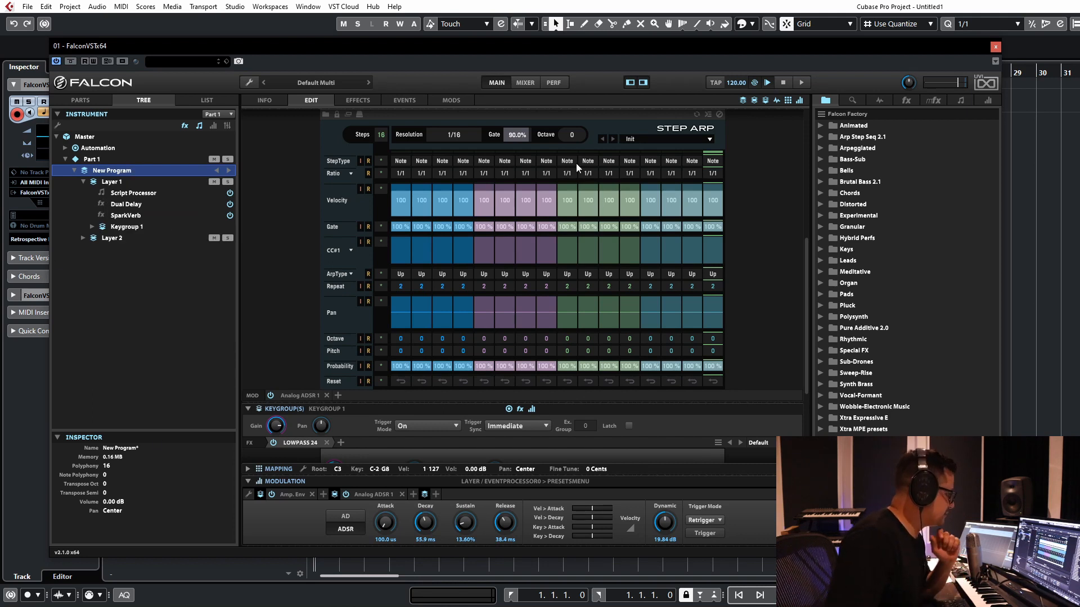
Step: Load the Step Arp preset Cold House from the Chords category
click(648, 141)
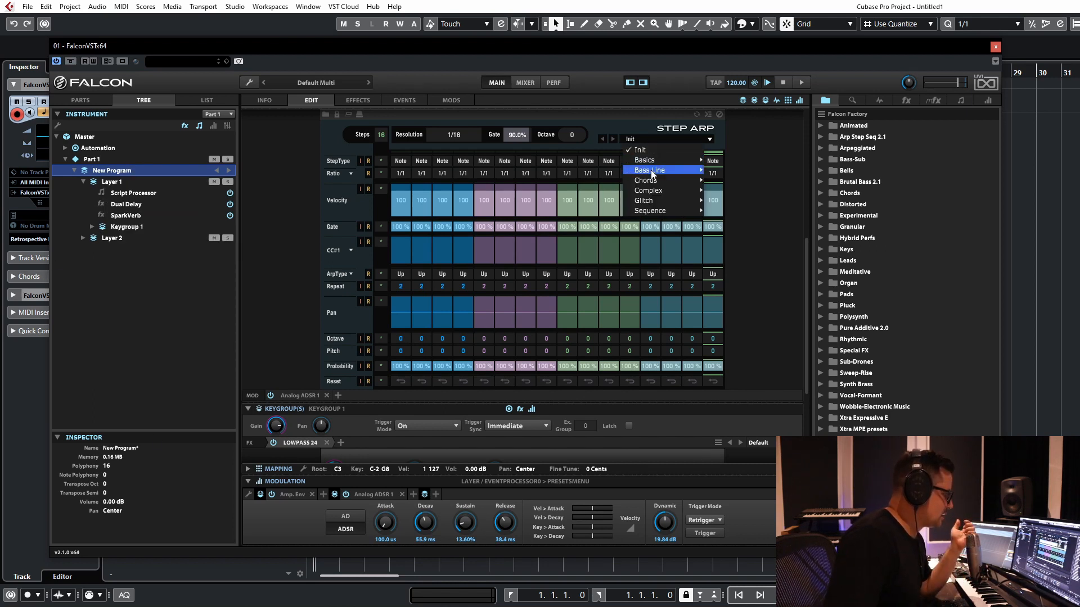
mouse_move(650, 186)
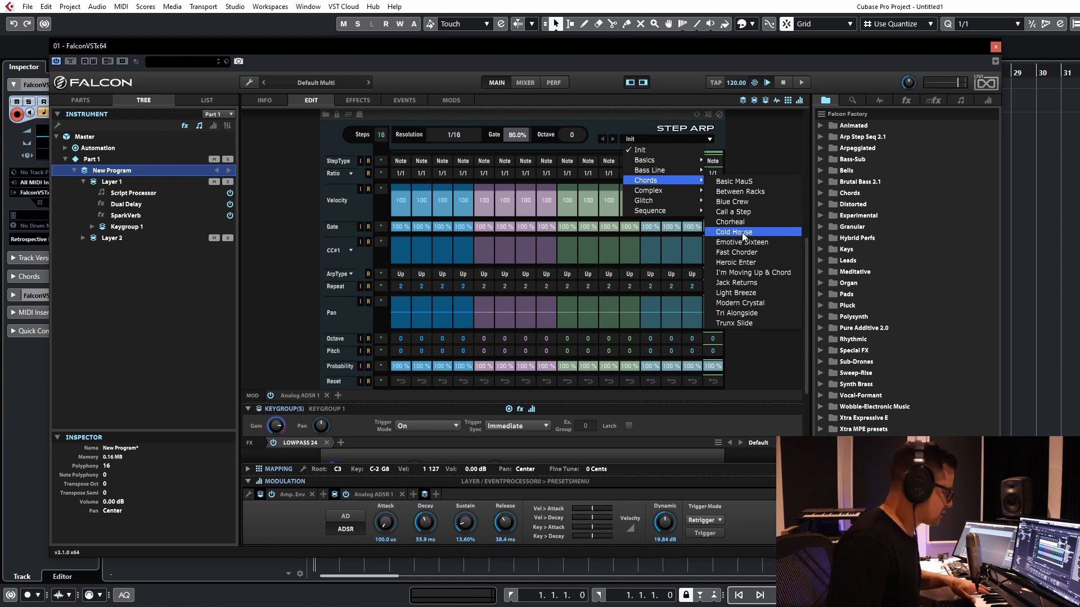
click(742, 231)
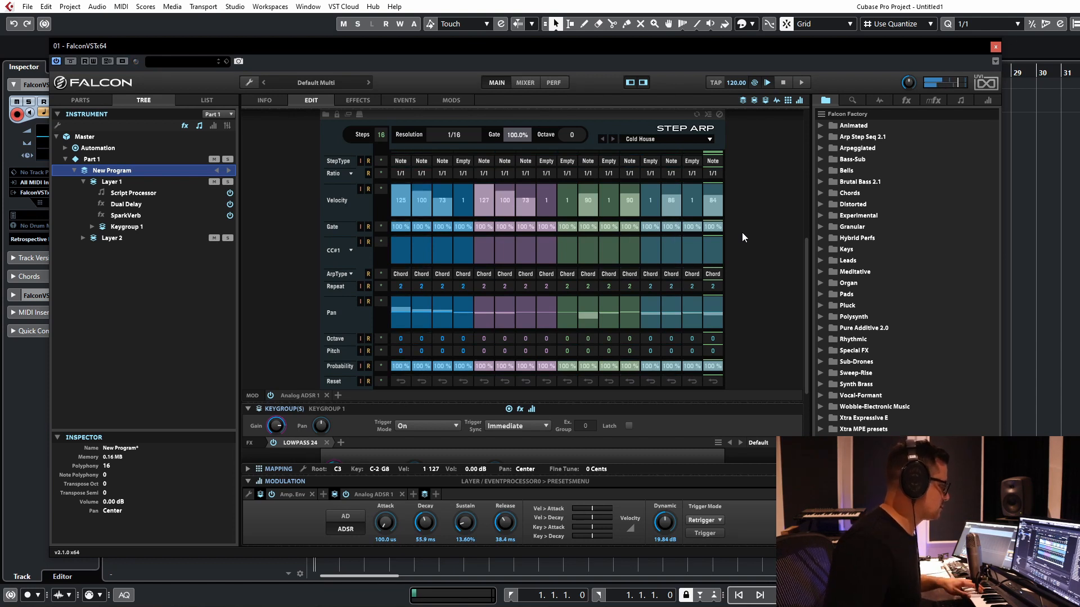
Step: Lower the gain of both layers of New Program together to -1.81 dB
scroll(765, 242, up, 5)
scroll(734, 315, down, 3)
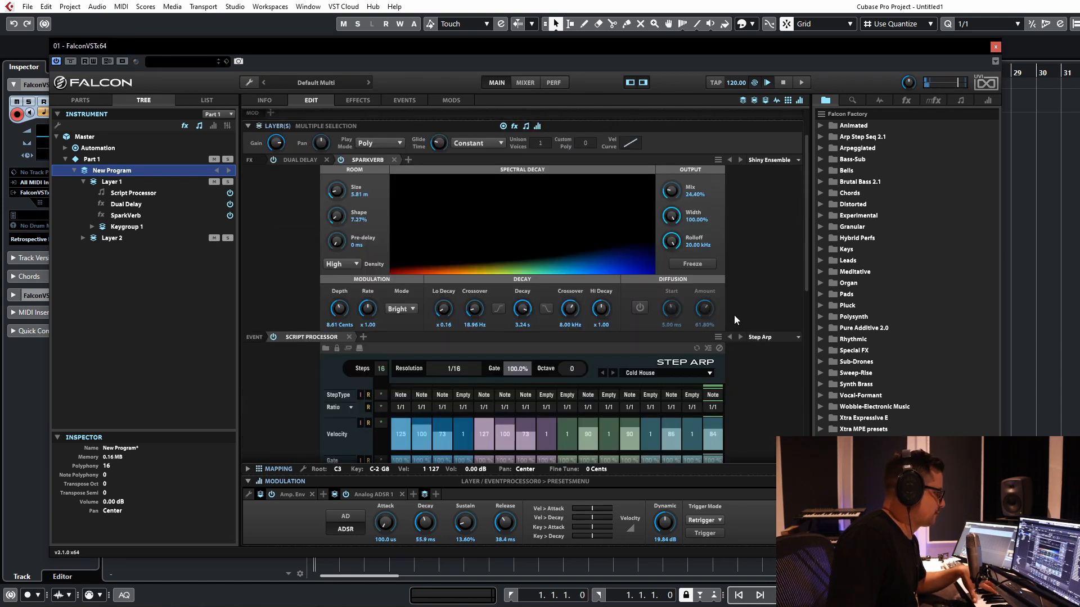
scroll(754, 282, up, 3)
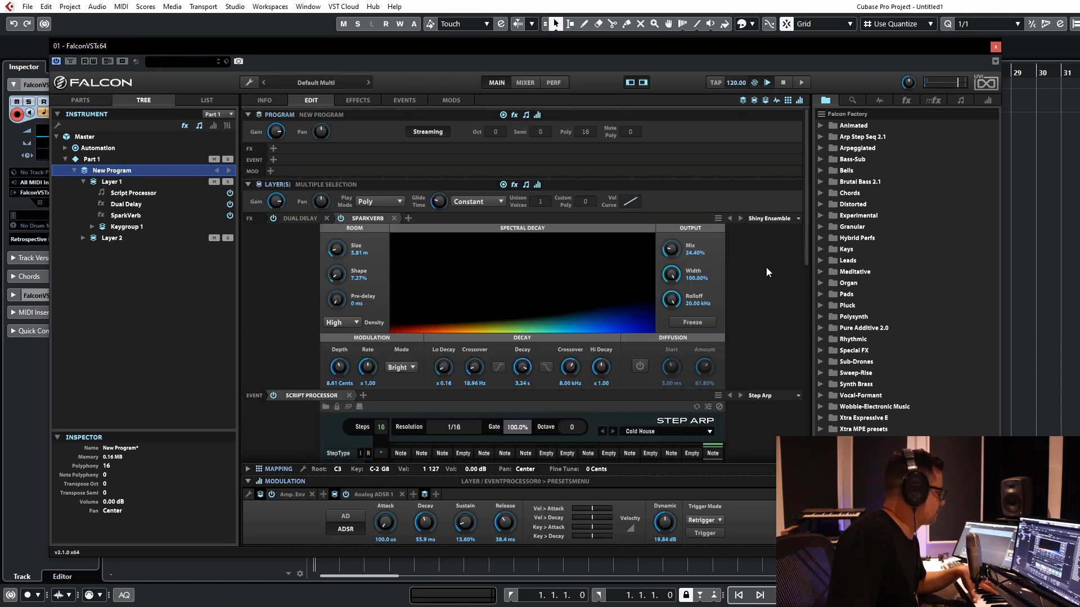
click(278, 210)
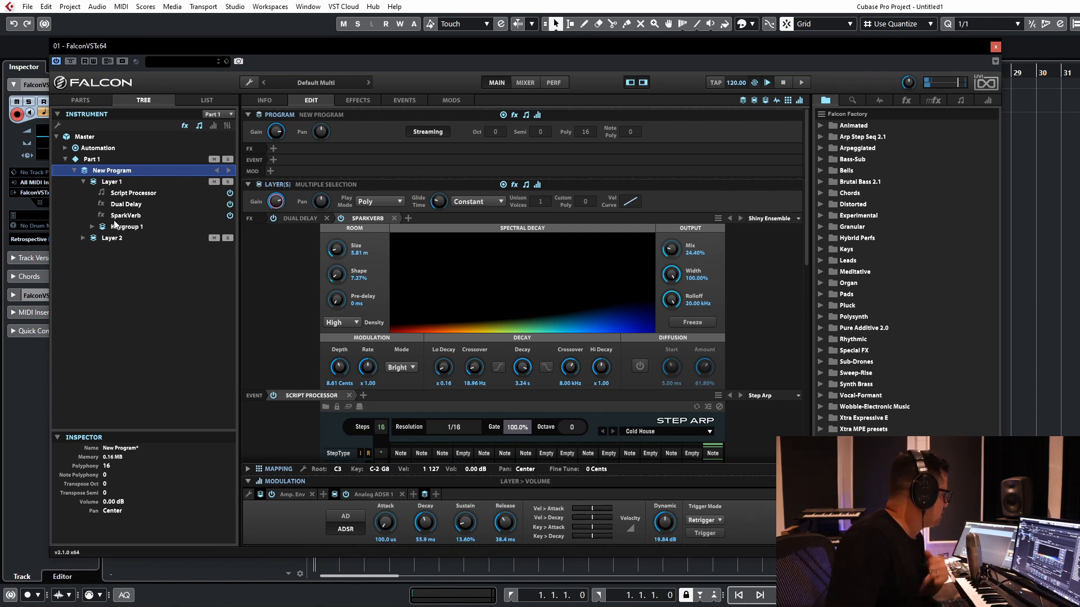
Step: Add a keygroup to Layer 2 and set its Analog oscillator waveform to Saw
click(83, 238)
right_click(111, 236)
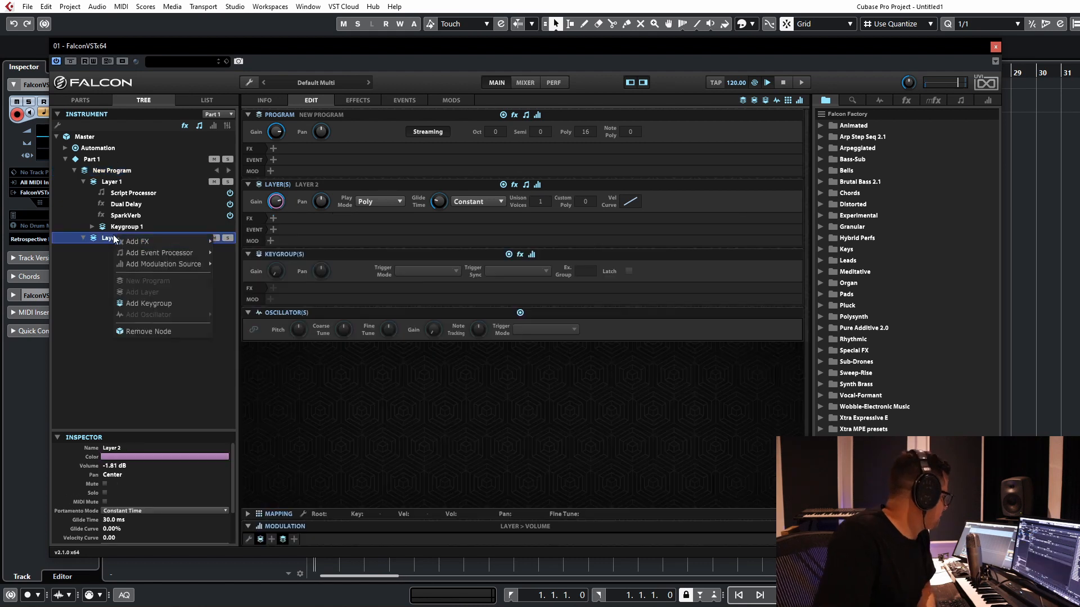
click(140, 302)
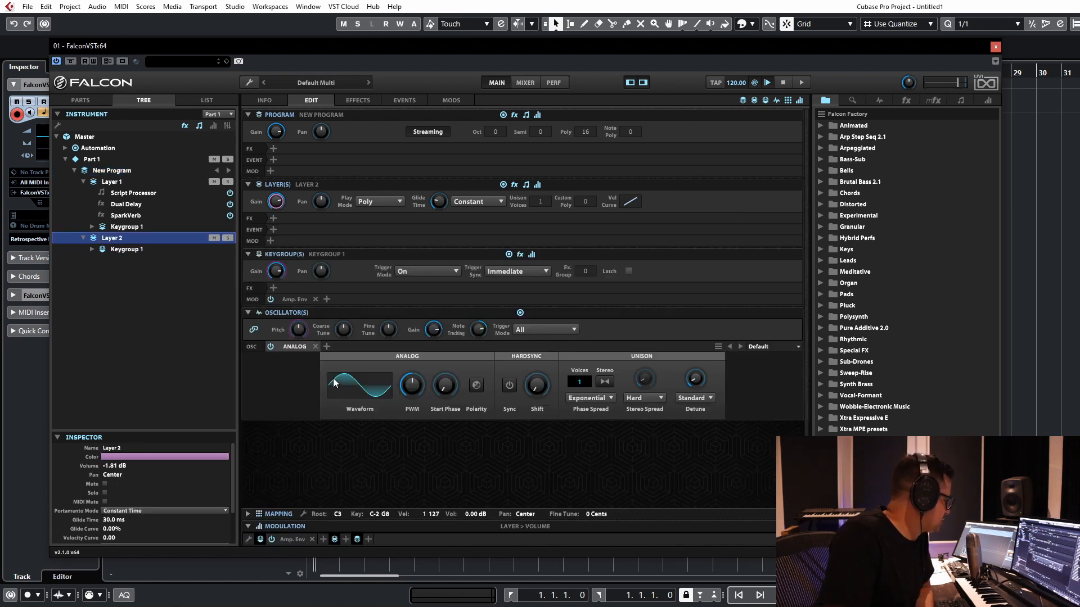
click(363, 392)
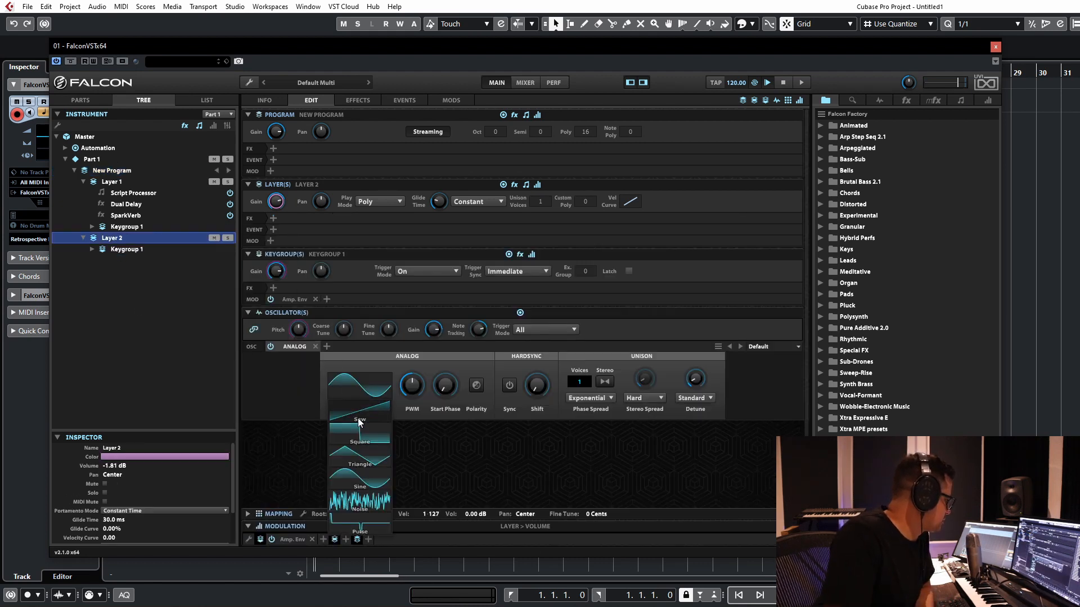
click(362, 421)
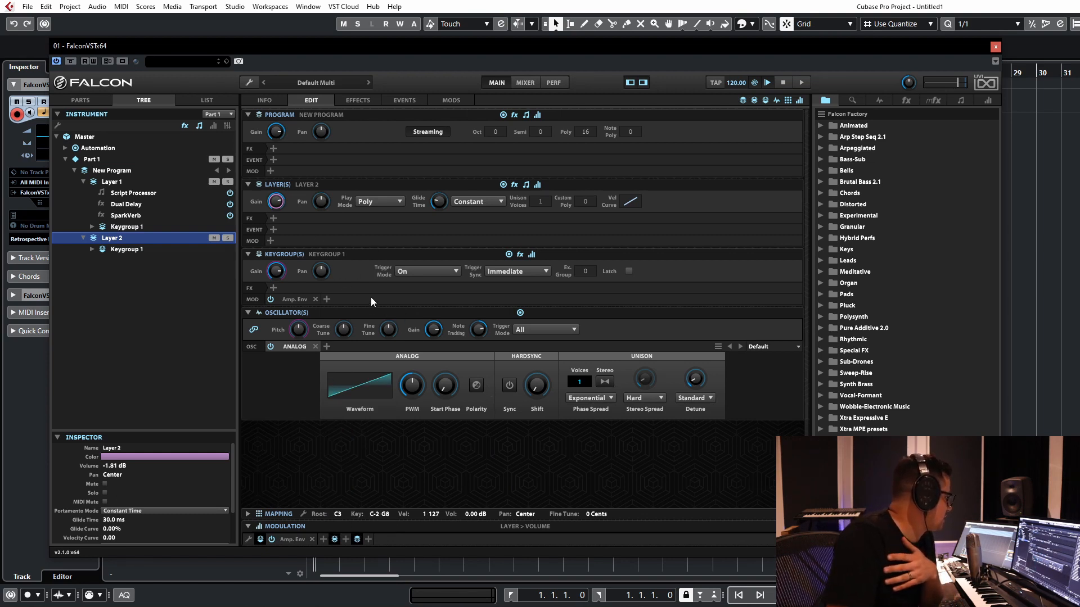
Step: Add the Step Arp sequencing script processor to Layer 2 as an event processor
click(274, 229)
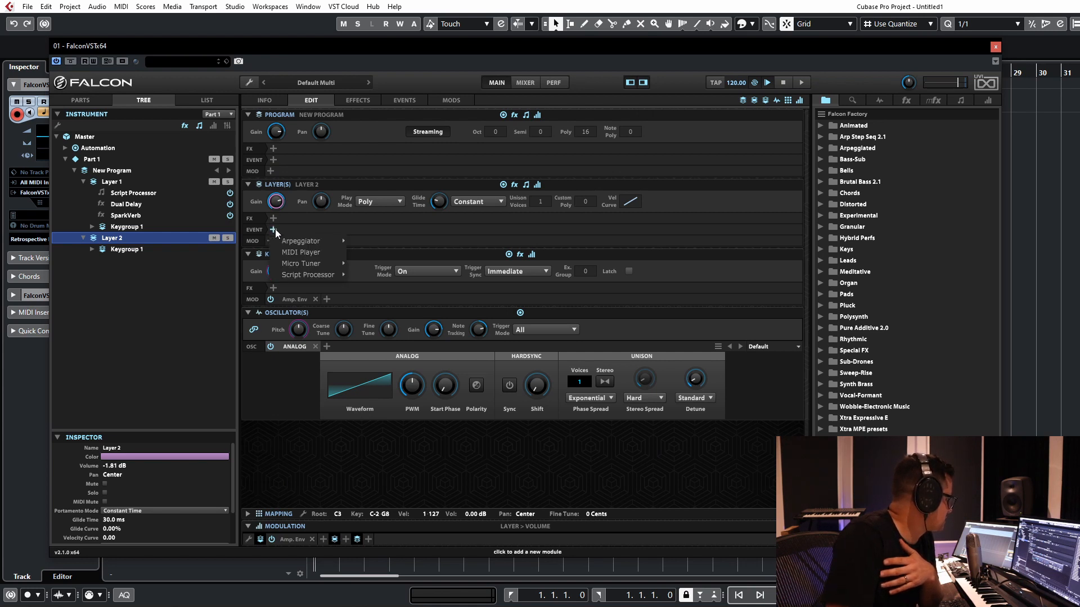
mouse_move(314, 274)
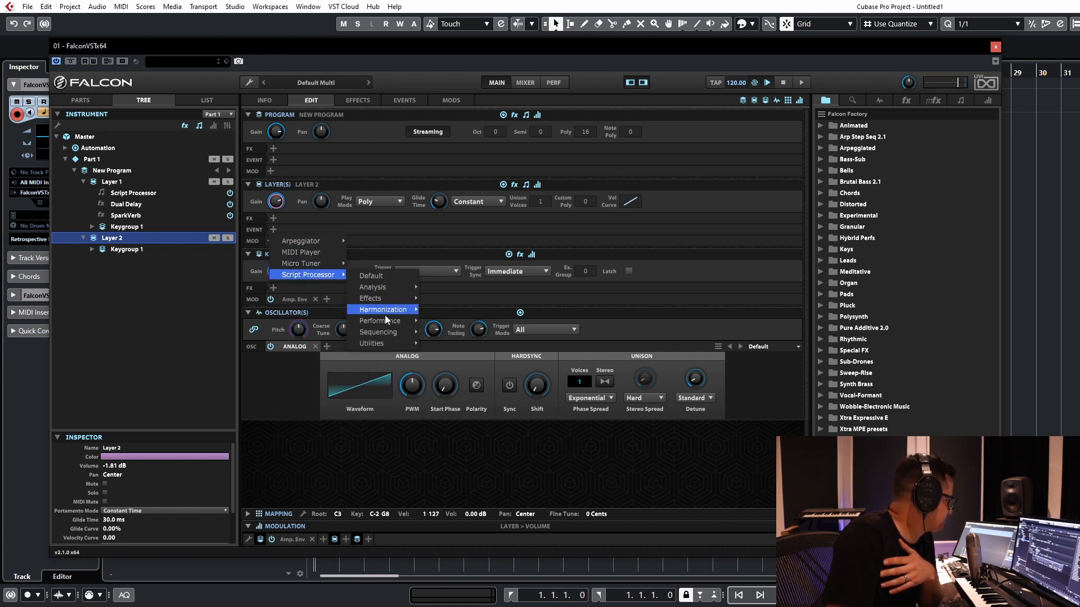
mouse_move(380, 331)
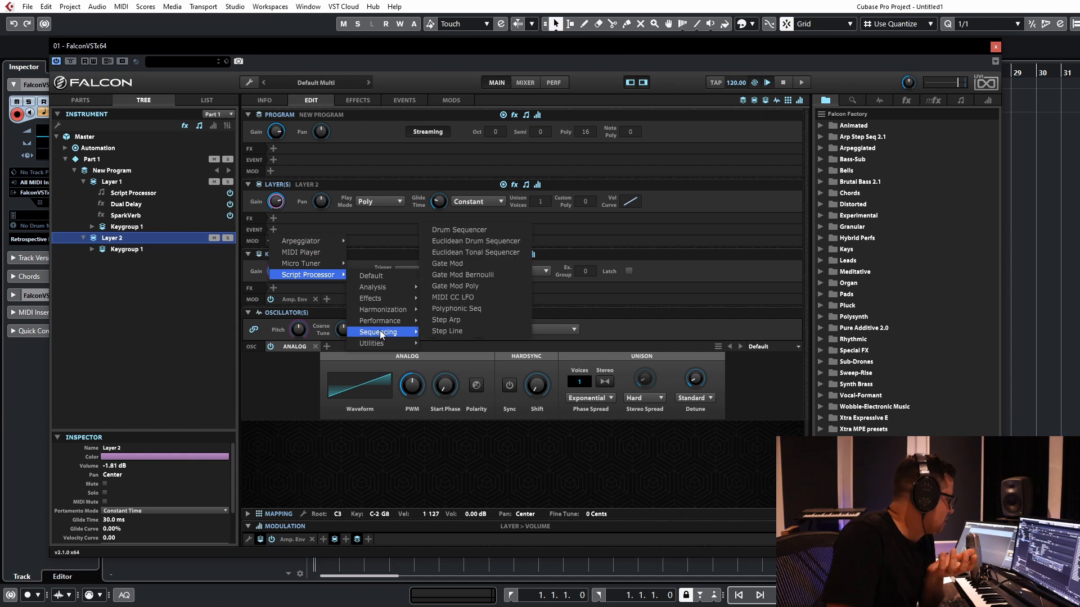
click(467, 318)
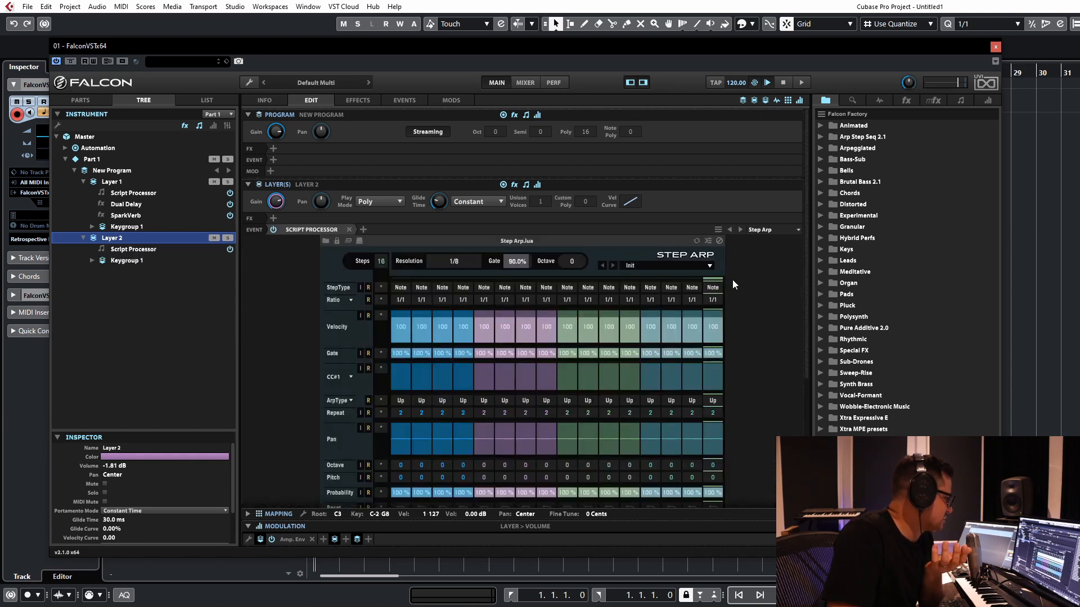
scroll(737, 277, down, 2)
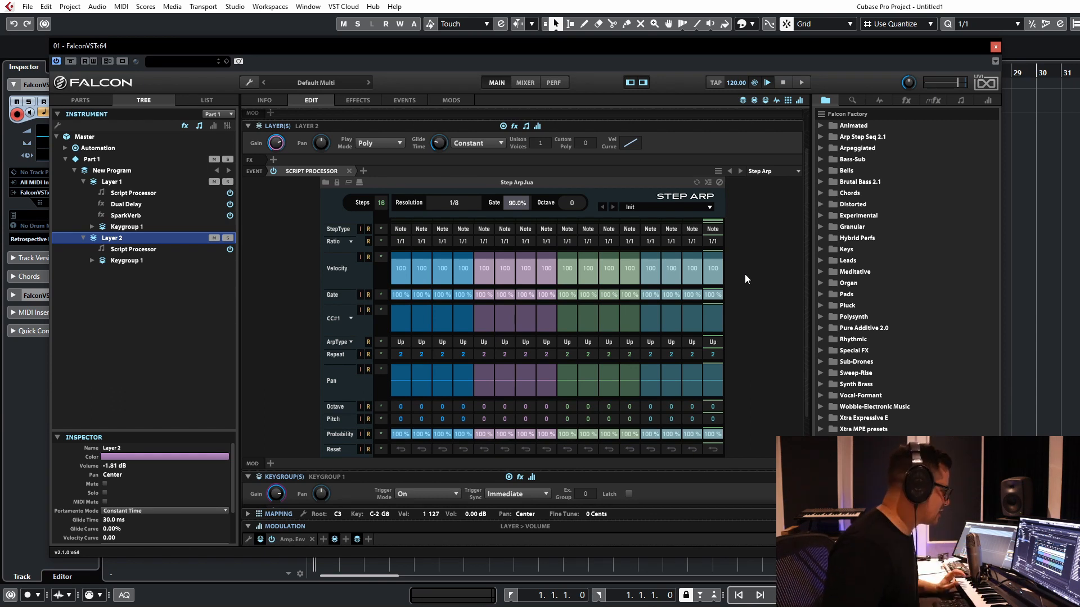
Step: Load the Step Arp preset Dreamer on Layer 2 and set the layer's gain to -6.85 dB
click(690, 206)
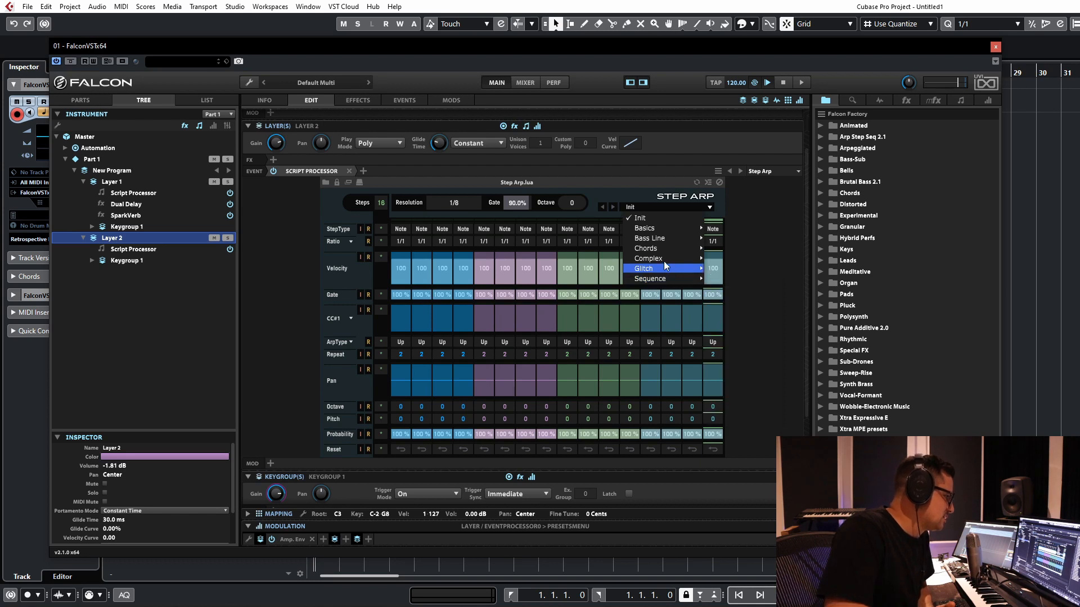
mouse_move(665, 265)
click(742, 272)
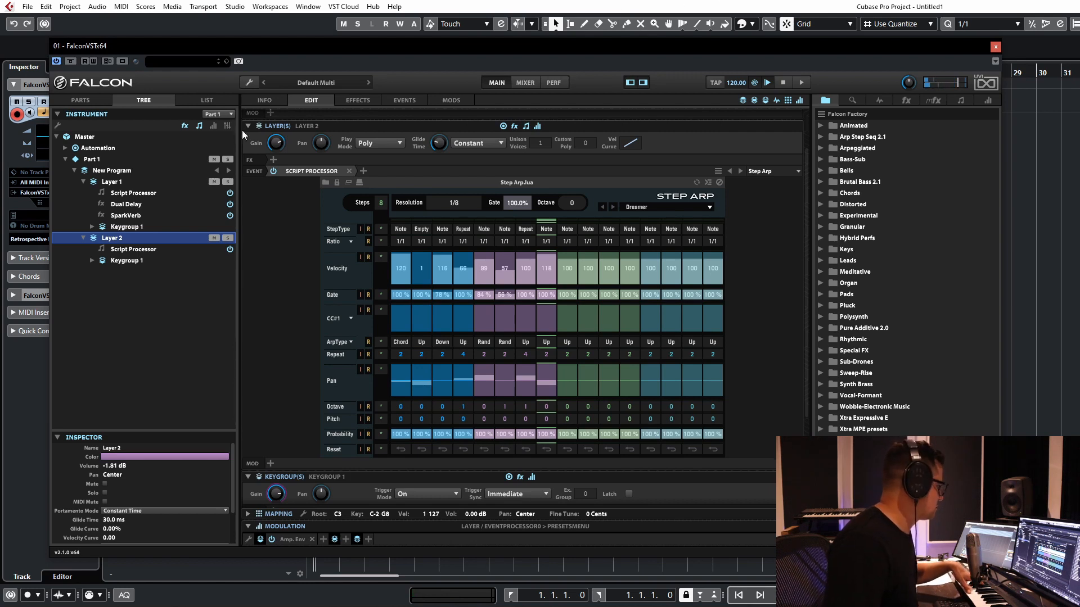
drag(275, 143, 278, 169)
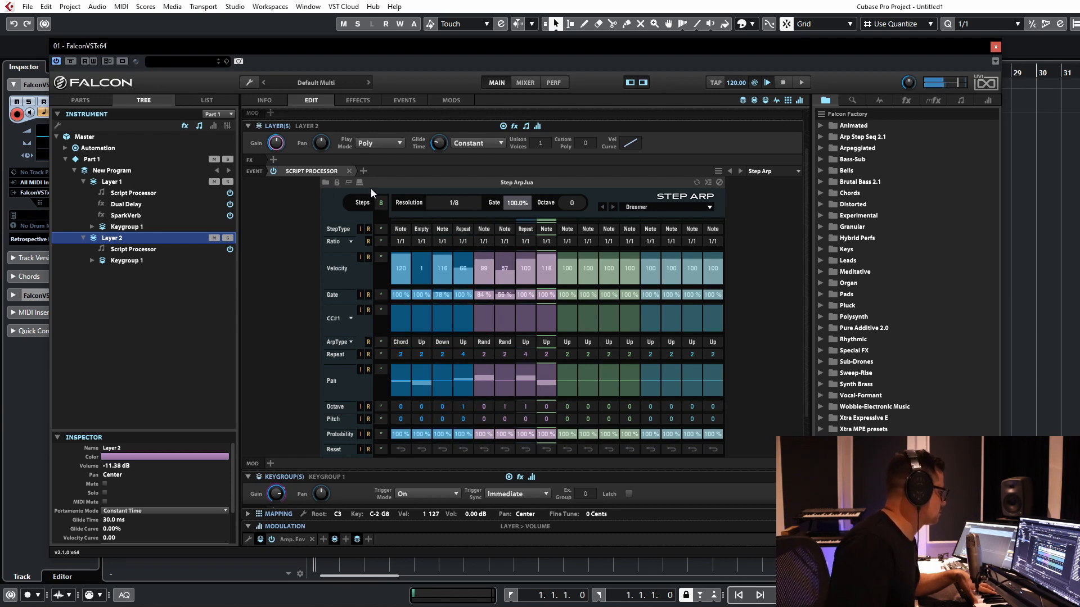
drag(276, 145, 280, 133)
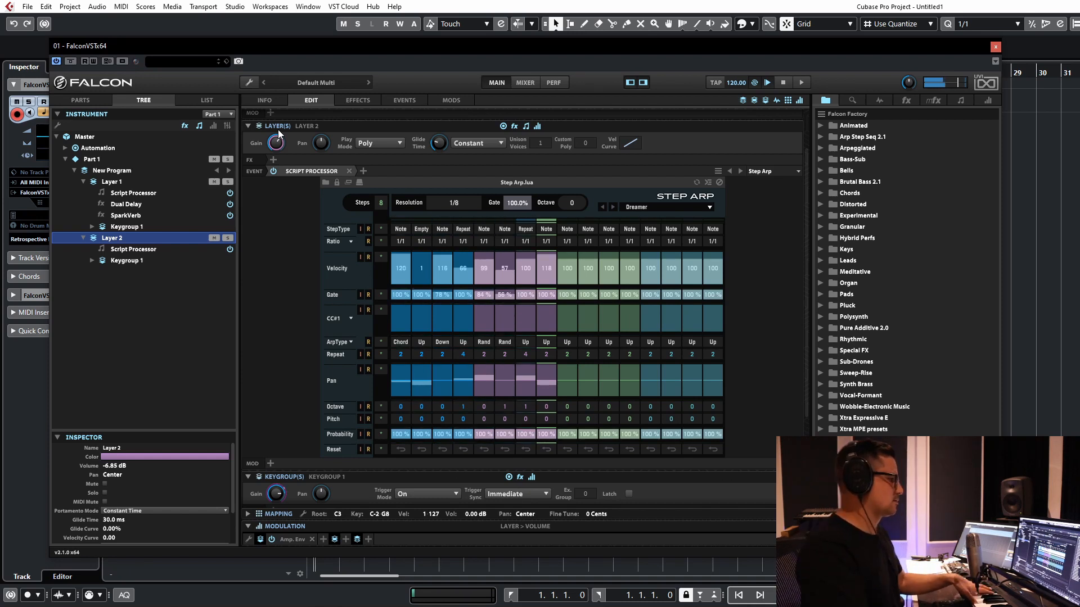
Step: Try randomizing the Velocity, Pan, Probability and Octave rows of Layer 2's Step Arp, and switch it to the preset Dyiano
click(368, 258)
click(368, 370)
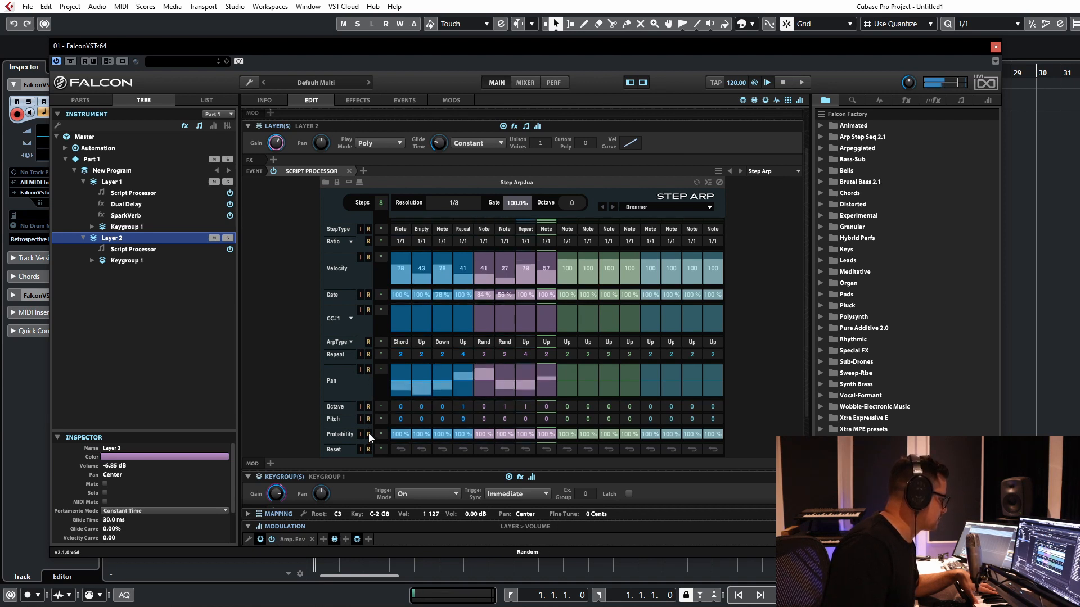
click(368, 434)
click(369, 407)
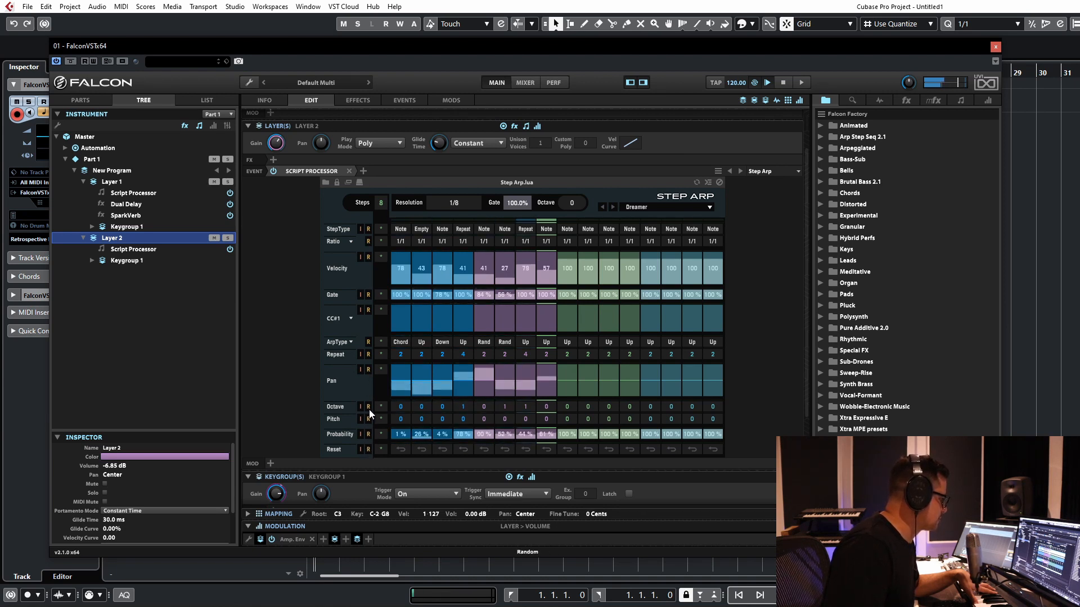
click(612, 207)
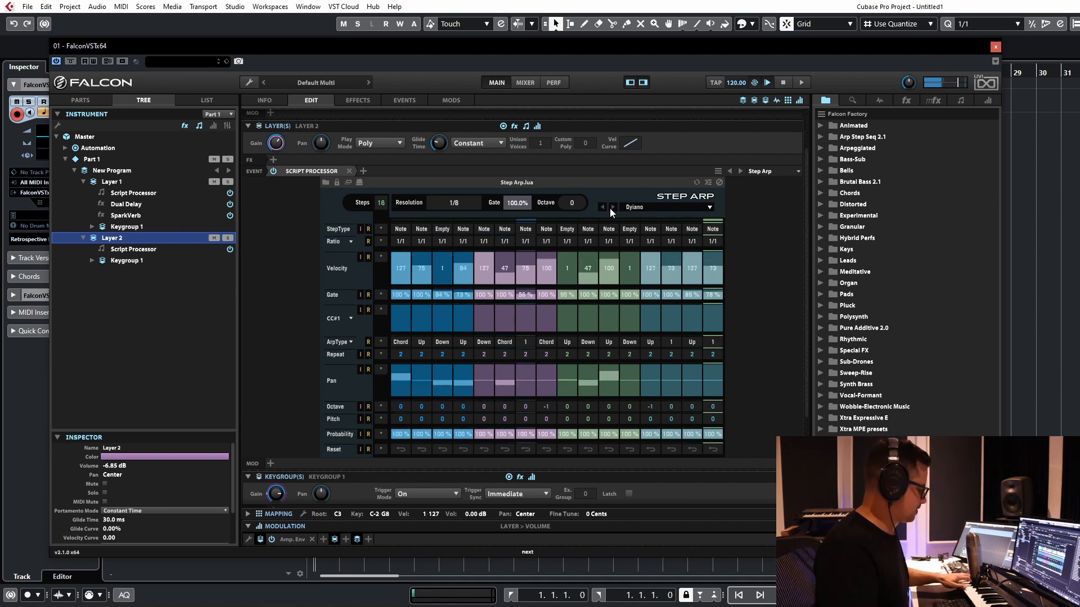
Step: Adjust the oscillator gain in Layer 1's keygroup and set its Lowpass 24 cutoff to 130.9 Hz
click(125, 226)
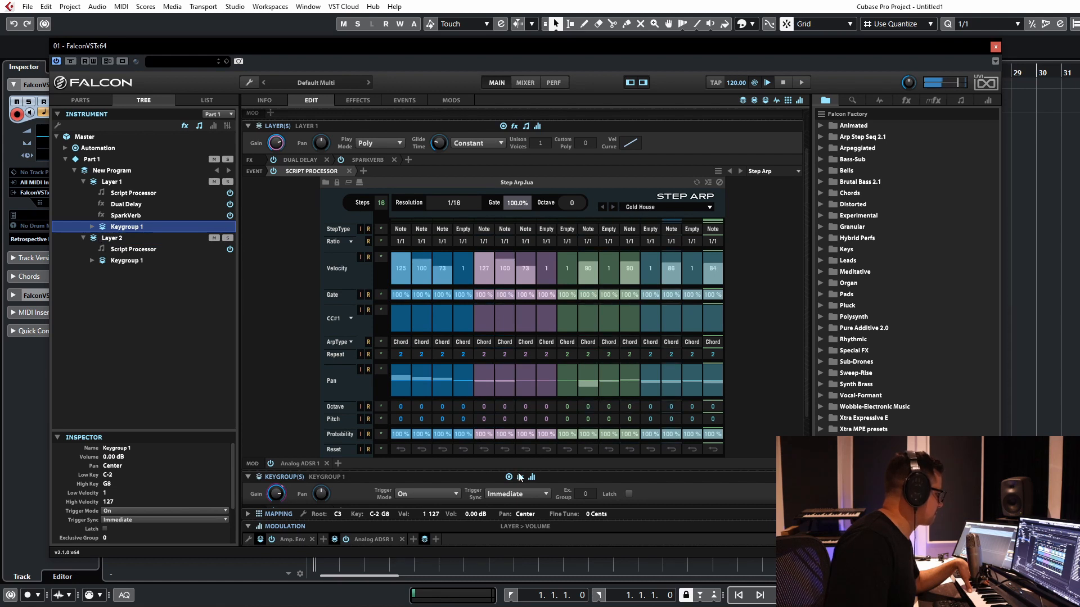
scroll(299, 335, down, 3)
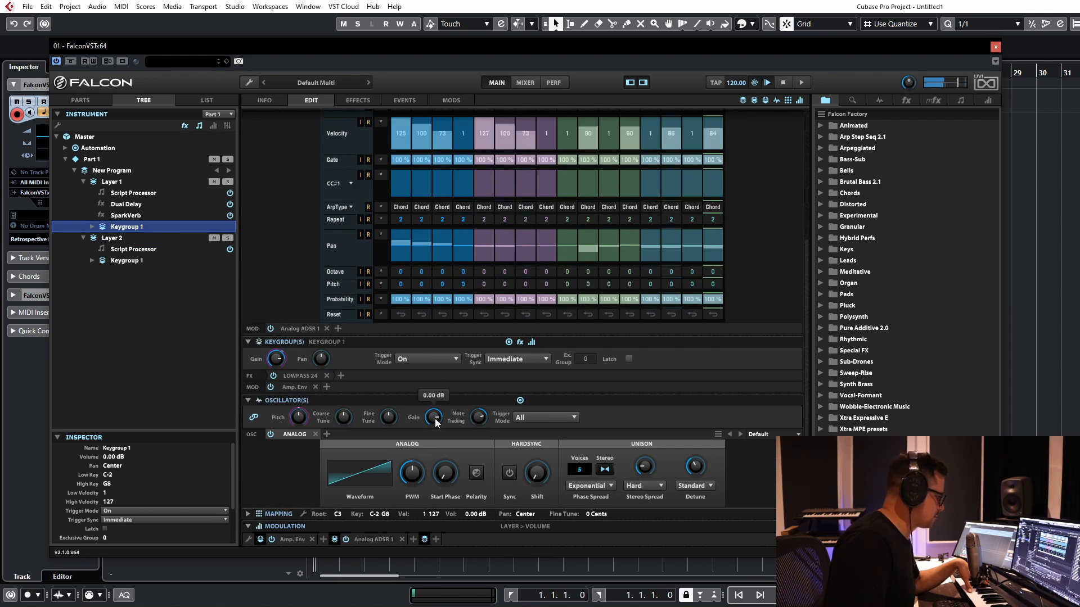
drag(438, 432, 438, 418)
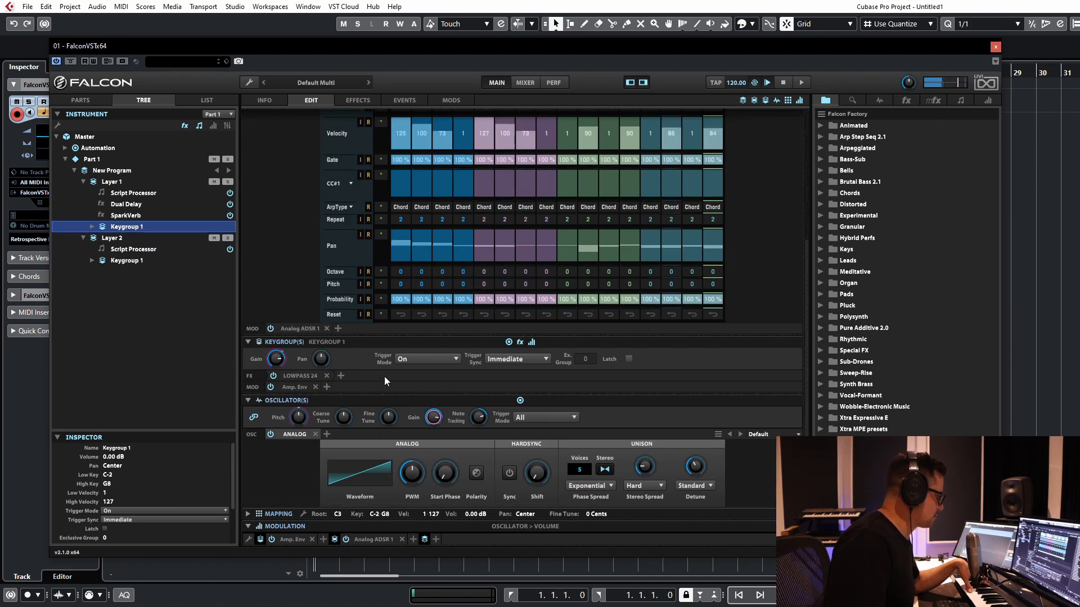
click(299, 375)
click(334, 405)
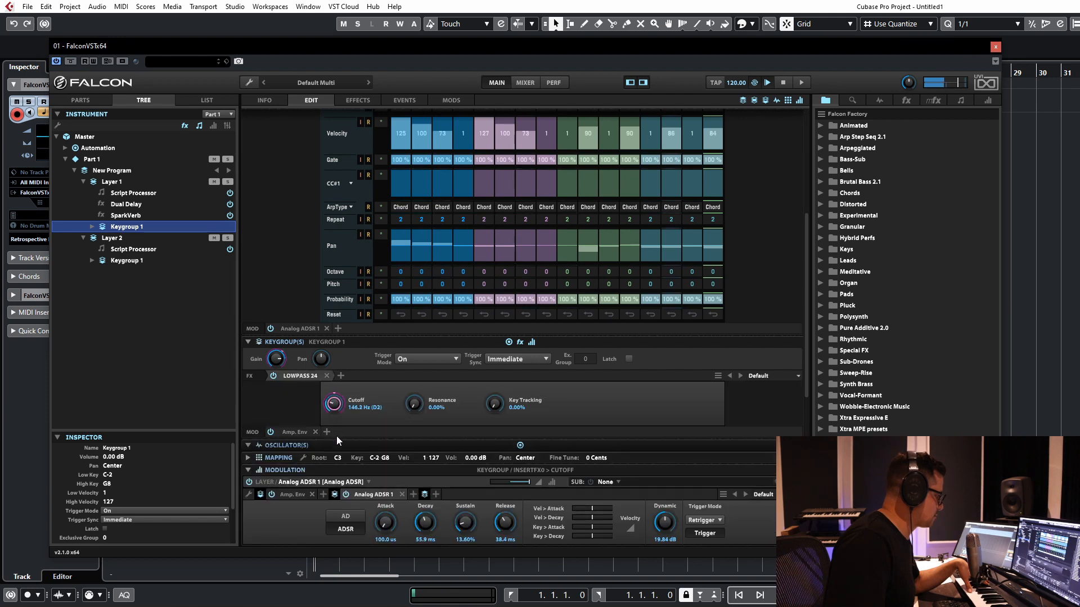
drag(336, 410, 335, 407)
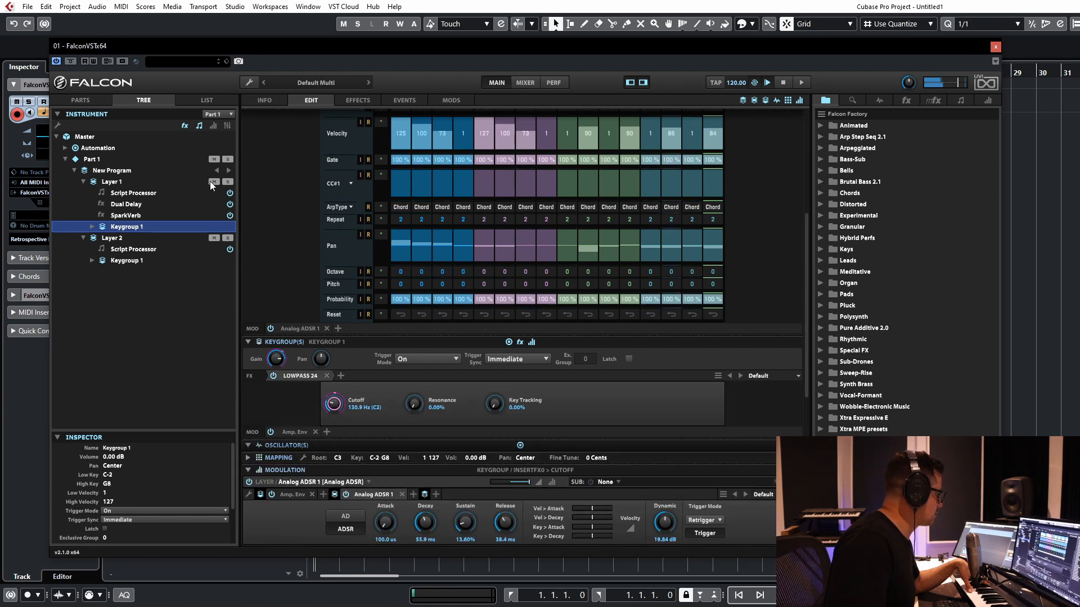
Step: Open the Amp. Env of Layer 2's keygroup
click(127, 261)
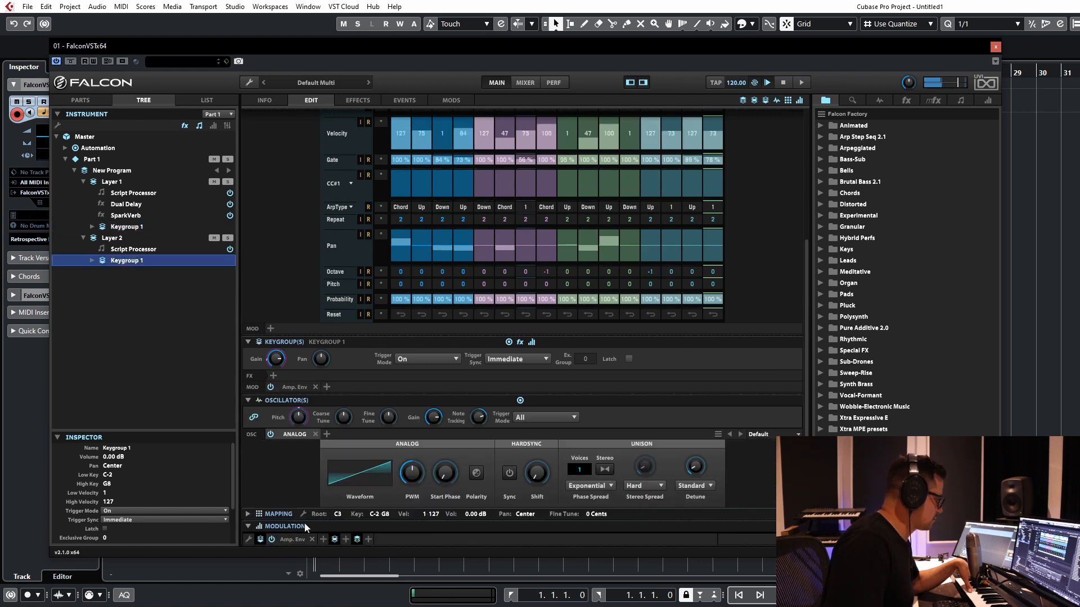
click(286, 541)
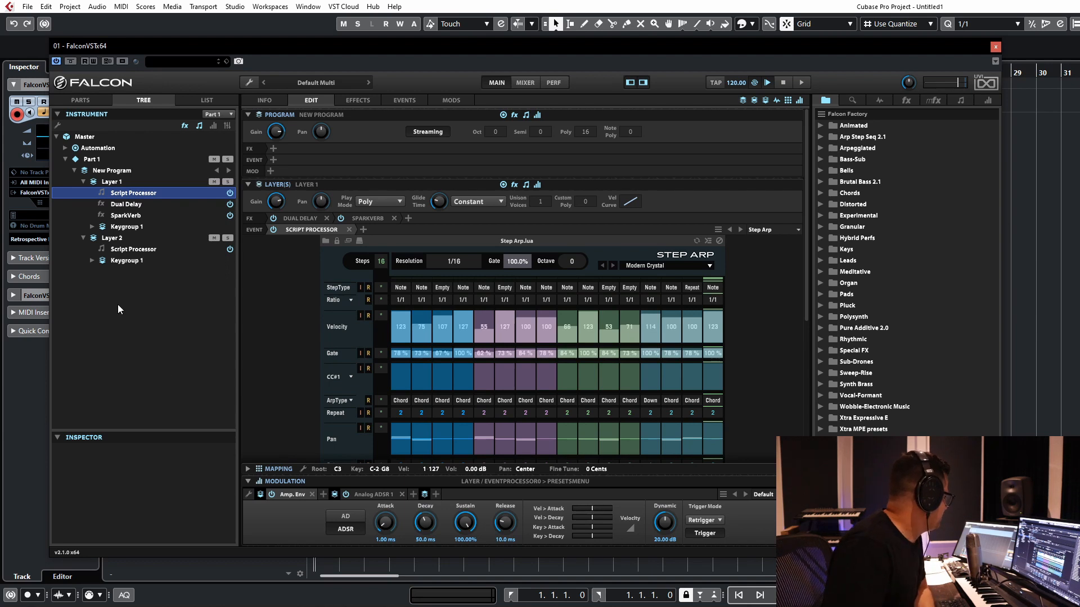
Step: Remove Layer 2 from New Program and select Layer 1
right_click(115, 238)
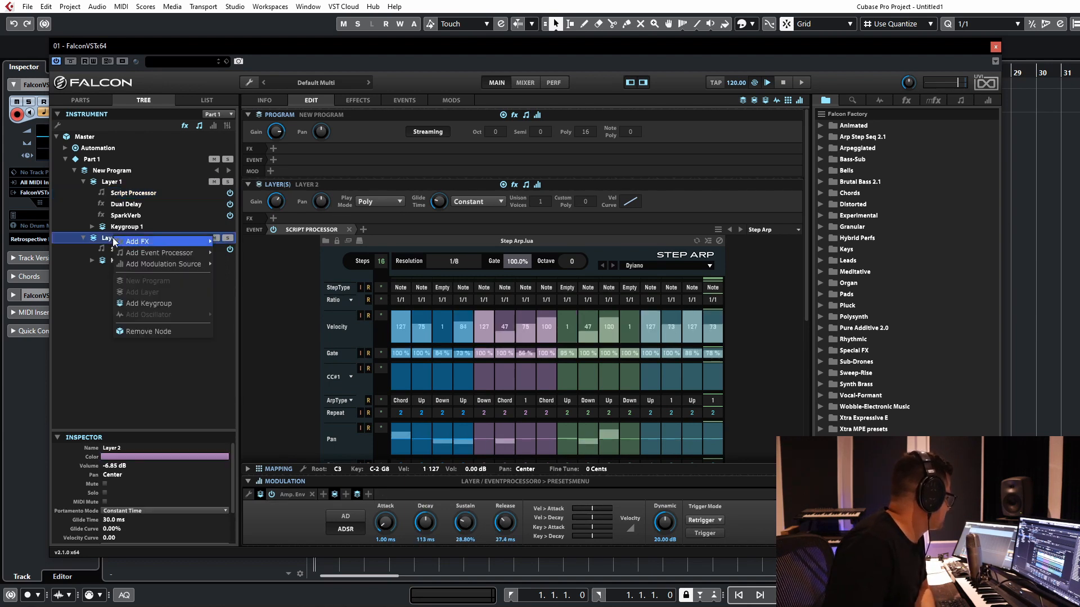
click(157, 332)
click(111, 182)
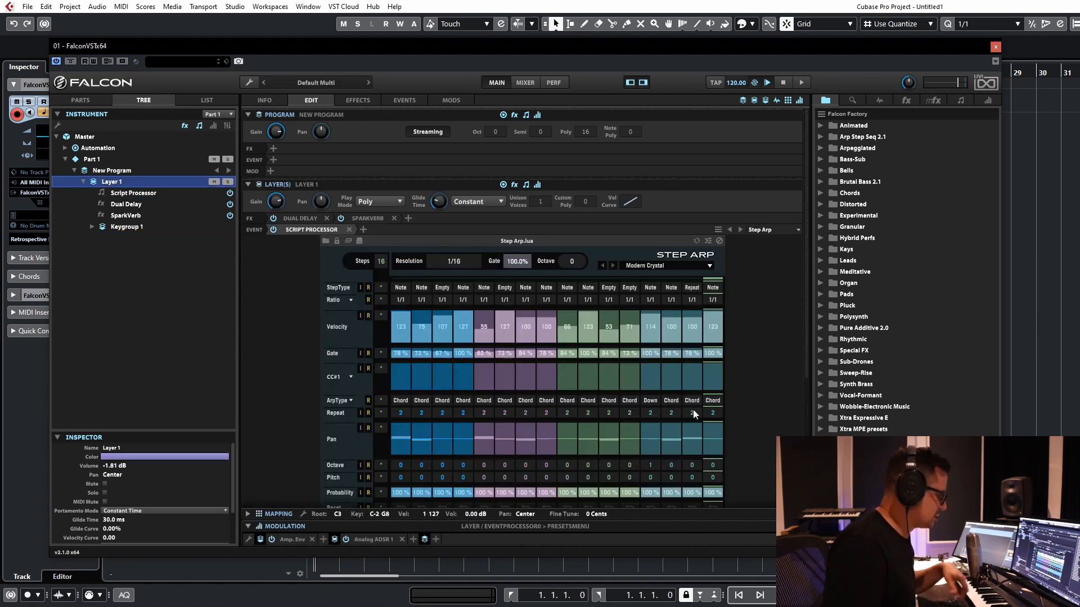
Step: Replace Layer 1's script processor with Polyphonic Seq and load its preset Up N Down
scroll(693, 410, down, 4)
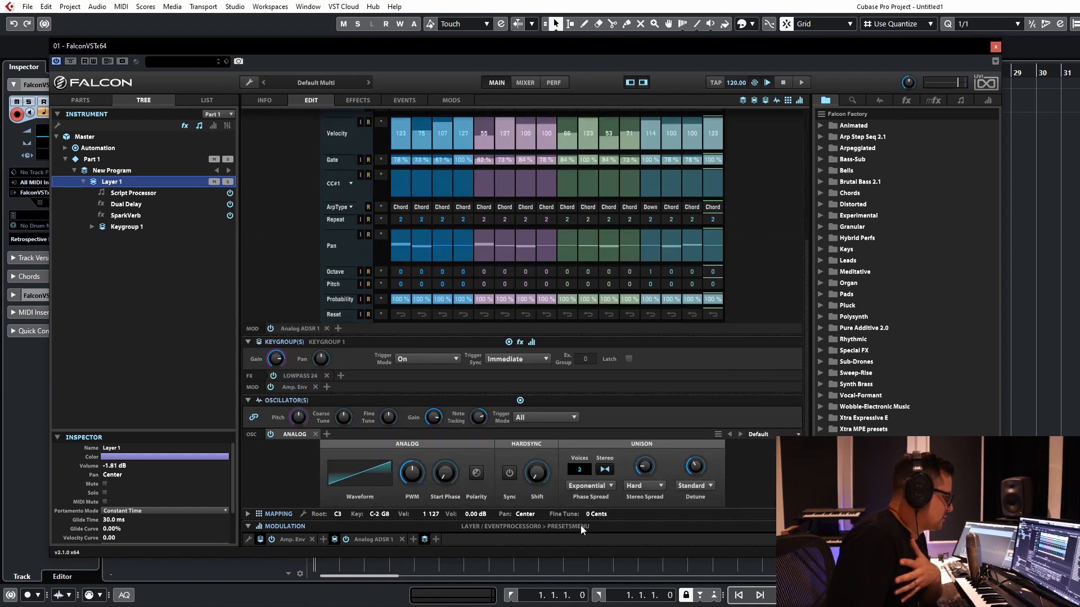
scroll(794, 315, up, 4)
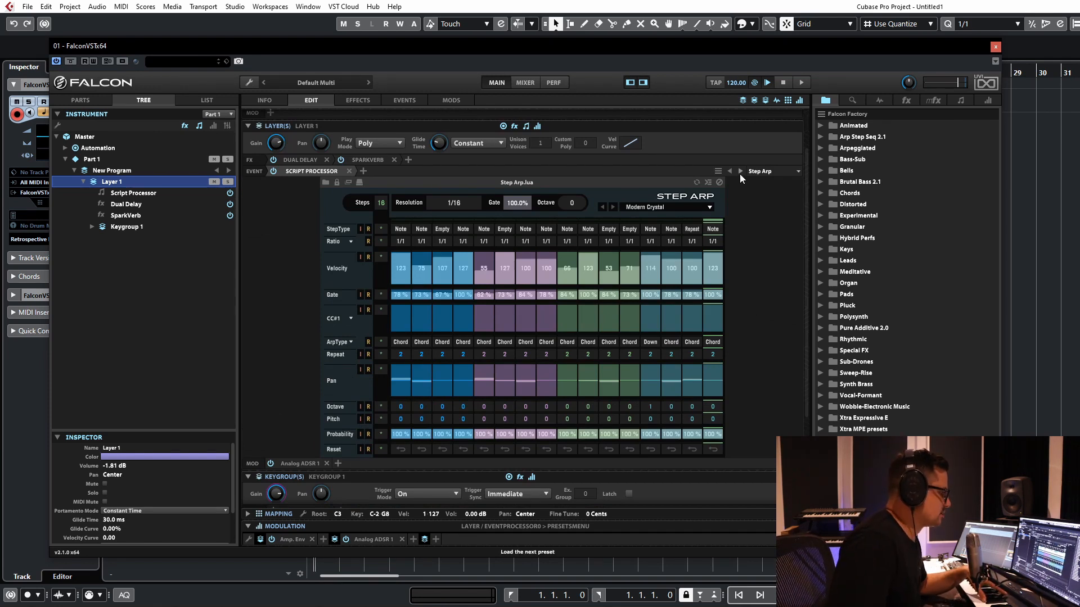
click(759, 171)
click(693, 170)
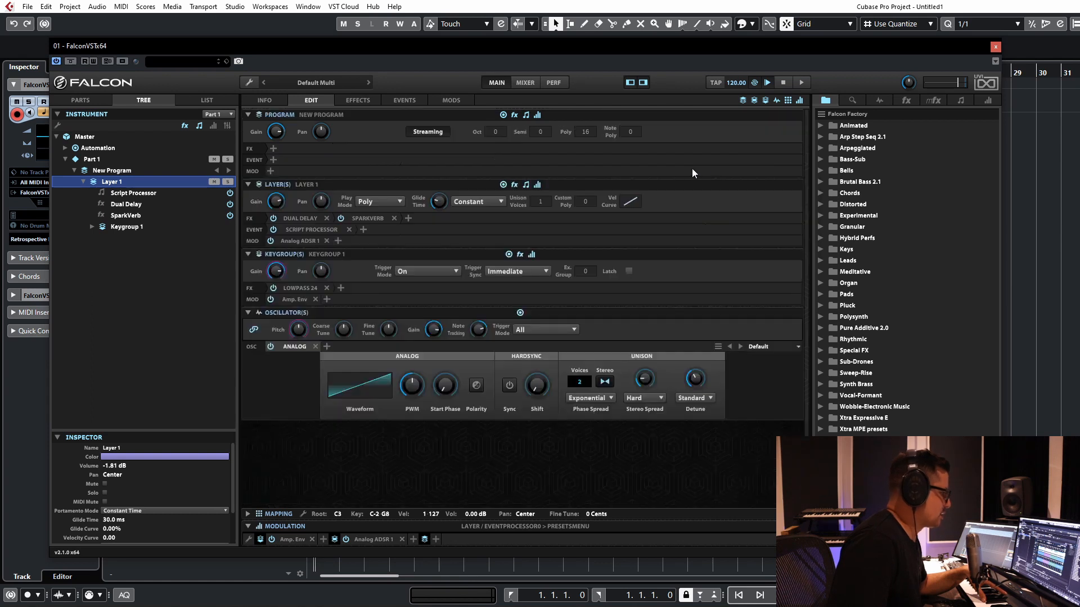
click(301, 230)
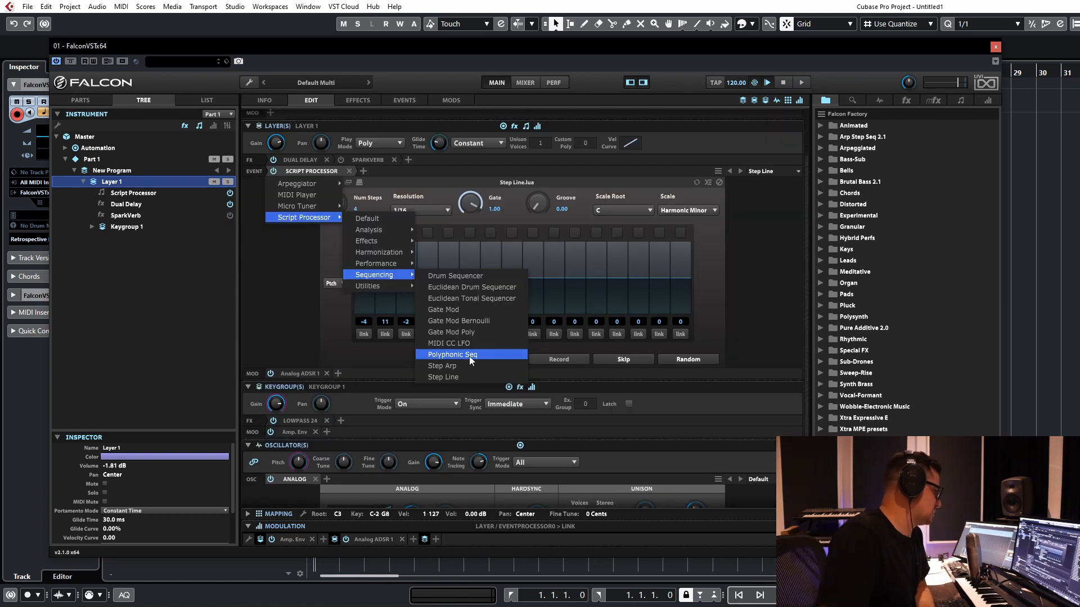
click(469, 355)
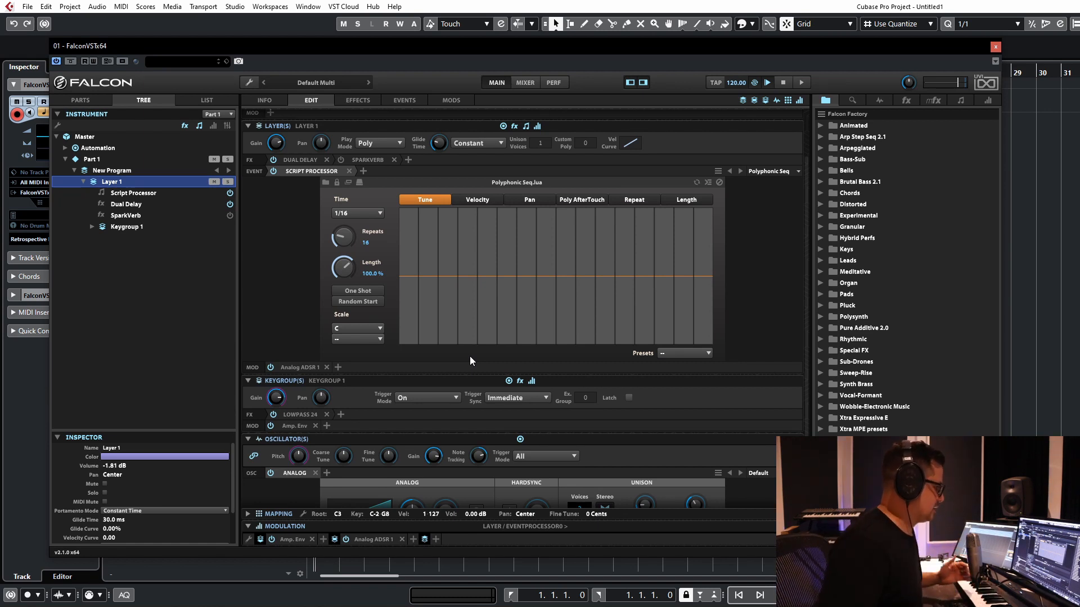
click(684, 354)
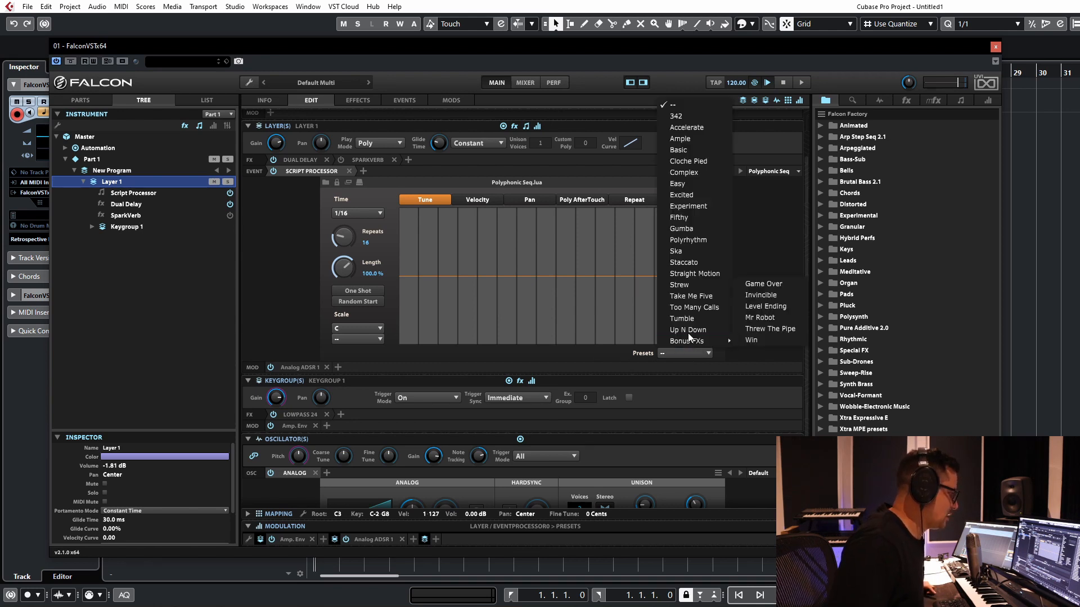
click(676, 329)
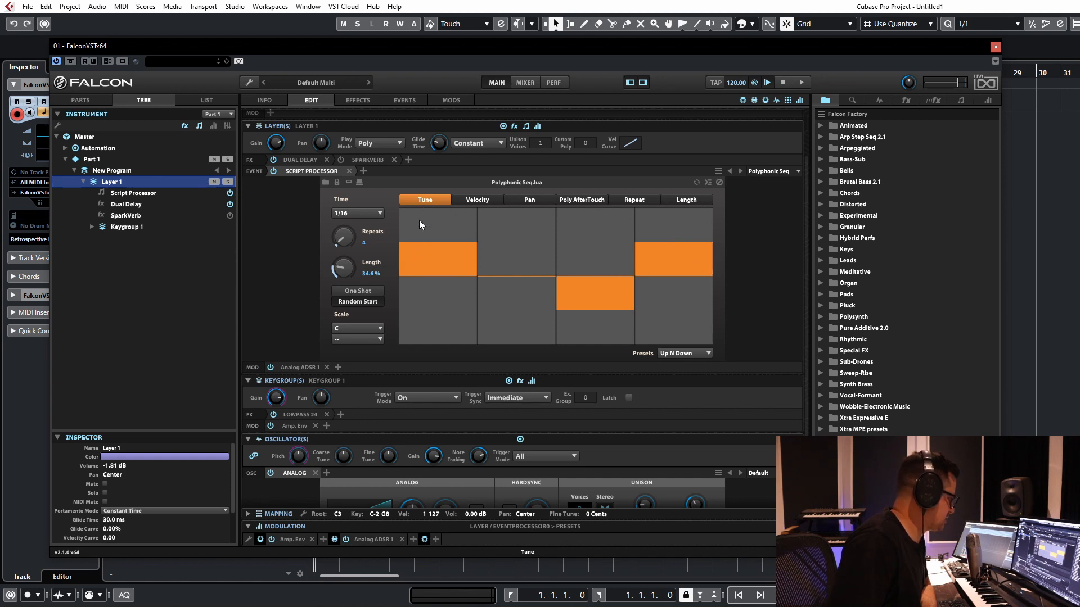
Step: View the Polyphonic Seq's Pan pattern, and set the third step's repeat count to 2 in the Repeat pattern
mouse_move(426, 245)
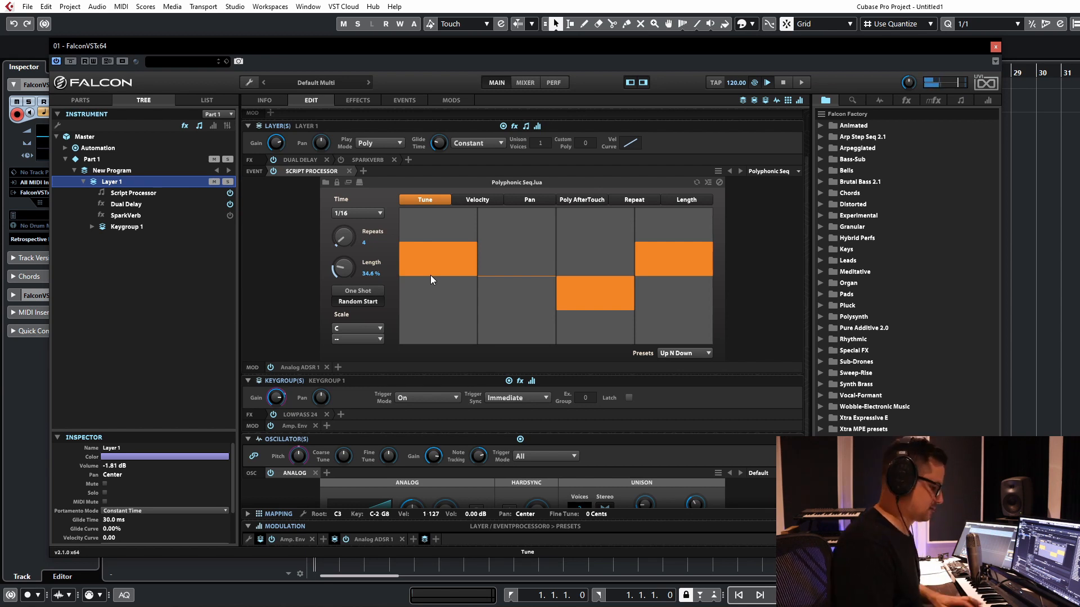
click(531, 199)
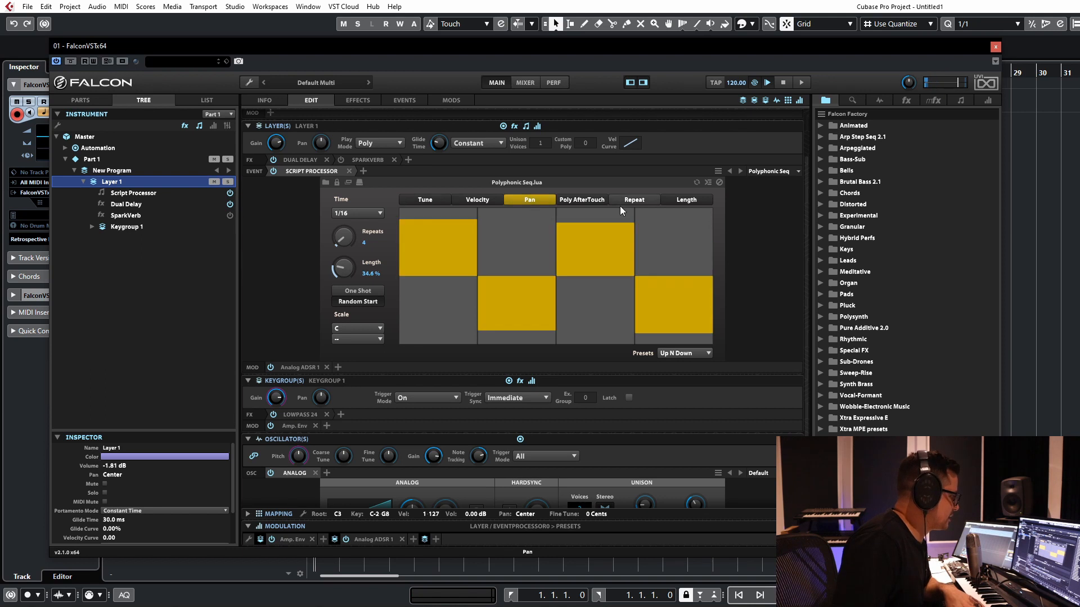
click(631, 199)
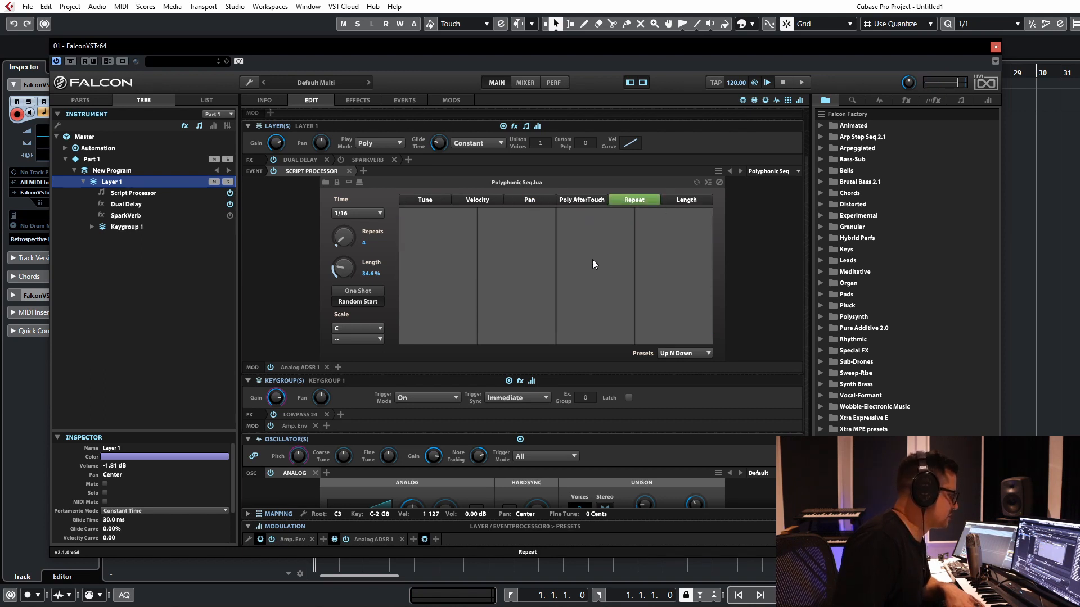
mouse_move(576, 338)
mouse_down()
mouse_move(579, 288)
mouse_move(578, 324)
mouse_up()
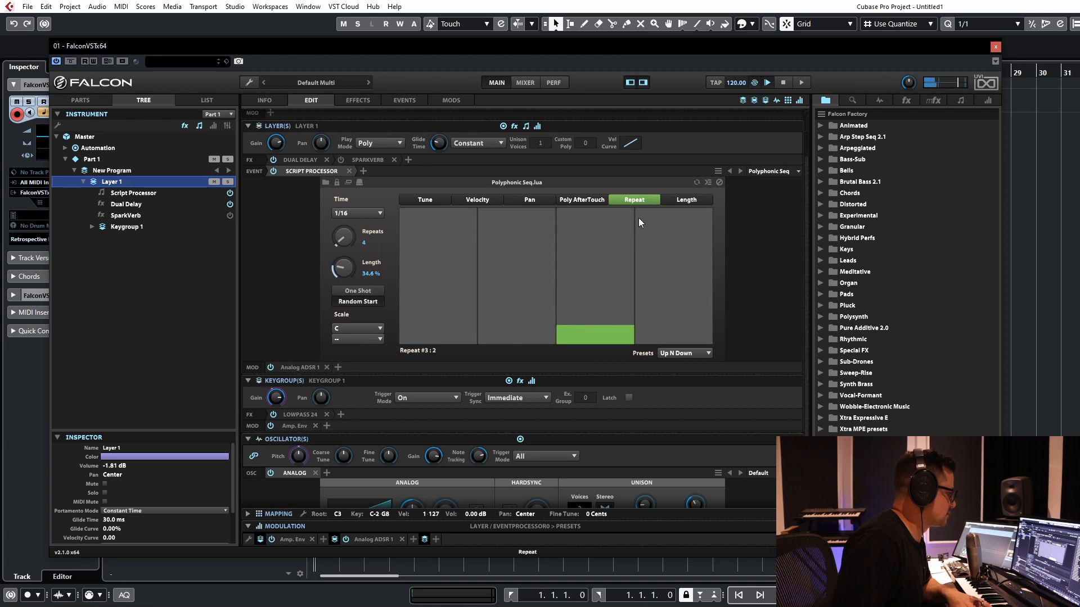
Step: Set the Polyphonic Seq's Time to 1/8 and finally 1/4, giving the second step a repeat count of 2
click(361, 214)
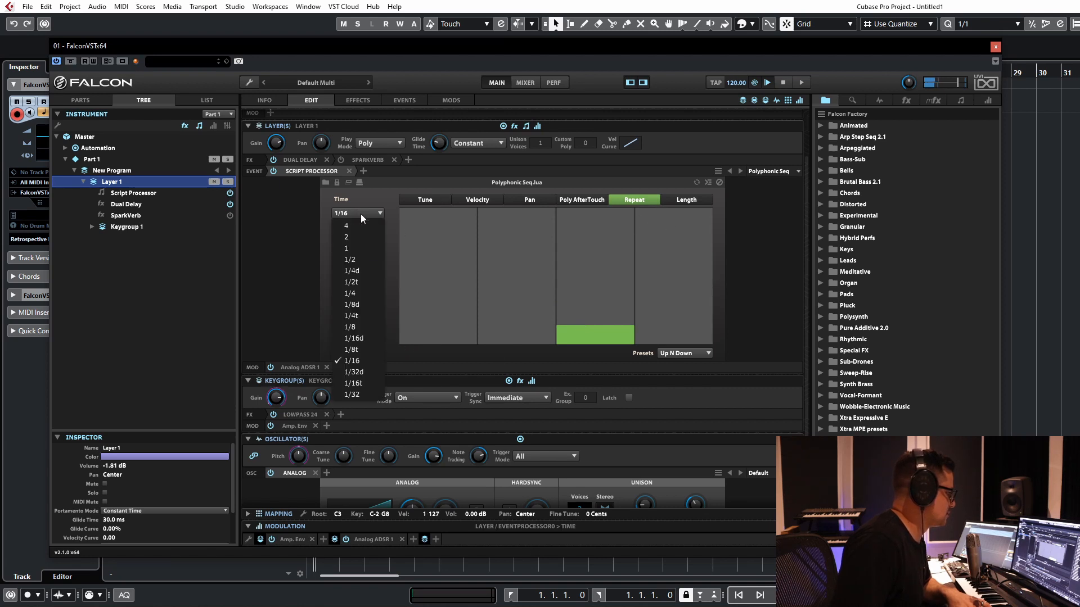
click(350, 326)
mouse_move(527, 325)
mouse_down()
mouse_move(522, 304)
mouse_move(538, 329)
mouse_up()
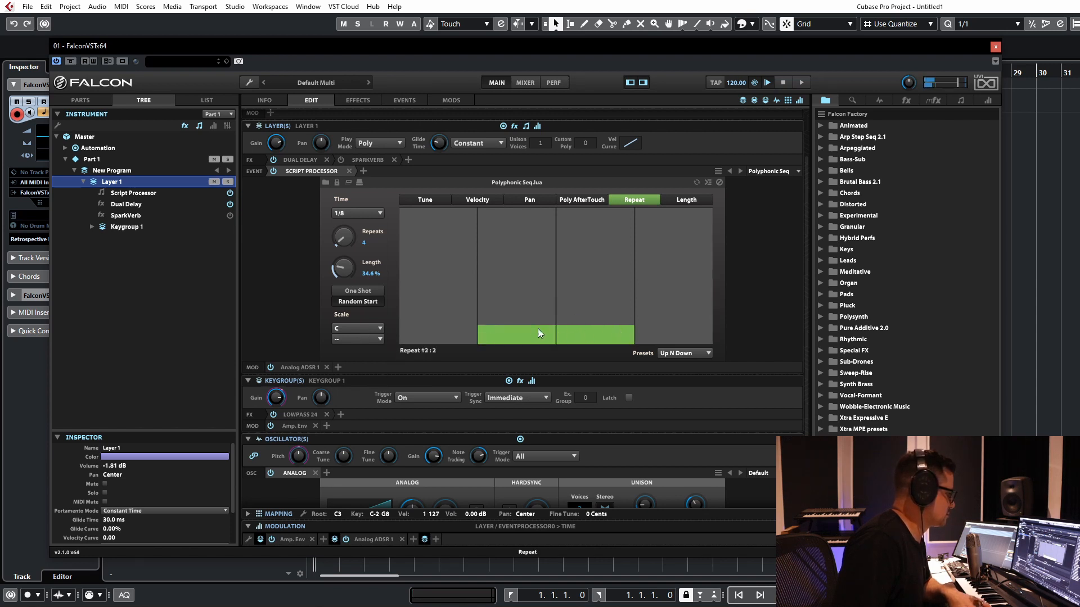
click(349, 218)
click(360, 292)
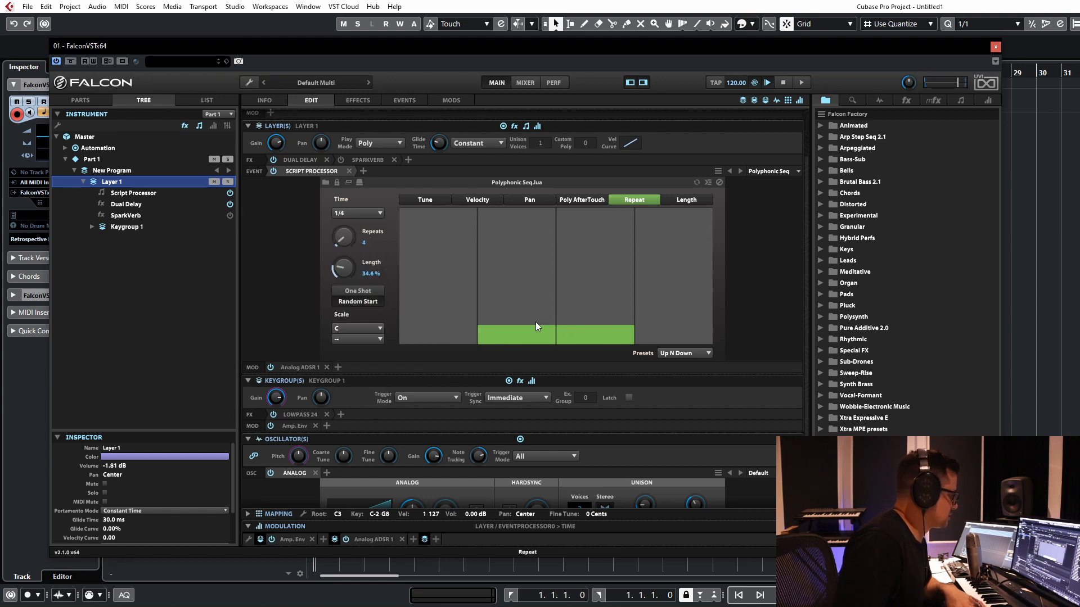
Step: Try a repeat count of 3 on the third step, reset it to the minimum, and set the fourth step's repeat count to 3
click(597, 305)
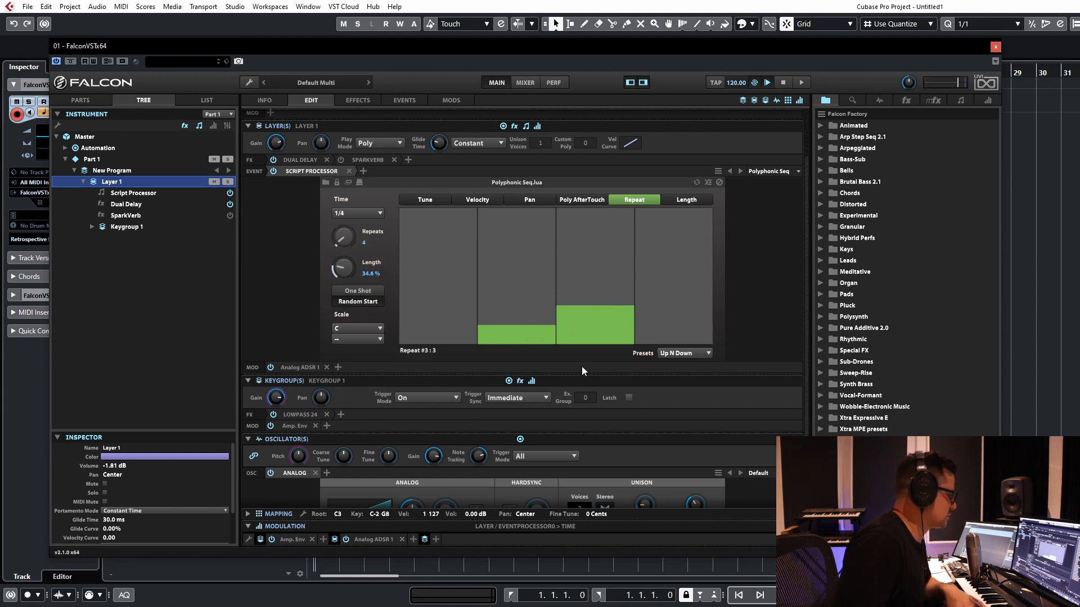
click(604, 342)
click(662, 308)
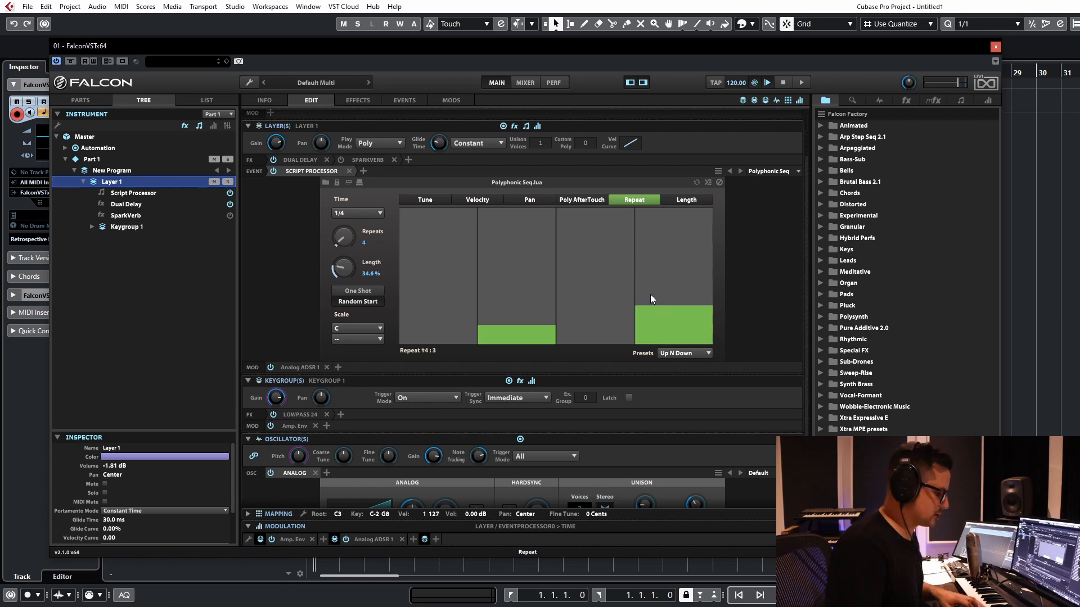
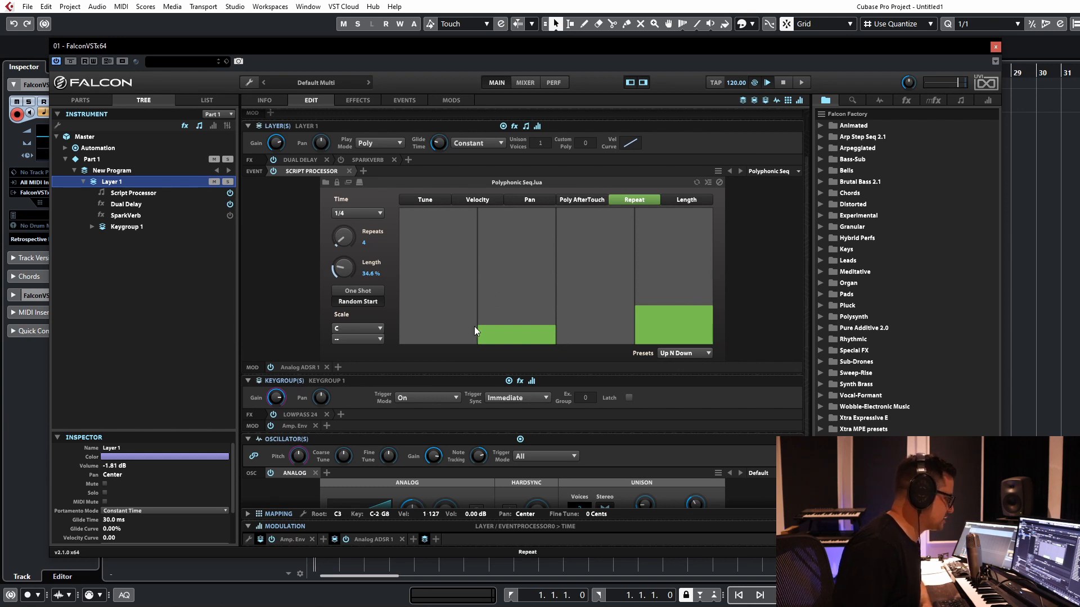
Step: Load the Too Many Calls preset in the Polyphonic Seq
click(667, 354)
click(699, 303)
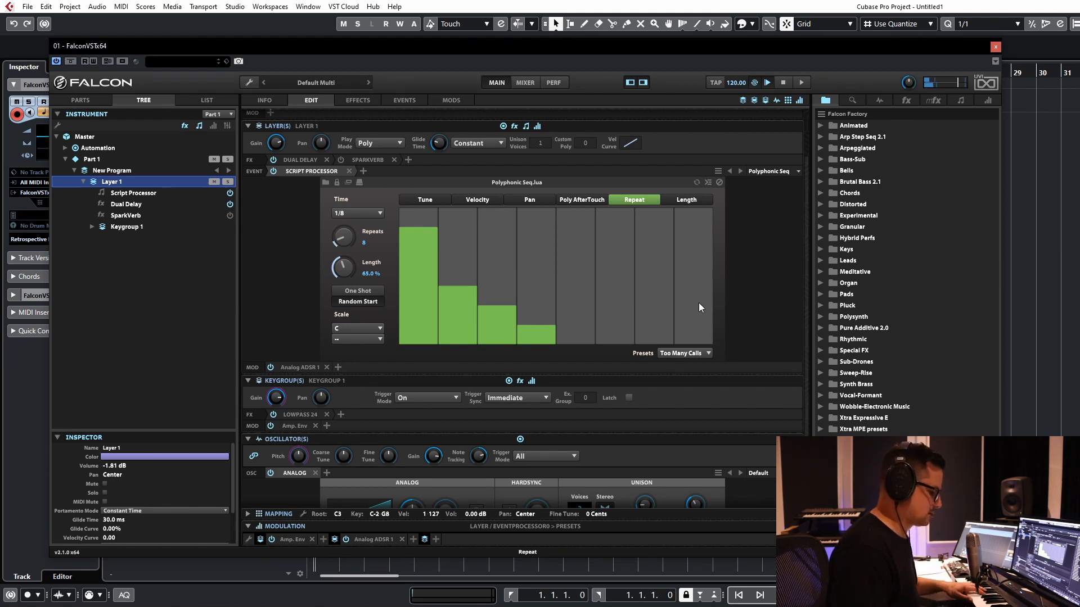
Step: Set the keygroup's LowPass 24 cutoff to about 767 Hz and Layer 1's gain to 1.44 dB
scroll(666, 434, down, 2)
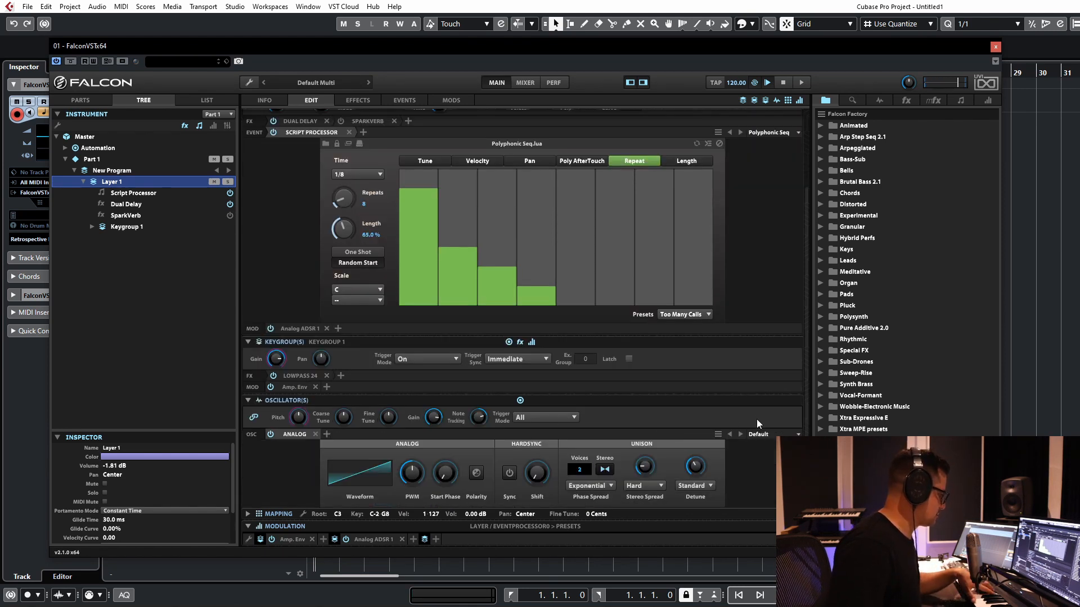
click(298, 376)
drag(331, 405, 346, 358)
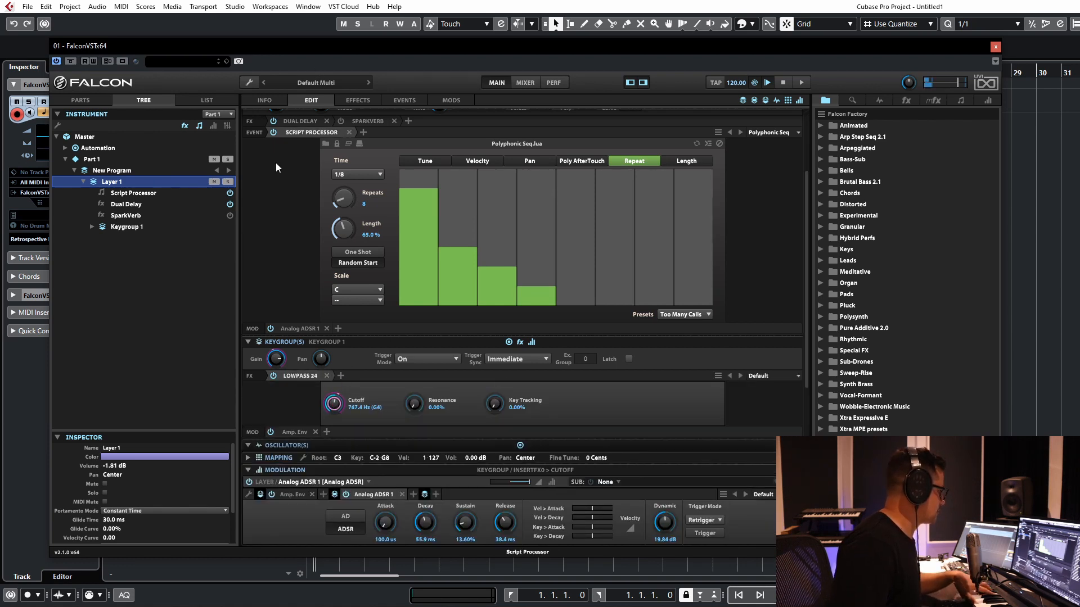
scroll(275, 164, up, 5)
drag(276, 202, 280, 189)
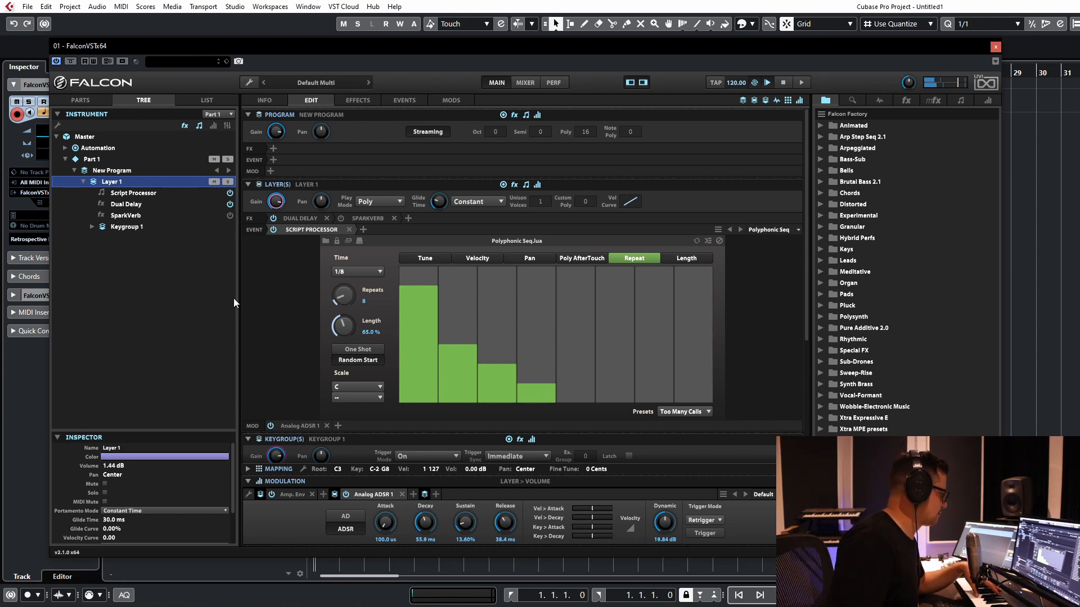
Step: Toggle One Shot in the Polyphonic Seq, and try switching Random Start over and back
click(355, 349)
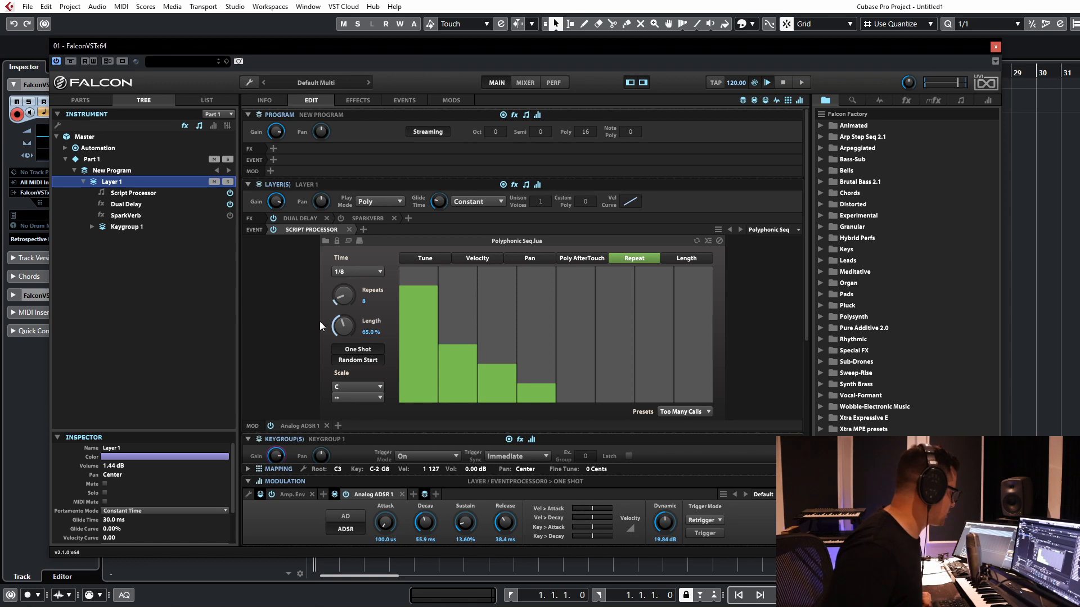
click(347, 360)
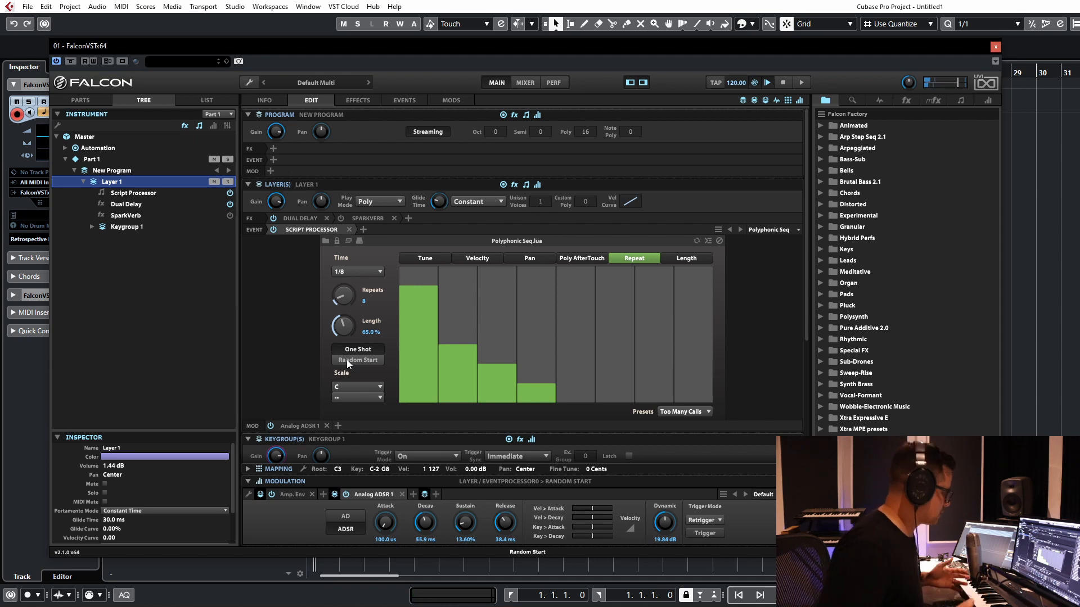
click(347, 360)
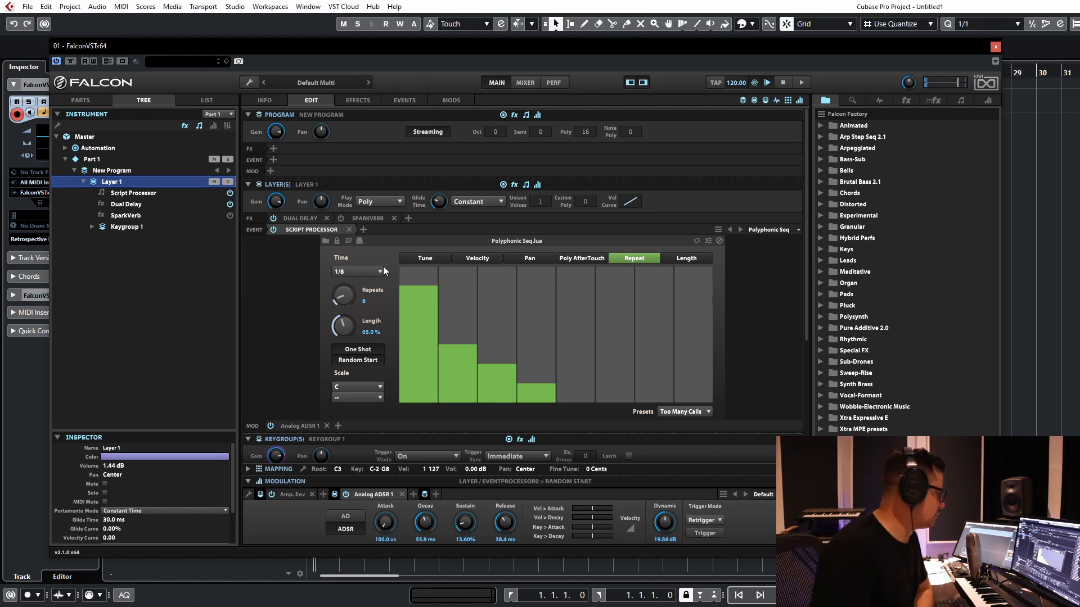
Step: Replace Layer 1's Polyphonic Seq with the Step Arp script and set its Resolution to 1/16
click(305, 228)
mouse_move(370, 302)
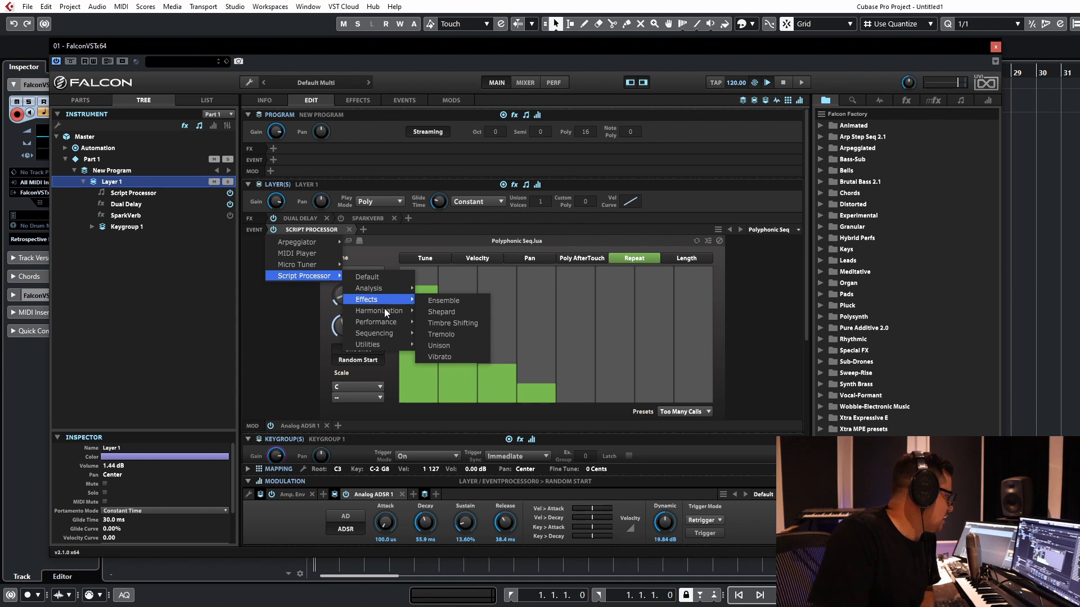
mouse_move(376, 322)
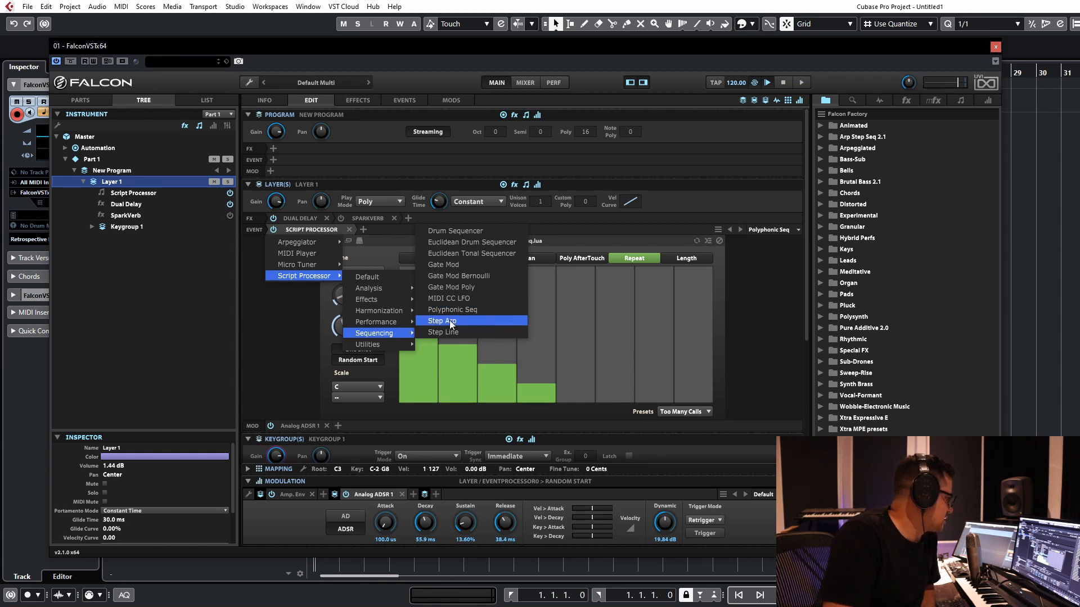
click(450, 321)
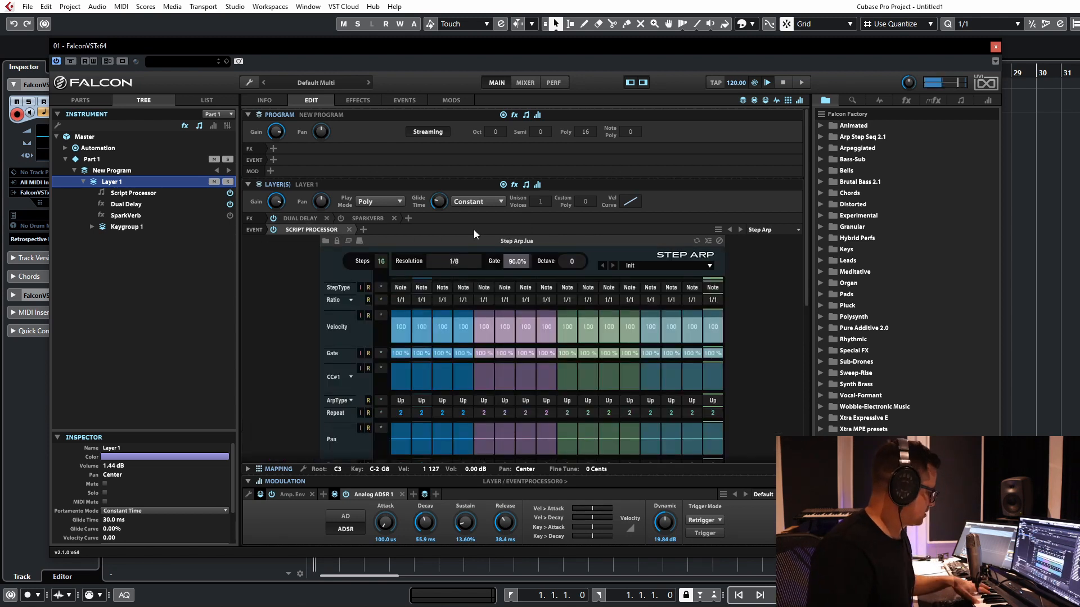
click(458, 261)
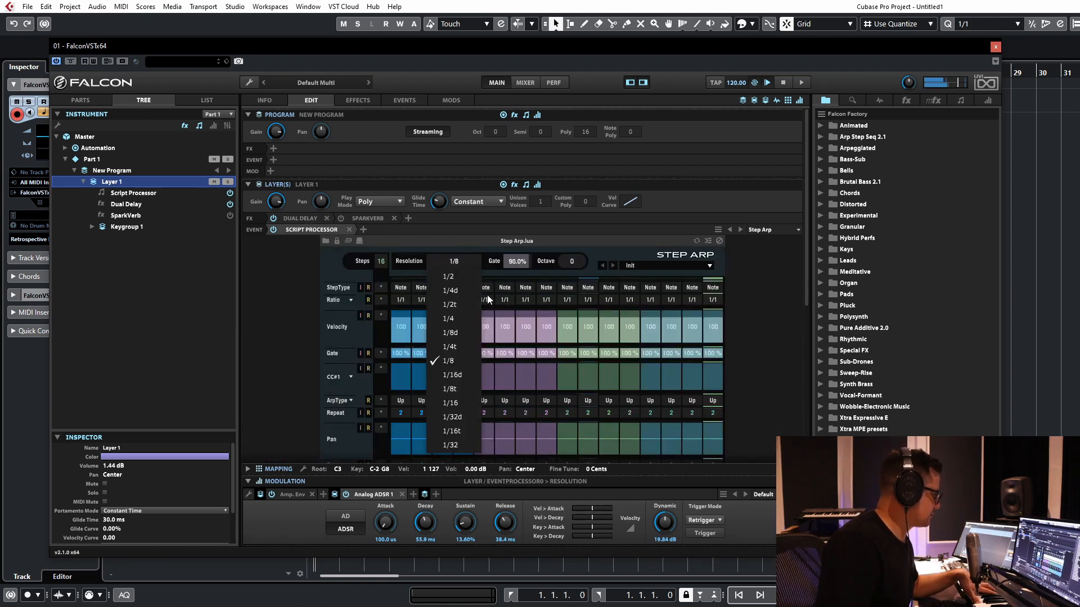
click(455, 402)
Step: Add a second script processor, Gate Mod, after the Step Arp in Layer 1's event chain
scroll(424, 241, down, 3)
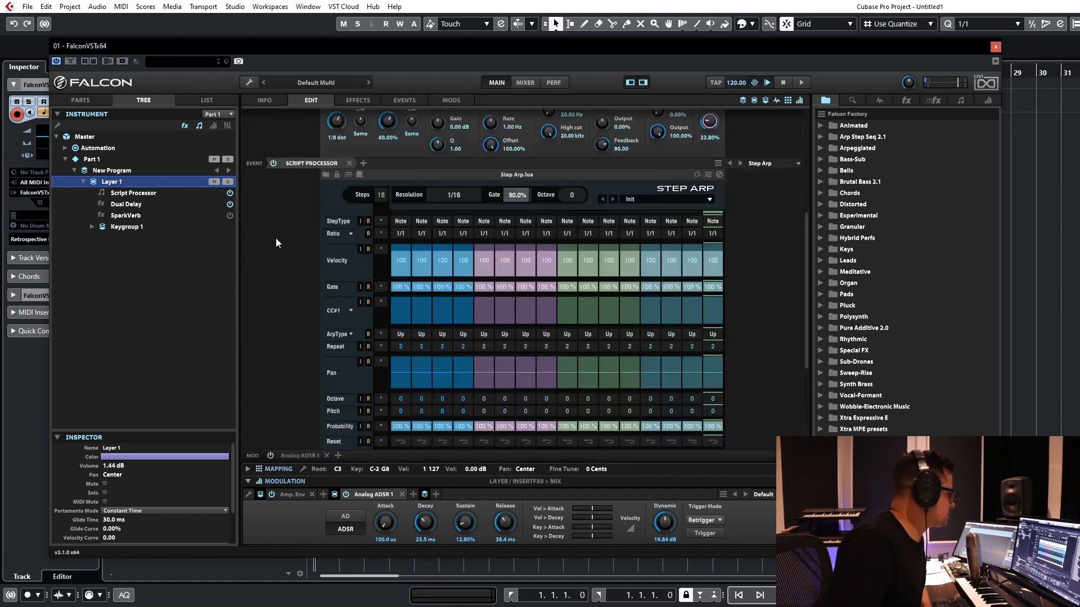
scroll(277, 248, up, 3)
scroll(283, 259, down, 5)
scroll(336, 220, up, 2)
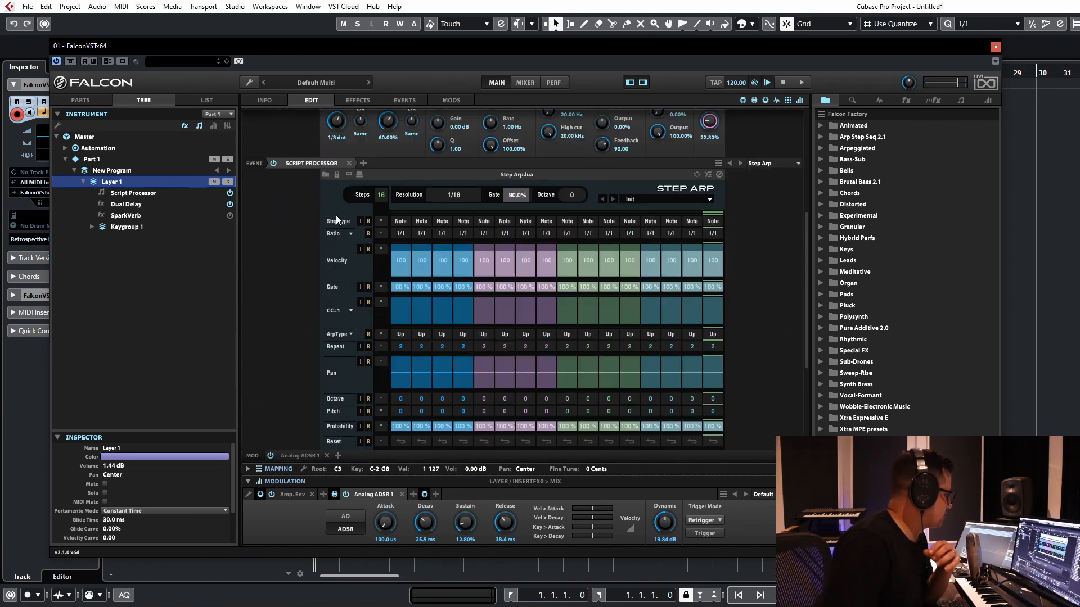
click(364, 163)
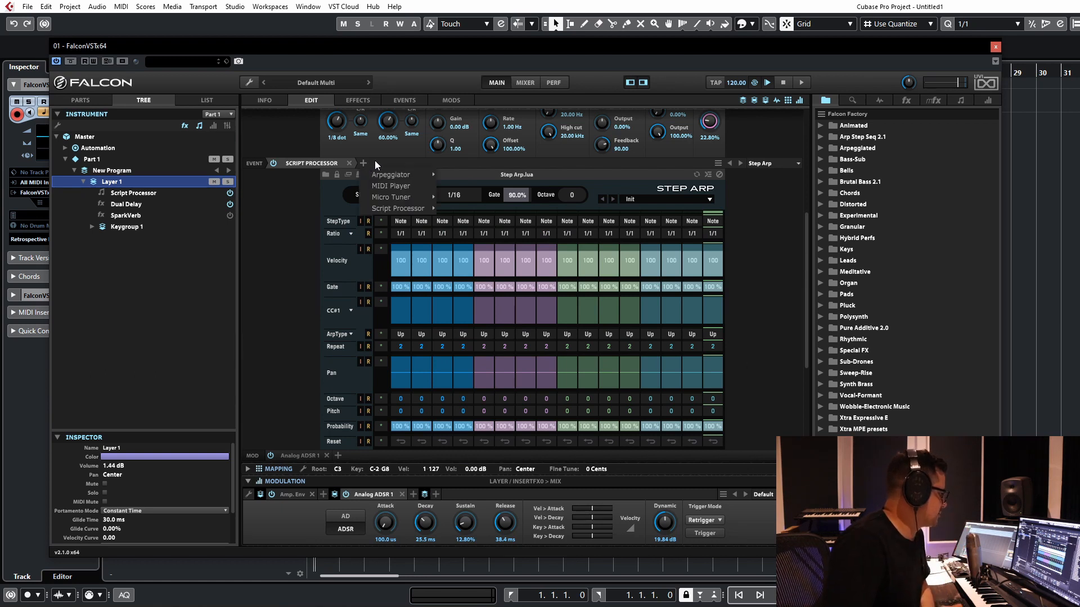
mouse_move(402, 211)
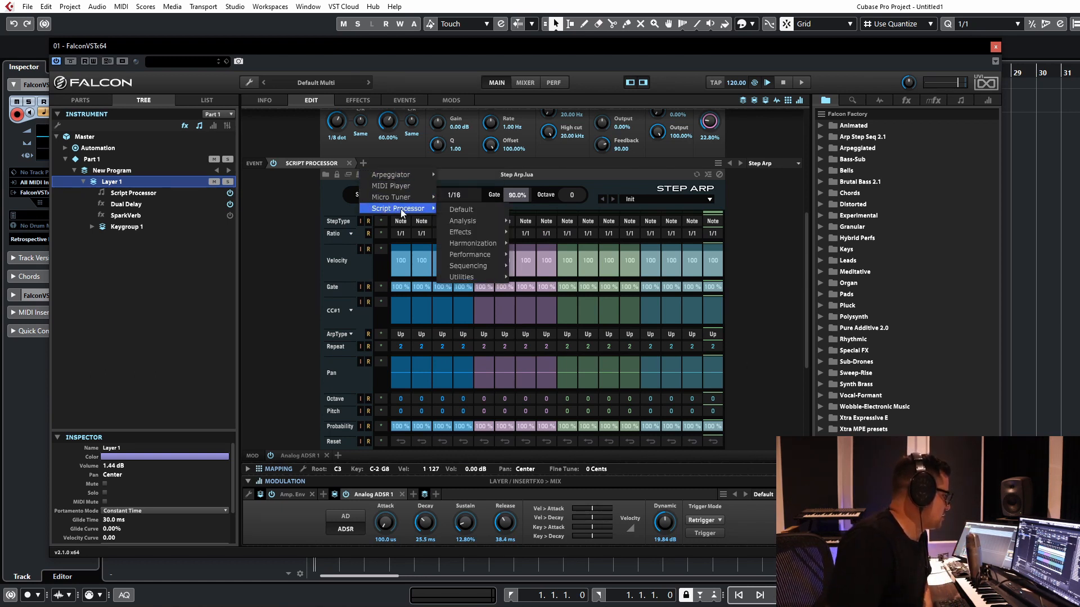
mouse_move(465, 244)
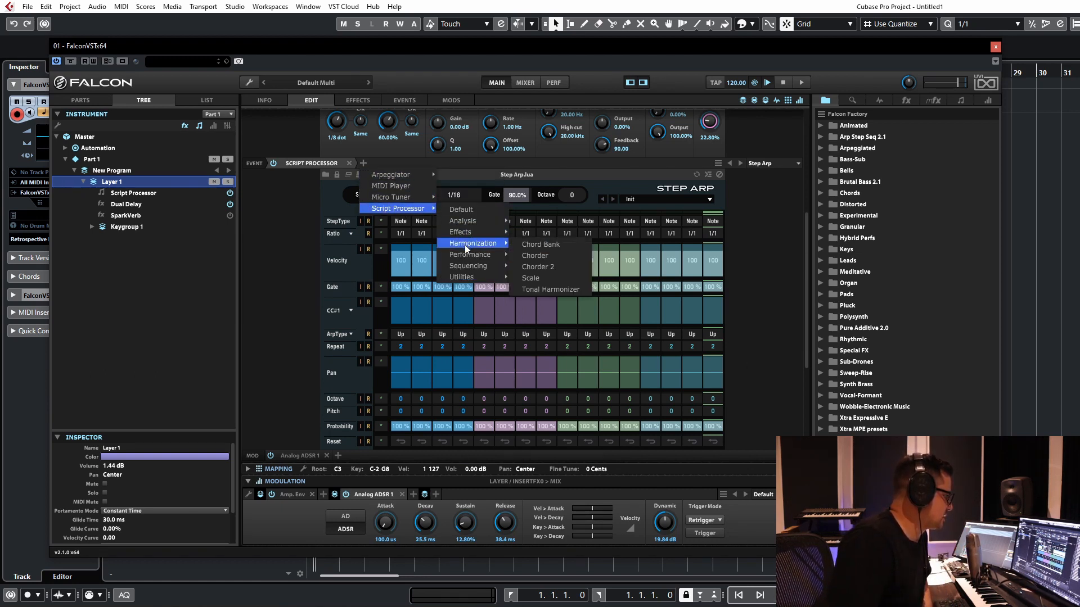
mouse_move(469, 268)
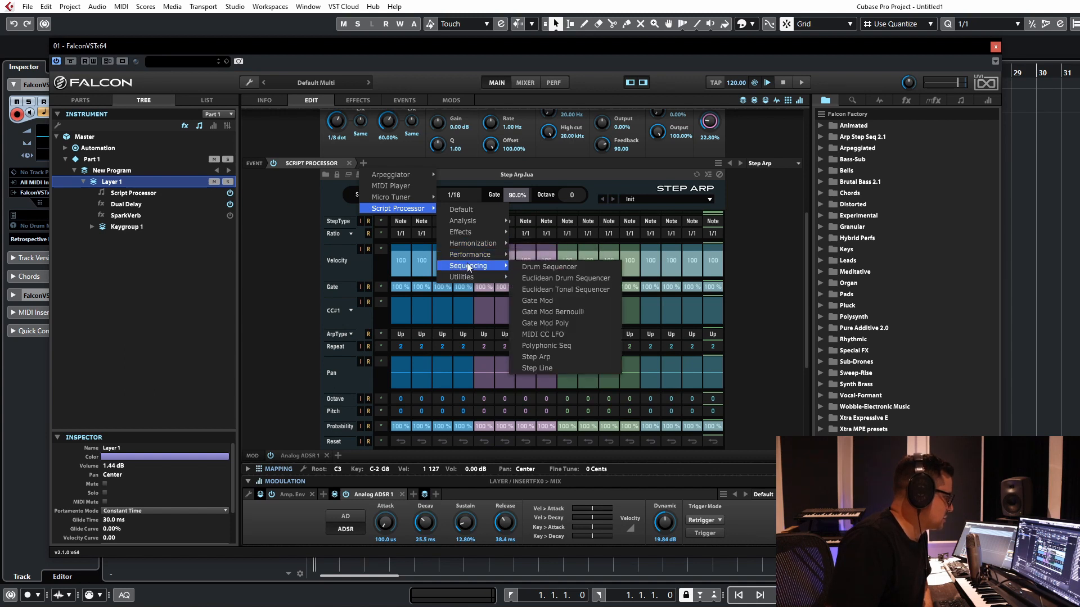
click(552, 298)
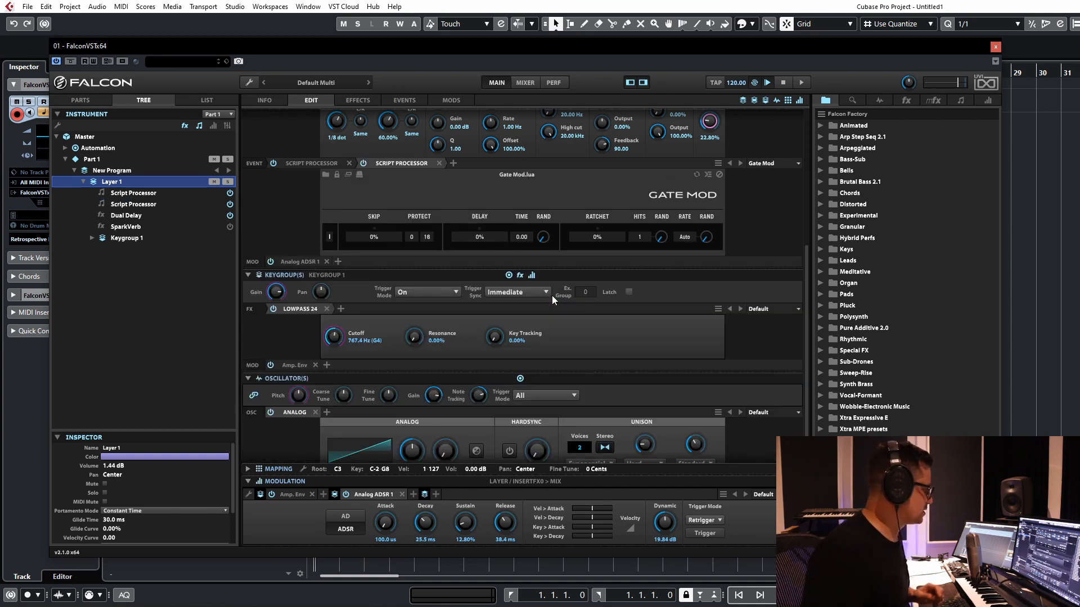
scroll(766, 190, up, 3)
scroll(316, 289, down, 2)
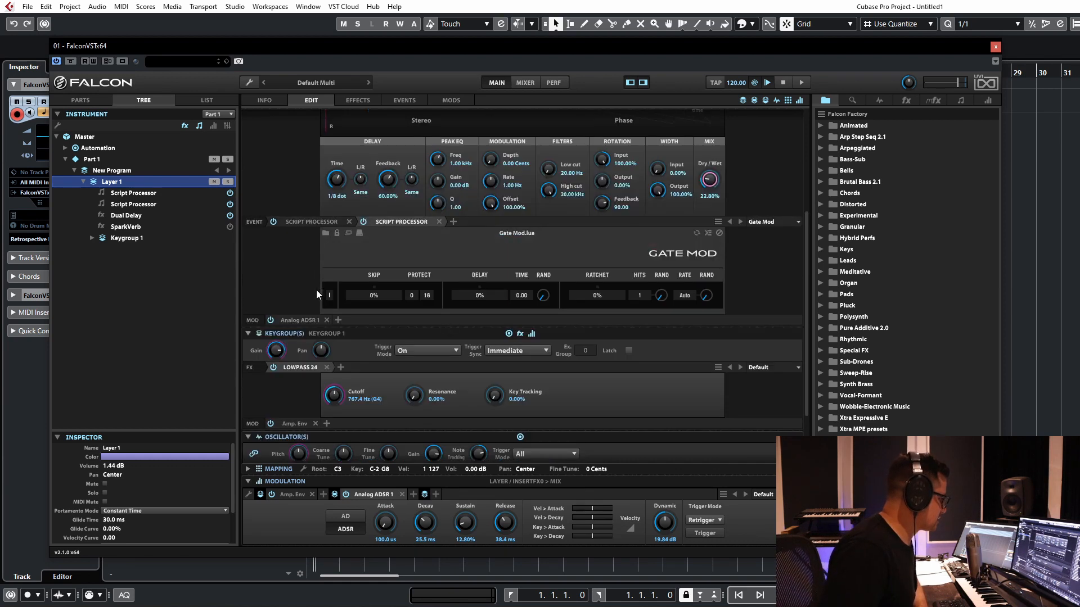
scroll(288, 274, up, 1)
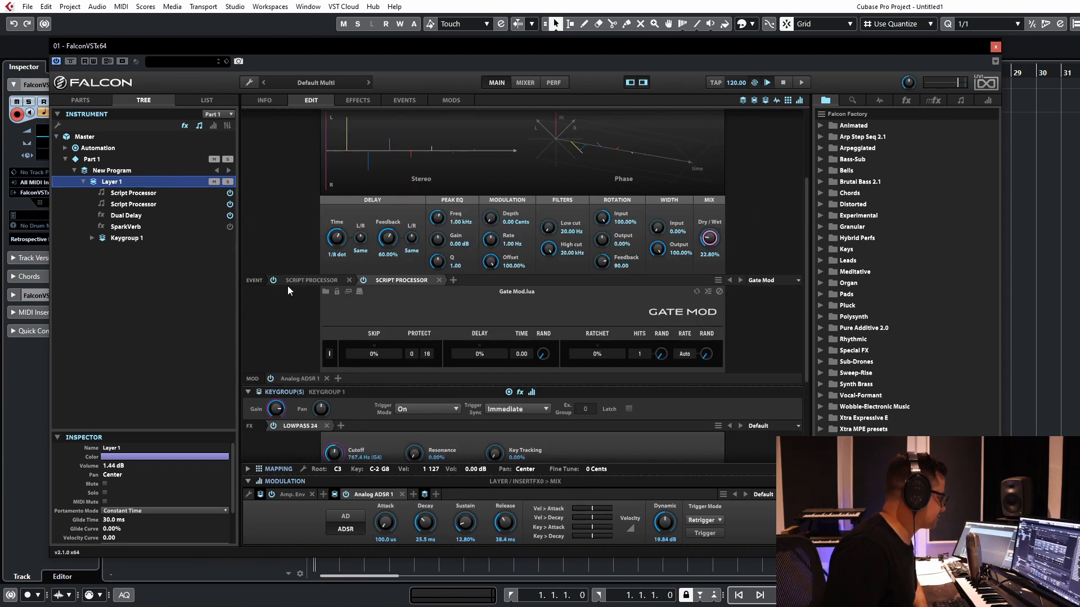
Step: View the Step Arp, try raising Gate Mod's Skip probability, and return it to 0%
click(308, 281)
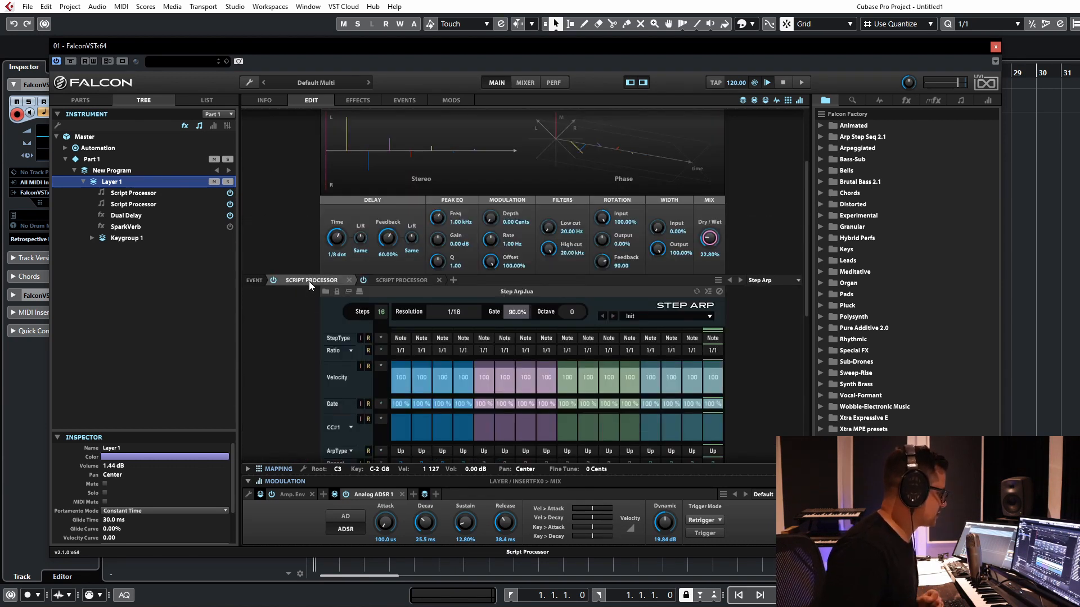
click(386, 283)
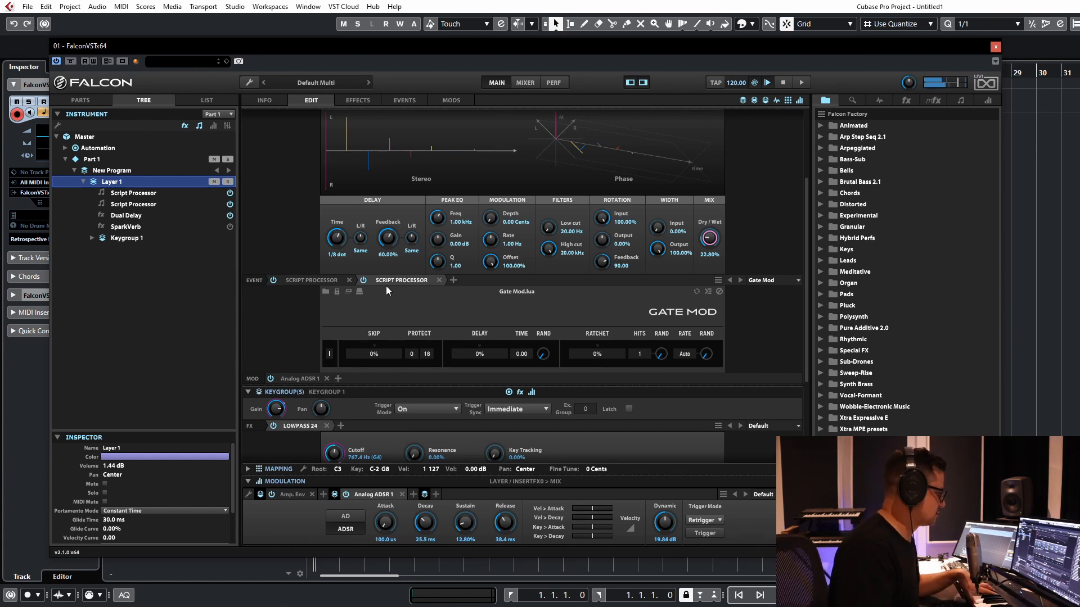
drag(383, 349, 380, 356)
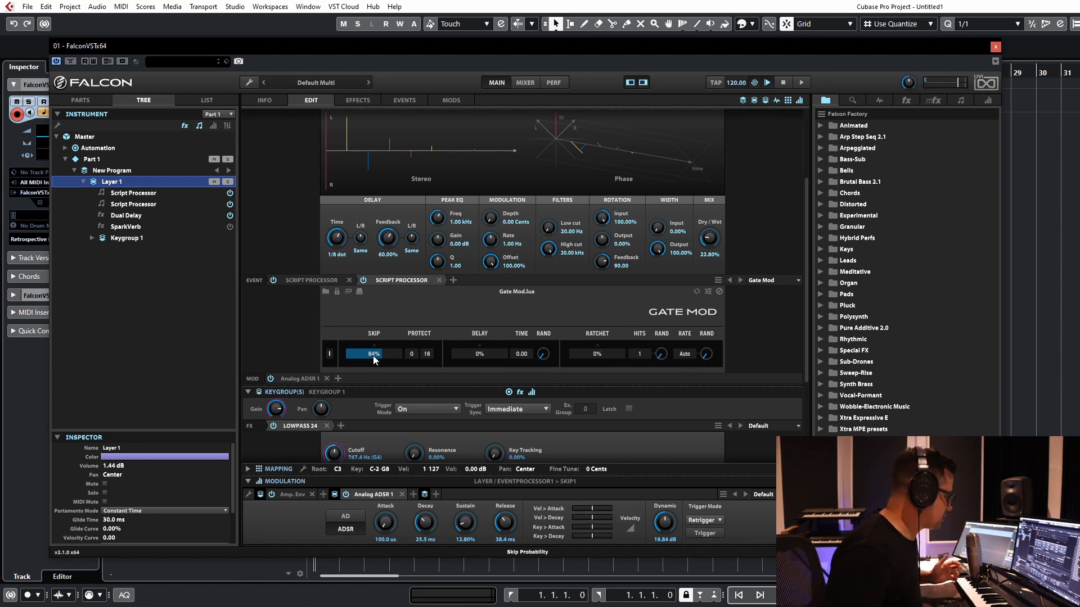
drag(373, 356, 276, 371)
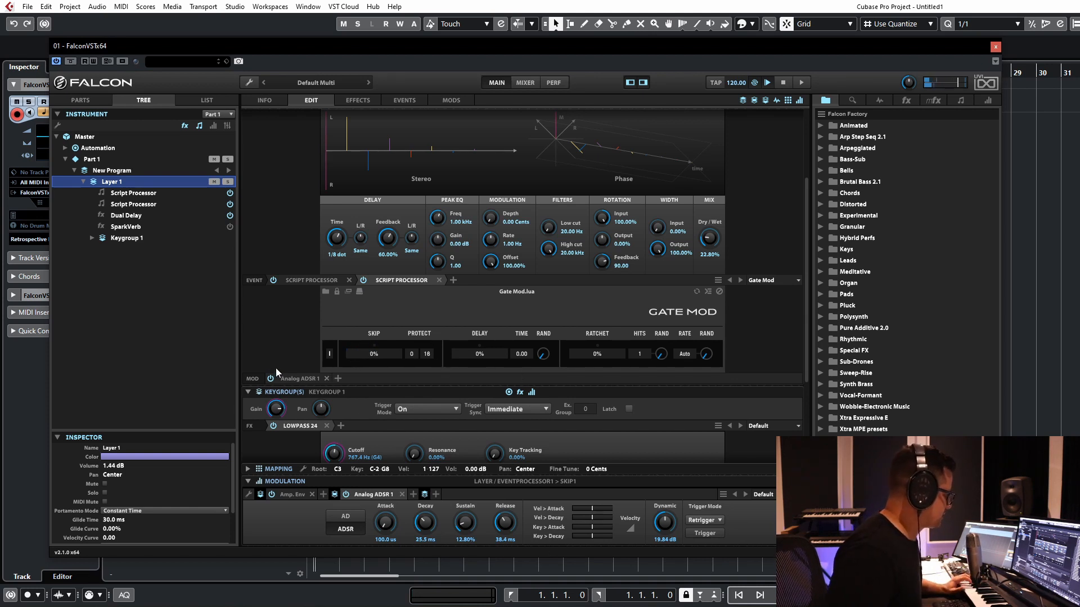
Step: Try Gate Mod's Delay at 48% probability with a Time of 120.00, and reset the Delay probability to 0%
click(461, 354)
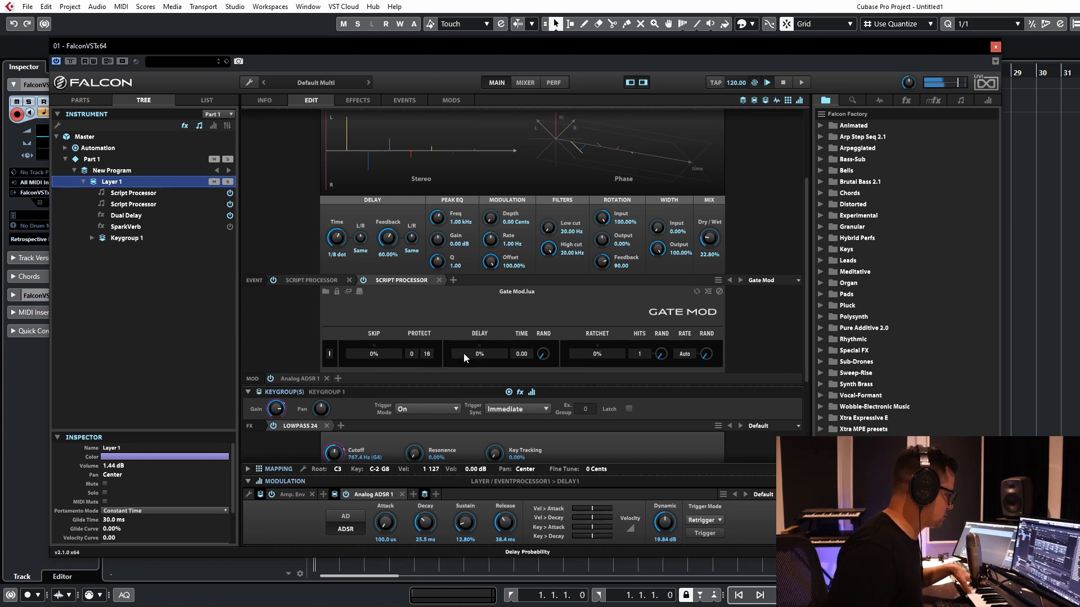
drag(464, 353, 468, 356)
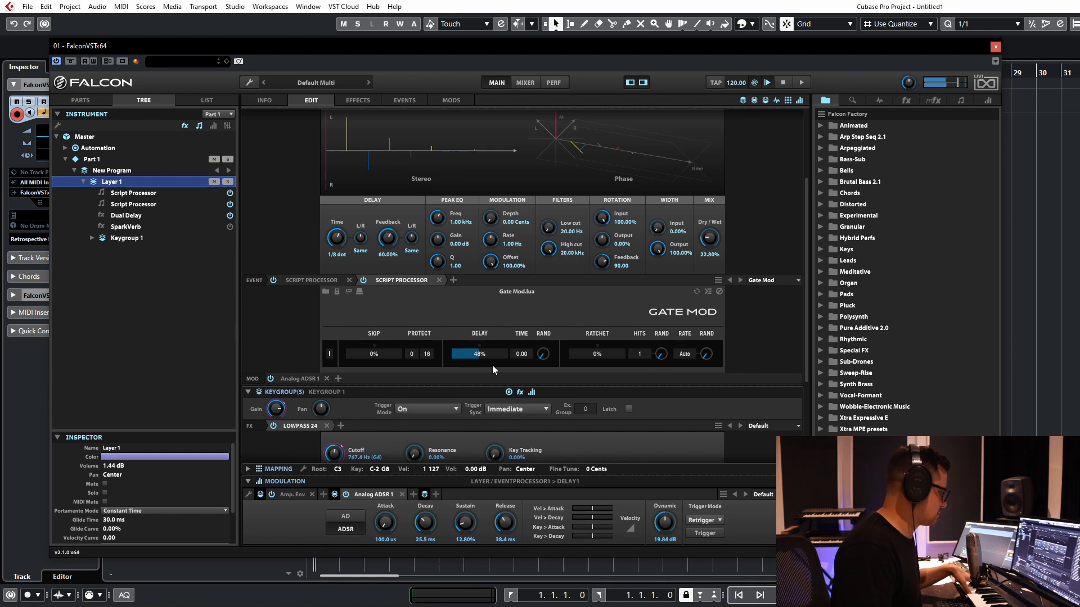
drag(524, 354, 531, 339)
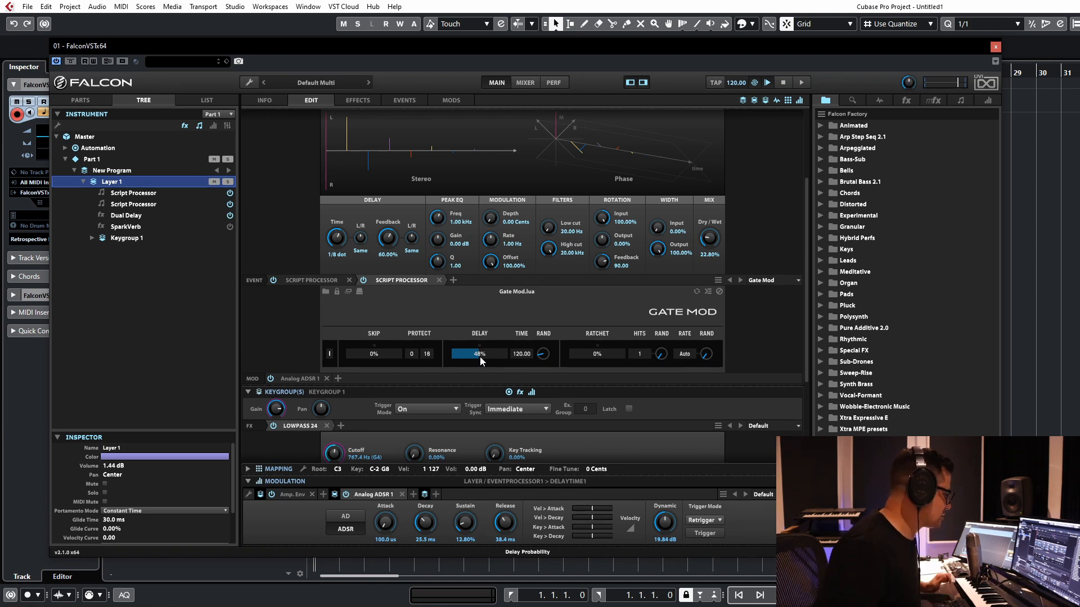
drag(480, 356, 404, 359)
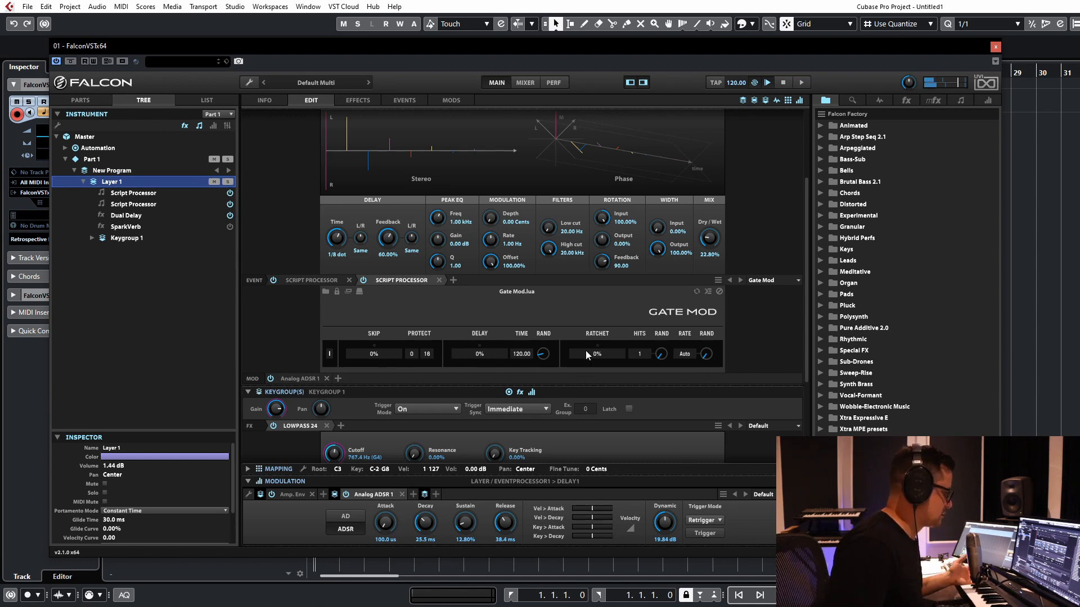
Step: Try Gate Mod's Ratchet with 2 Hits at probabilities of 28%, 22% and finally 100%
drag(586, 351, 588, 357)
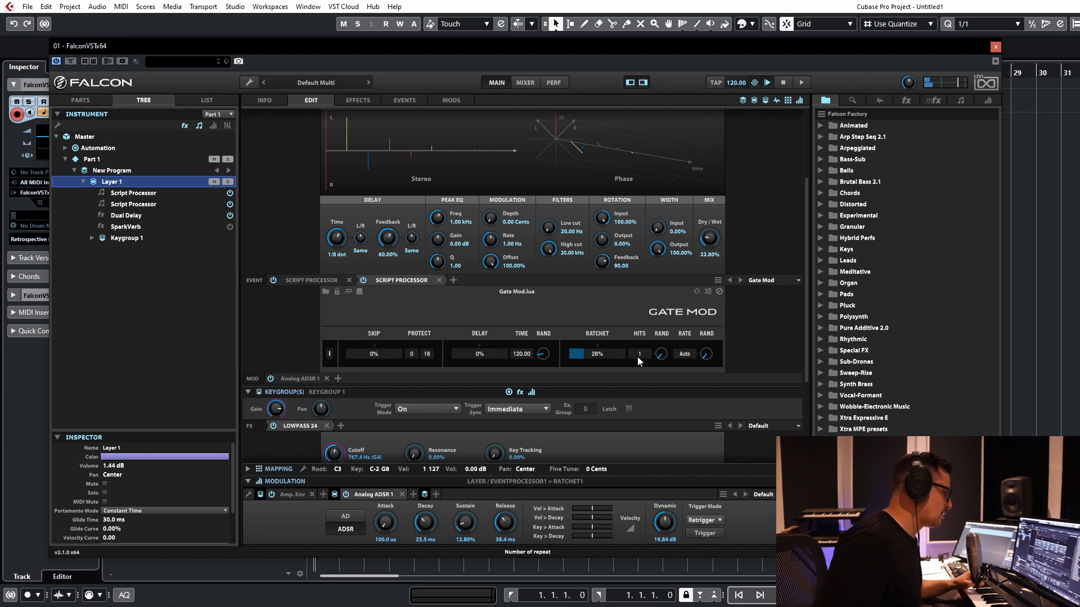
click(639, 356)
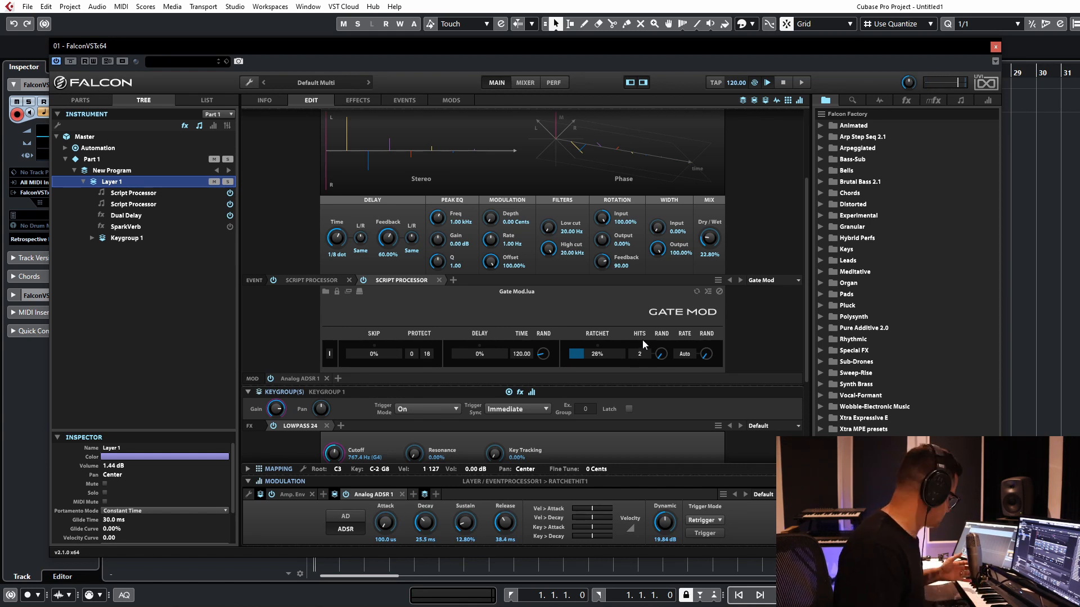
drag(594, 356, 583, 358)
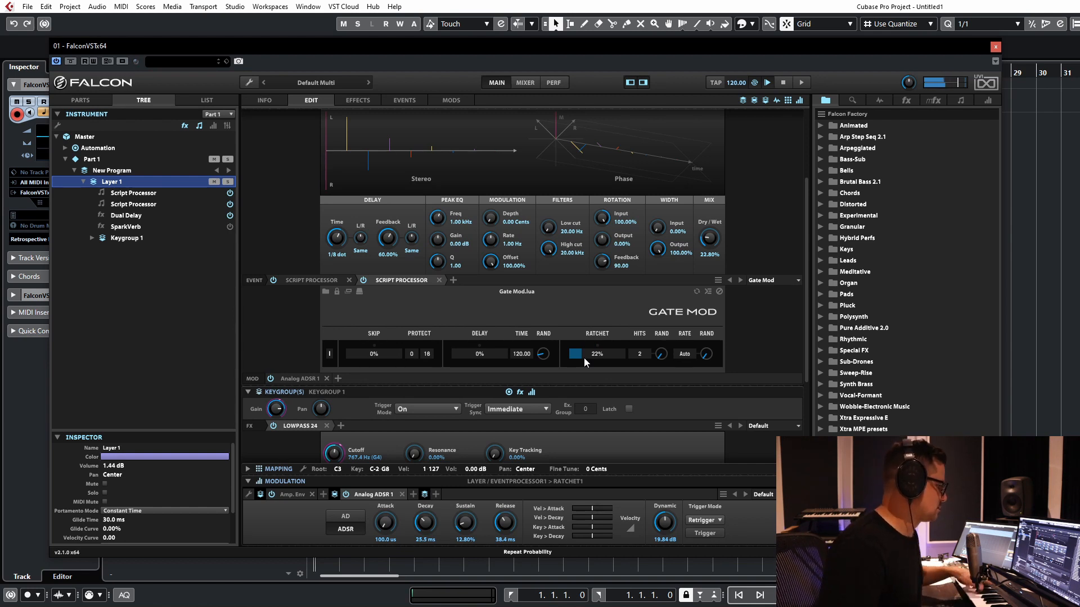
drag(584, 358, 1012, 380)
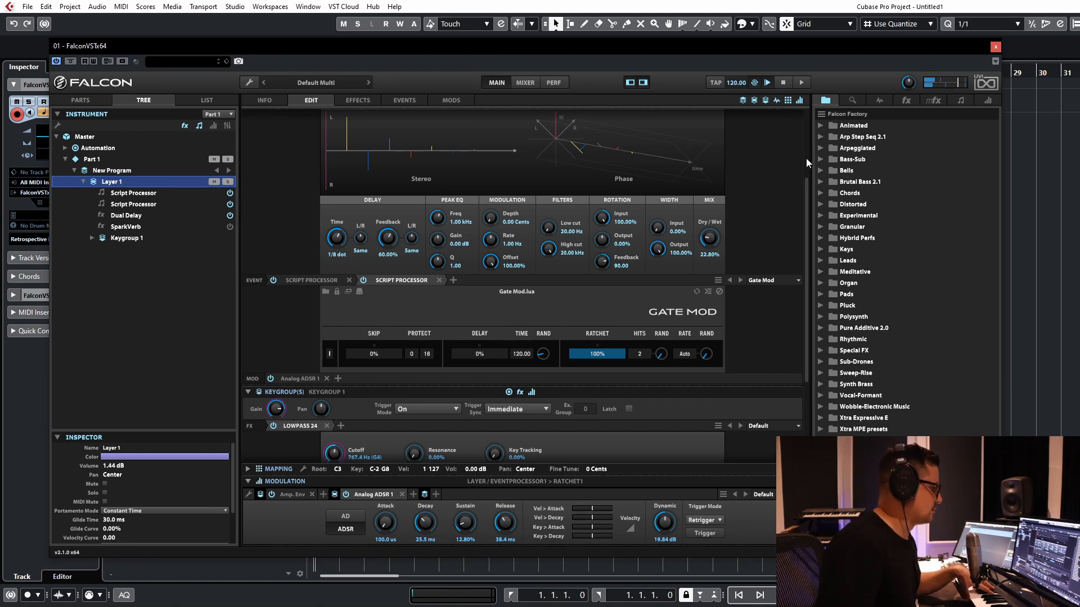
Step: Set Gate Mod's Ratchet probability to about 36% with 1 Hit, and raise the randomization of the Hits
click(603, 355)
drag(592, 353, 664, 304)
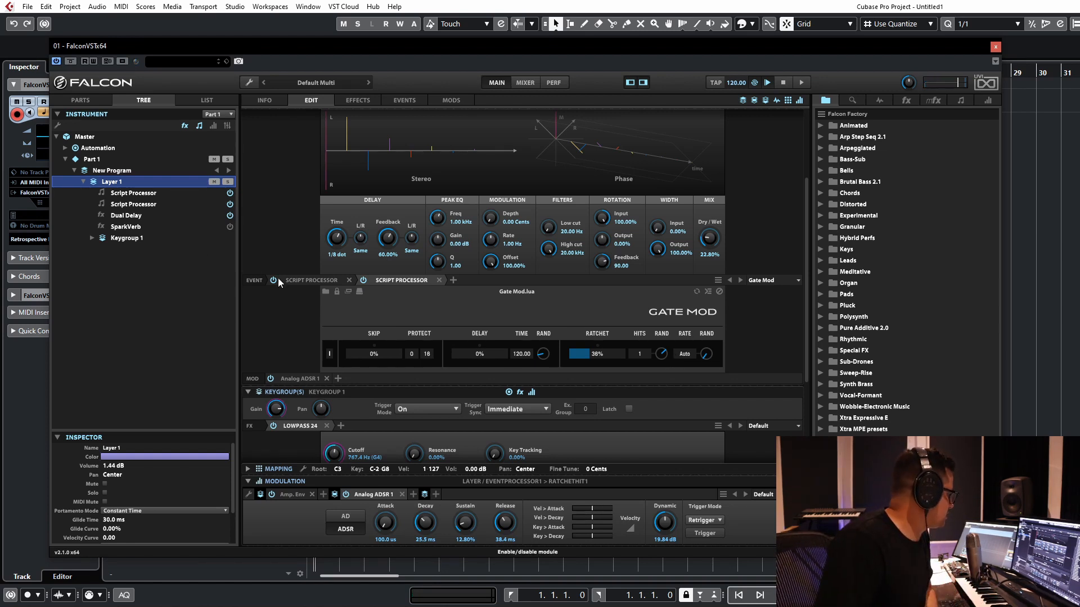
Step: Switch between the Step Arp and Gate Mod processors to compare them, ending on the Step Arp
click(308, 281)
click(404, 279)
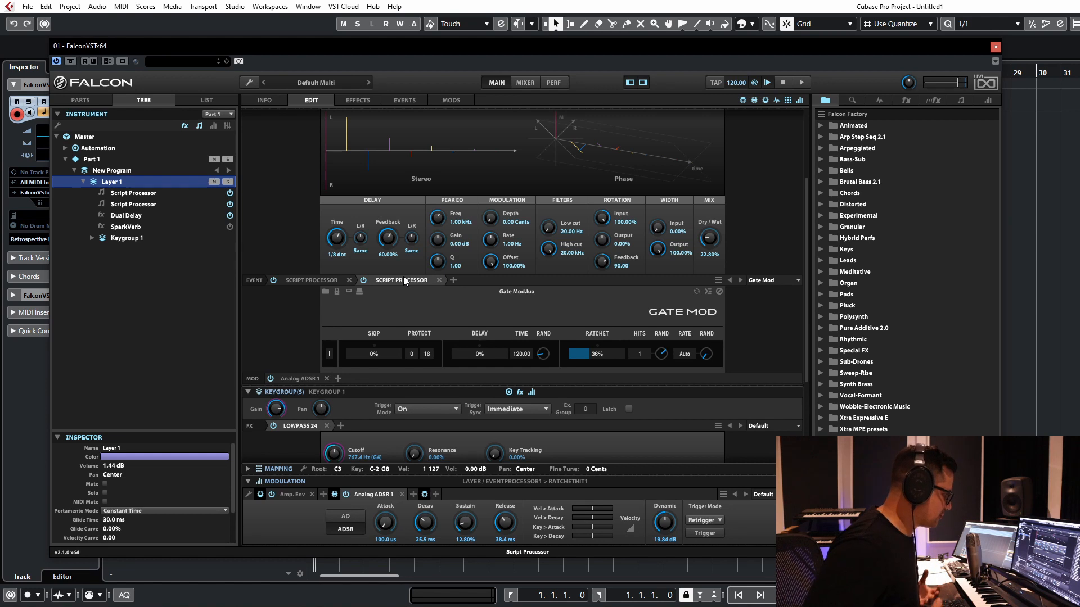
click(316, 279)
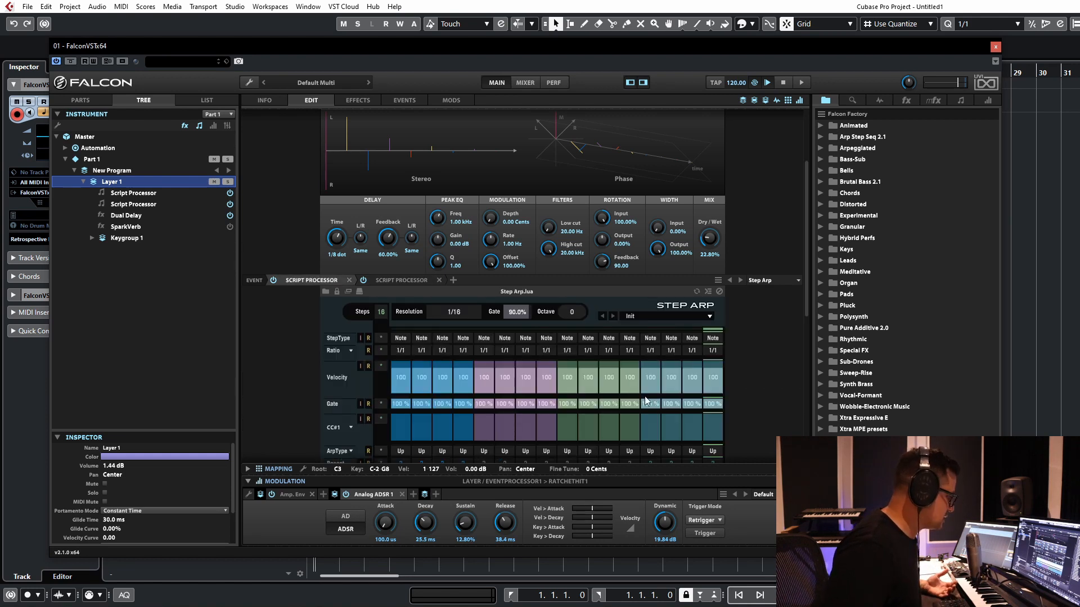
Step: Try raising the randomization of Gate Mod's Ratchet Rate, and reset the script to its initial settings
scroll(279, 415, down, 5)
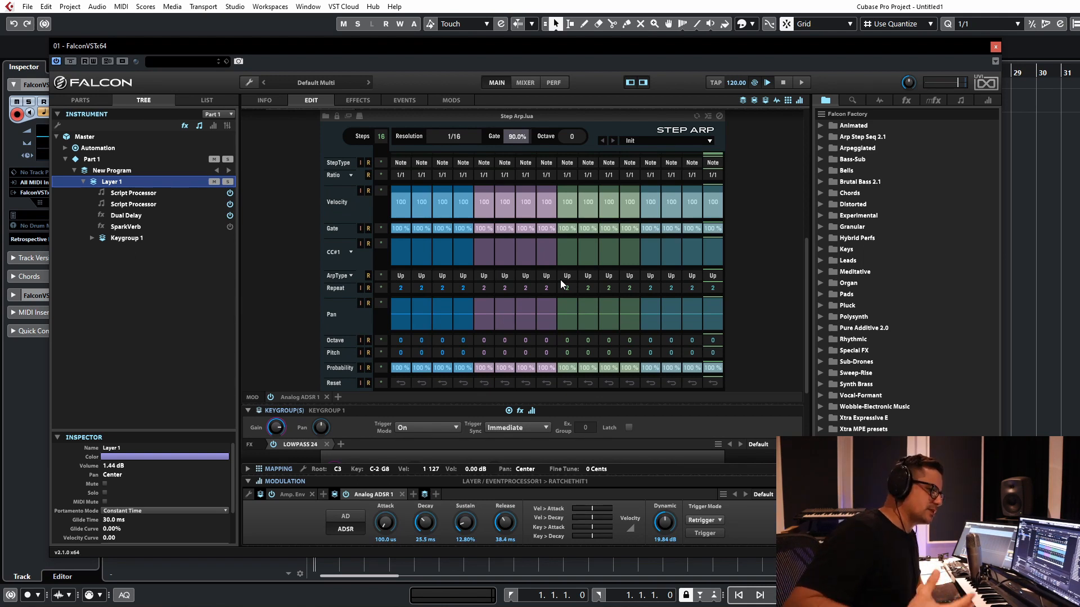
scroll(292, 242, up, 3)
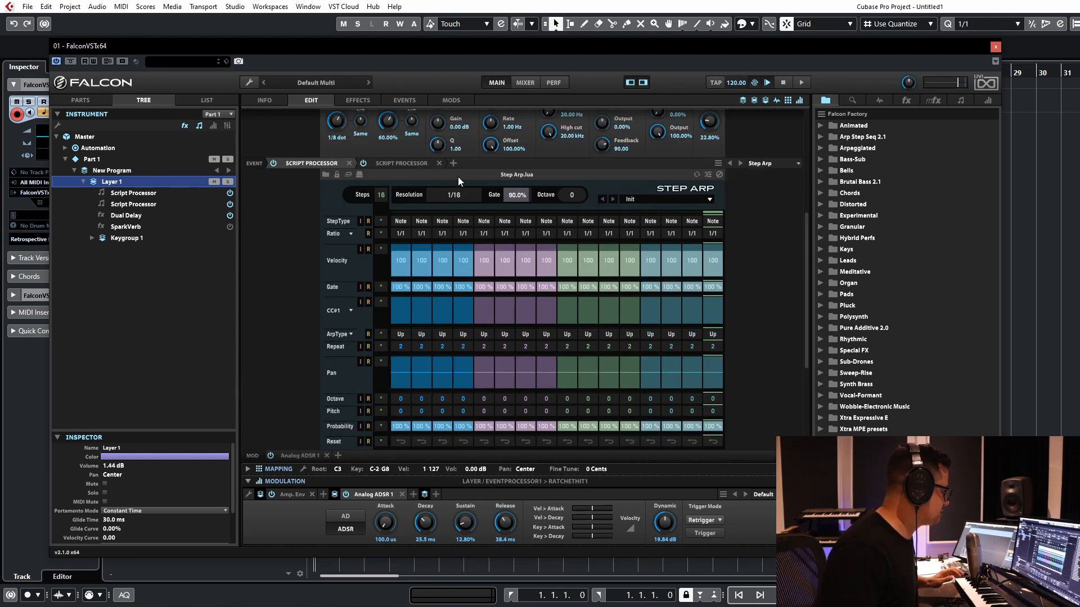
click(419, 164)
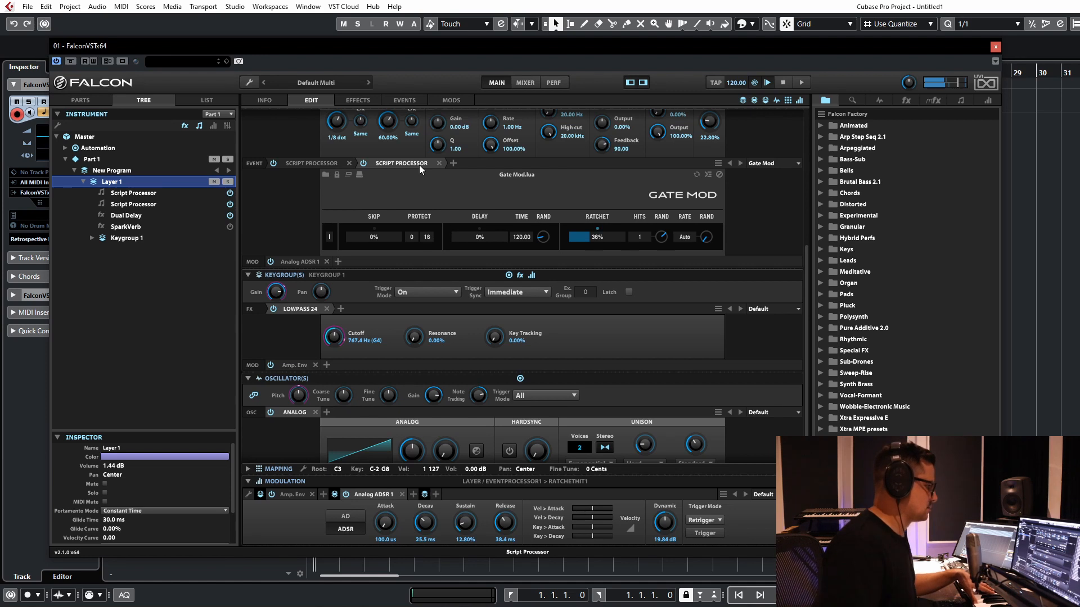
drag(704, 244, 708, 216)
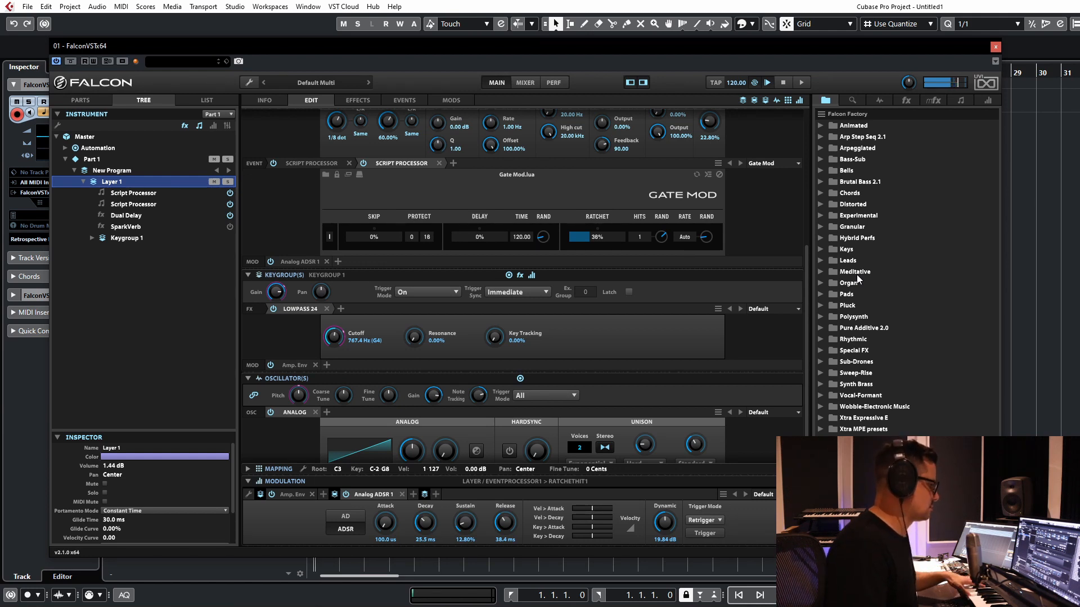
right_click(686, 238)
click(677, 242)
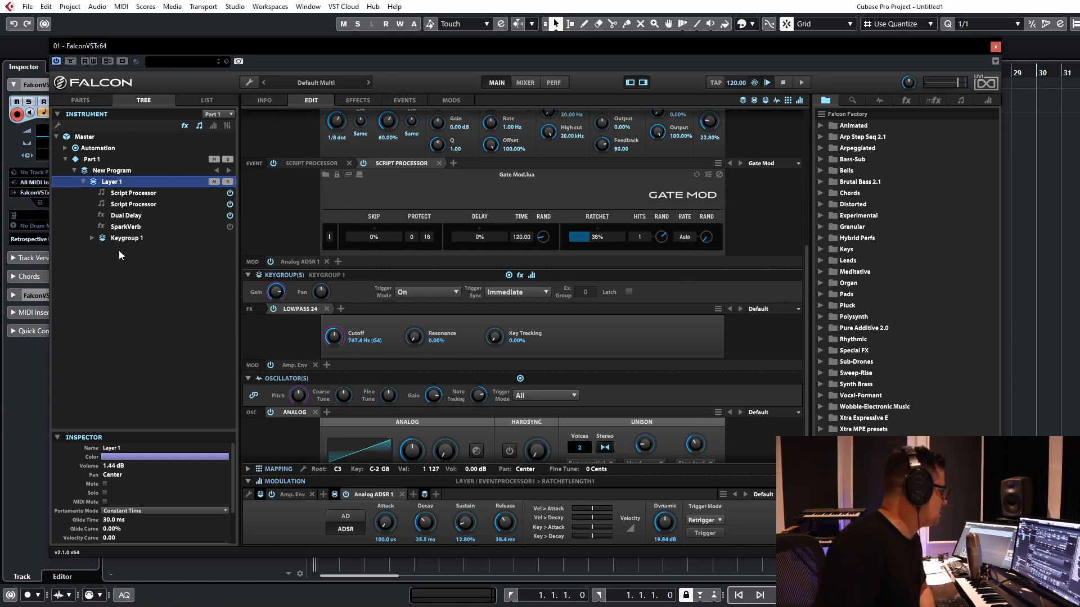
click(328, 238)
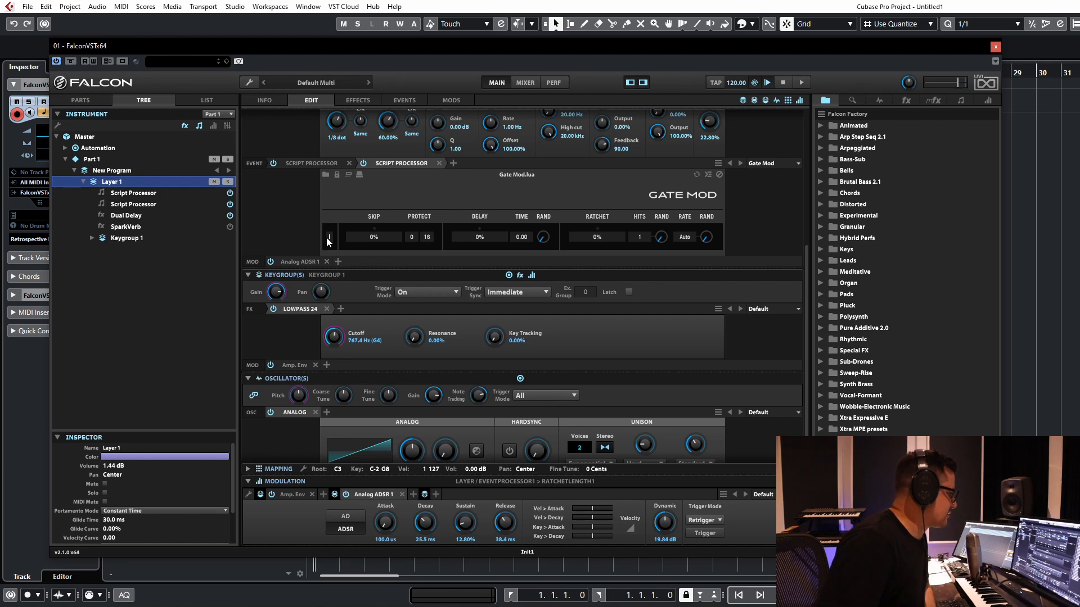
Step: Replace the Gate Mod script with the Gate Mod Poly script from the Sequencing category
click(418, 163)
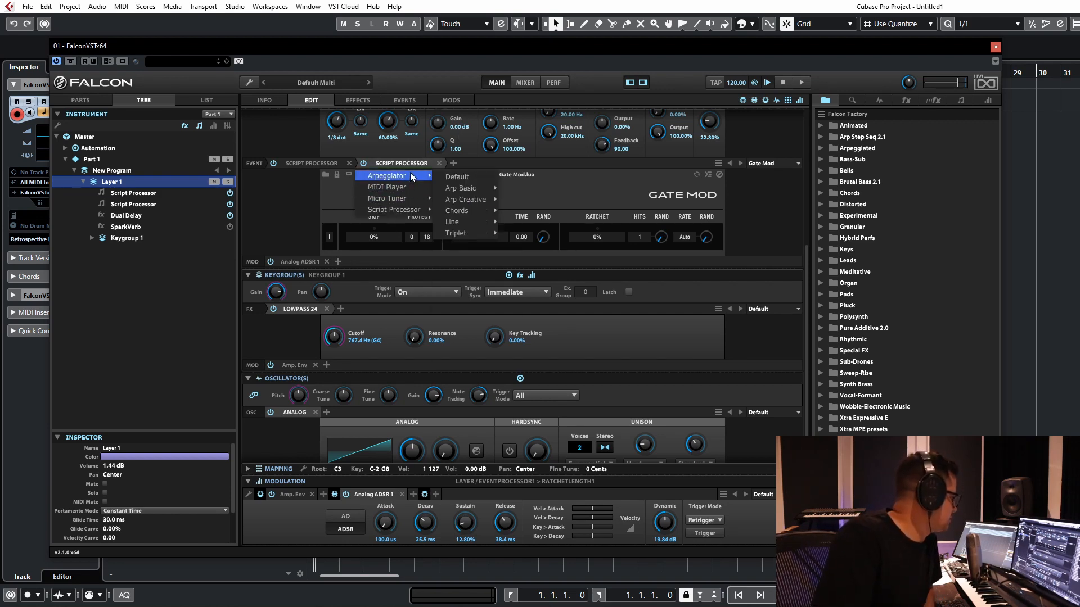
mouse_move(404, 211)
mouse_move(472, 268)
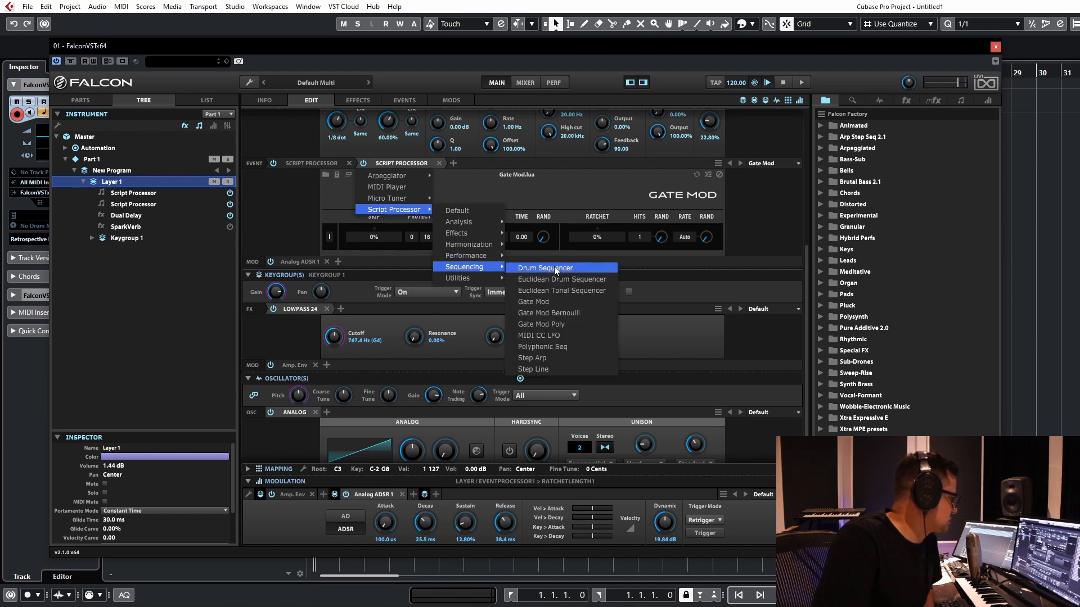
click(539, 325)
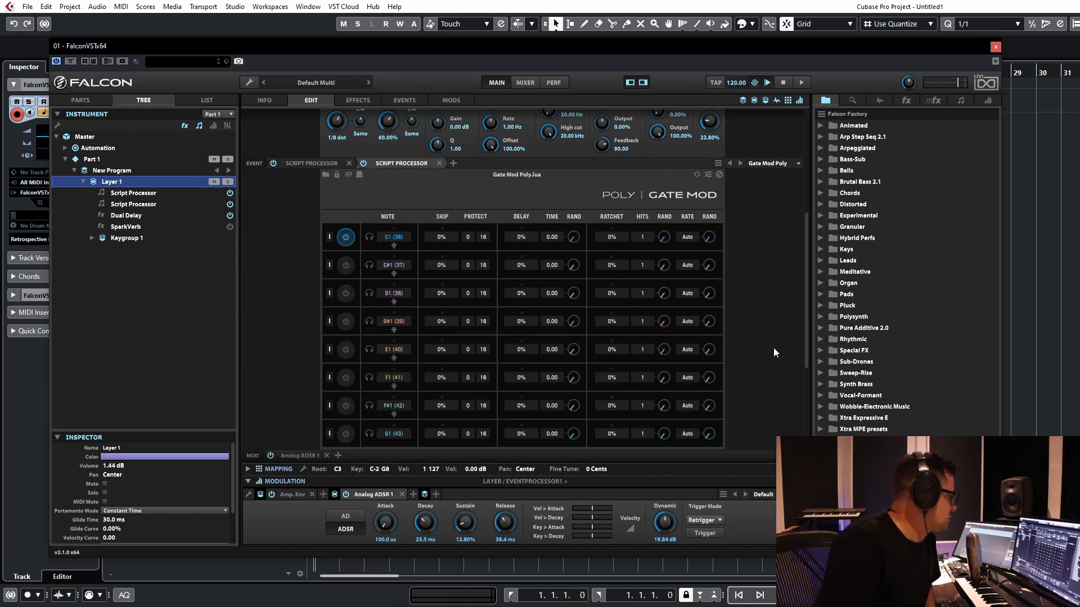
Step: Enable the seven inactive note lanes in Gate Mod Poly, from C#1 to G1
click(346, 265)
click(346, 293)
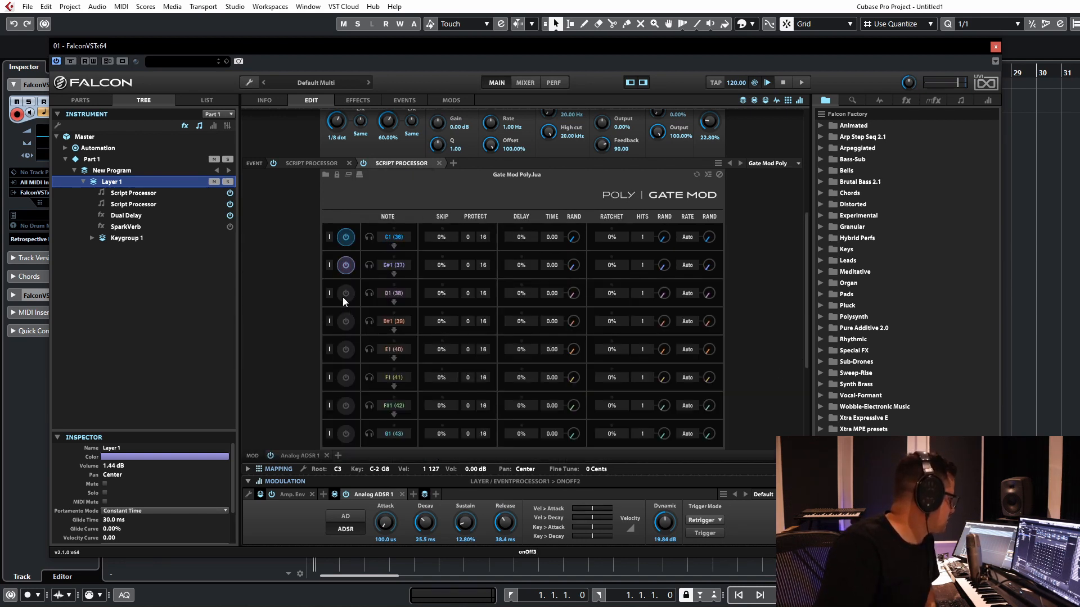
click(346, 321)
click(346, 350)
click(346, 377)
click(346, 405)
click(346, 434)
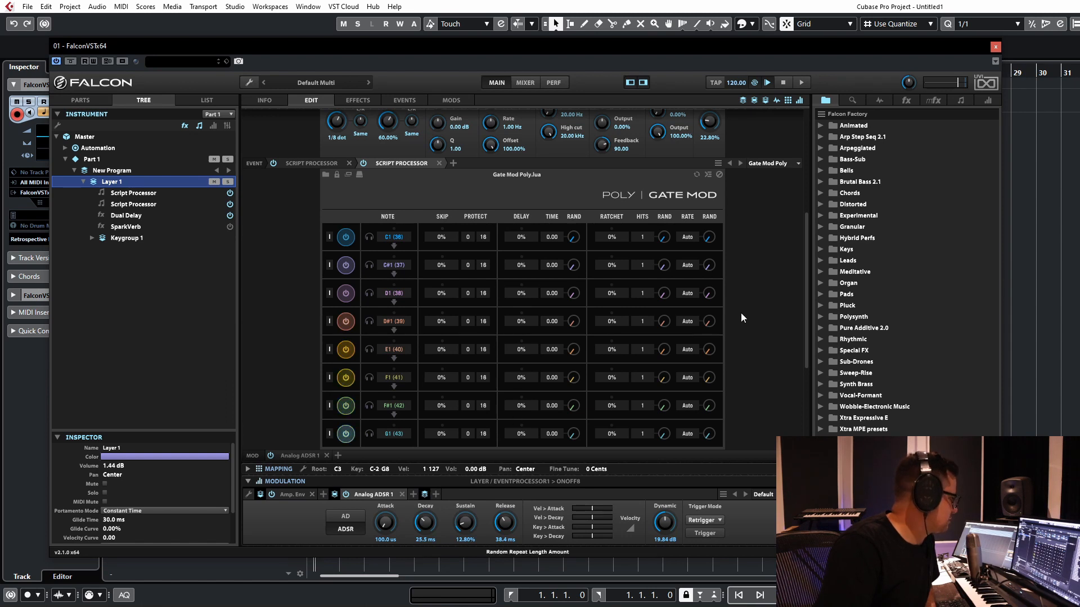
scroll(761, 204, down, 2)
scroll(761, 204, up, 2)
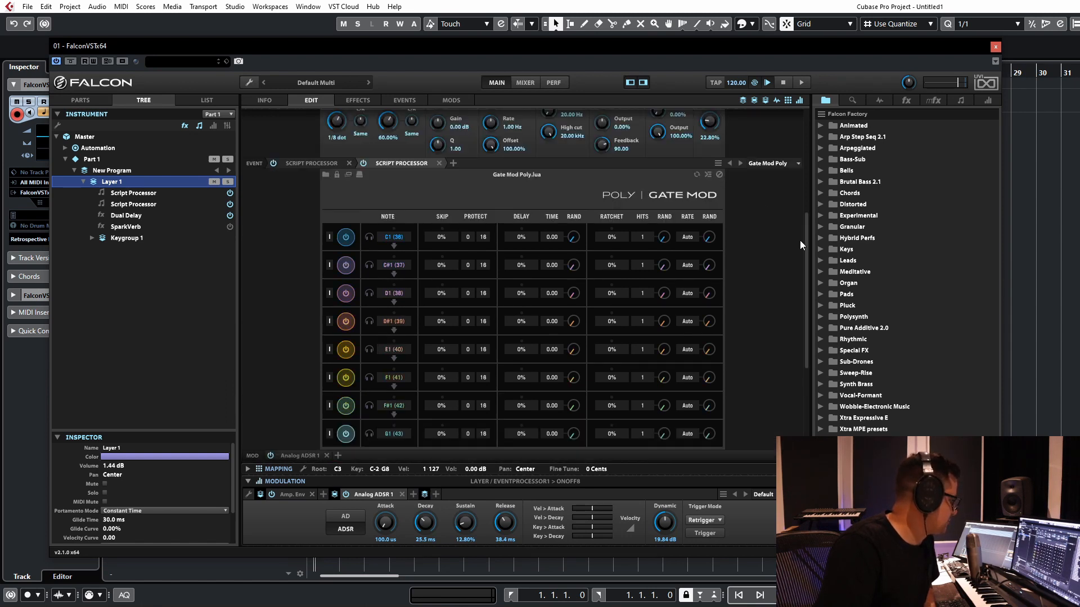
Step: Set Ratchet probabilities of 9% for C#1, 50% for D#1, 17% for E1 and 48% for F#1, and raise their Hits randomization
click(621, 265)
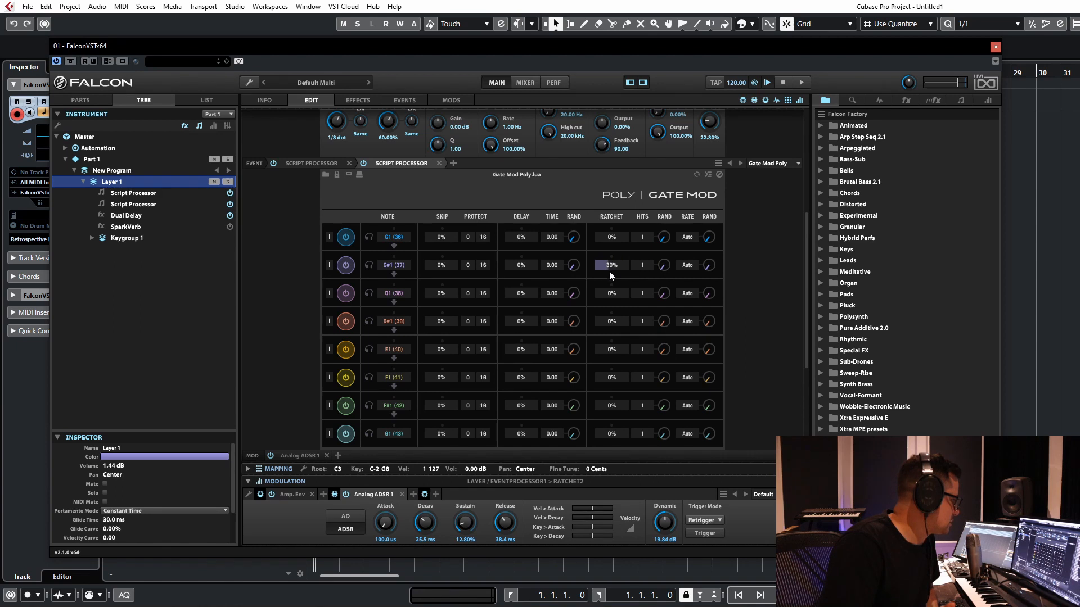
drag(664, 263, 673, 215)
click(614, 321)
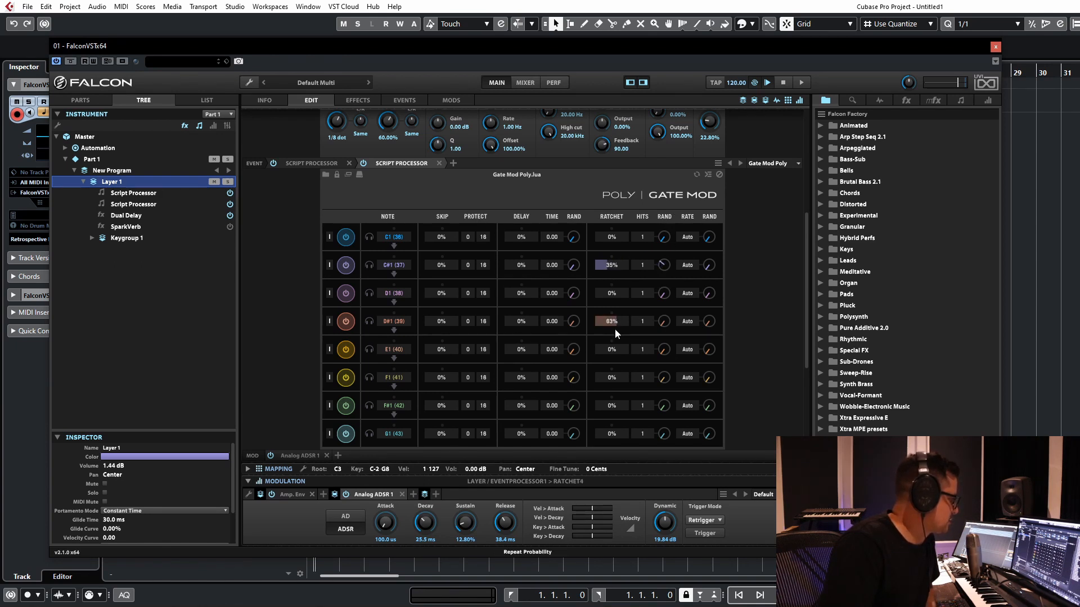
click(599, 265)
click(600, 348)
click(611, 409)
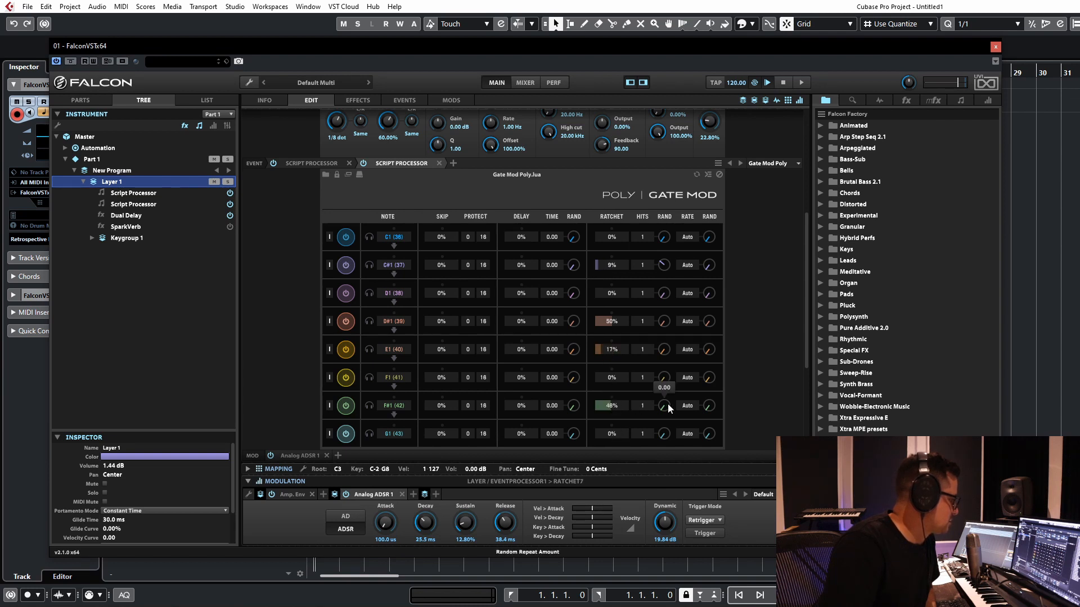
drag(667, 403, 671, 313)
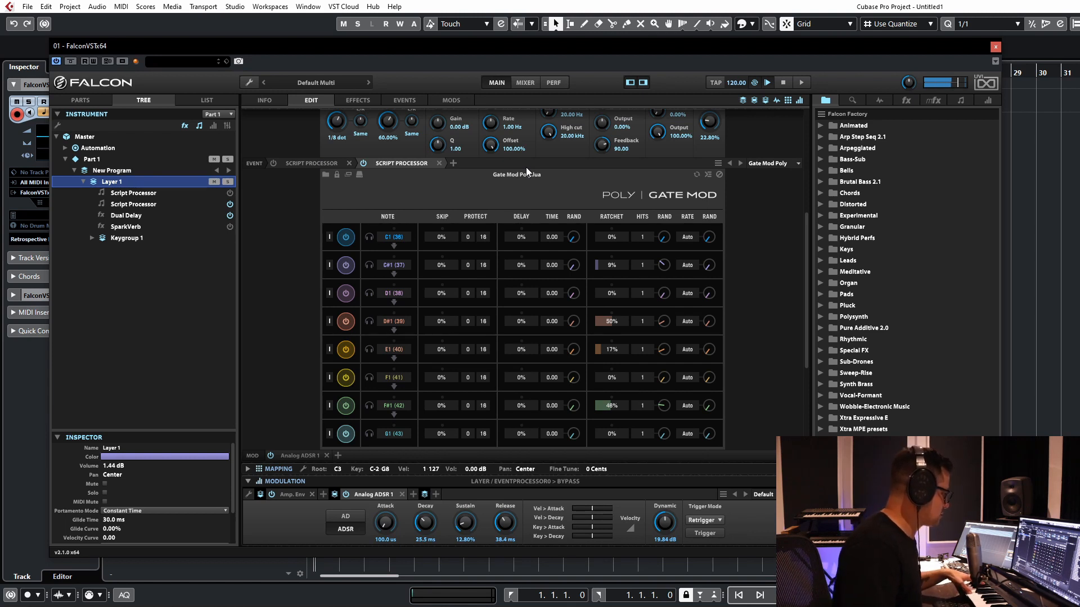
Step: Assign the eight Gate Mod Poly lanes by note learn to A0, C1, E1, G1, A1, C2, E2 and A2
click(372, 267)
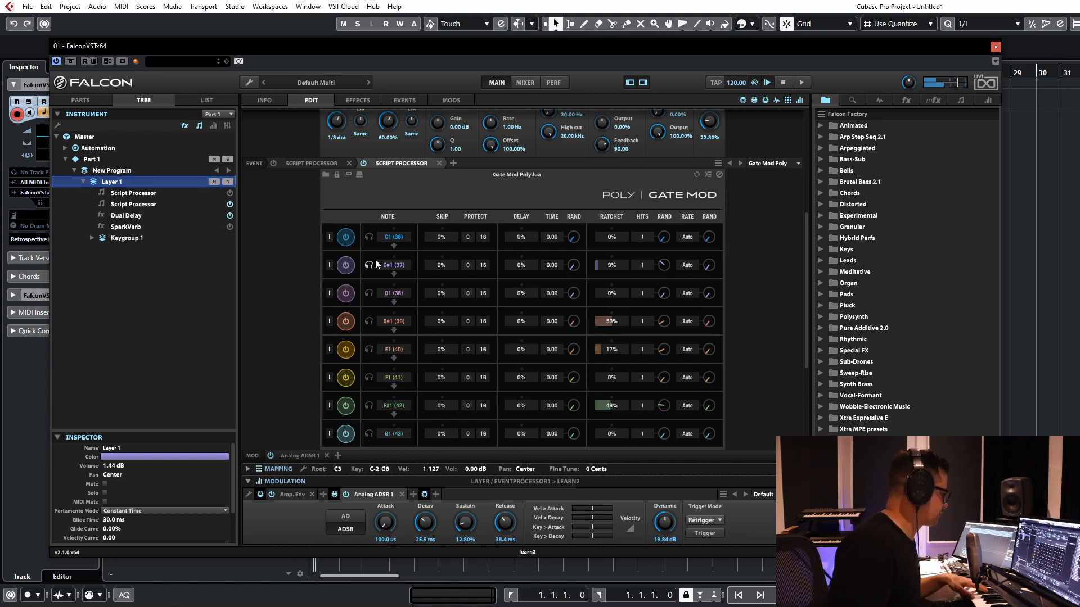
click(370, 238)
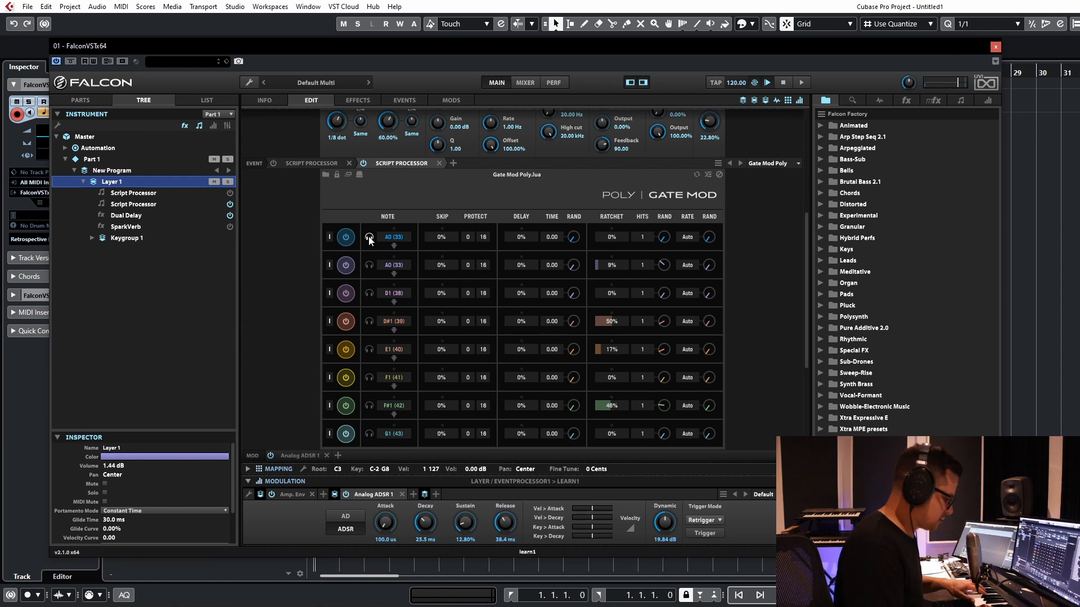
click(369, 266)
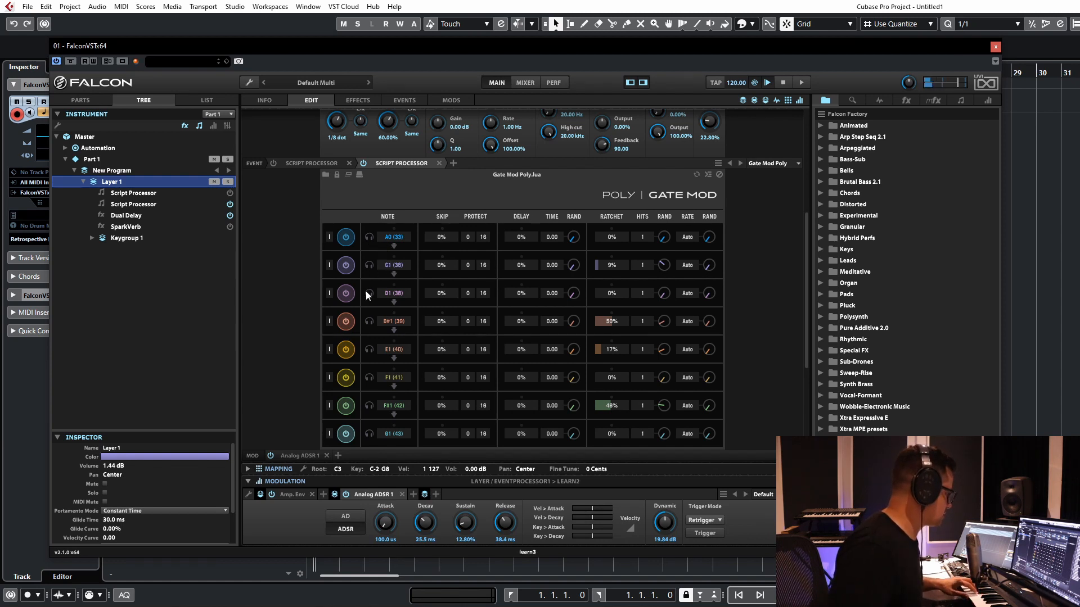
click(369, 321)
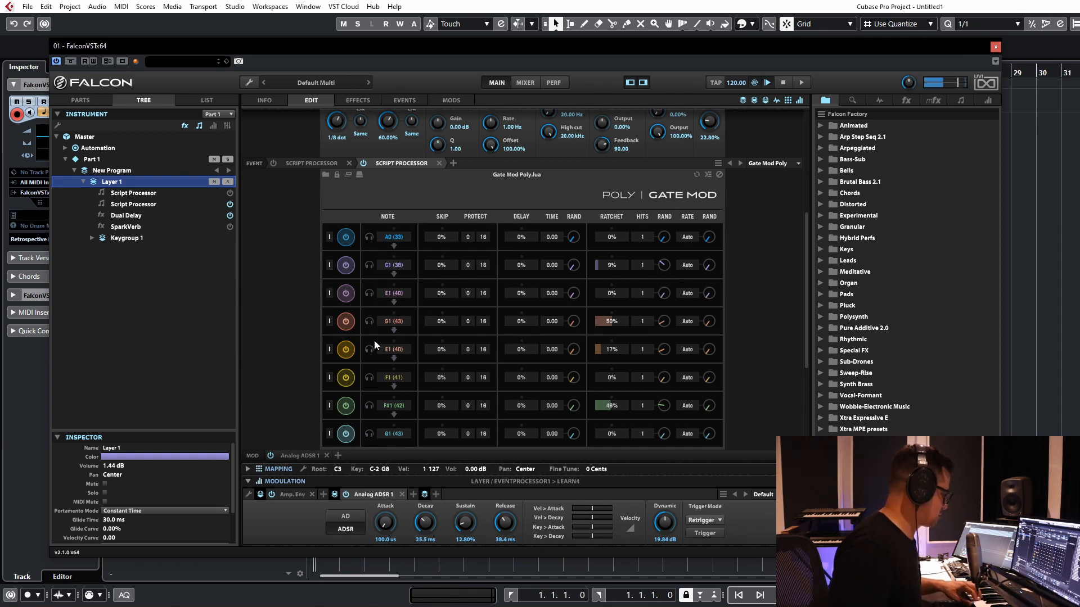
click(371, 347)
click(369, 377)
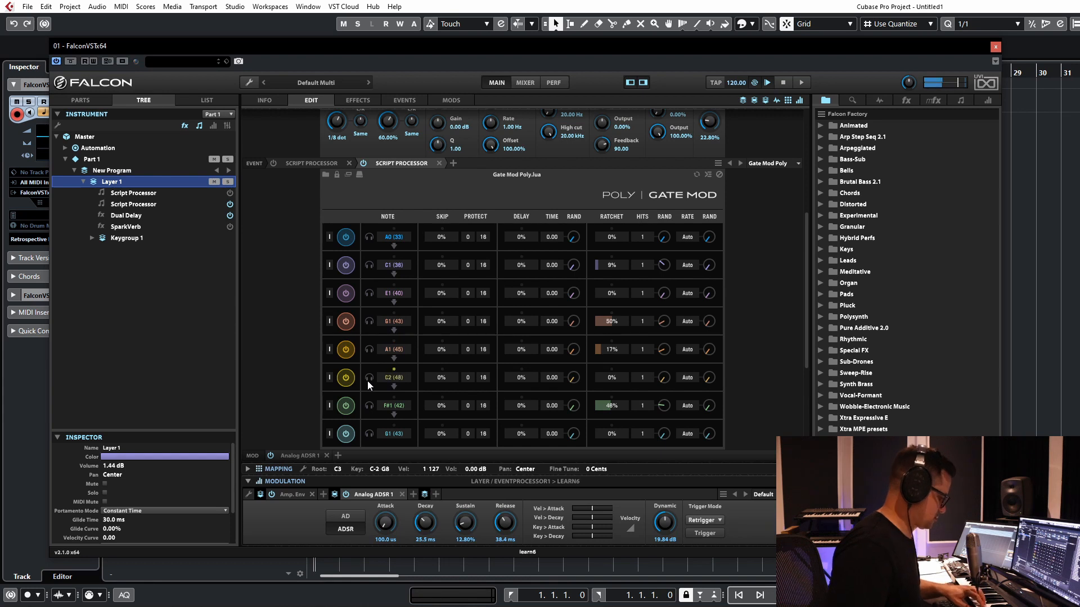
click(370, 409)
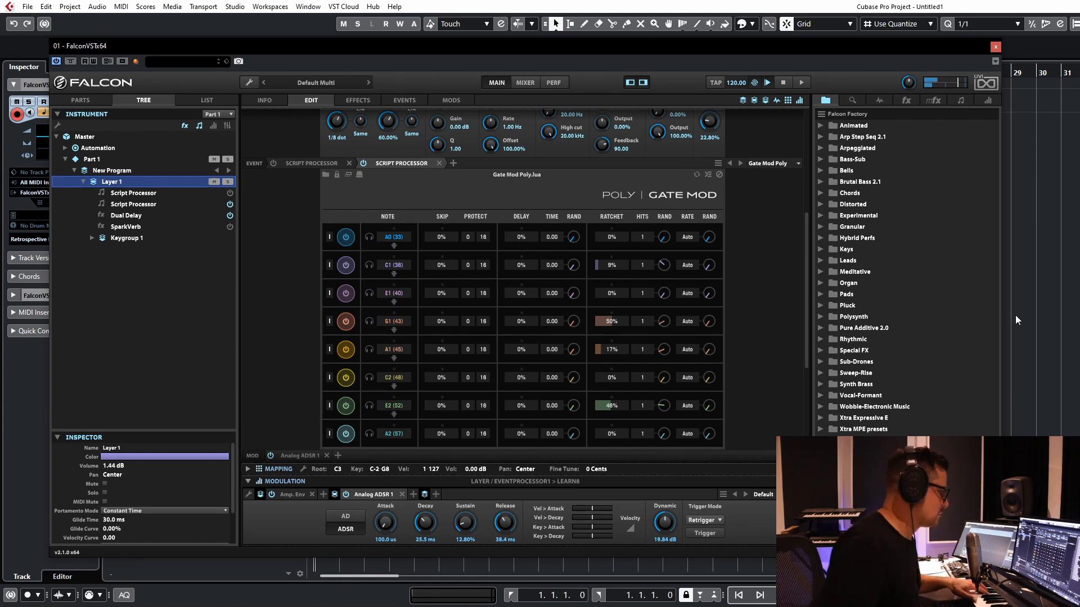
Step: Raise the Ratchet probabilities to 98% for A1, 83% for G1, 98% for C1 and 93% for E2
drag(618, 349, 624, 350)
click(621, 324)
click(625, 267)
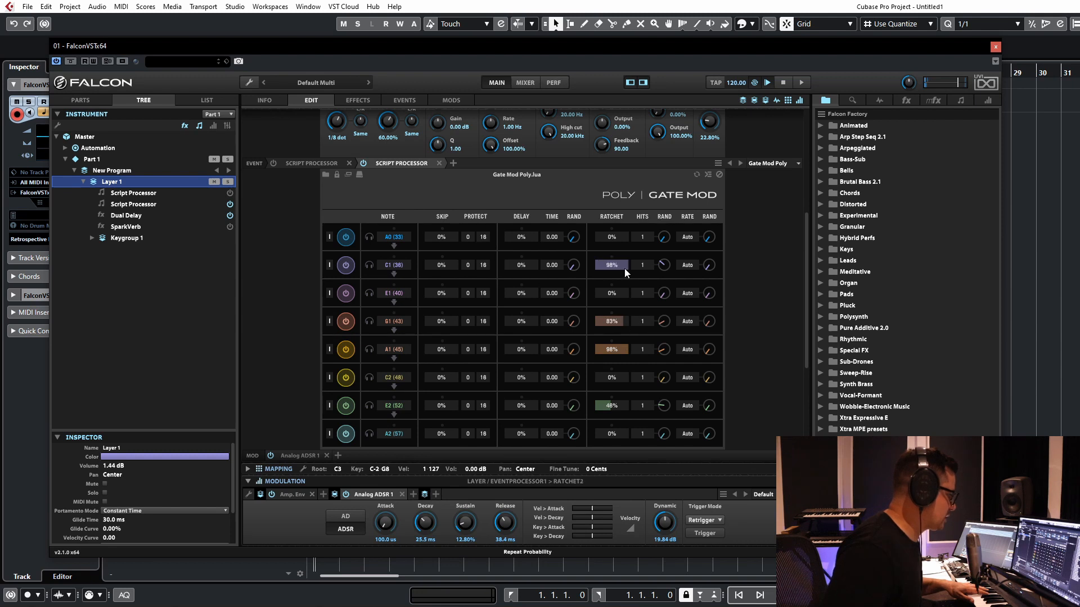
click(623, 405)
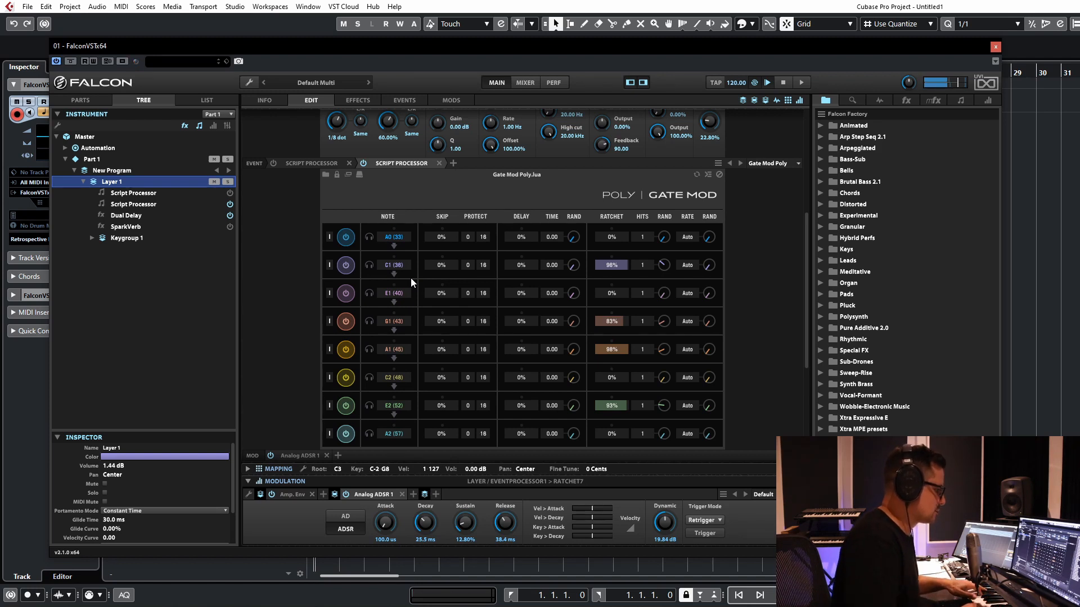
Step: Increase the Ratchet Hits randomization of the C1, G1 and A1 lanes, and bring their Rate randomization down to minimum
drag(720, 387, 721, 385)
drag(710, 378, 670, 233)
drag(661, 322, 677, 272)
drag(662, 348, 676, 313)
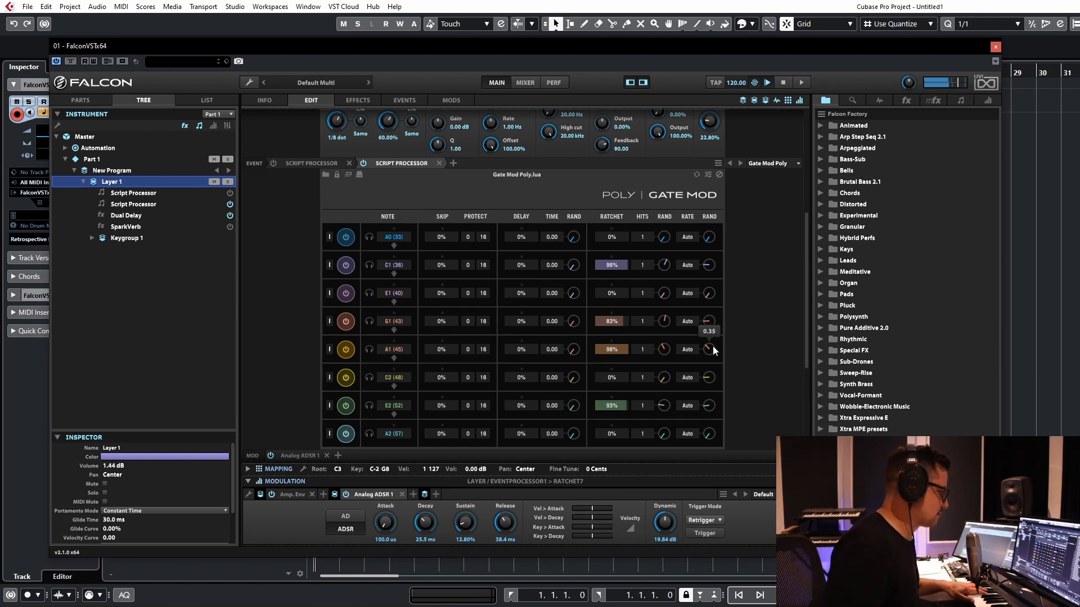
drag(708, 321, 707, 351)
drag(709, 262, 708, 292)
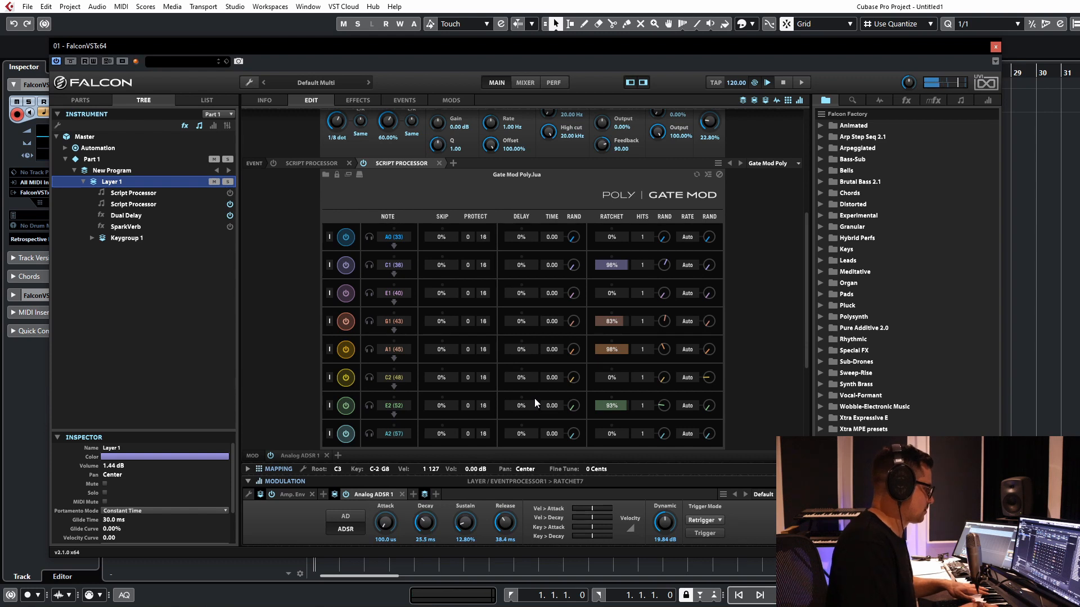
Step: Learn C2 as the first lane's note and fill the lanes below it with consecutive notes up to G2
click(393, 274)
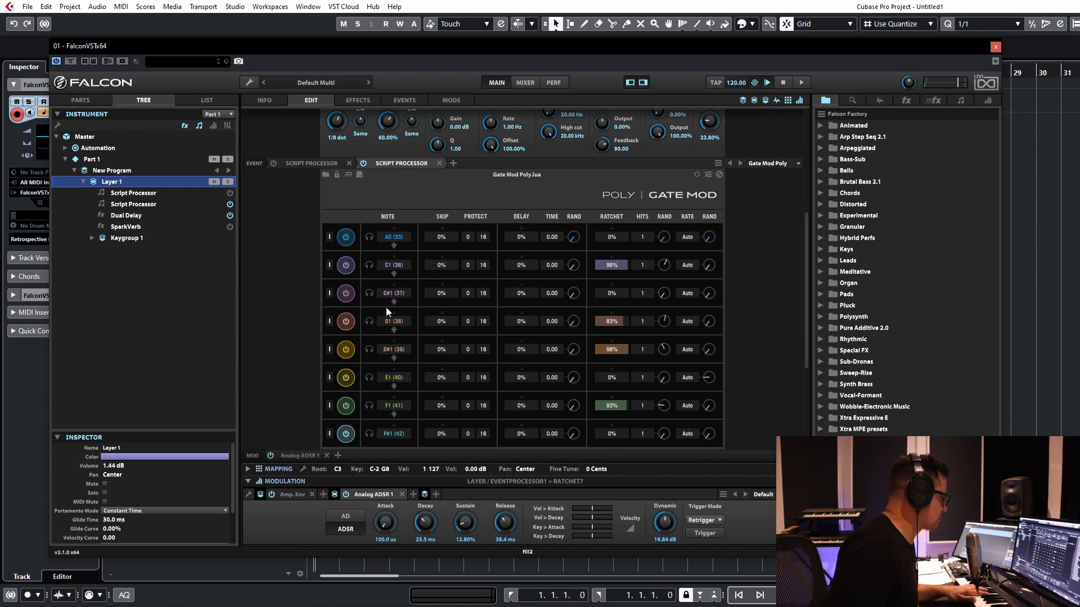
click(370, 238)
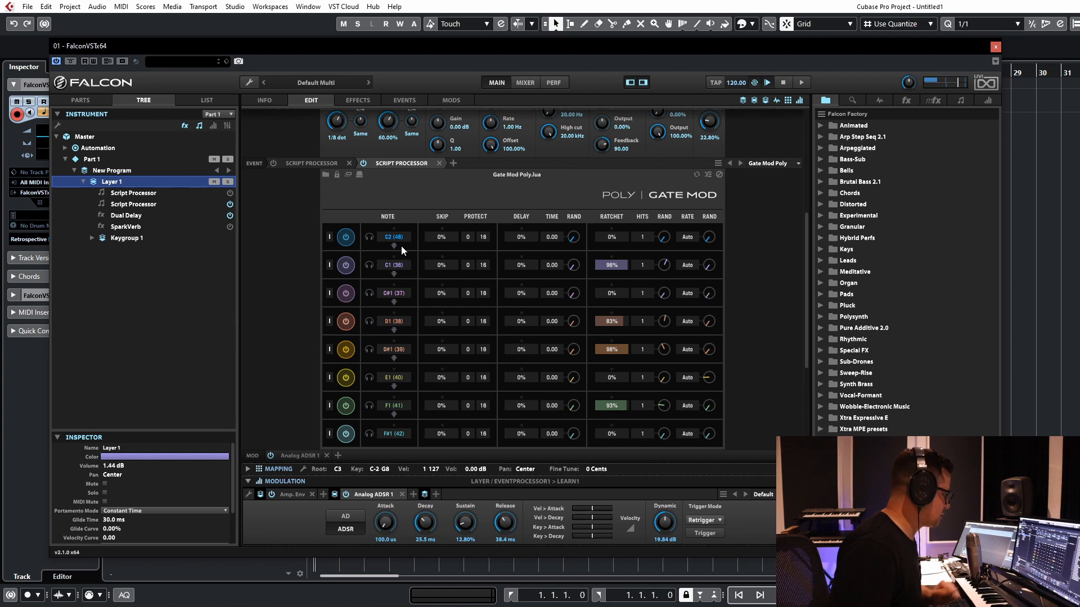
click(393, 246)
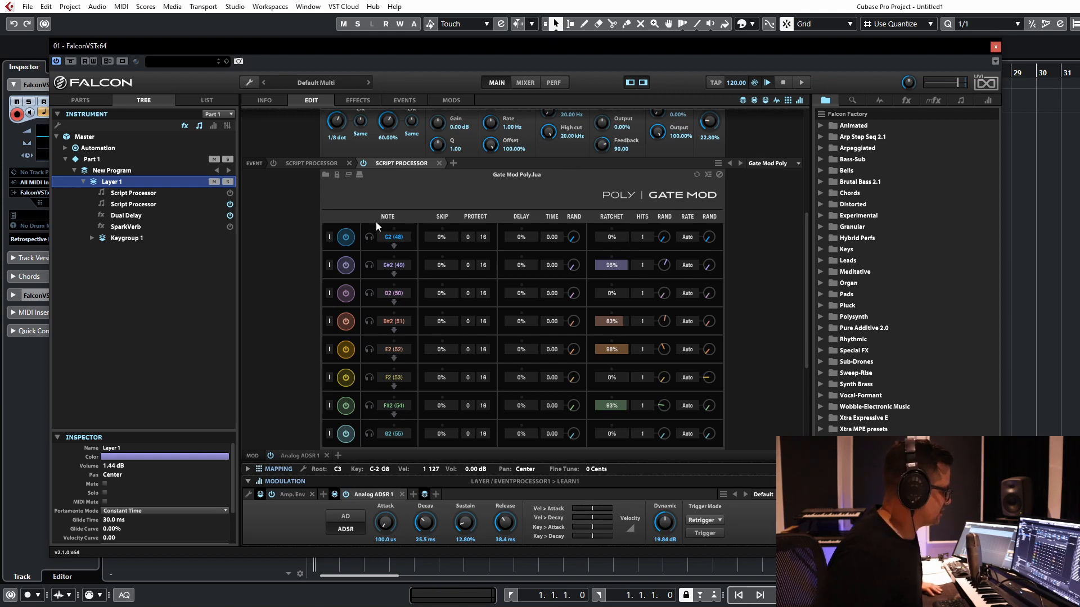
Step: Replace Gate Mod Poly with the Gate Mod Bernoulli script and learn C2 and G3 as the two outputs of the C1 input
click(396, 162)
mouse_move(378, 209)
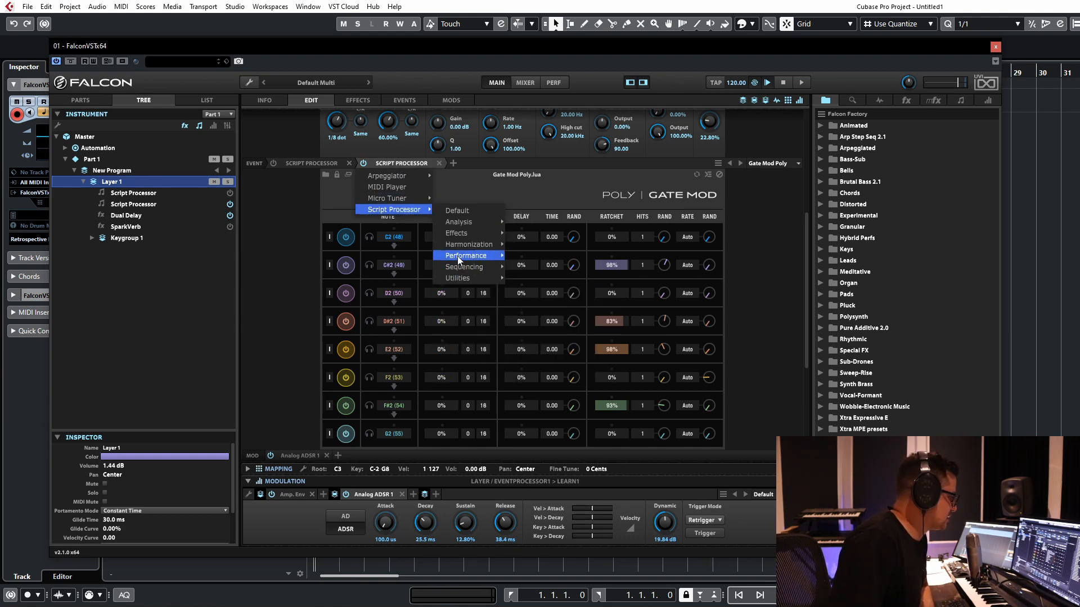
mouse_move(457, 266)
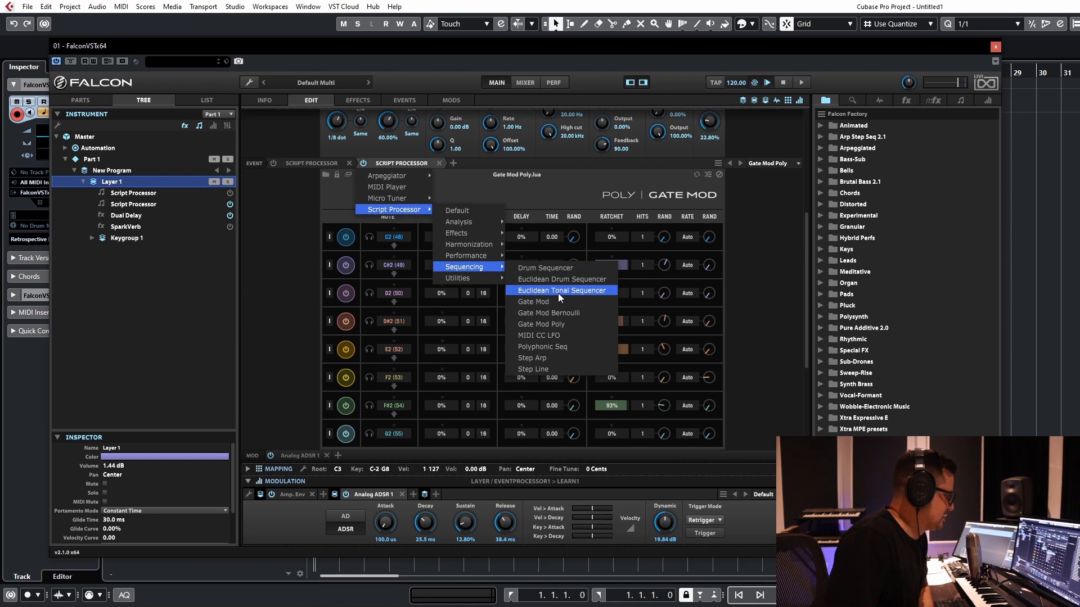
click(552, 313)
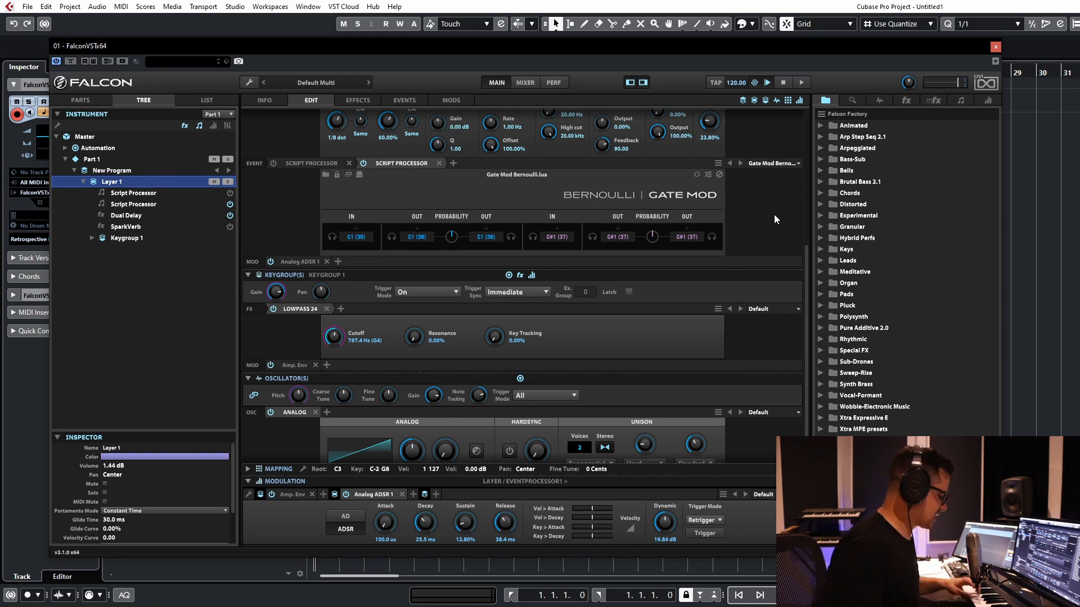
click(391, 239)
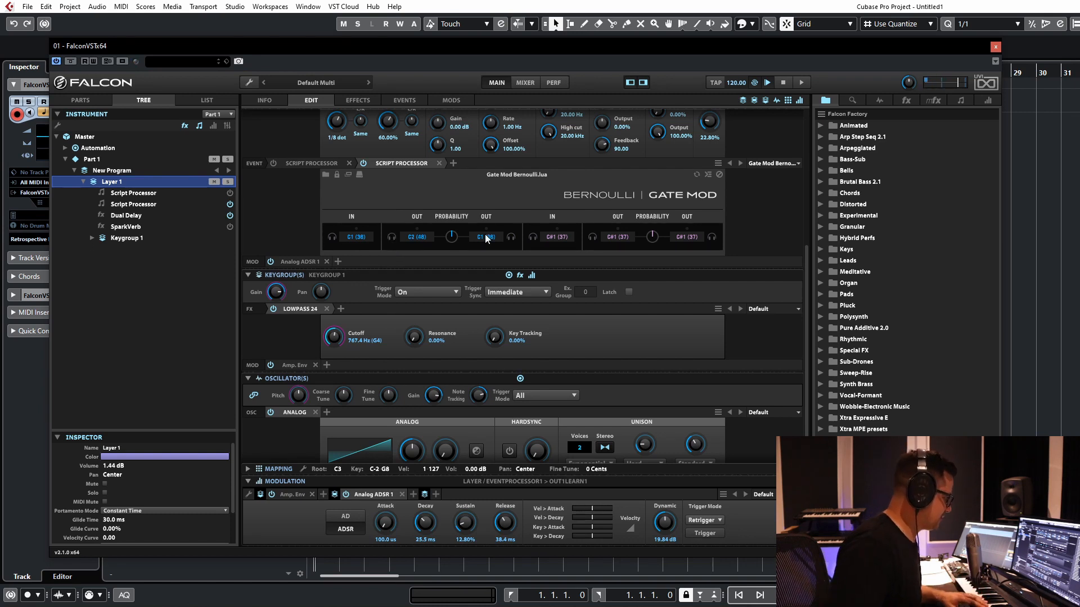
click(511, 238)
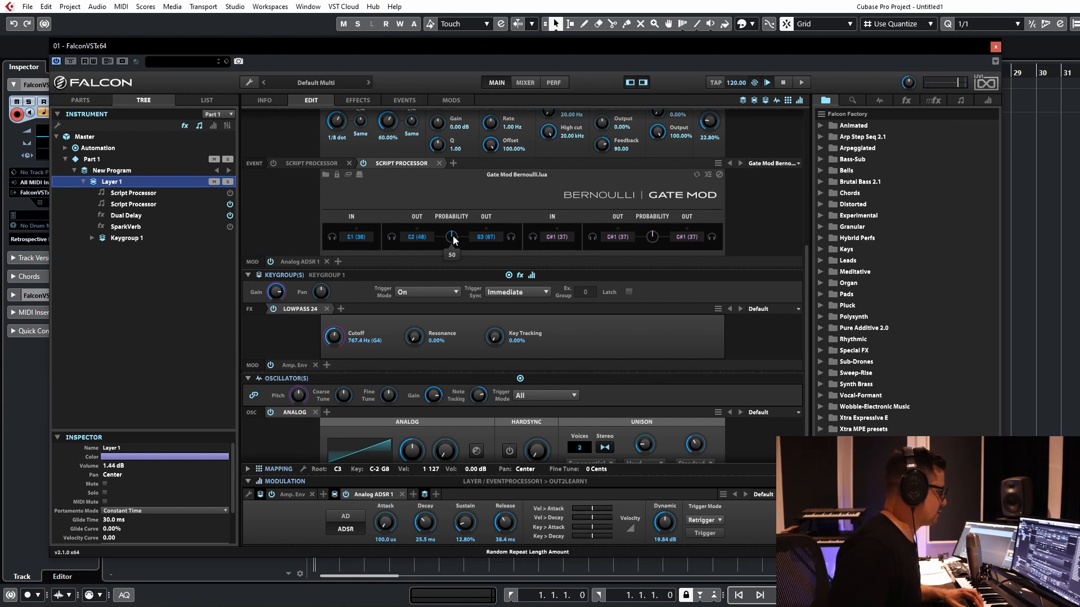
Step: Try the C1 gate's output probability at 100, and return it to 50
drag(457, 235, 474, 85)
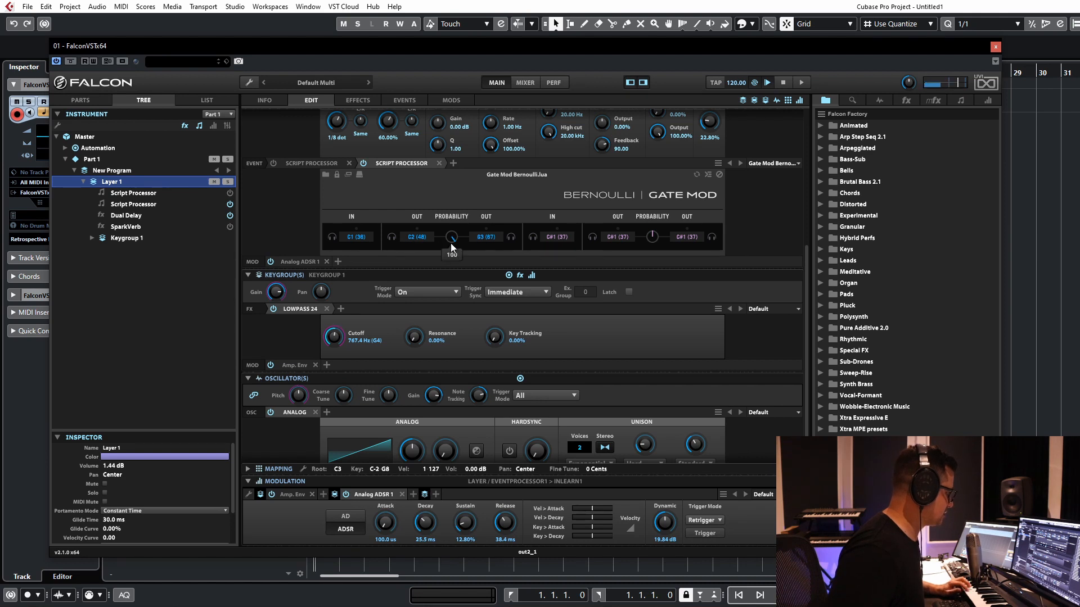
drag(448, 238, 438, 308)
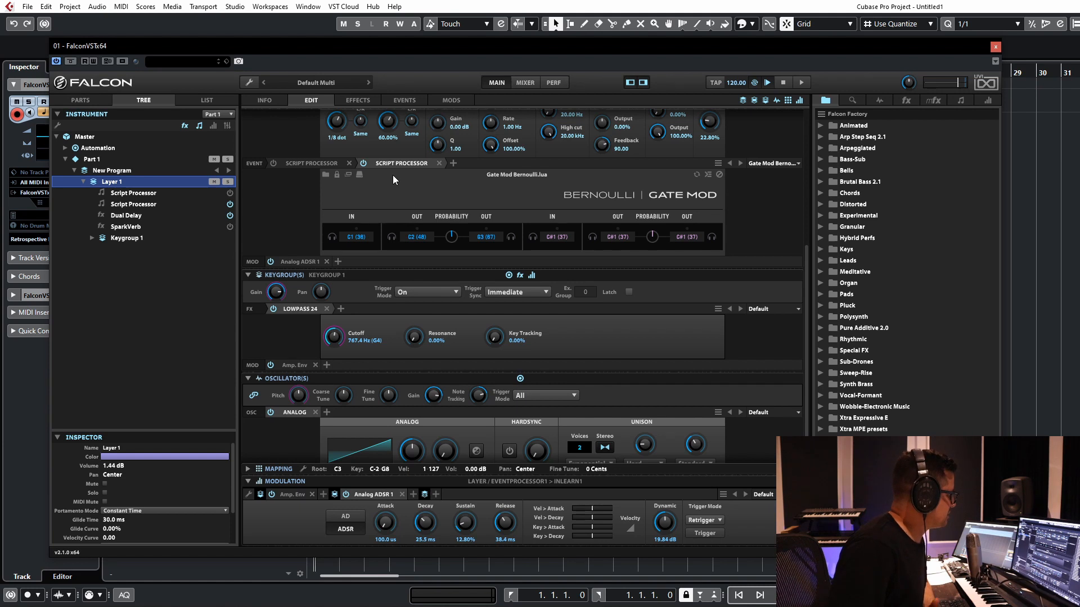
scroll(428, 169, up, 2)
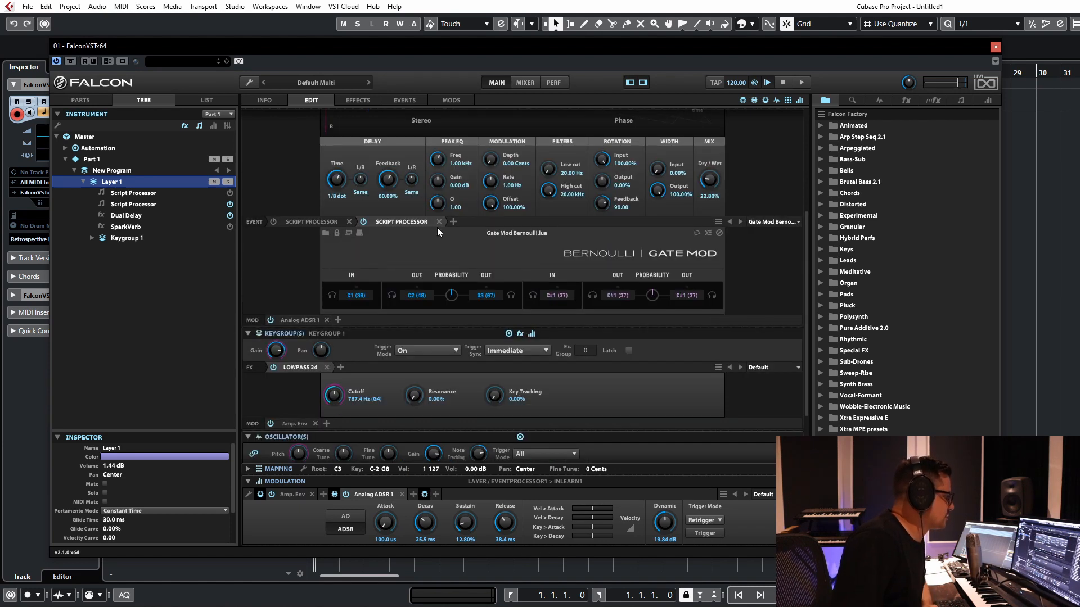